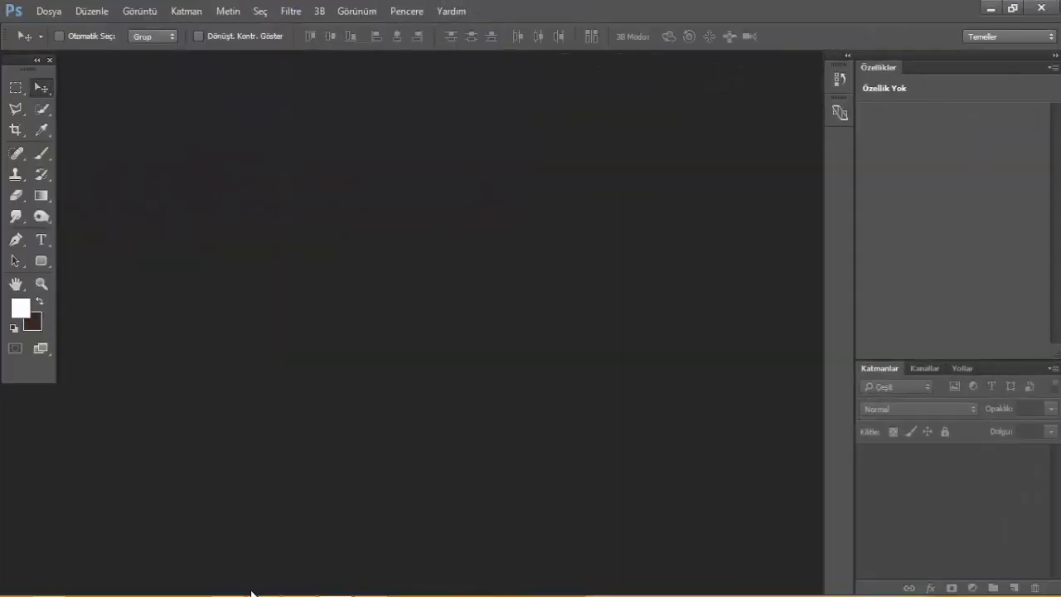
Step: Open the forest JPG as the working document and place the crusader JPG on it as a new layer
click(265, 593)
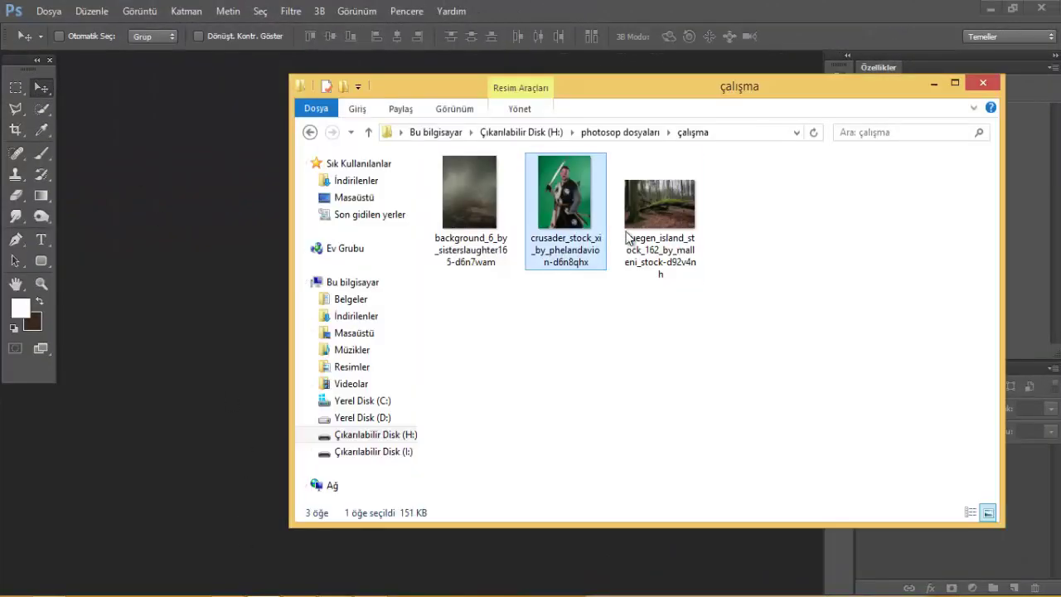
drag(627, 238, 238, 318)
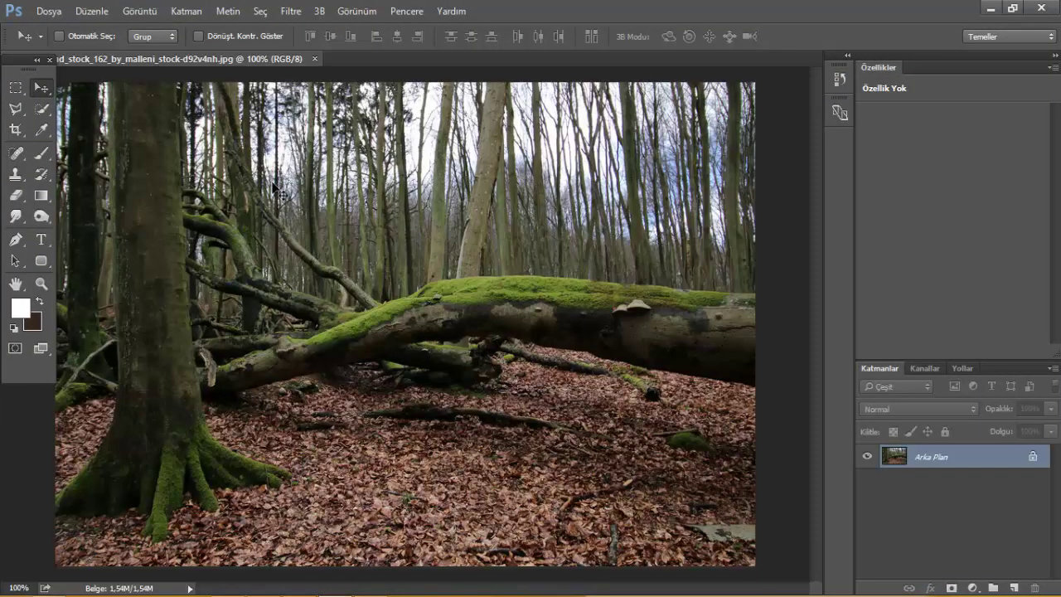
click(265, 594)
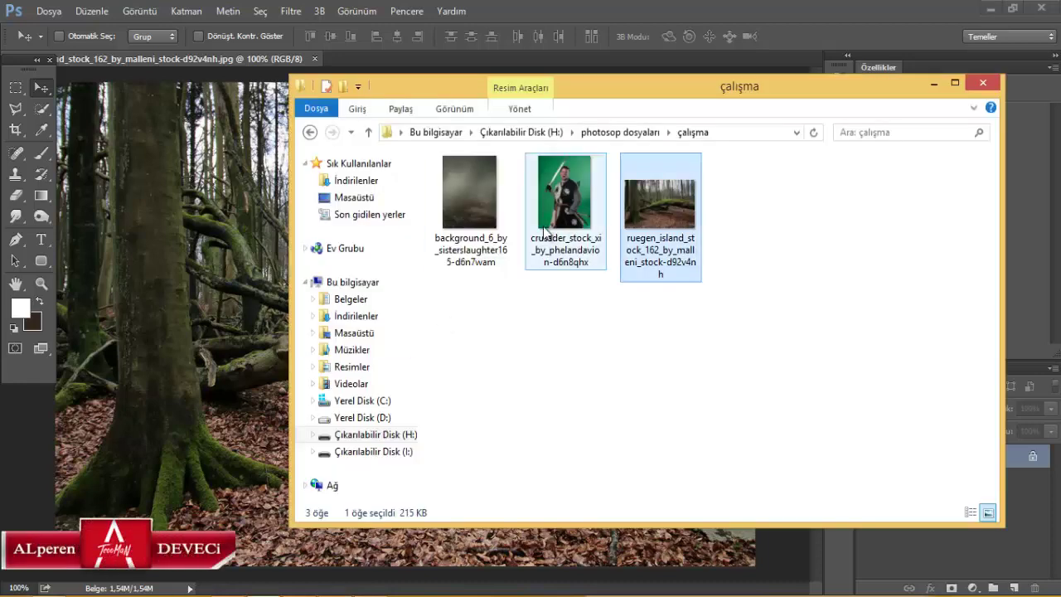
drag(566, 224, 189, 307)
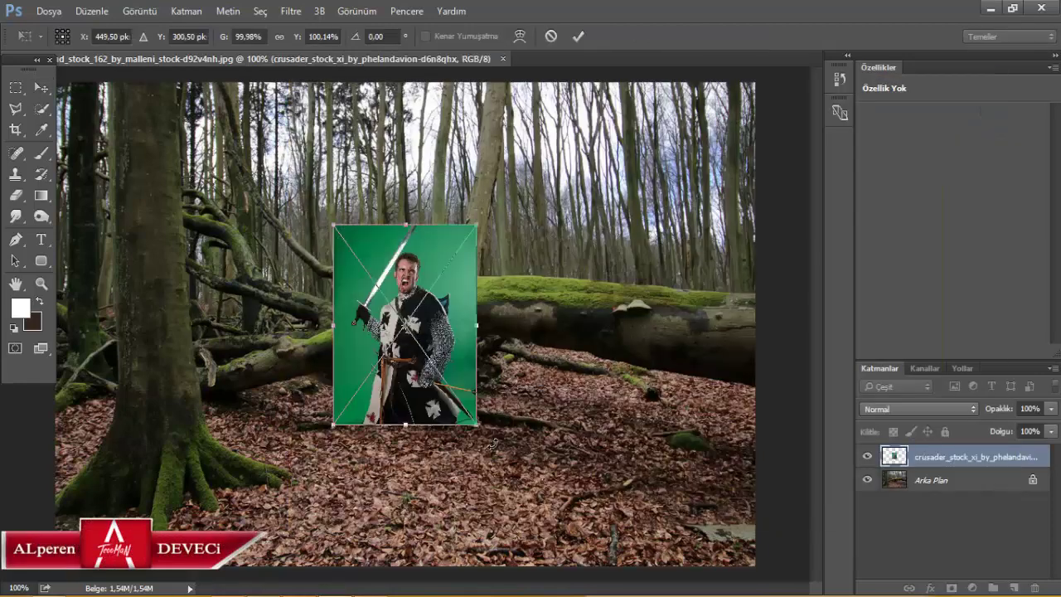
Step: Scale the crusader layer to about 201%, shift it left of centre, and commit the transform
drag(477, 425, 576, 563)
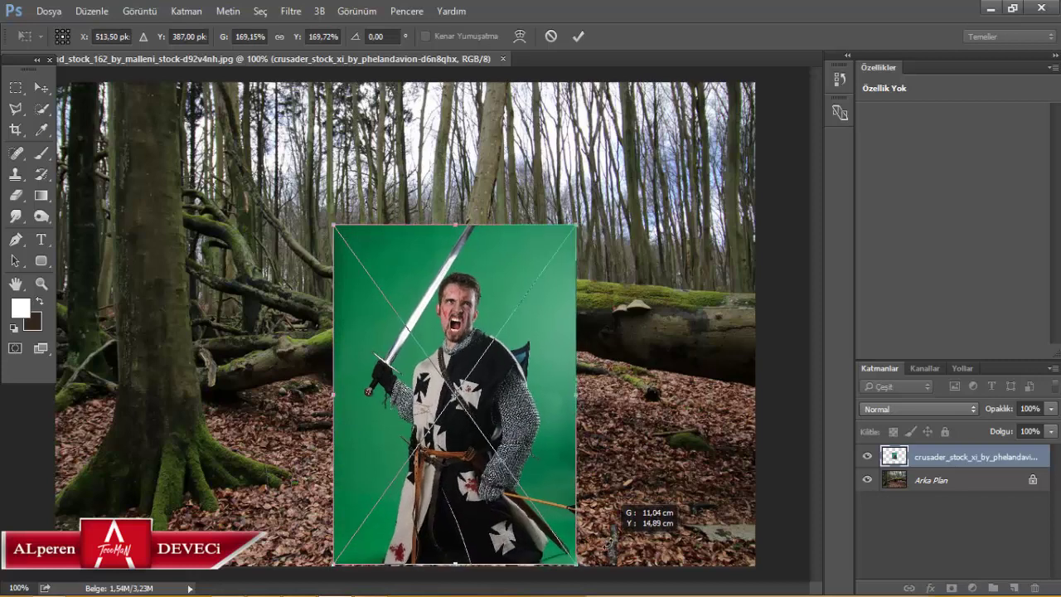
drag(333, 224, 230, 80)
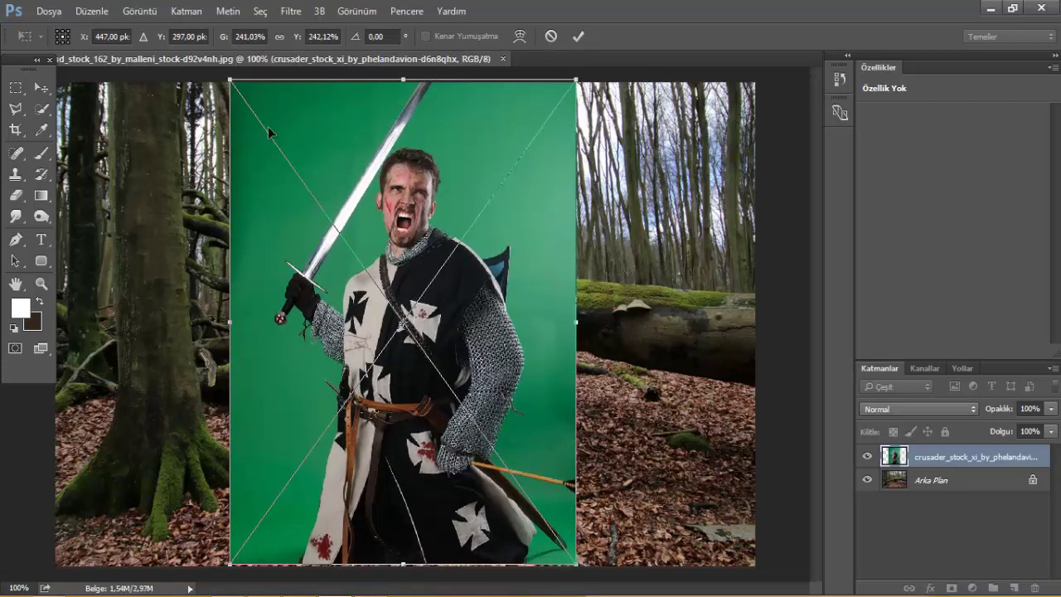
drag(468, 289, 418, 253)
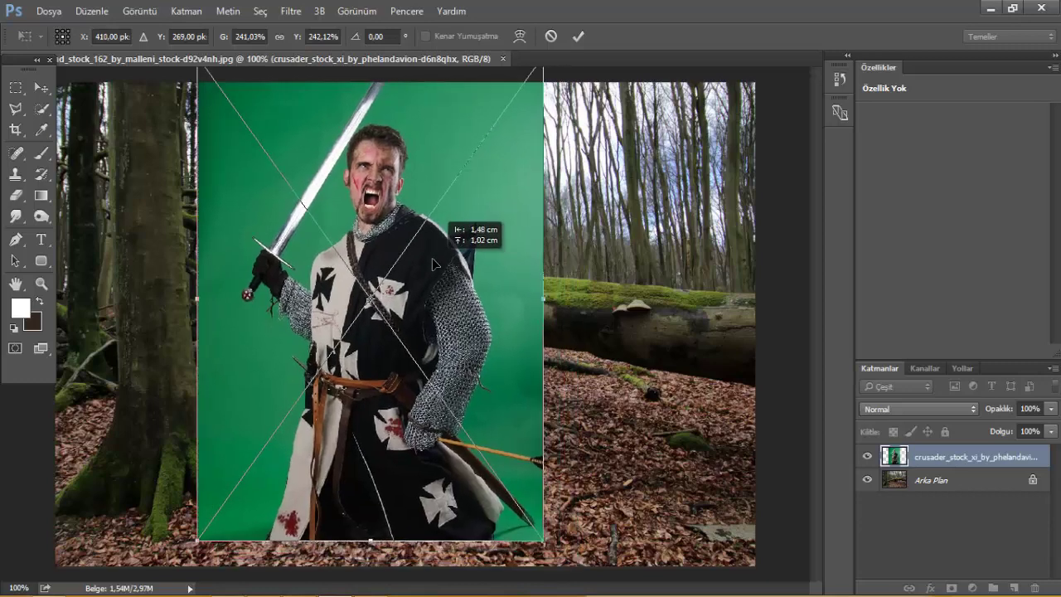
drag(513, 520, 470, 448)
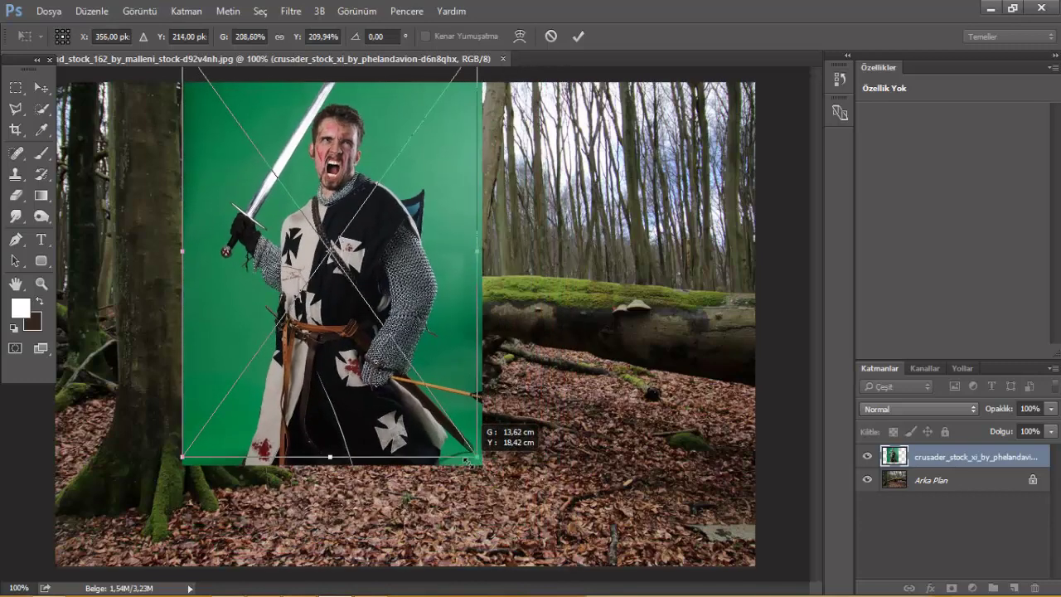
drag(373, 373, 378, 412)
key(Return)
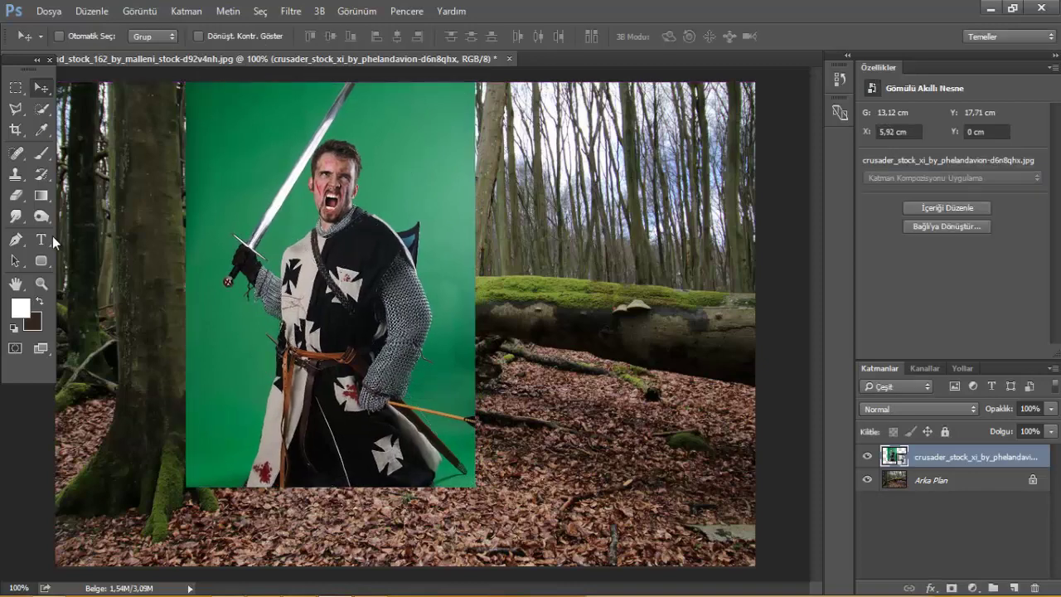
Step: Crop the canvas to a narrower, roughly square frame around the knight, trimming the forest's right side
click(15, 129)
drag(402, 564, 404, 485)
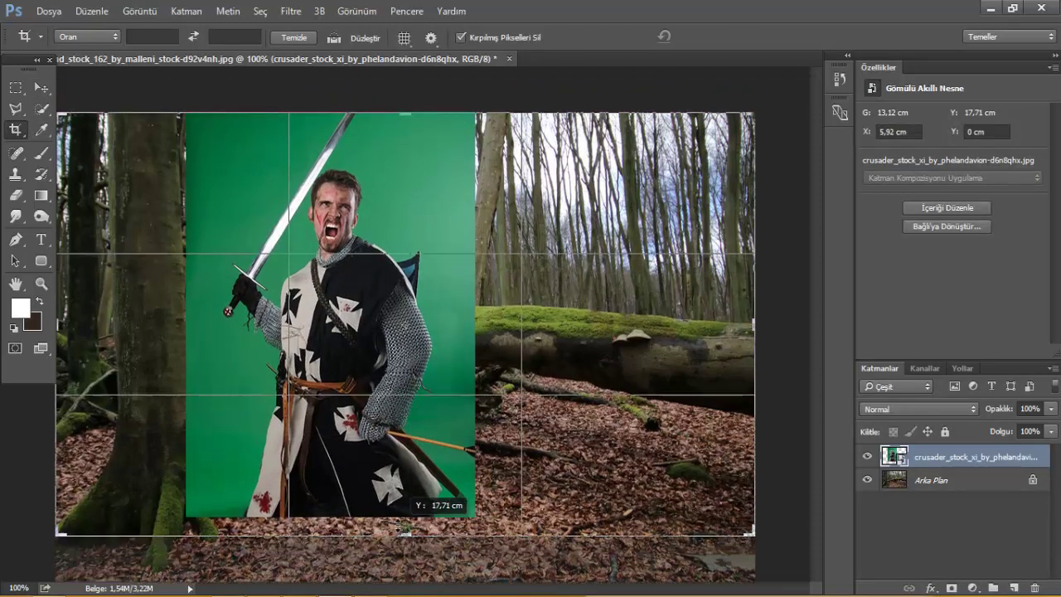
drag(753, 326, 679, 330)
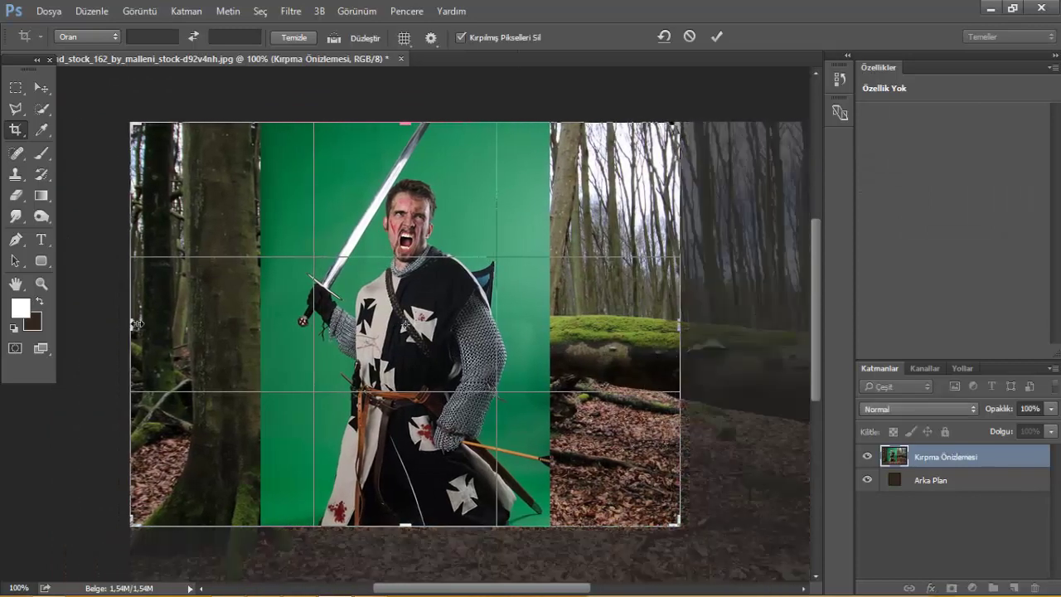
drag(137, 323, 132, 333)
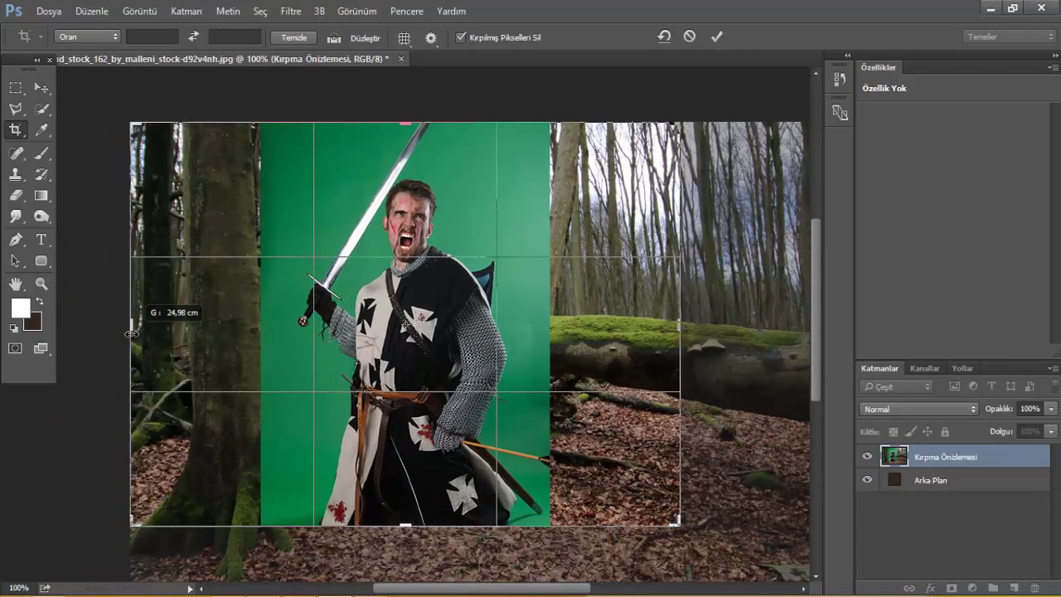
drag(680, 330, 655, 356)
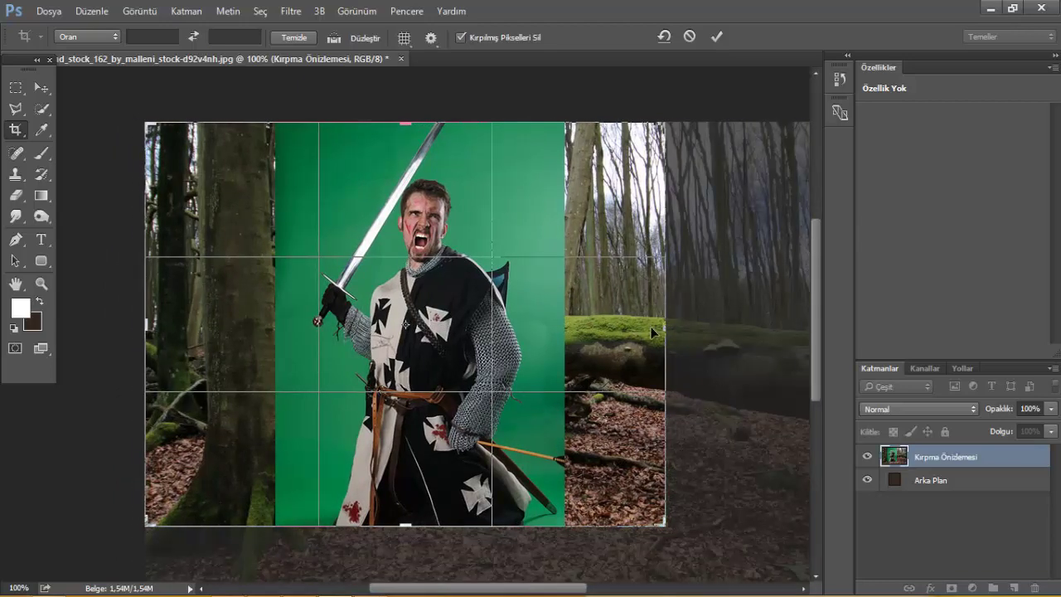
drag(664, 330, 671, 329)
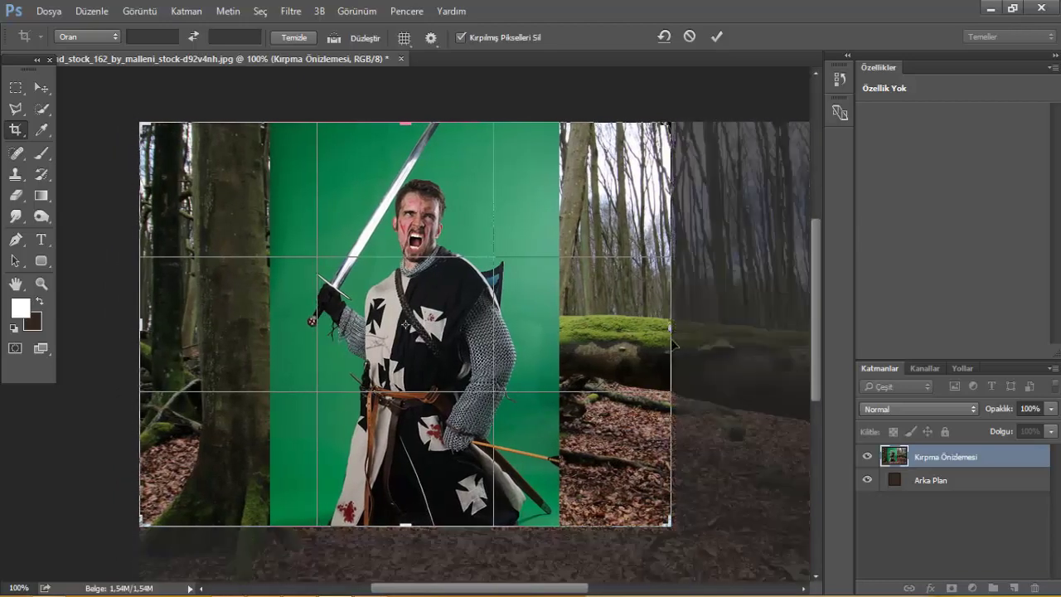
key(Return)
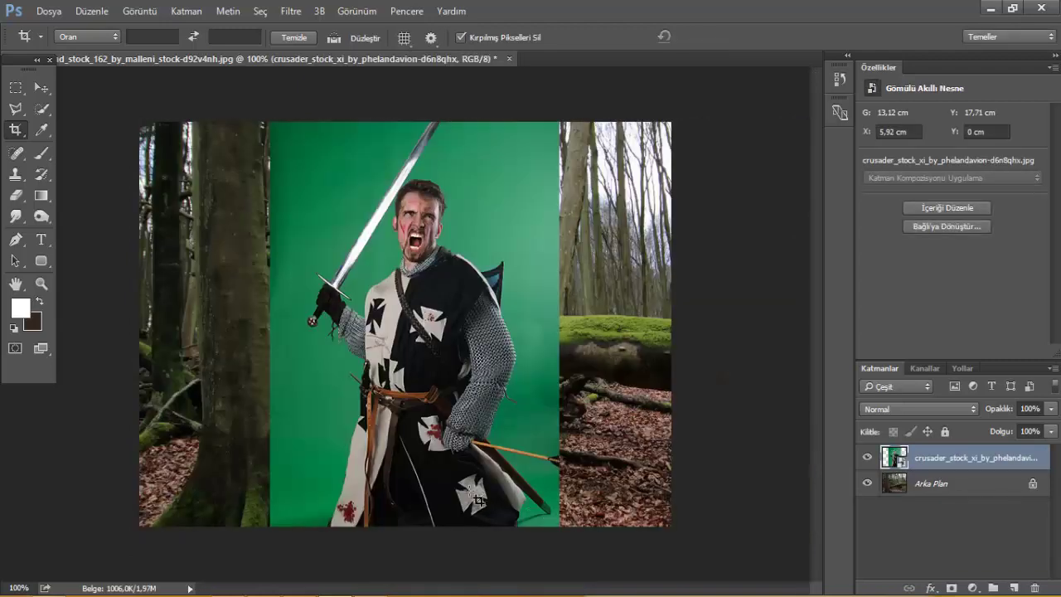
Step: Hide the Arka Plan layer and quick-select the knight together with his sword
alt+scroll(752, 454, up, 3)
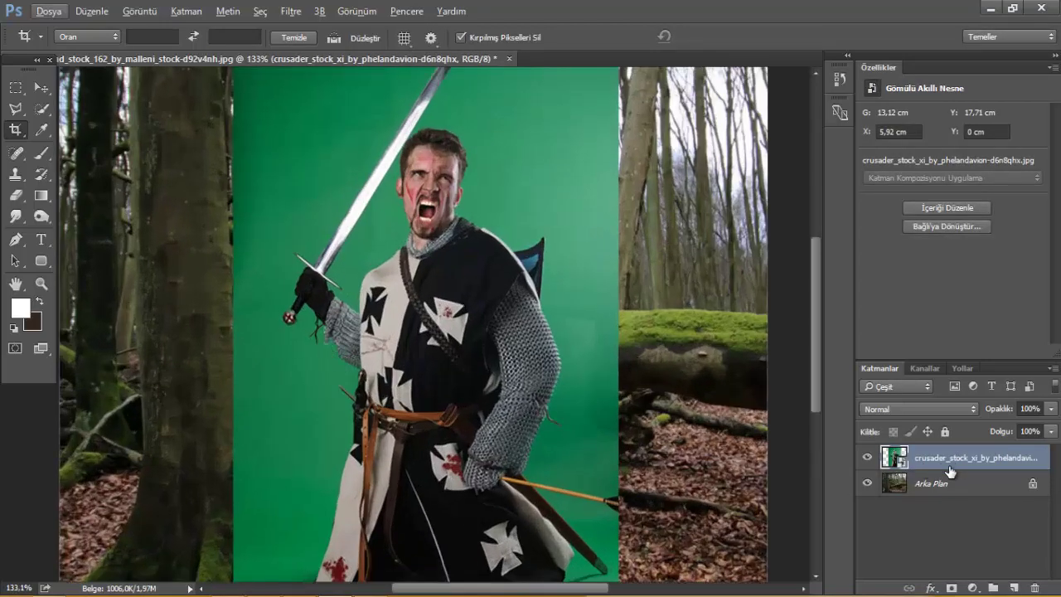
click(865, 483)
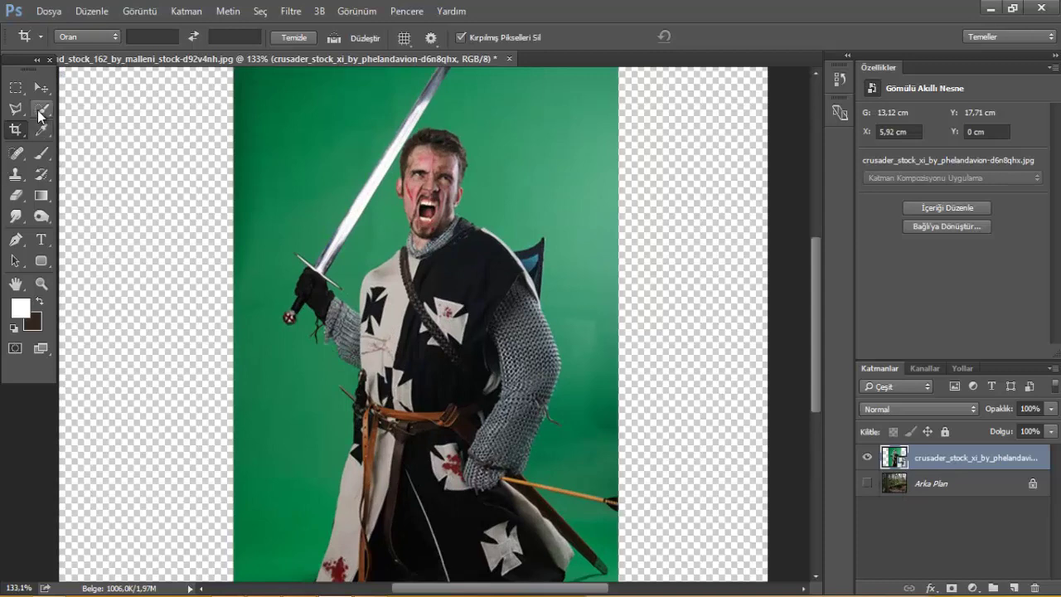
click(41, 107)
scroll(431, 133, up, 3)
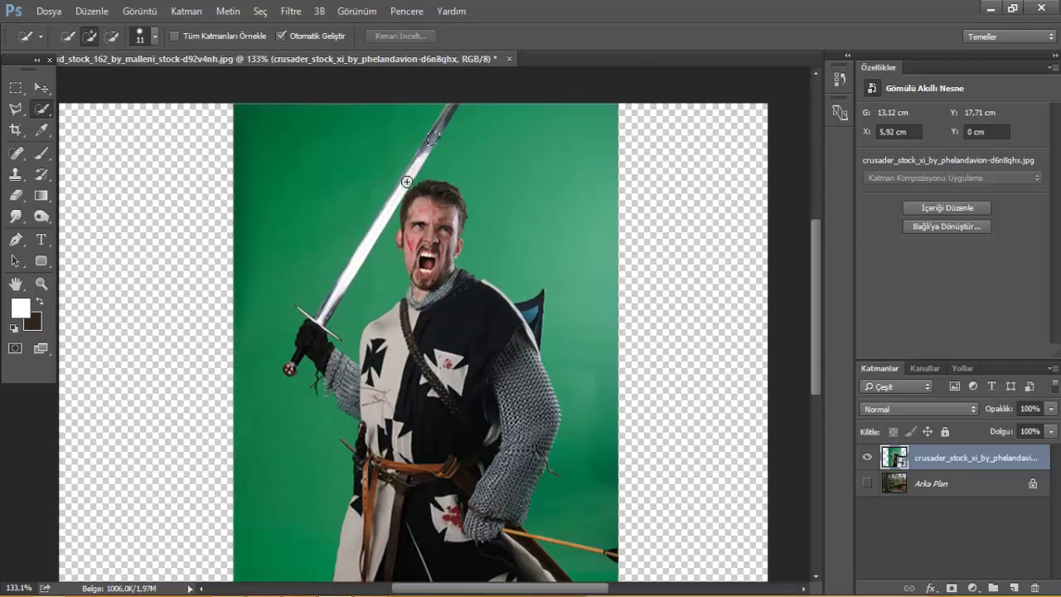
drag(407, 181, 441, 294)
scroll(464, 402, down, 3)
alt+scroll(464, 402, up, 2)
Step: Refine the selection's edges and output it as a new layer with a layer mask
scroll(372, 177, up, 3)
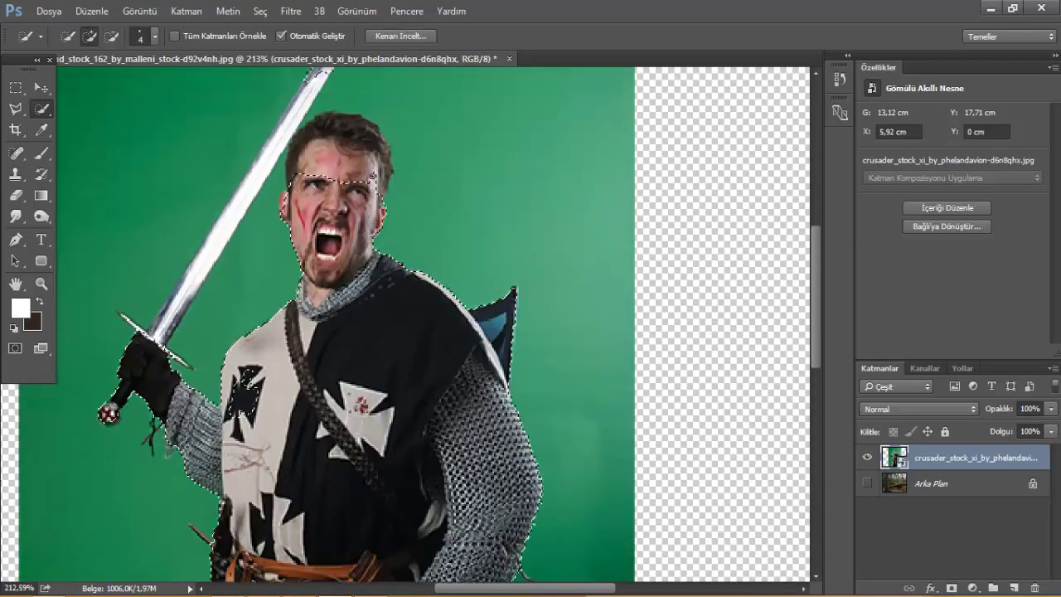
key(ctrl+alt+r)
scroll(227, 227, down, 3)
scroll(227, 227, up, 3)
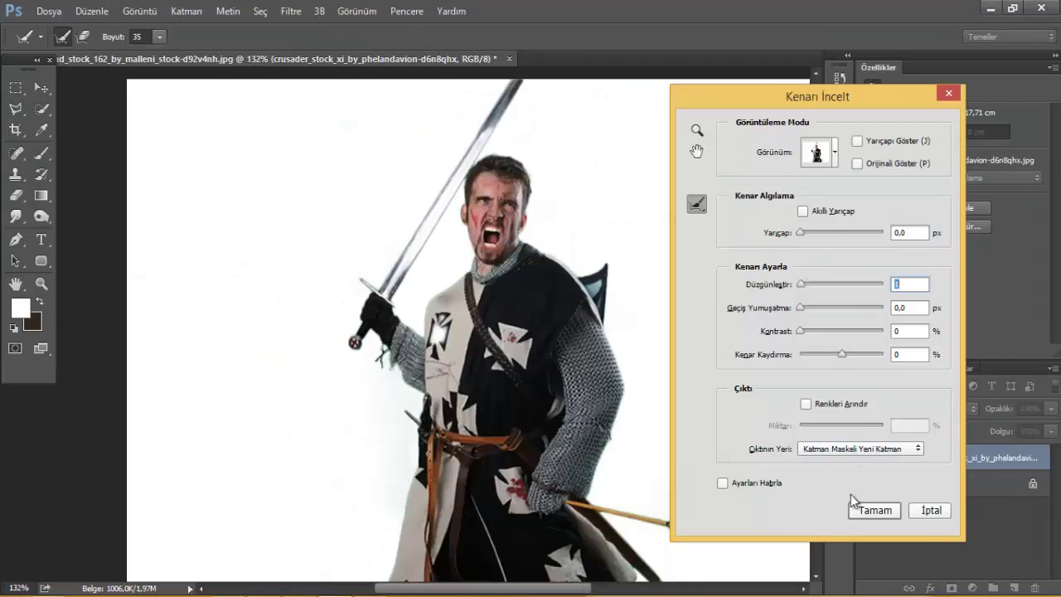
click(853, 498)
scroll(386, 234, up, 2)
scroll(386, 235, up, 3)
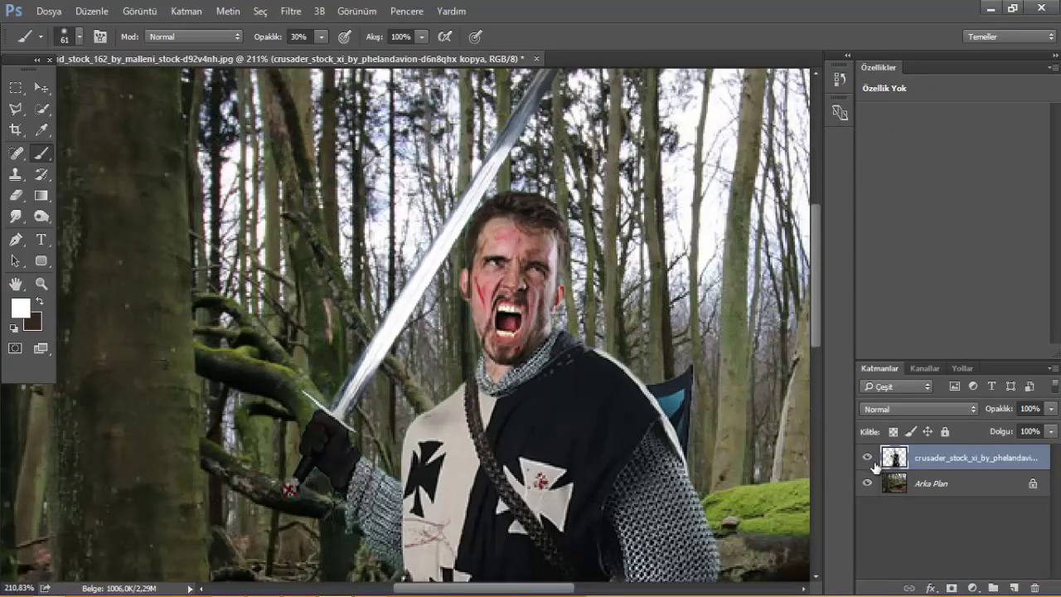
Step: Lasso-select around the sword blade and add the new layer Katman 1
scroll(414, 249, up, 1)
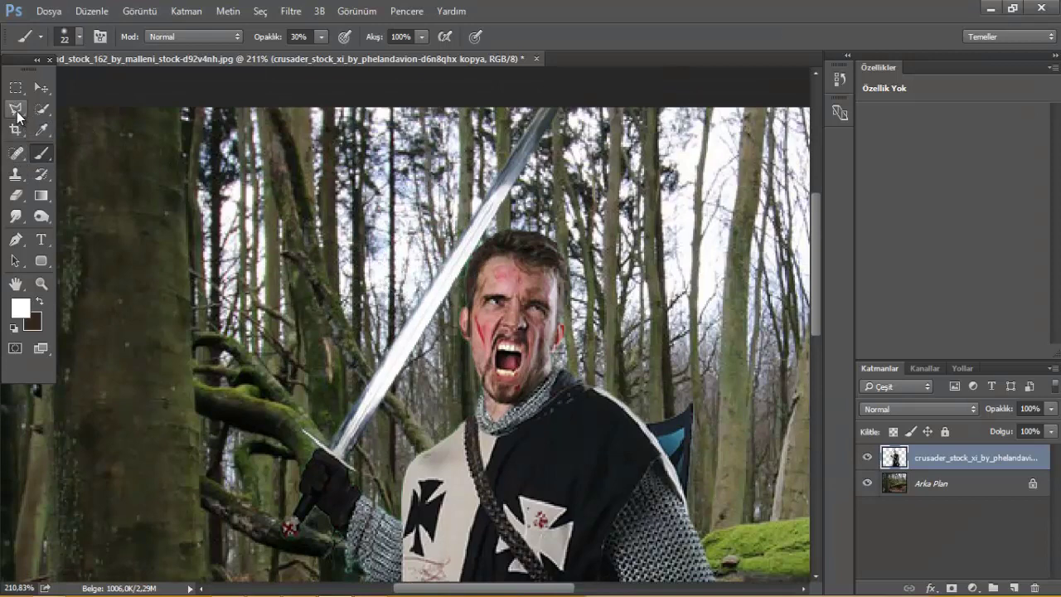
drag(15, 108, 66, 109)
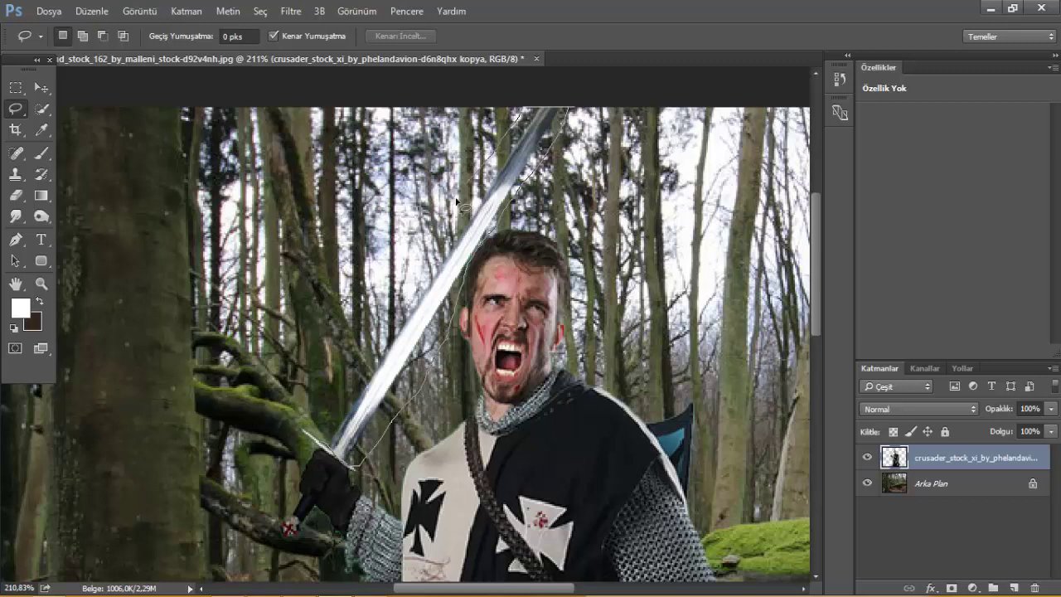
drag(332, 451, 333, 454)
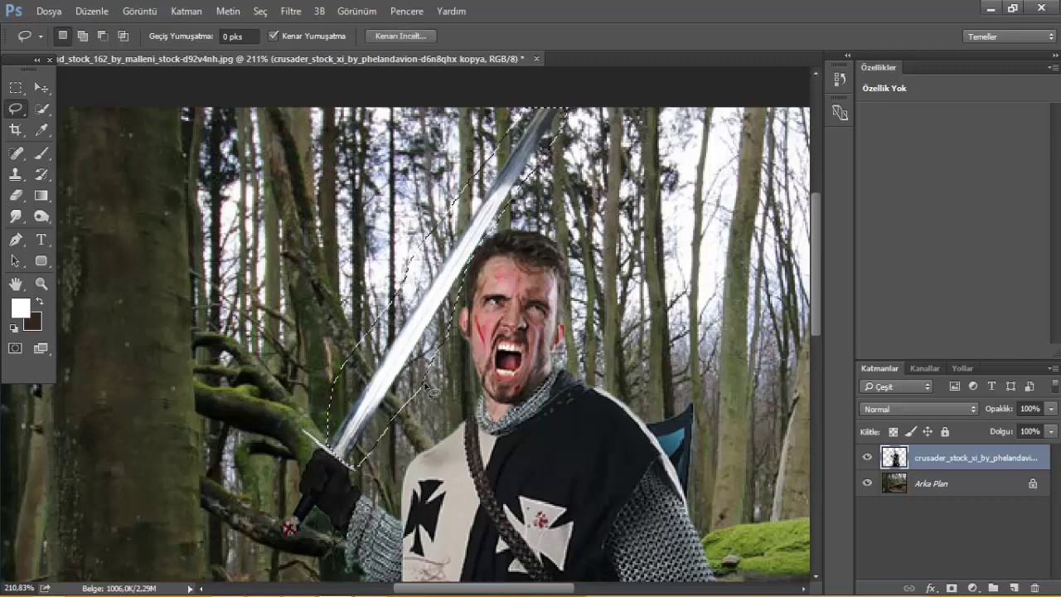
key(ctrl+j)
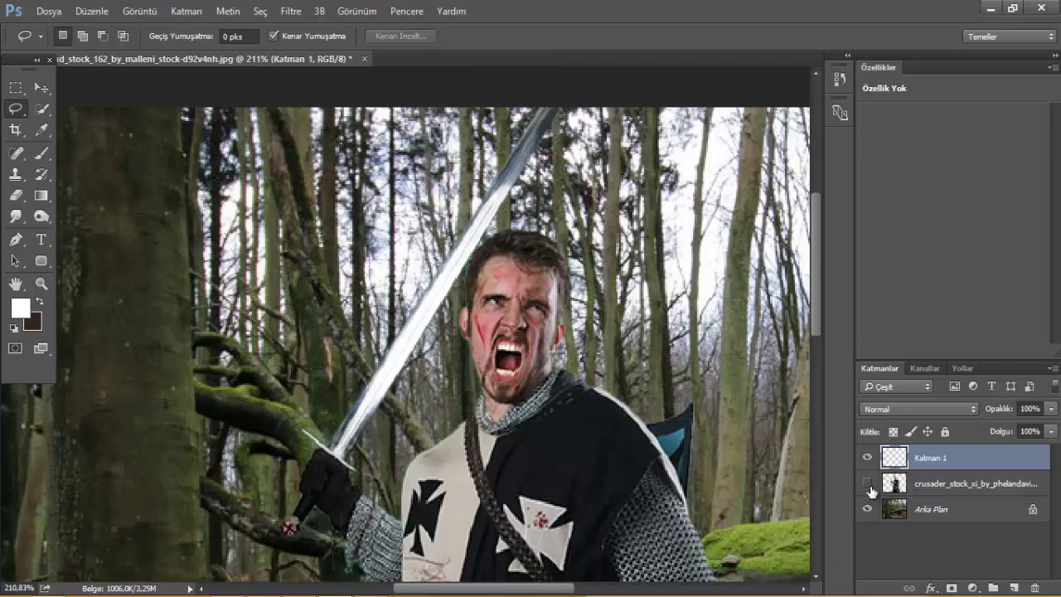
Step: Toggle the knight layer's visibility to check it, then make Arka Plan the active layer
click(868, 482)
scroll(292, 375, up, 2)
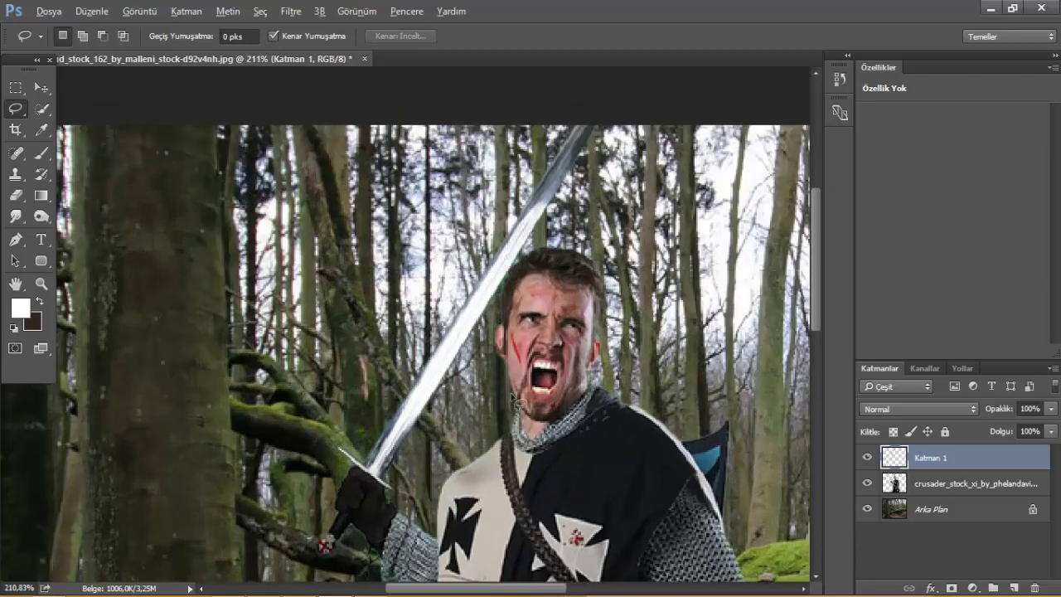
scroll(516, 402, down, 1)
scroll(516, 402, down, 1)
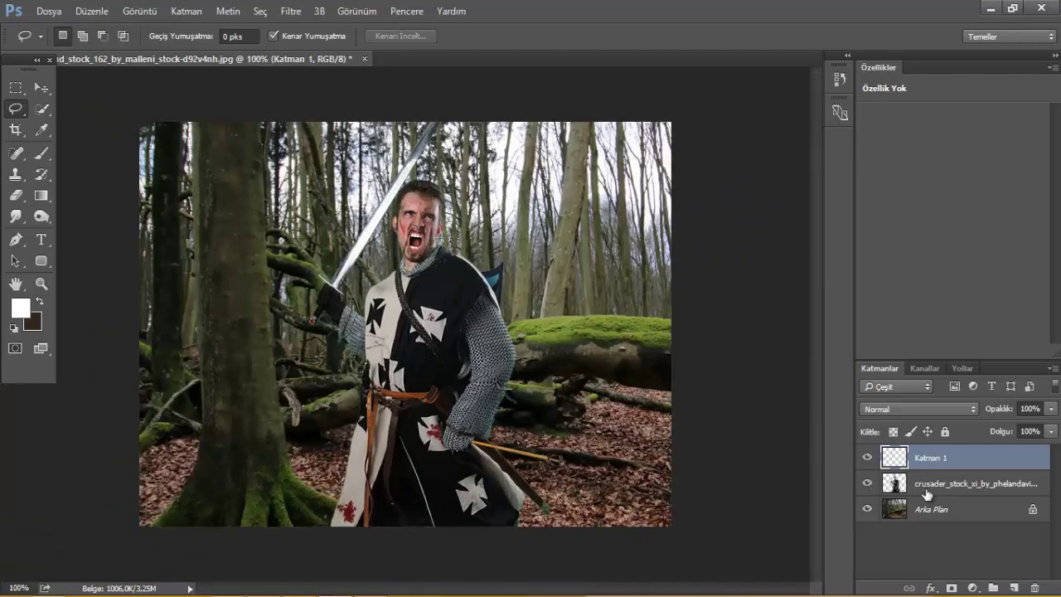
click(945, 509)
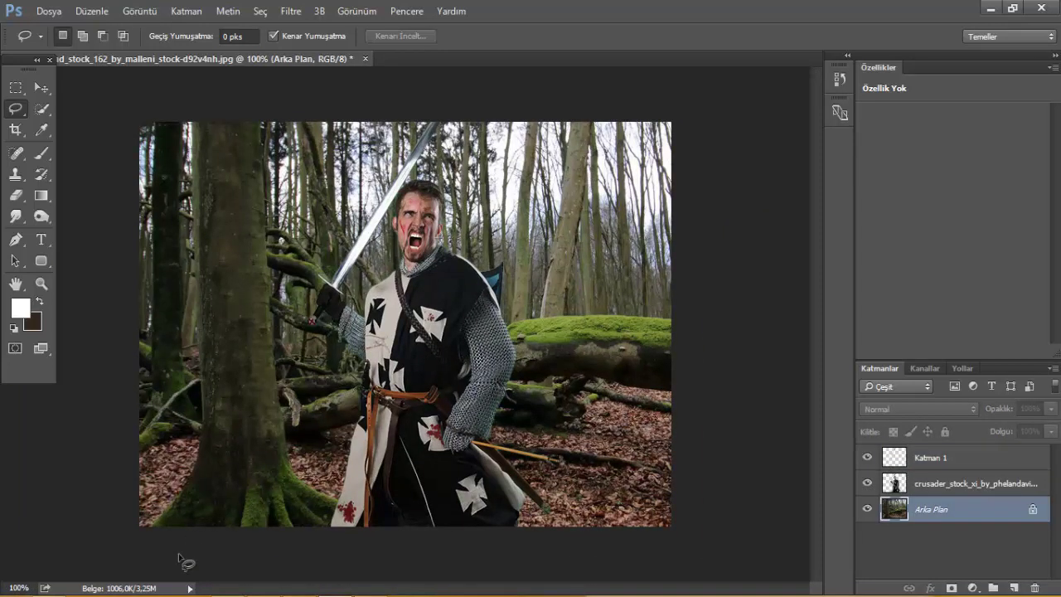
key(alt+Tab)
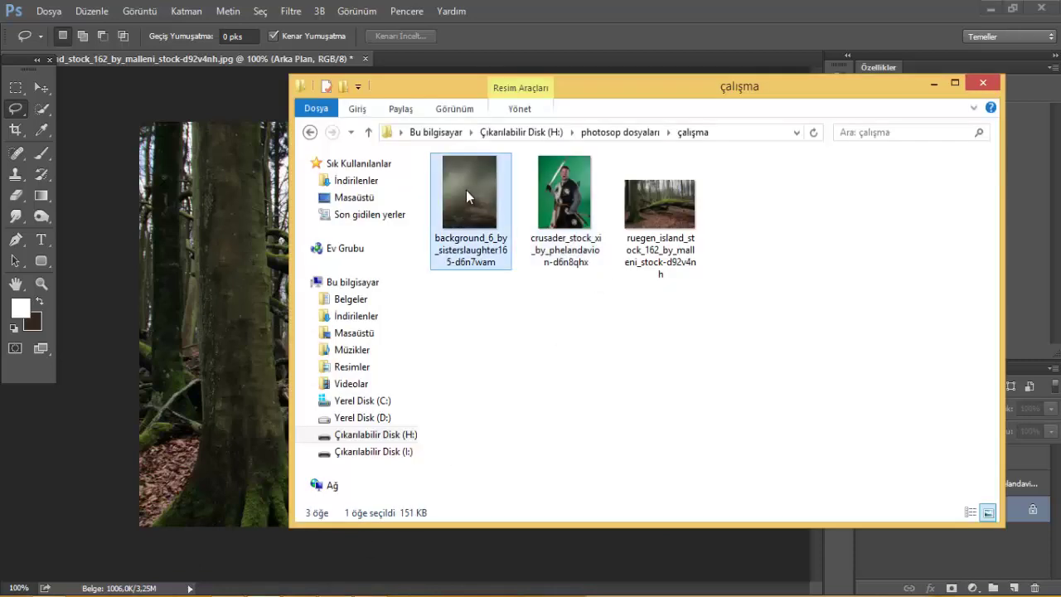
Step: Place background_6 above Arka Plan and scale it to cover the whole canvas
drag(465, 190, 181, 335)
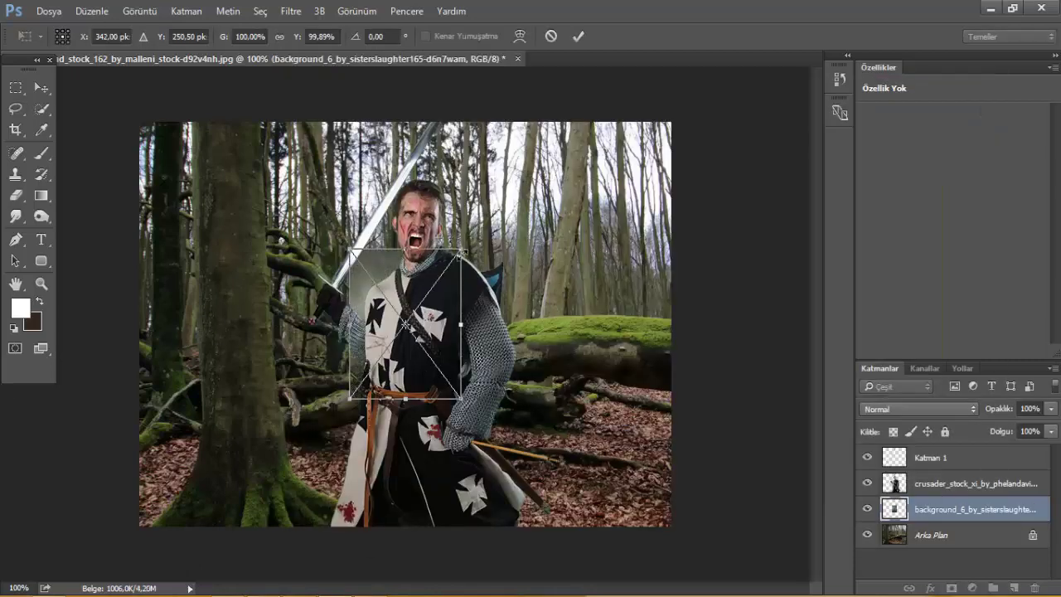
drag(461, 250, 793, 83)
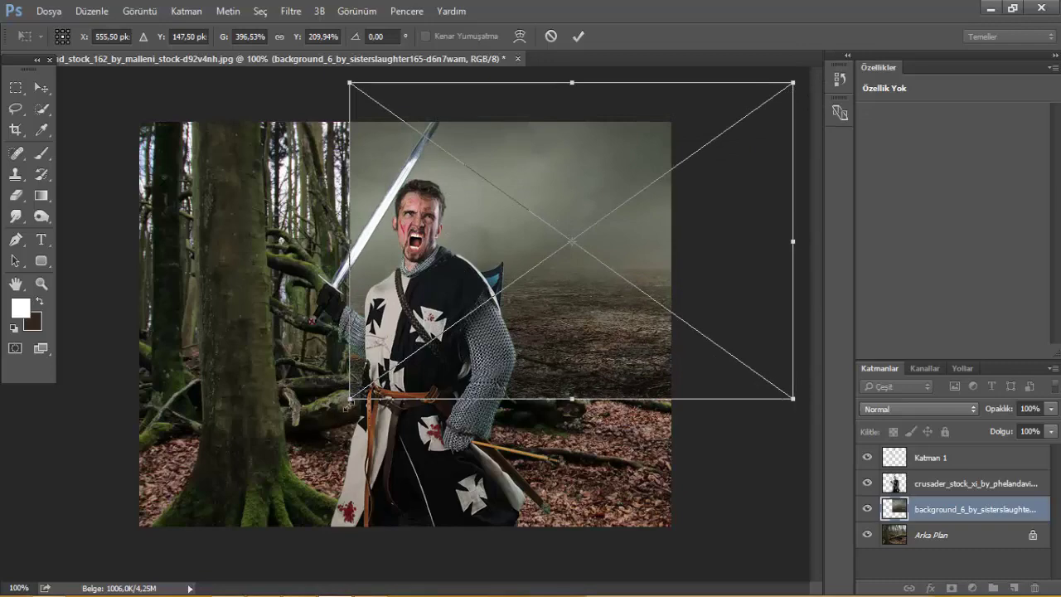
drag(342, 416, 143, 546)
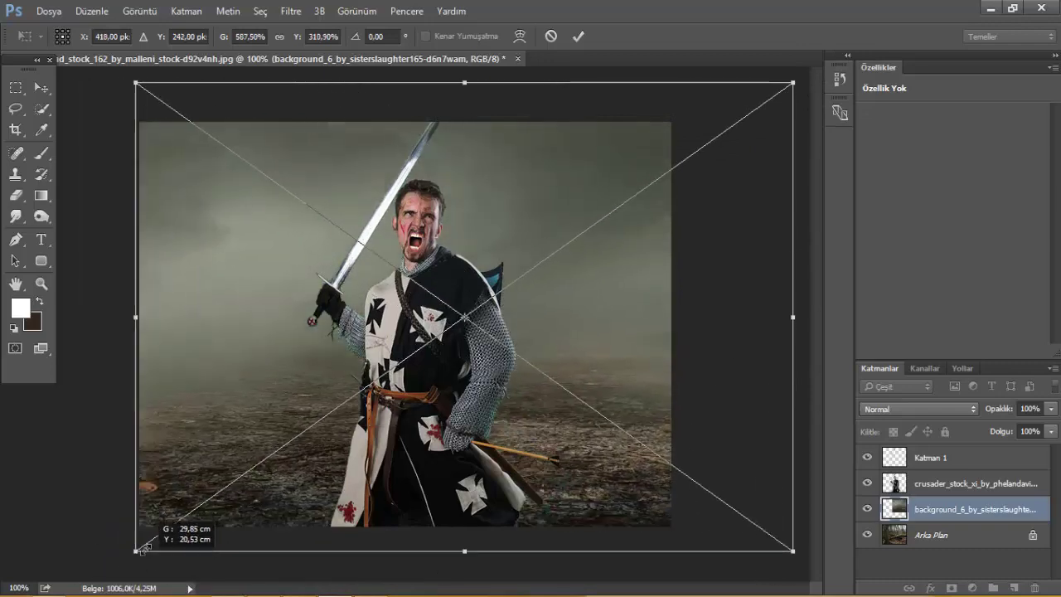
drag(394, 435, 390, 435)
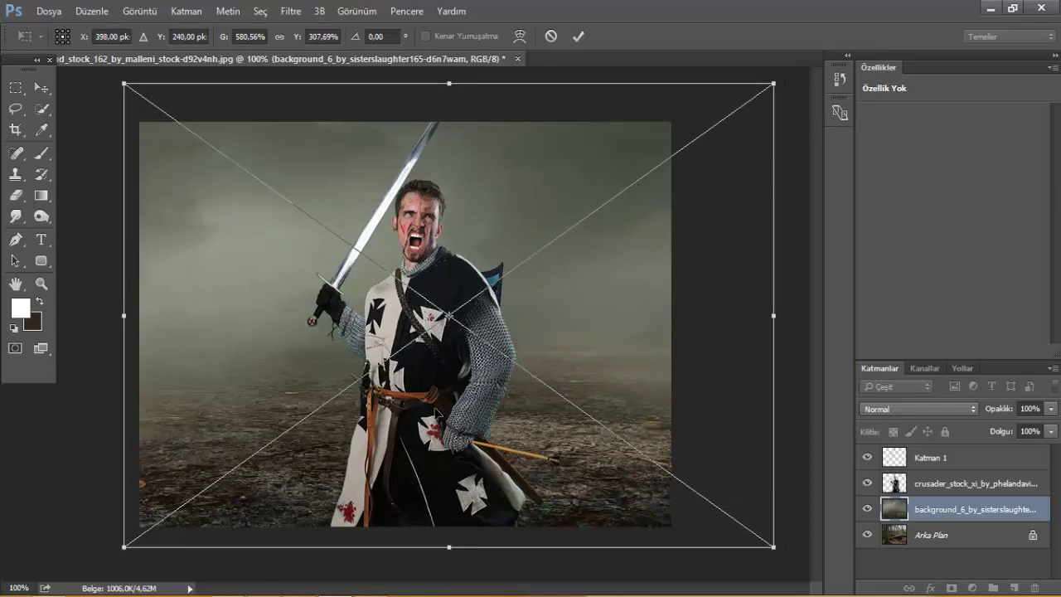
key(Return)
Step: Rasterize the placed background_6 layer into pixels
click(41, 152)
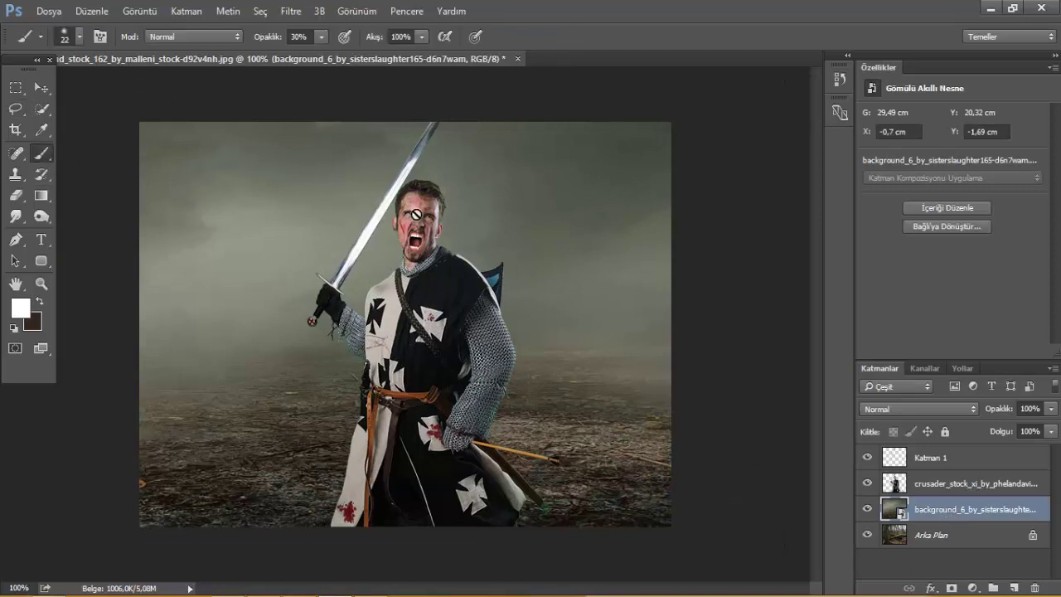
click(497, 248)
click(486, 251)
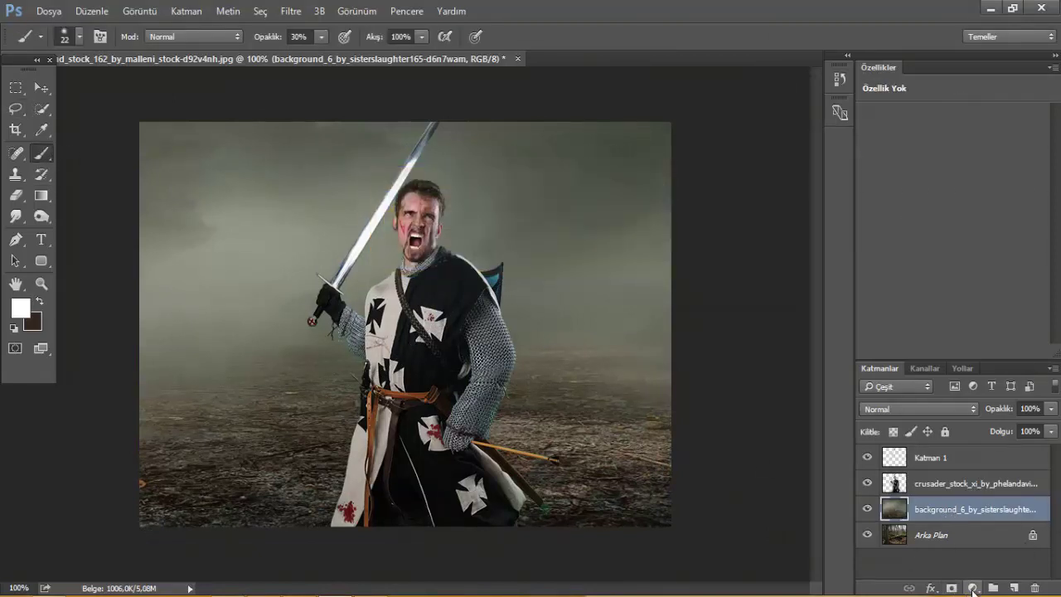
click(972, 588)
click(973, 592)
double_click(895, 514)
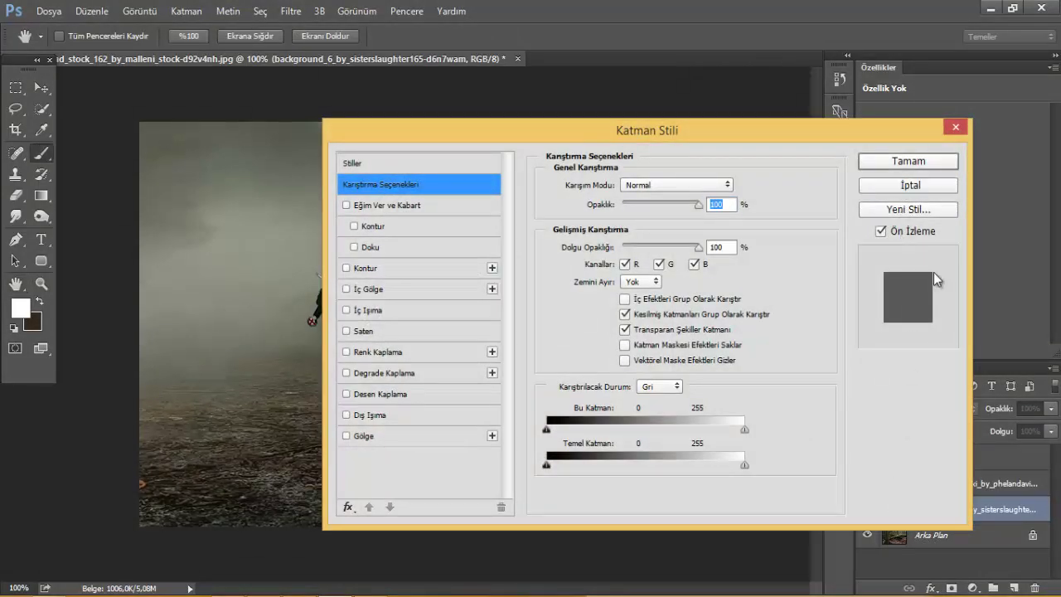
key(Escape)
Step: Add an inverted mask to background_6 and paint fog into the upper-right trees with a large white brush
click(951, 588)
click(1012, 302)
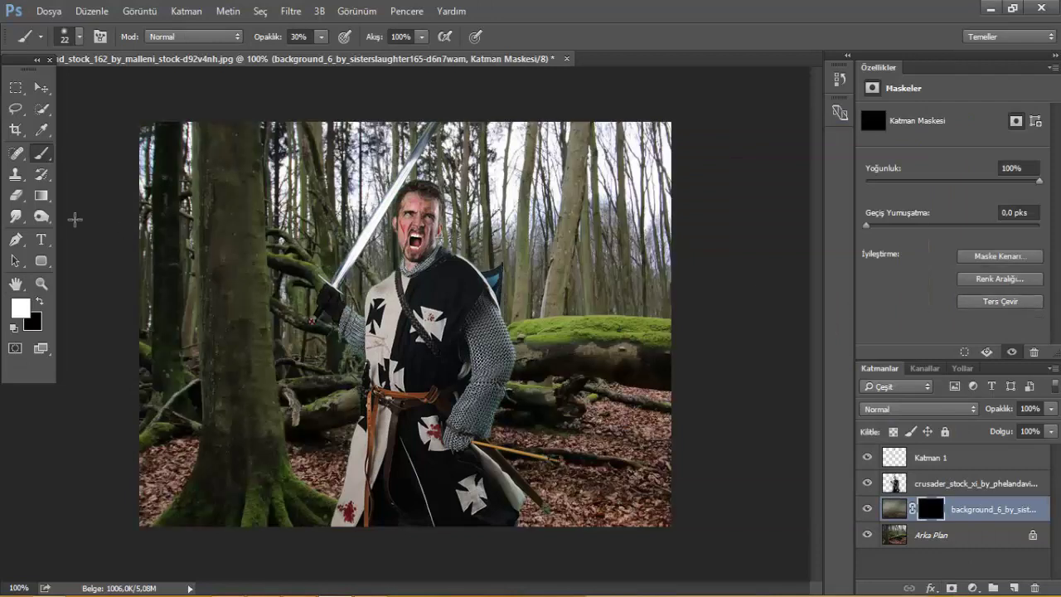
drag(357, 244, 371, 236)
key(x)
drag(190, 170, 220, 166)
drag(563, 187, 576, 175)
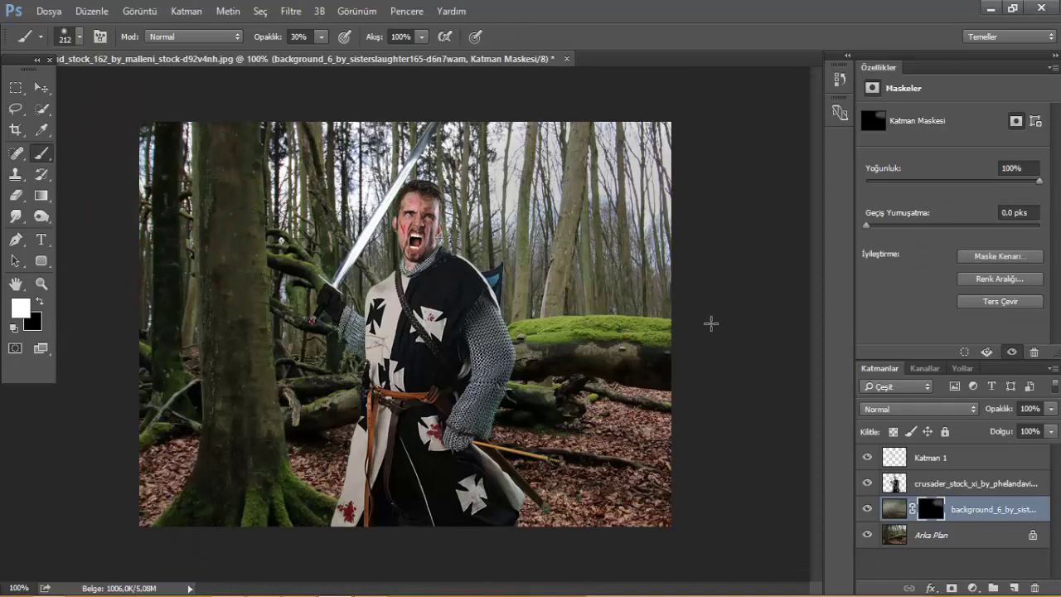
Step: Fill the mask white, delete it, and shrink the brush
key(alt+BackSpace)
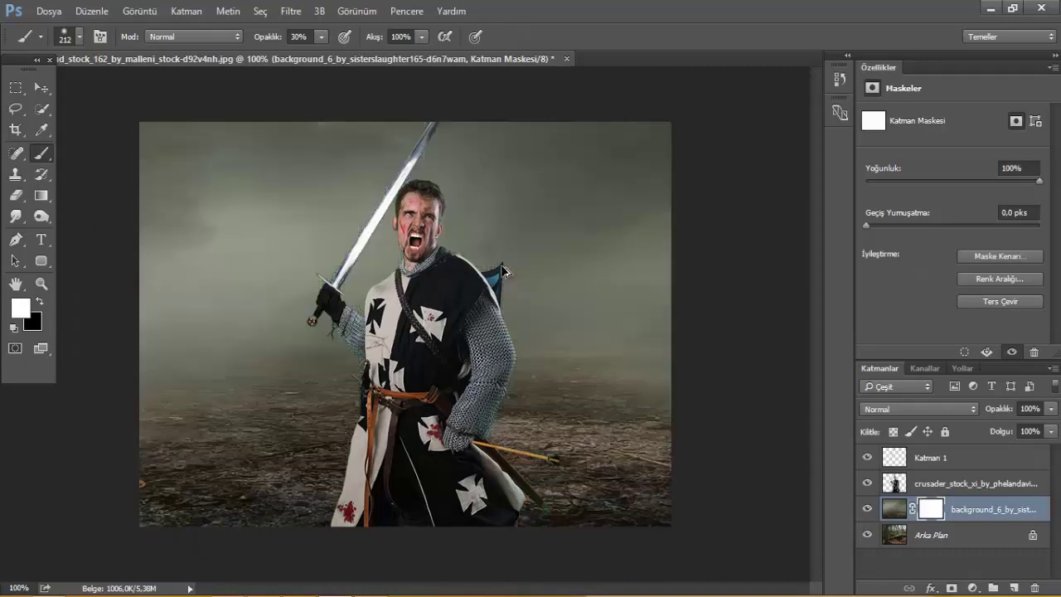
key(Delete)
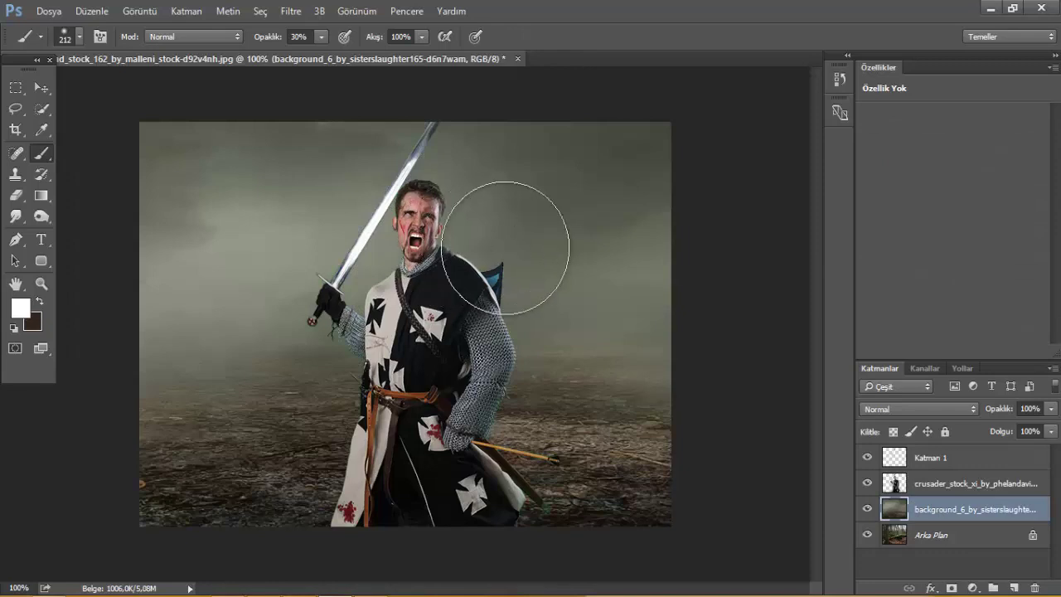
drag(504, 247, 483, 241)
scroll(538, 222, up, 3)
Step: Add a new inverted mask to background_6 and paint fog over the upper-right trees
click(951, 587)
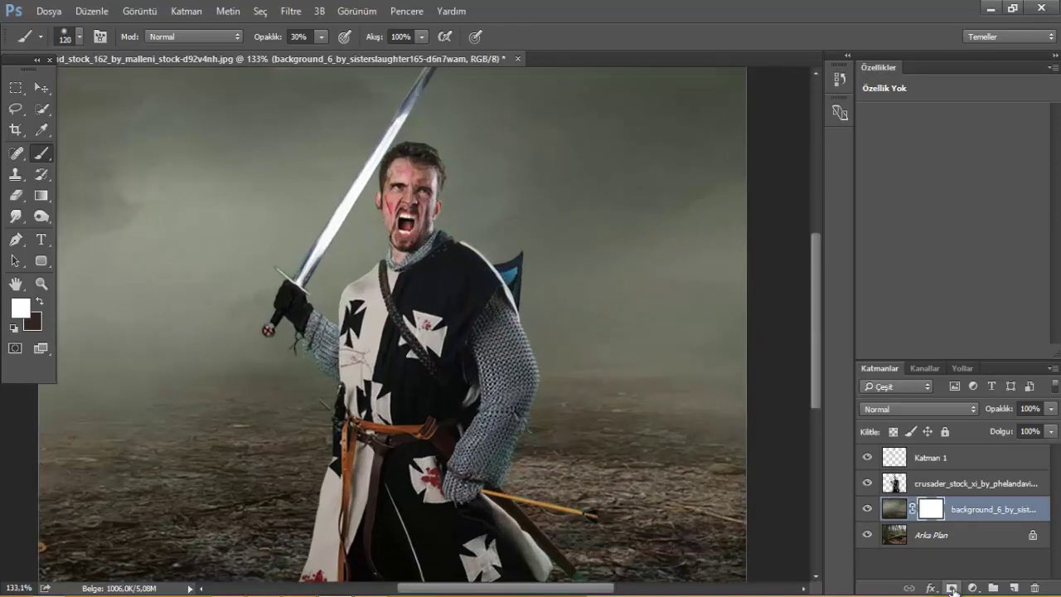
click(986, 301)
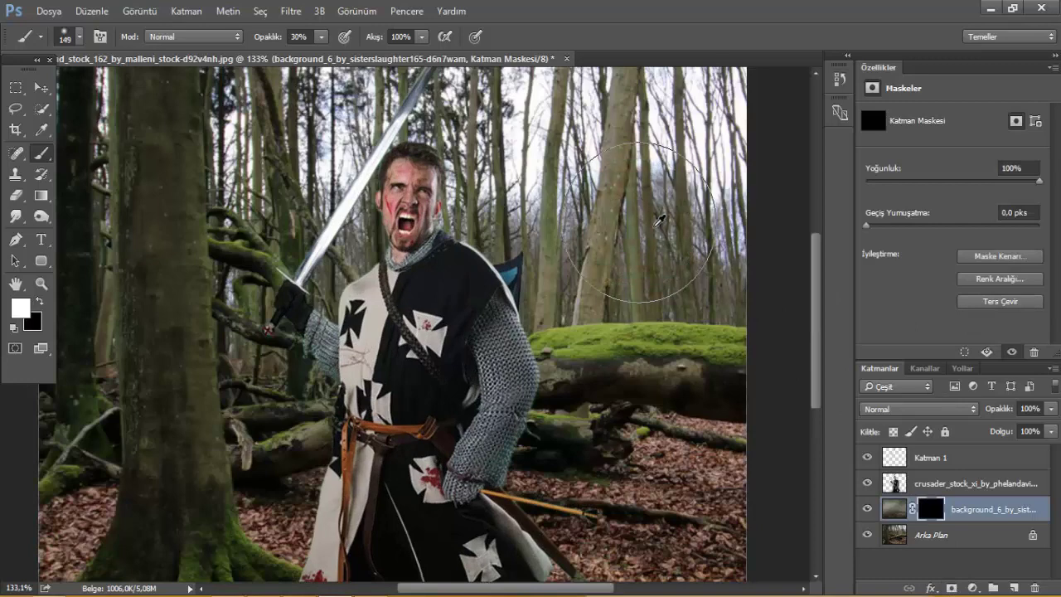
scroll(661, 219, down, 3)
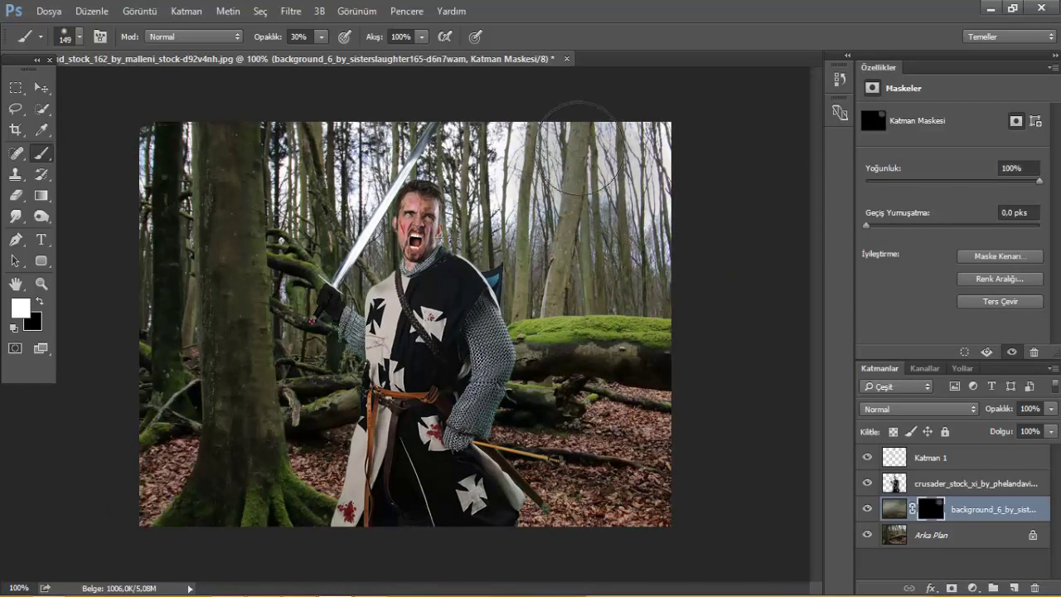
mouse_move(580, 148)
mouse_down()
mouse_move(604, 107)
mouse_move(588, 191)
mouse_up()
drag(613, 141, 580, 207)
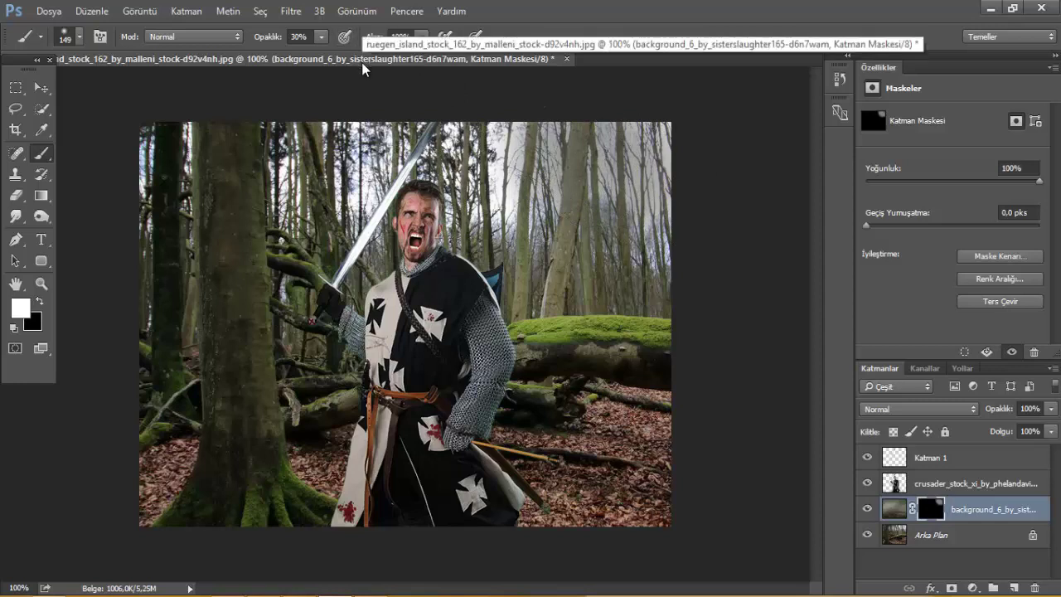
Step: Paint denser fog at 80% brush opacity, undoing strokes over the left trunk and head
key(8)
mouse_move(580, 221)
mouse_down()
mouse_move(656, 166)
mouse_move(542, 185)
mouse_move(544, 224)
mouse_move(697, 289)
mouse_move(575, 240)
mouse_move(447, 166)
mouse_move(382, 199)
mouse_move(497, 215)
mouse_up()
key(ctrl+alt+z)
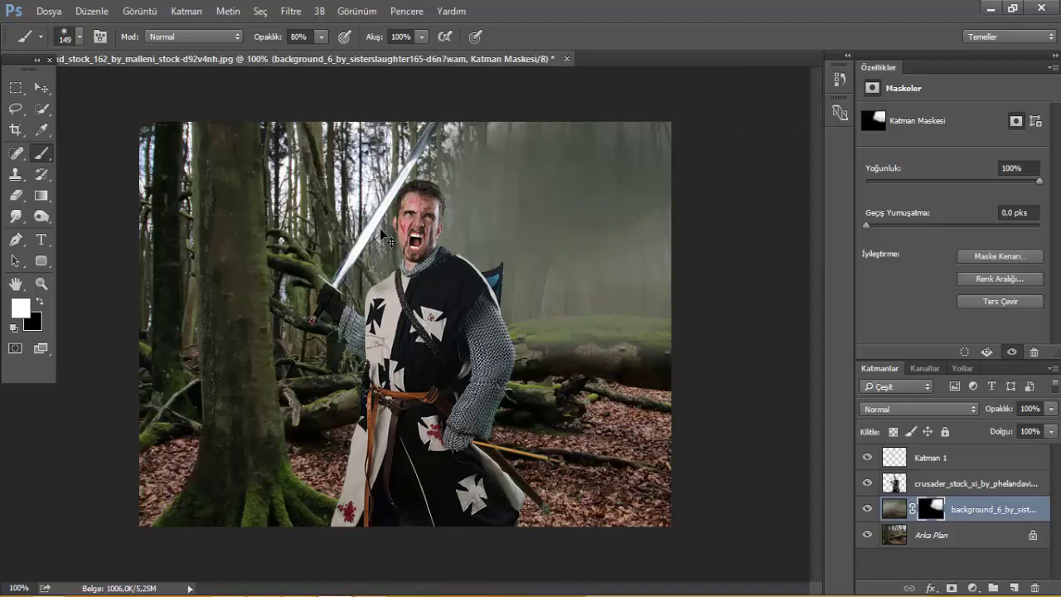
key(ctrl+alt+z)
key(ctrl+alt+z)
scroll(410, 196, up, 4)
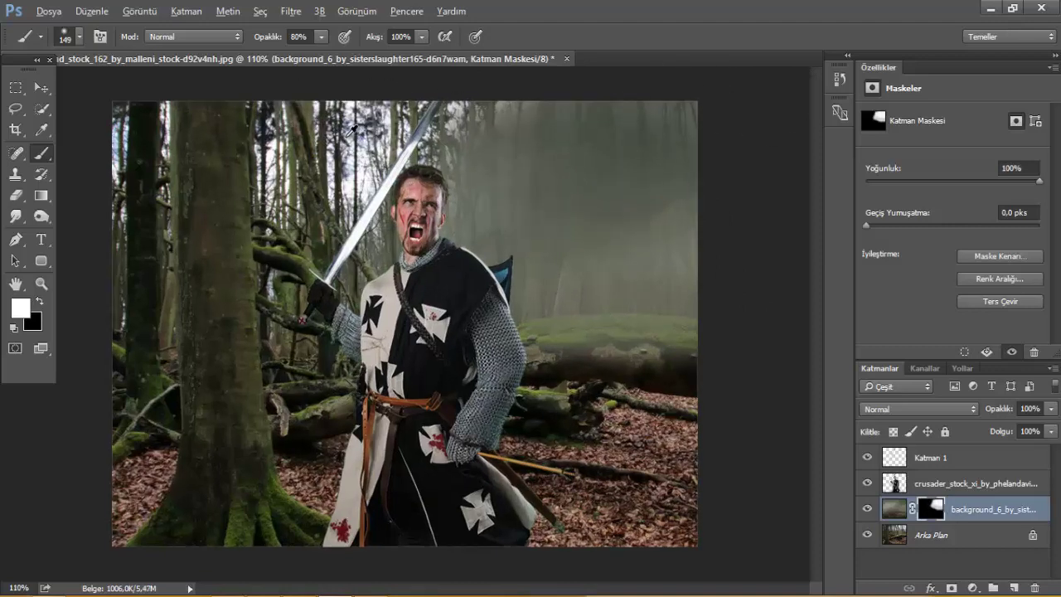
scroll(342, 246, down, 2)
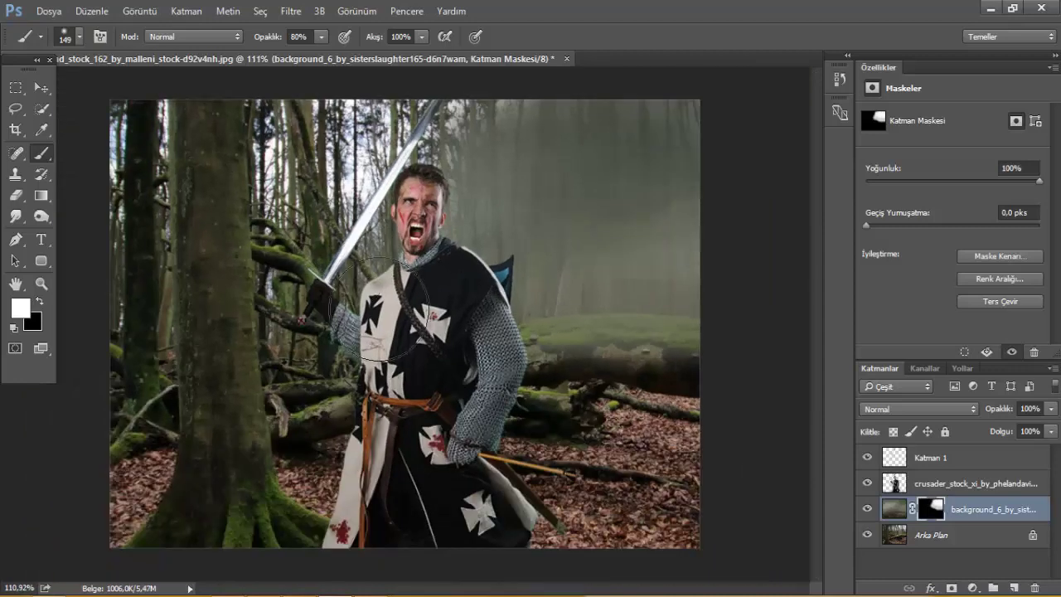
click(891, 534)
Step: Quick-select the large left foreground trunk on Arka Plan, subtracting the thin trunk and excess edges
scroll(190, 230, up, 2)
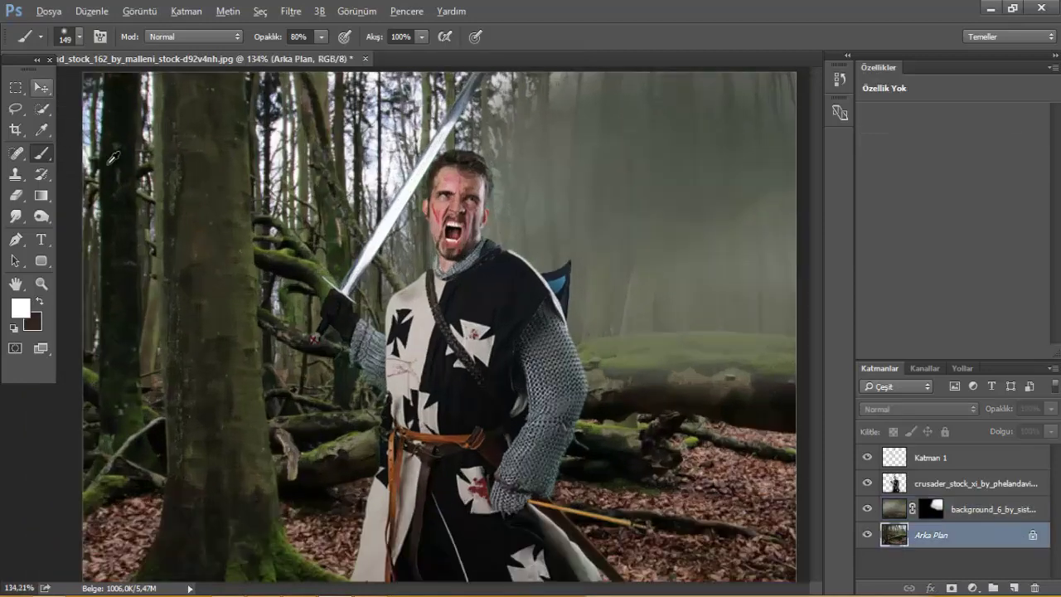
scroll(190, 230, up, 1)
key(w)
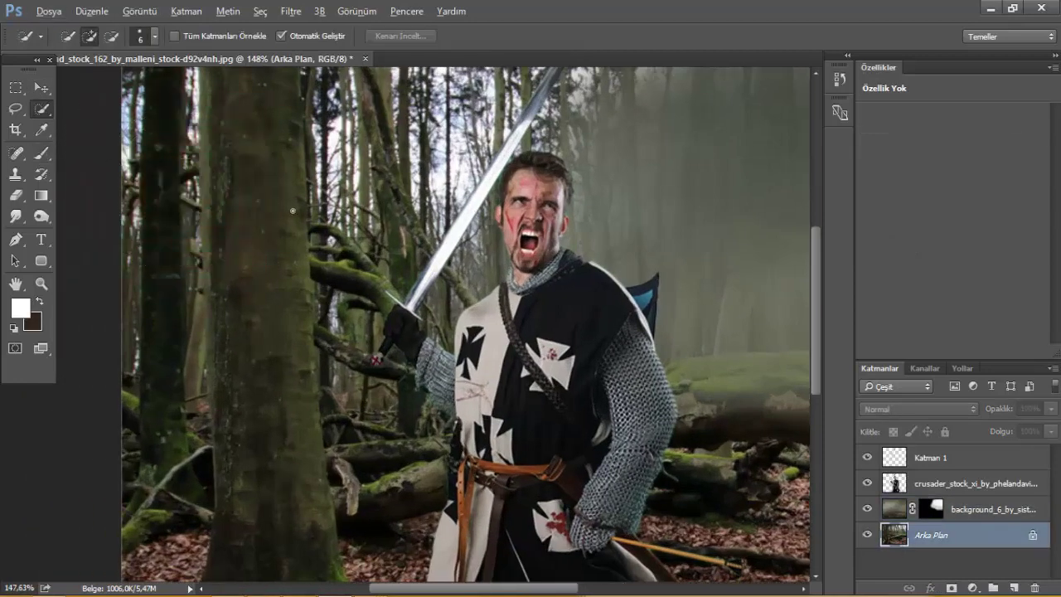
scroll(210, 110, down, 2)
drag(210, 110, 213, 162)
drag(214, 299, 231, 454)
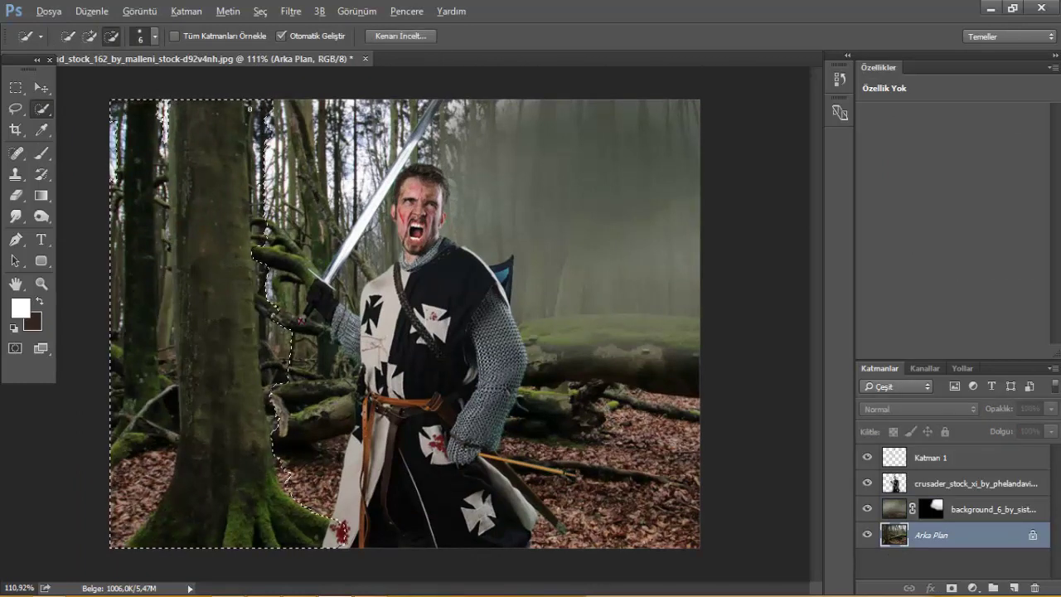
drag(259, 116, 259, 166)
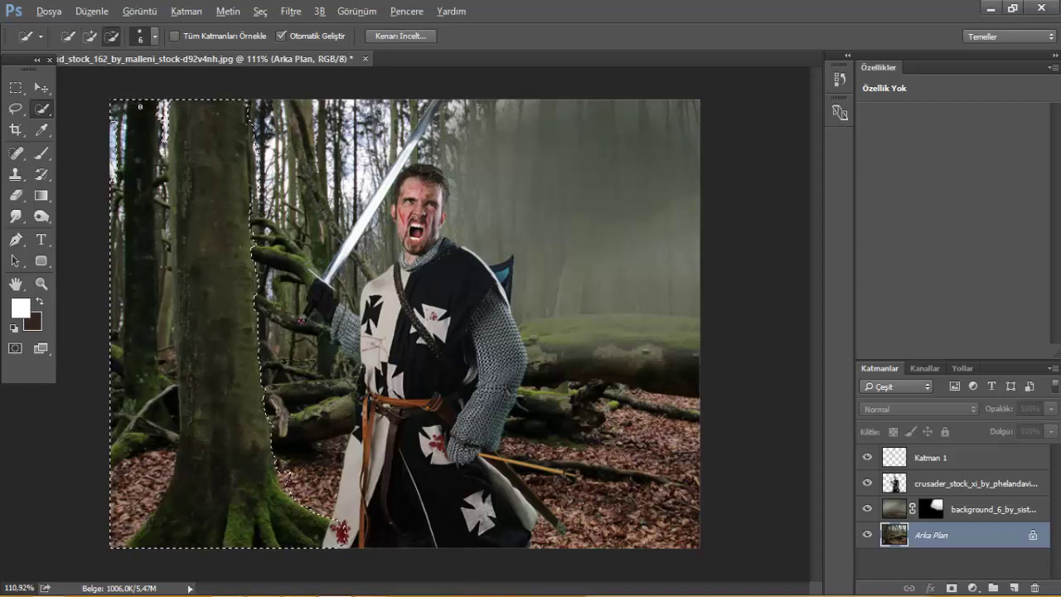
drag(151, 238, 154, 349)
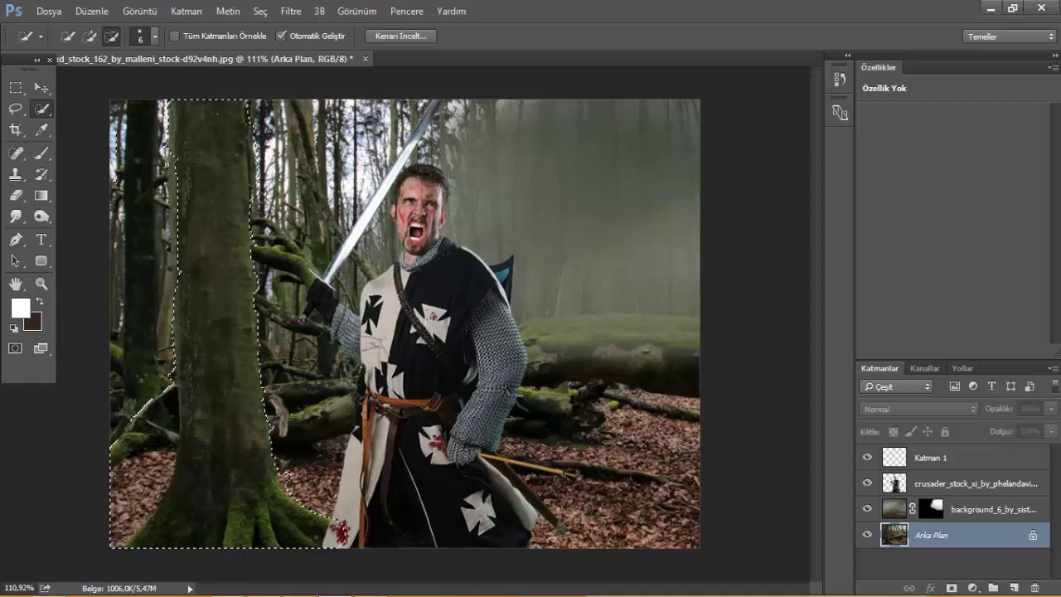
key(alt)
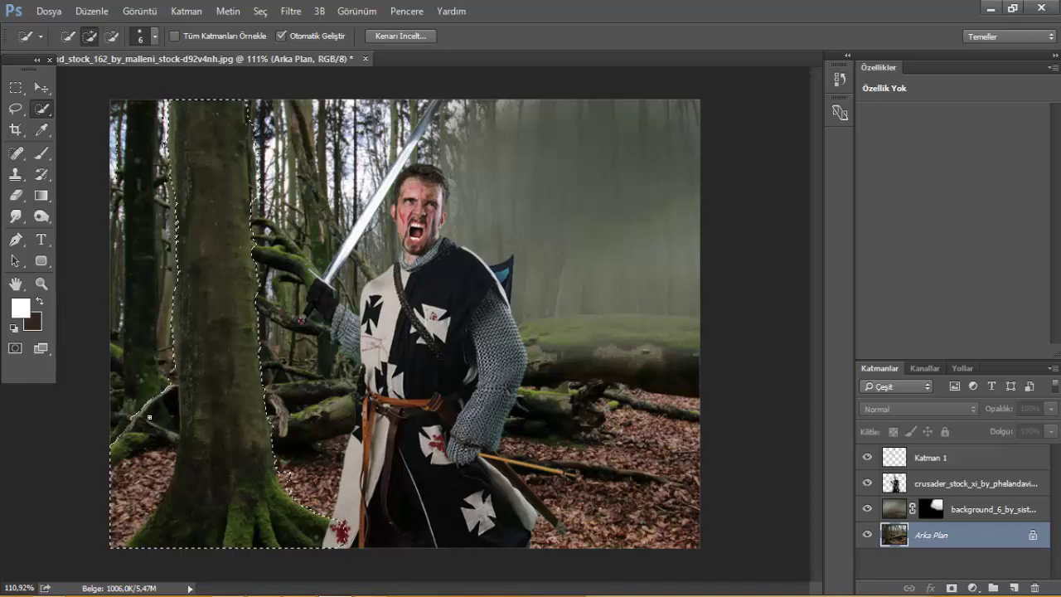
key(alt)
key(alt)
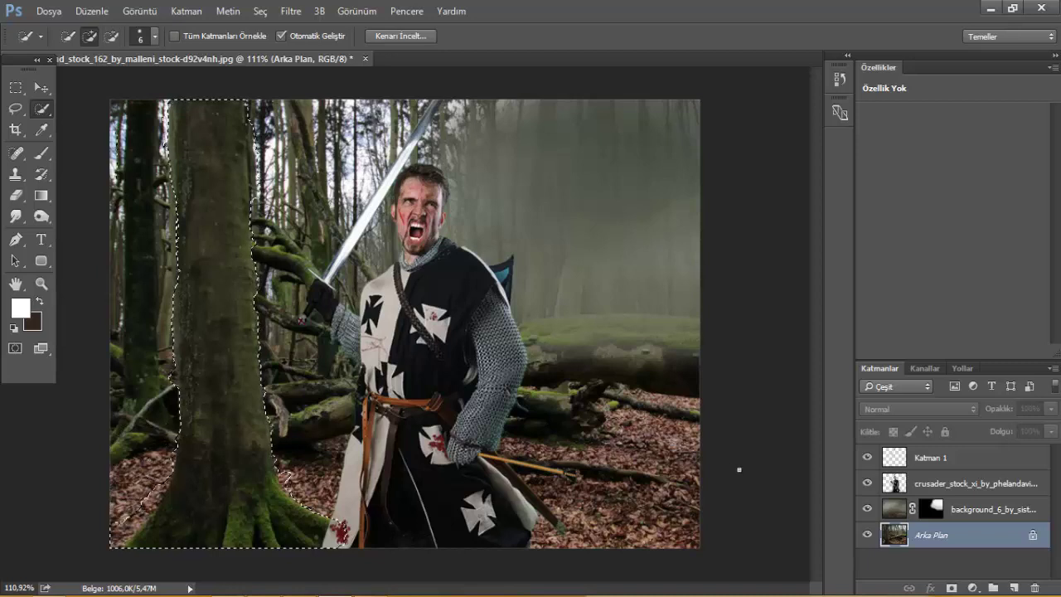
click(947, 514)
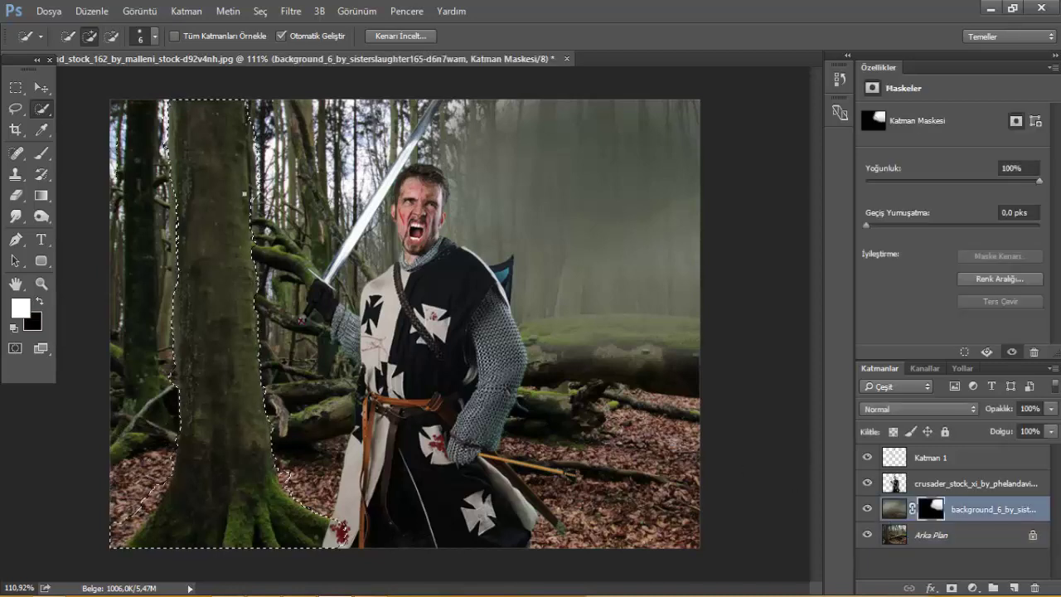
click(40, 152)
key(x)
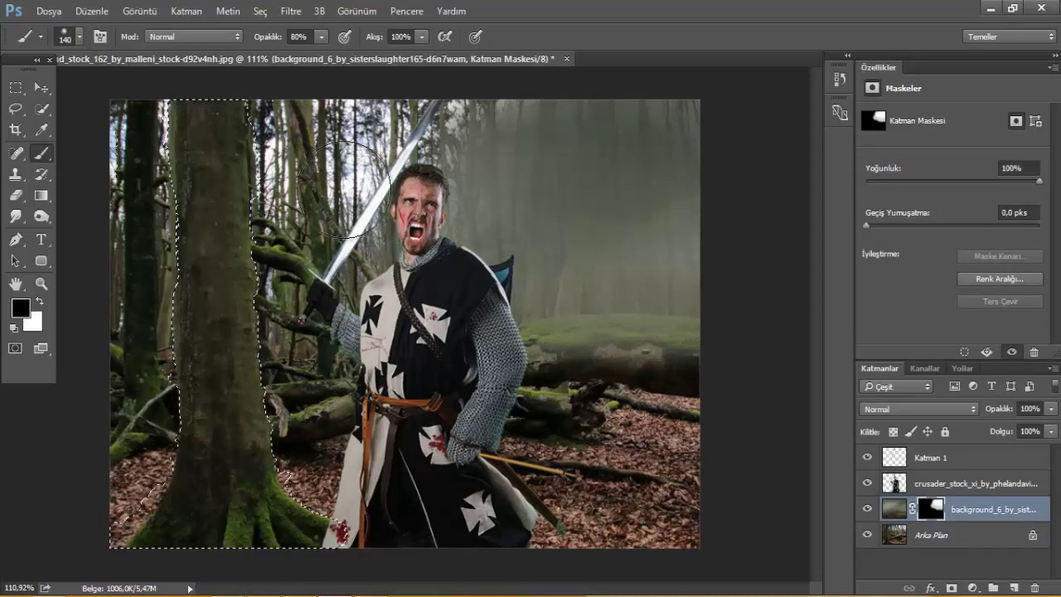
key(x)
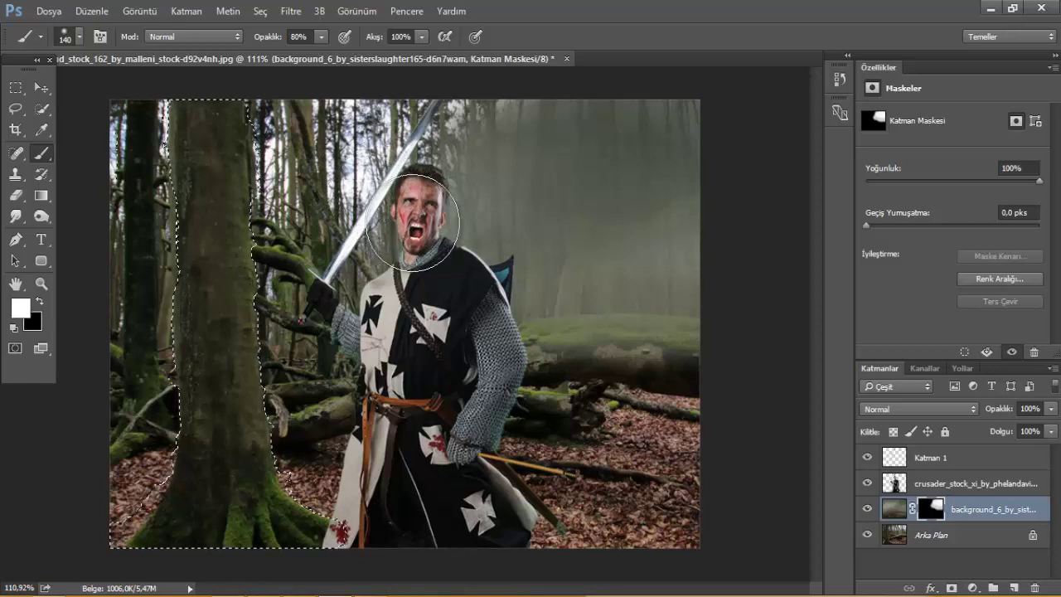
key(bracketright)
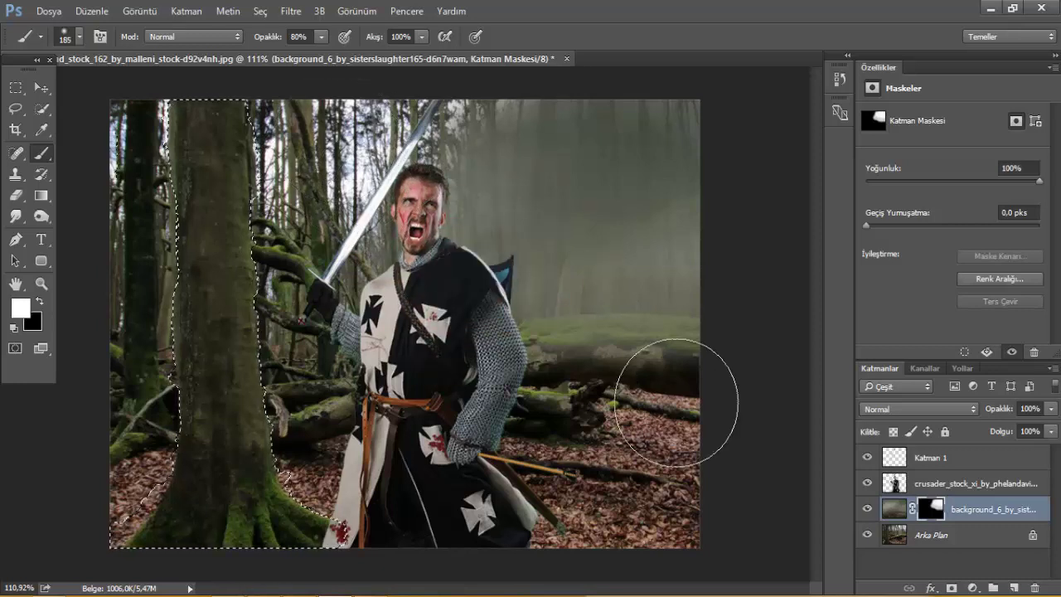
key(i)
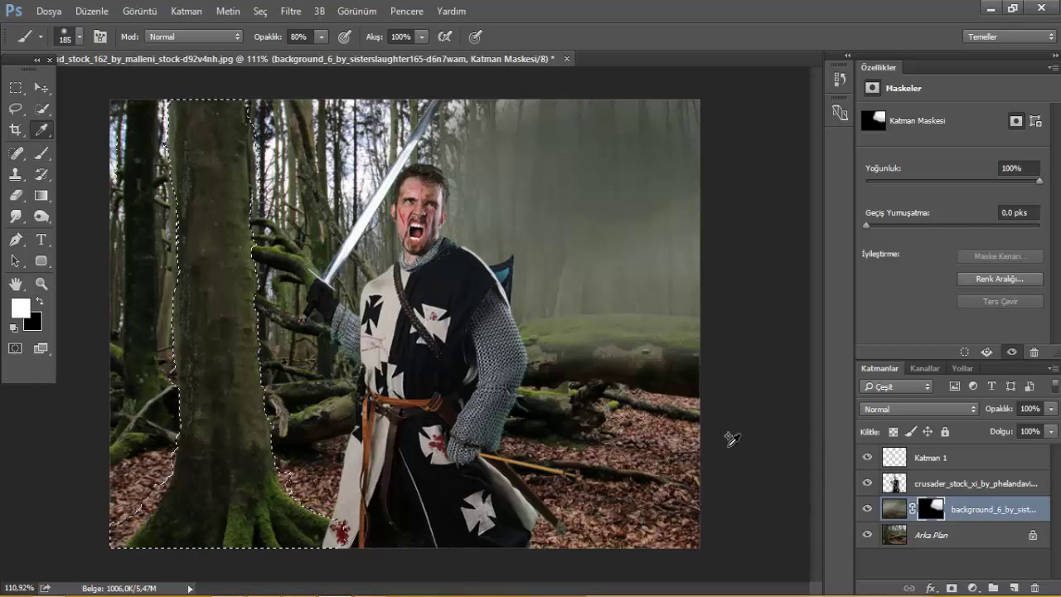
click(41, 153)
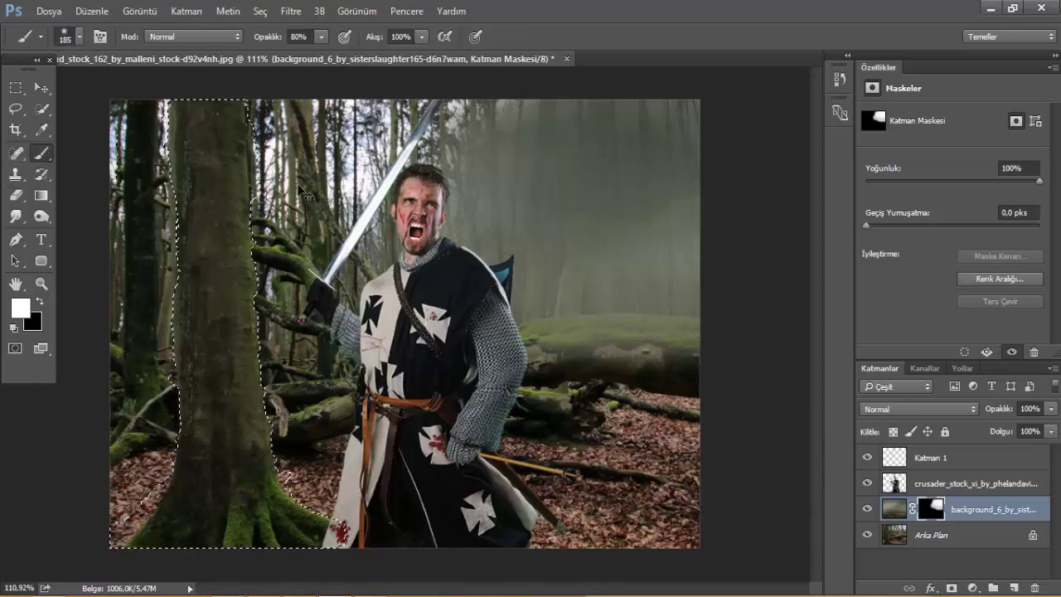
key(alt+BackSpace)
key(ctrl+z)
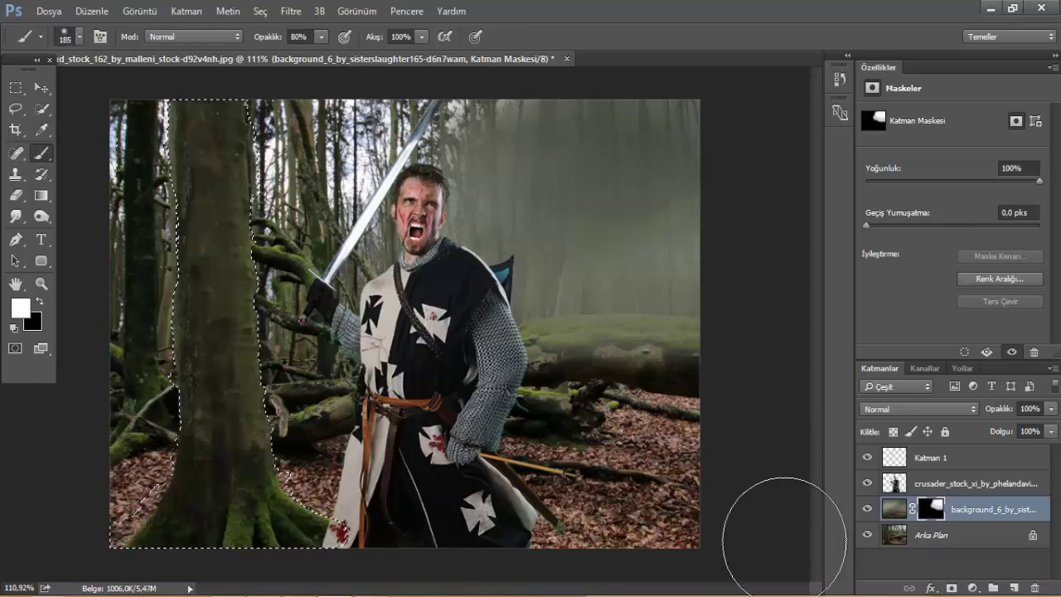
scroll(261, 332, down, 2)
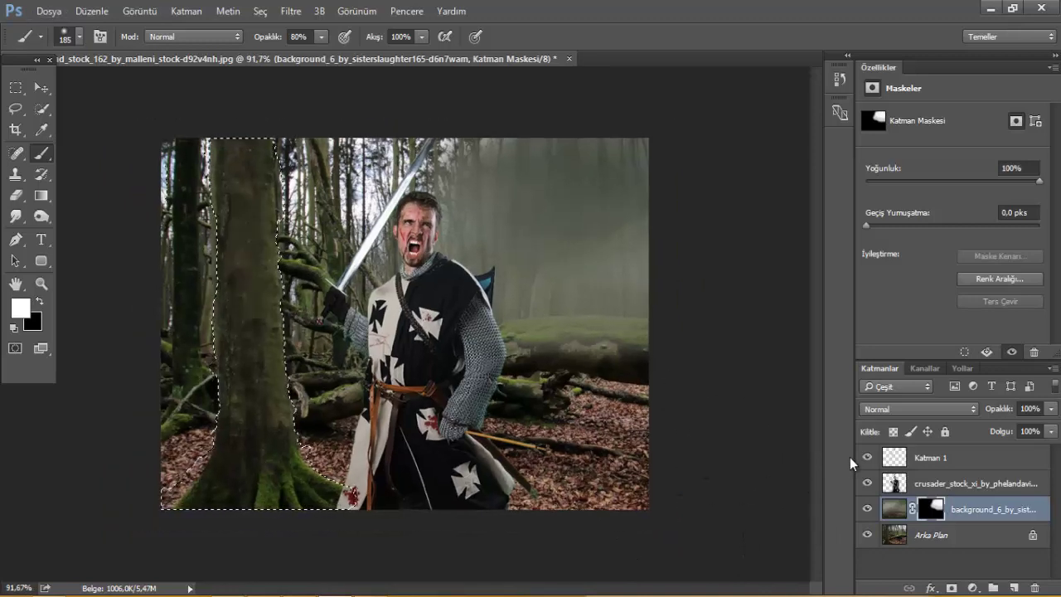
key(ctrl+z)
key(ctrl+z)
scroll(788, 438, down, 2)
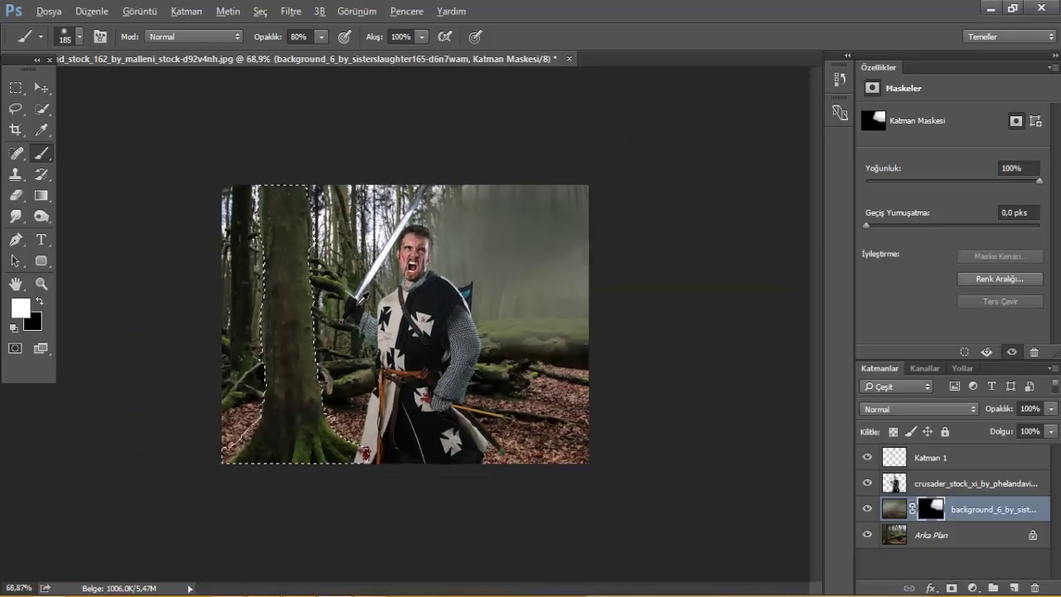
scroll(788, 438, up, 2)
click(902, 535)
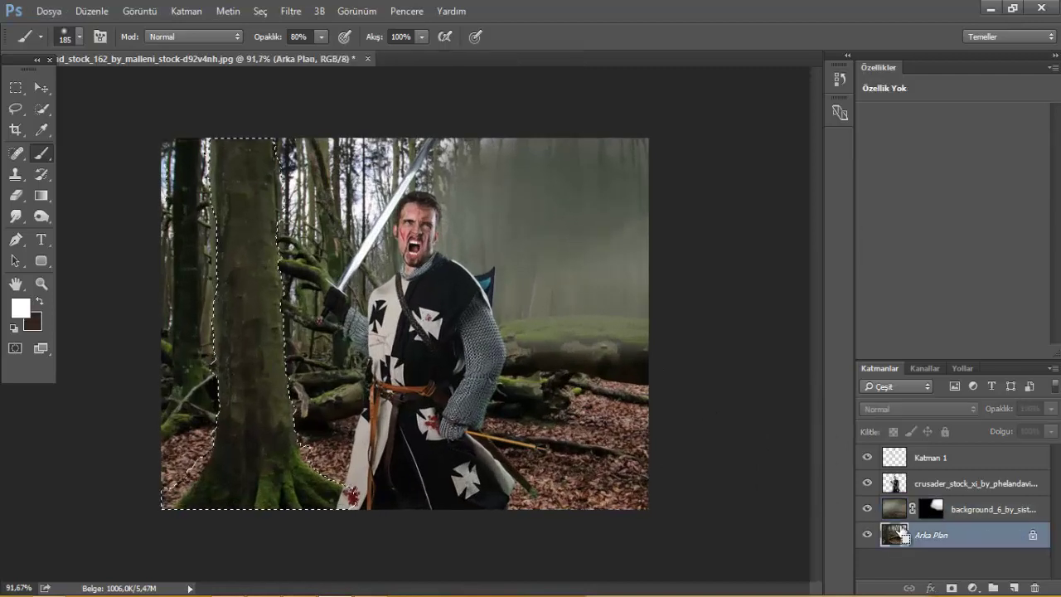
Step: Undo the last two strokes, set the brush to 74 px, and enable Move auto-select
key(ctrl+z)
key(ctrl+z)
key(ctrl+z)
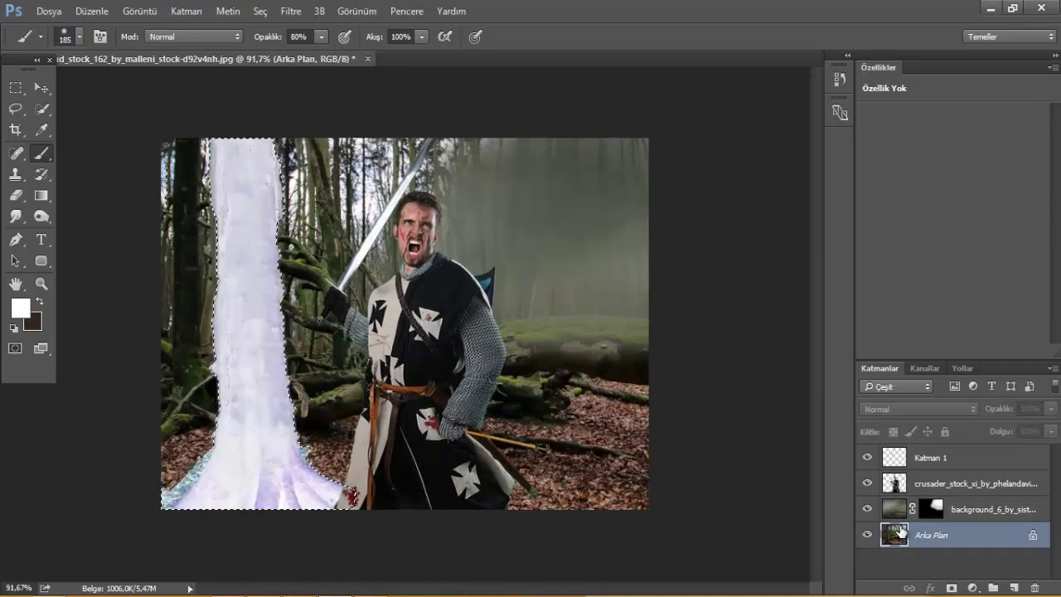
key(ctrl+z)
drag(334, 310, 93, 124)
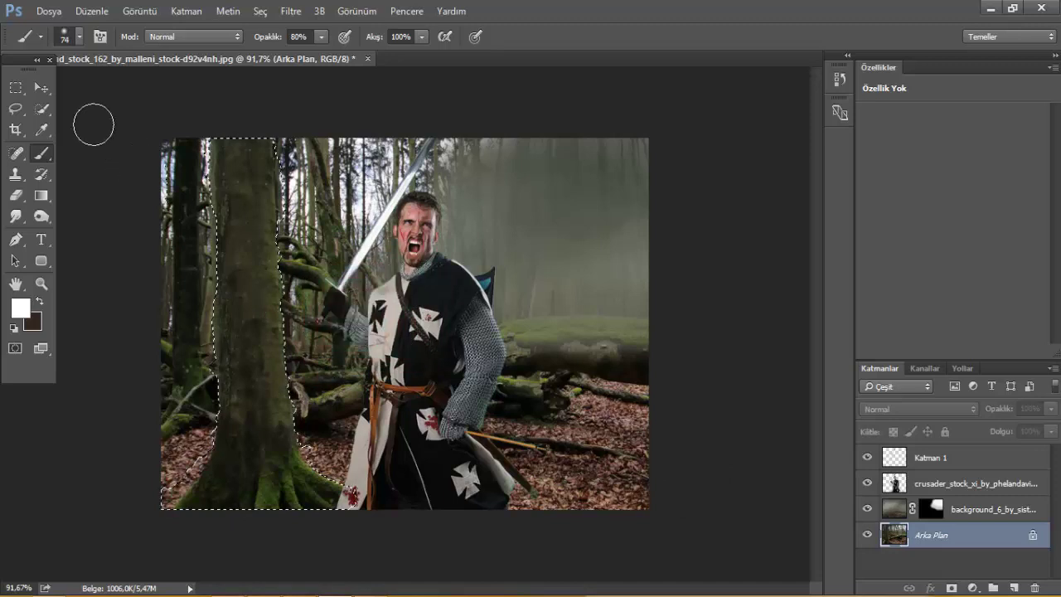
click(40, 87)
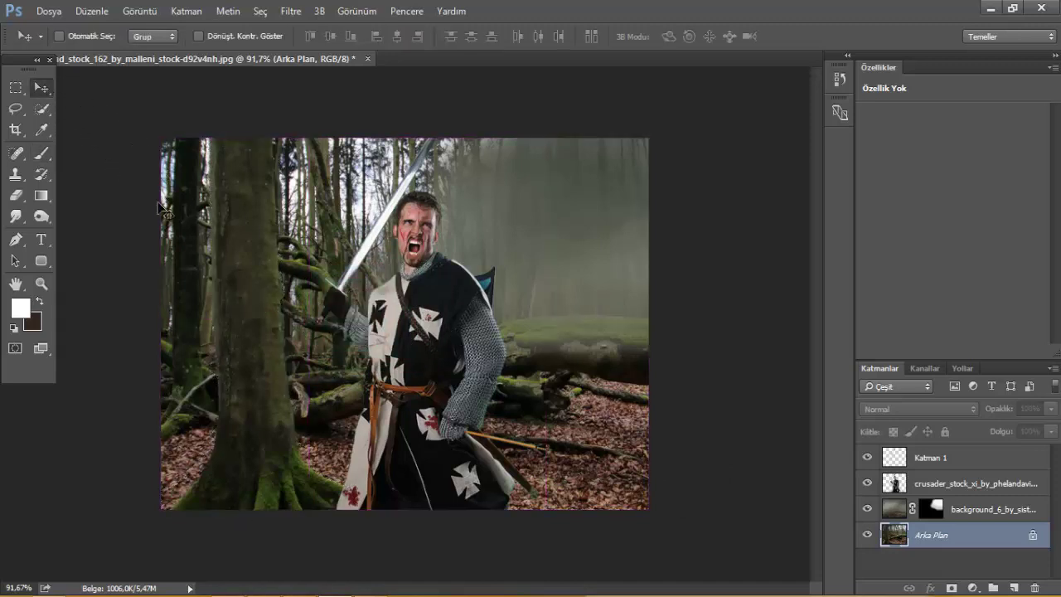
scroll(338, 282, up, 3)
key(ctrl)
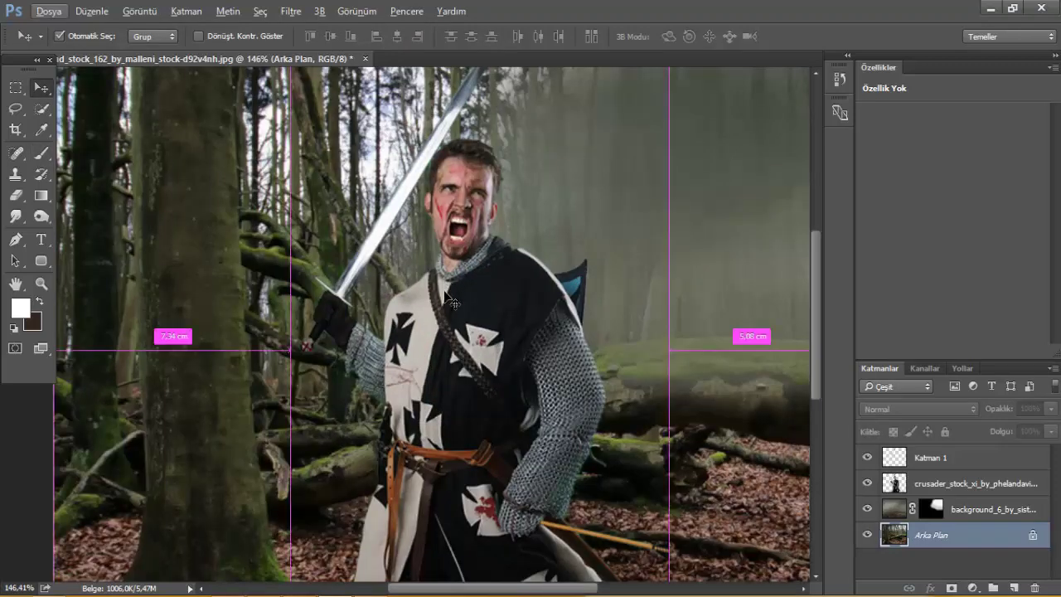
Step: Create Katman 2, move it above the forest background, and target background_6's mask
key(ctrl+shift+alt+n)
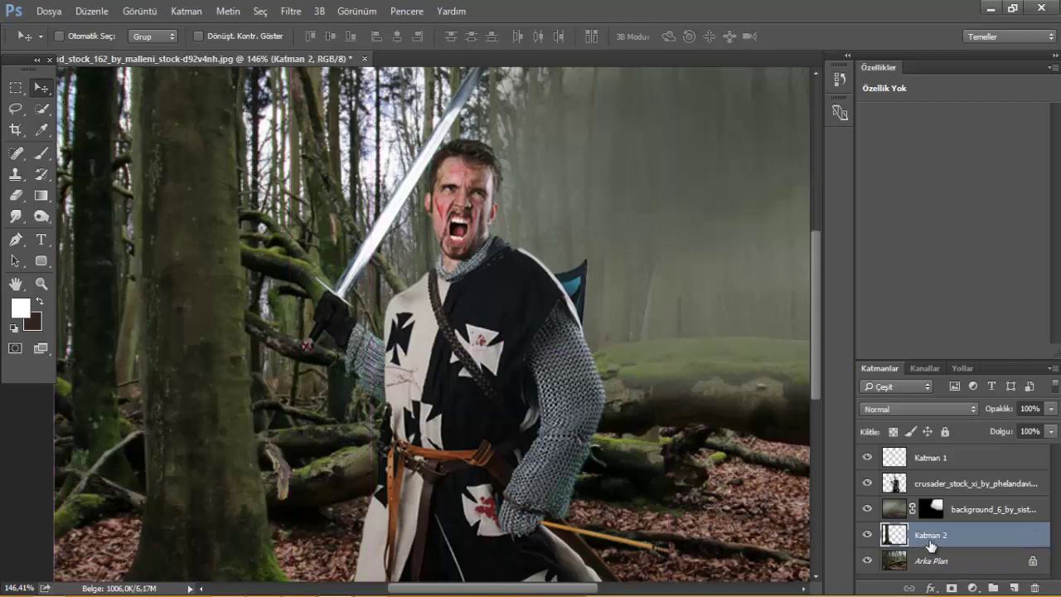
drag(930, 544, 937, 529)
click(934, 538)
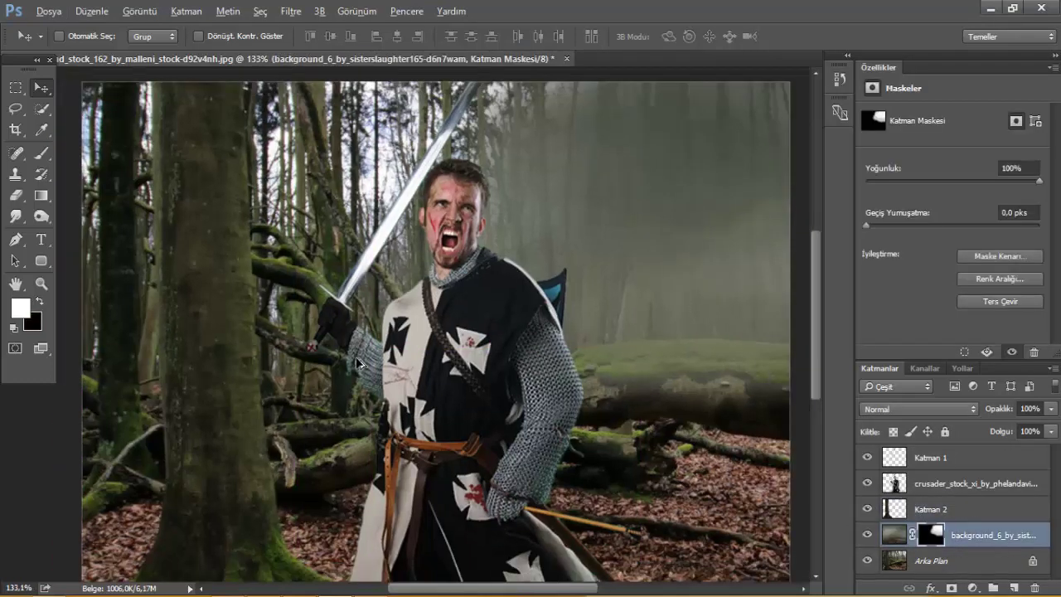
scroll(150, 208, down, 3)
Step: Paint white mist over the top-left trees and the leaves along the left side
key(b)
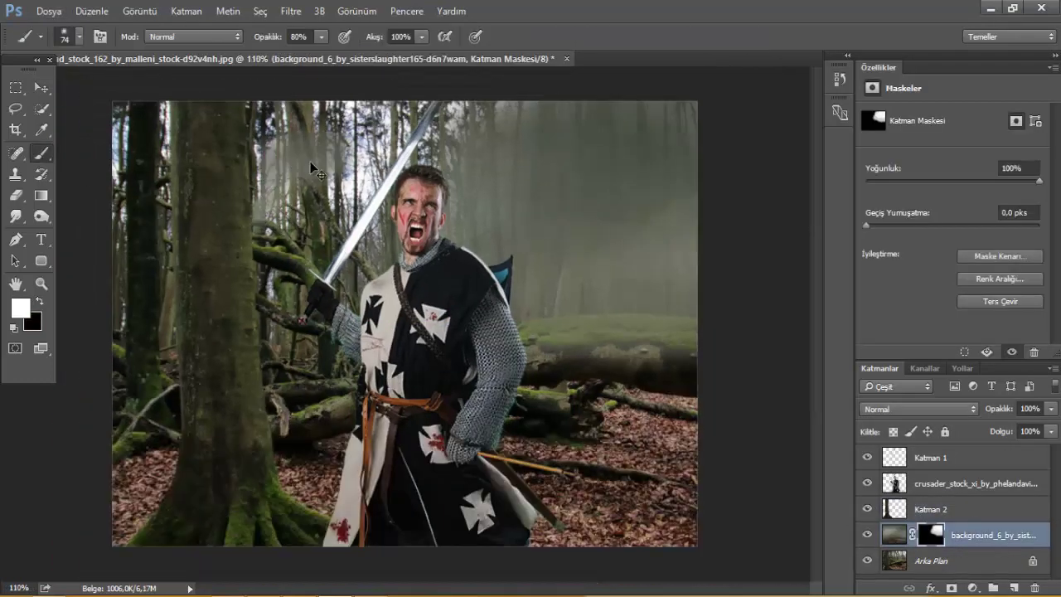
mouse_move(274, 165)
mouse_down()
mouse_move(400, 102)
mouse_move(820, 381)
mouse_up()
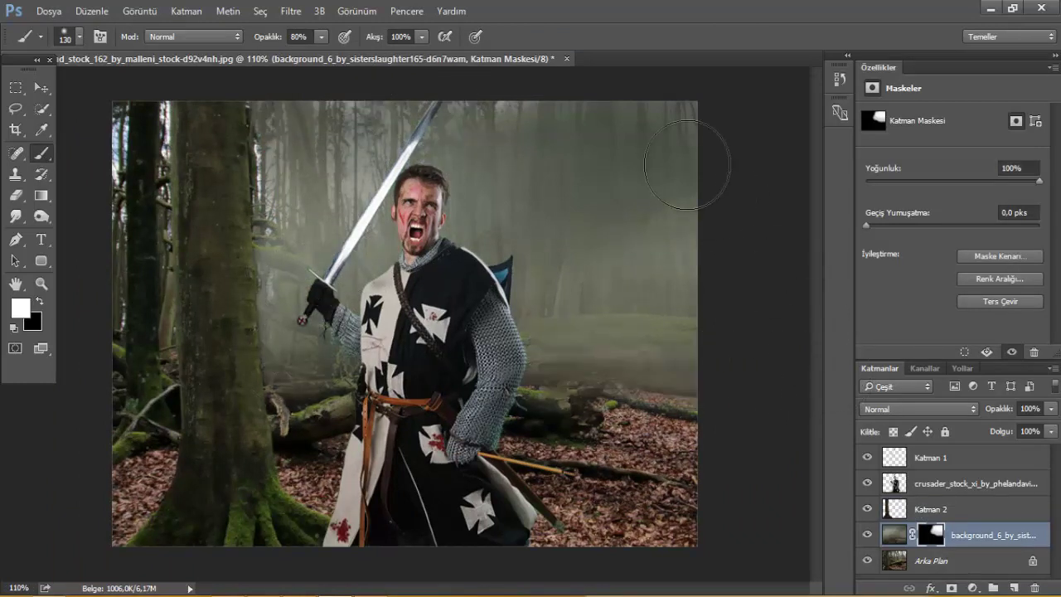
drag(149, 111, 112, 509)
scroll(147, 331, down, 3)
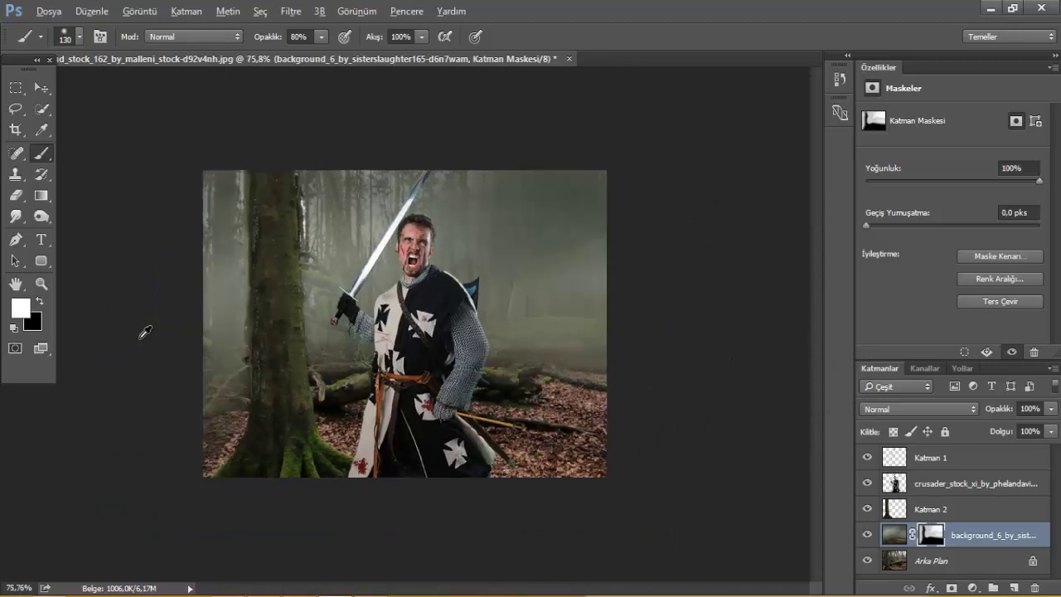
scroll(157, 279, up, 3)
scroll(208, 260, up, 2)
scroll(153, 178, up, 2)
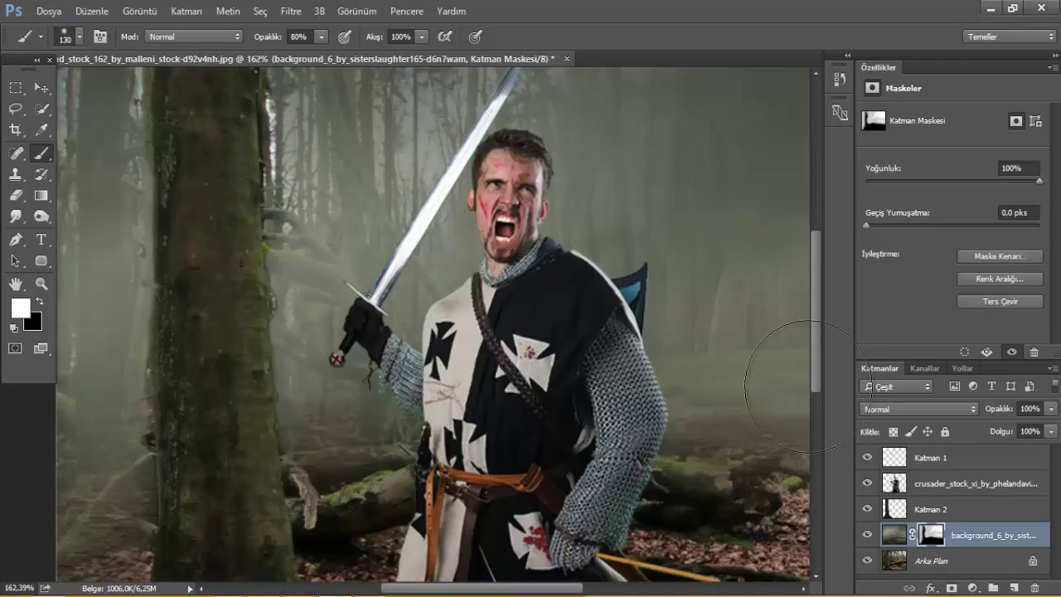
Step: Add a layer mask to Katman 2 and paint black haze down the trunk's right edge with a 77 px brush
click(928, 508)
click(951, 587)
drag(323, 251, 299, 250)
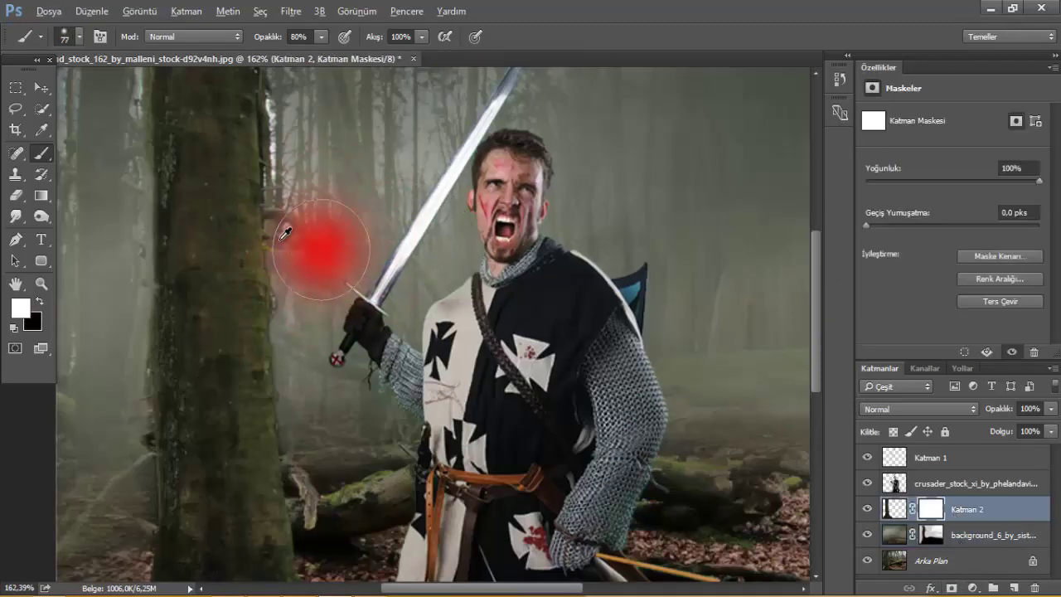
key(x)
drag(278, 112, 265, 350)
Step: Continue the haze down the trunk edge and dab the upper trunk with a 33 px brush
scroll(307, 246, up, 2)
key(bracketleft)
key(bracketleft)
key(bracketleft)
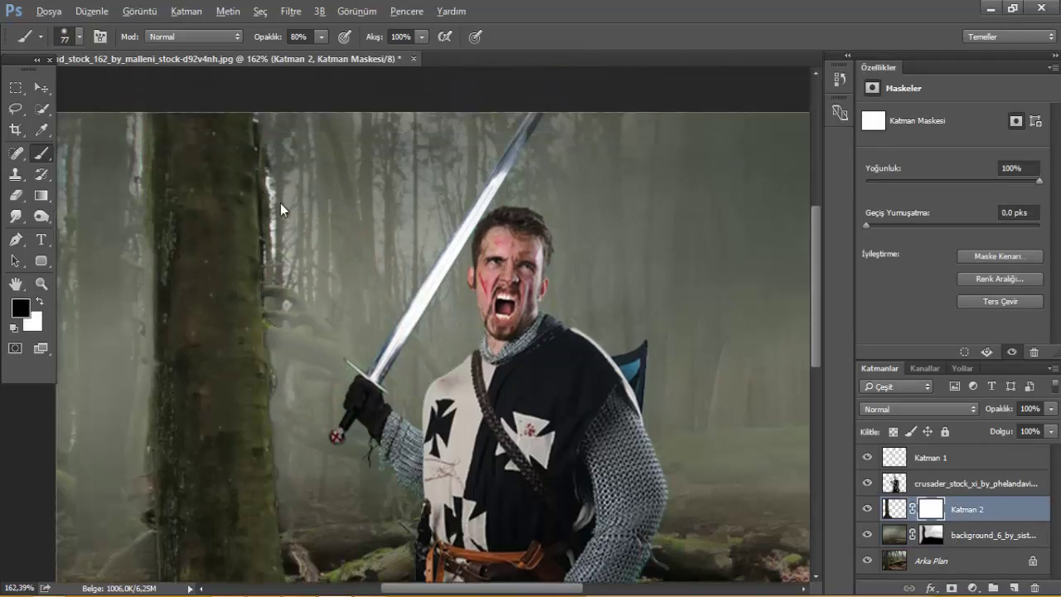
drag(274, 387, 289, 558)
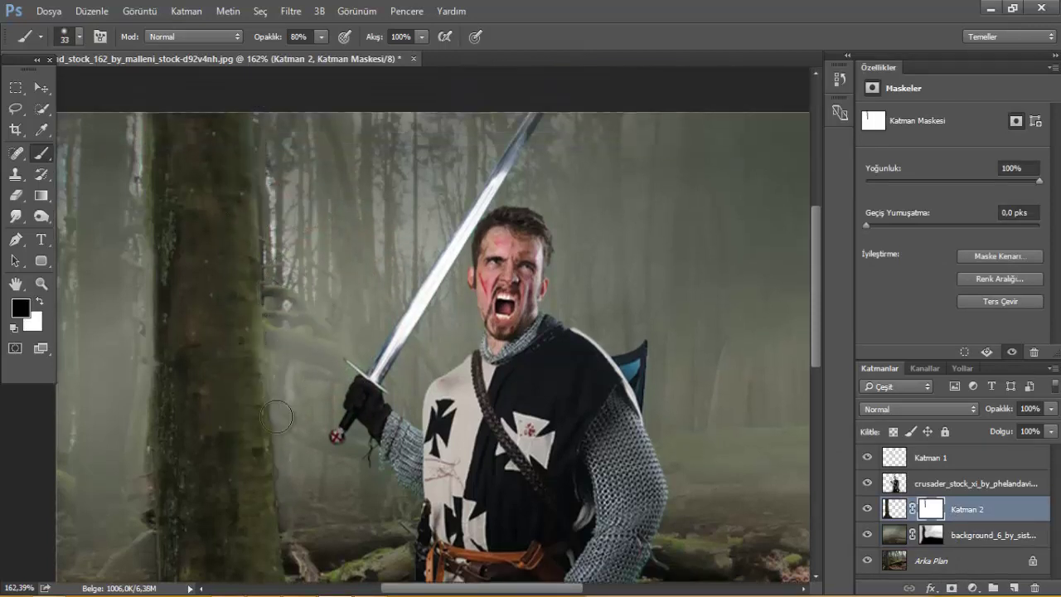
scroll(211, 462, down, 2)
click(164, 206)
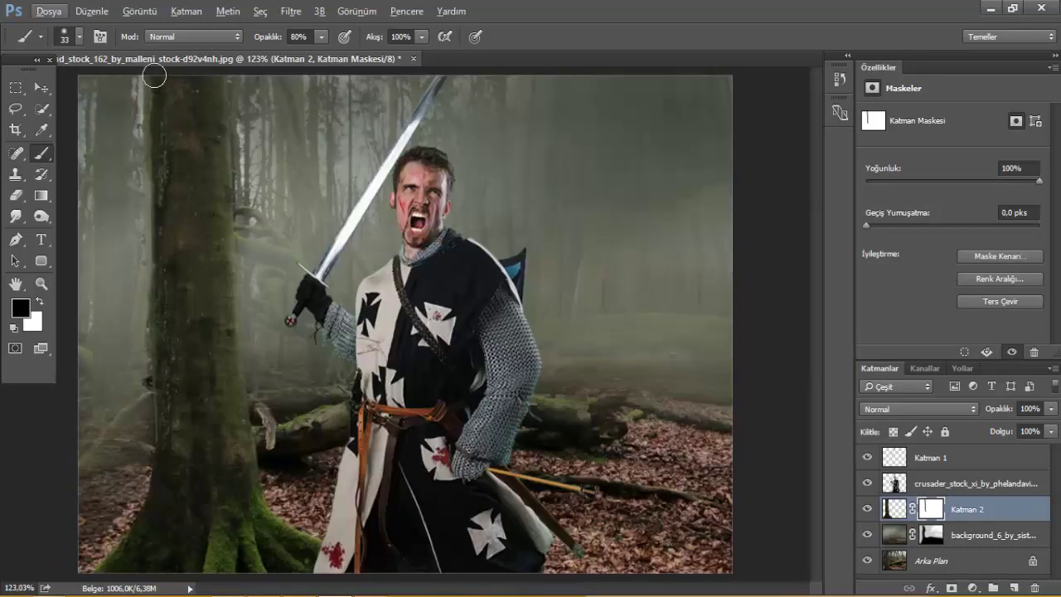
Step: Paint haze along the trunk's left edge and clear it off the neighbouring branch
scroll(117, 154, down, 1)
scroll(121, 159, down, 1)
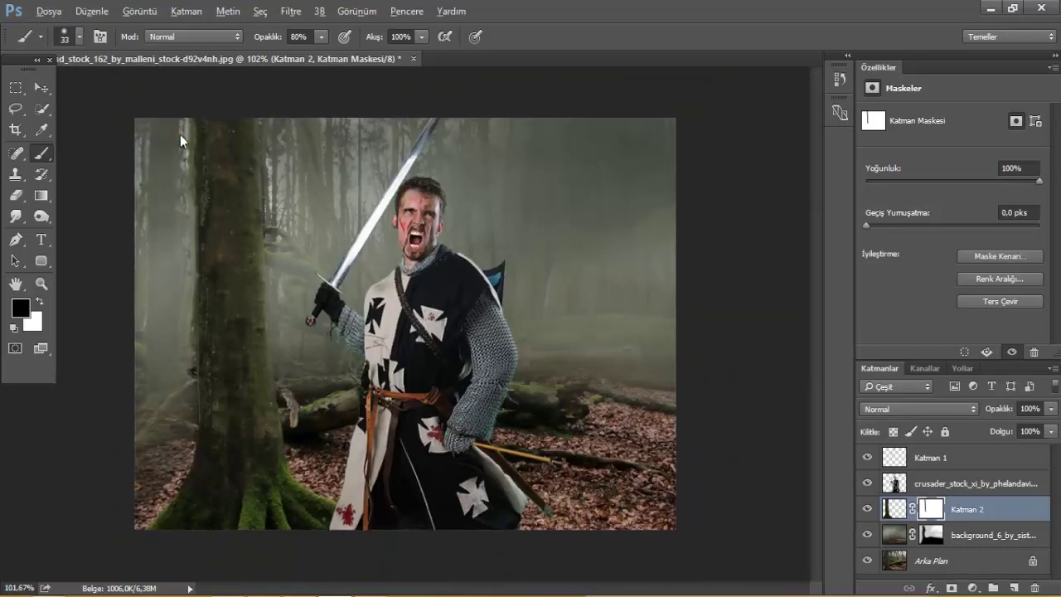
shift+click(169, 402)
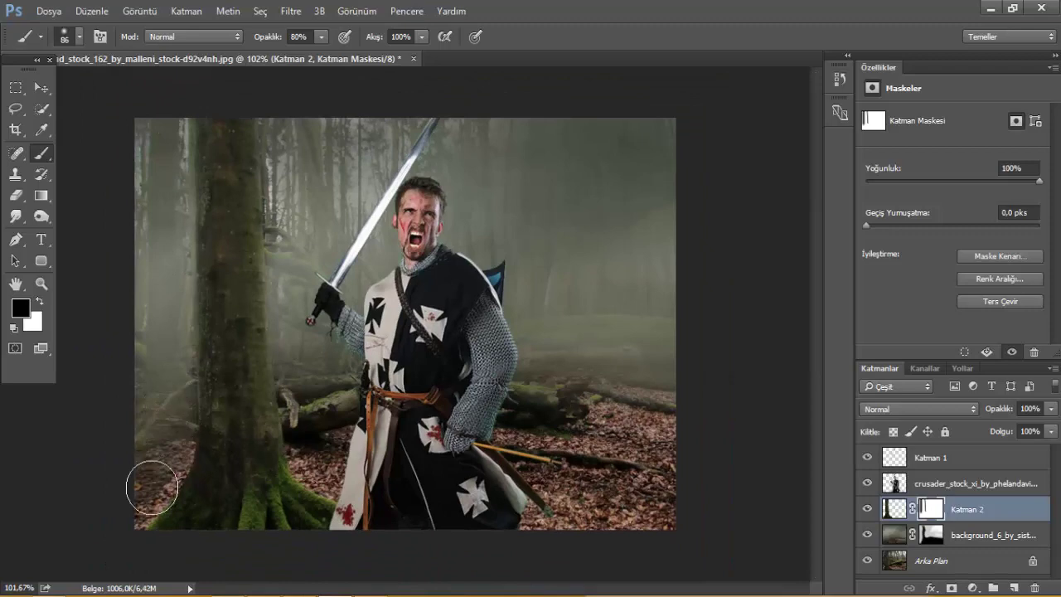
scroll(260, 404, down, 3)
scroll(454, 346, up, 2)
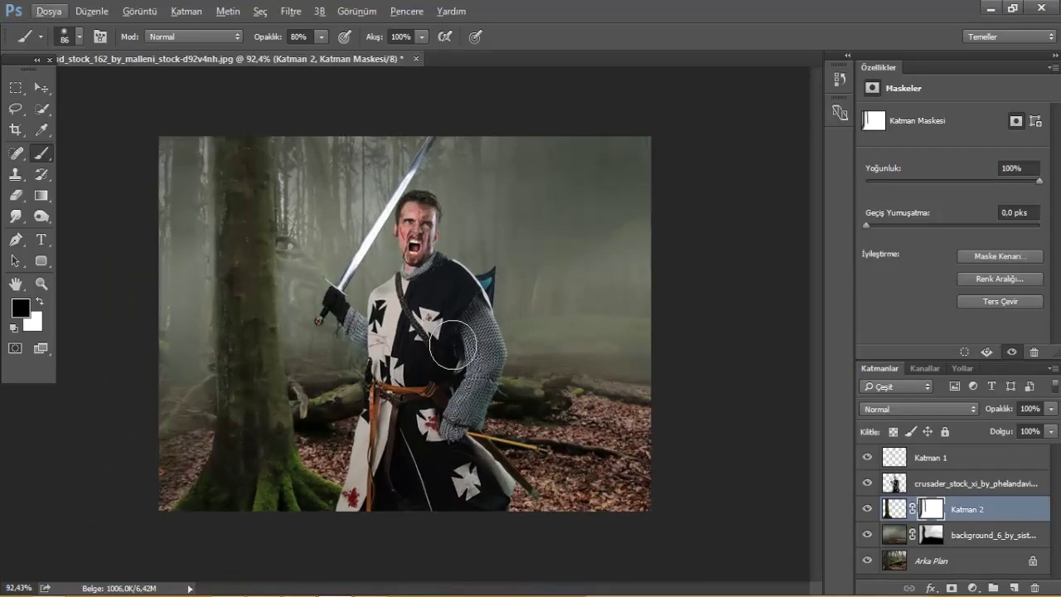
scroll(290, 207, up, 2)
scroll(281, 207, up, 1)
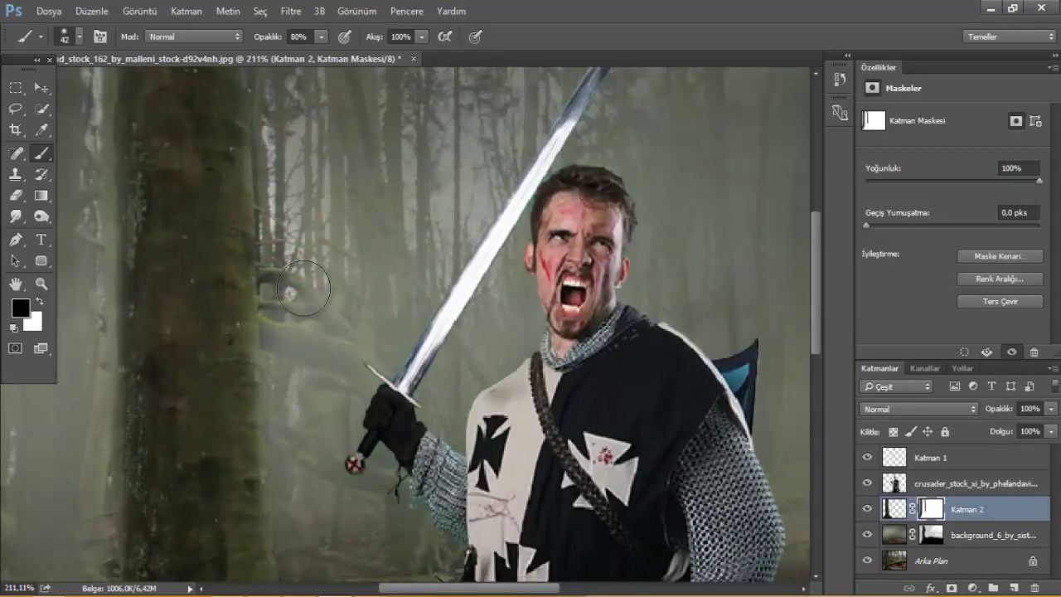
drag(303, 288, 273, 303)
Step: Return to background_6's mask with a white brush at 40% opacity
click(932, 535)
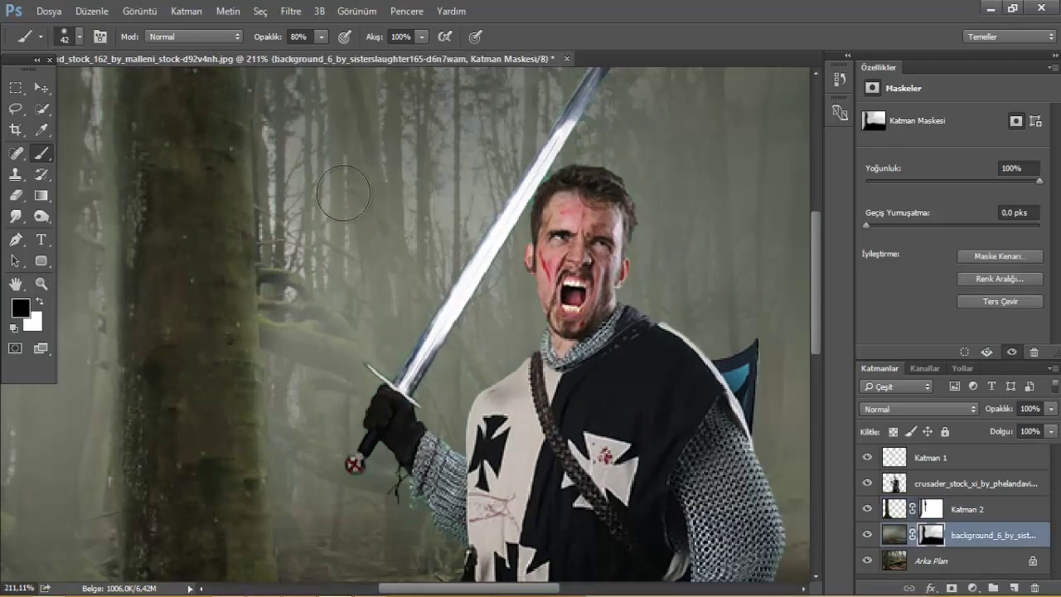
key(x)
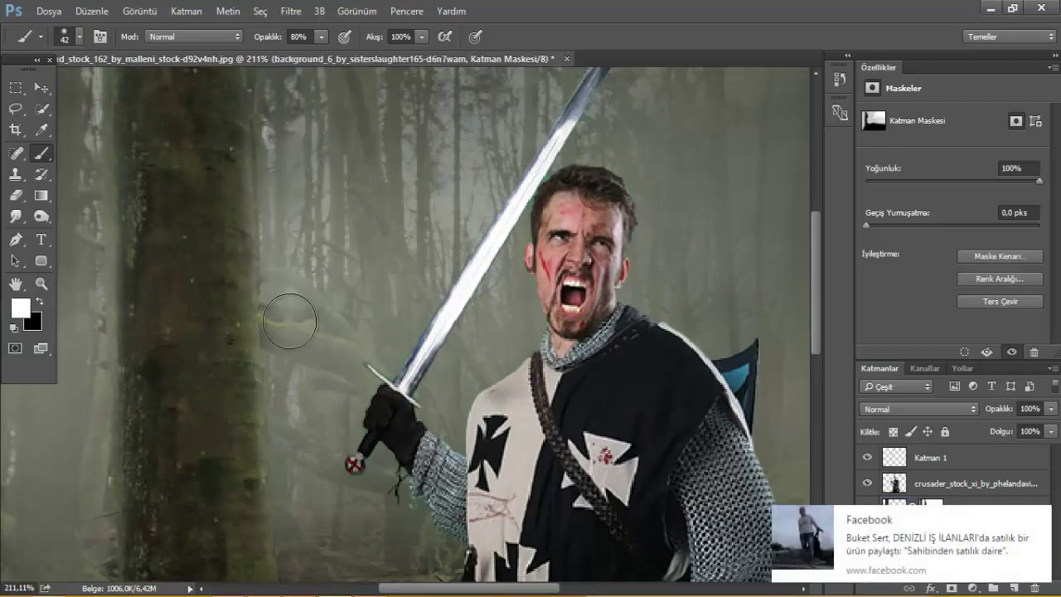
click(1041, 518)
key(4)
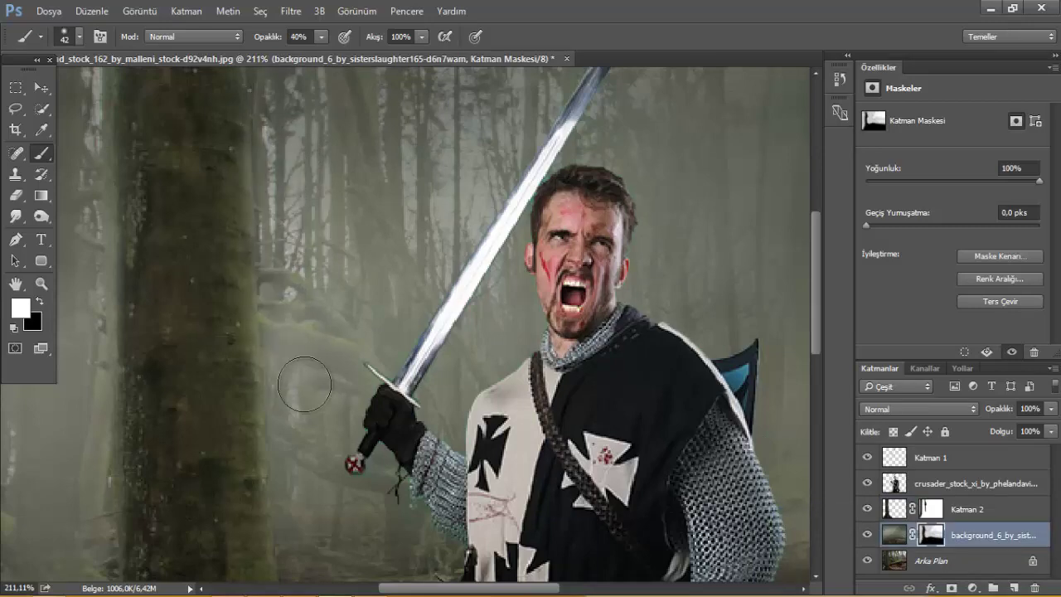
scroll(274, 315, down, 5)
scroll(259, 278, up, 2)
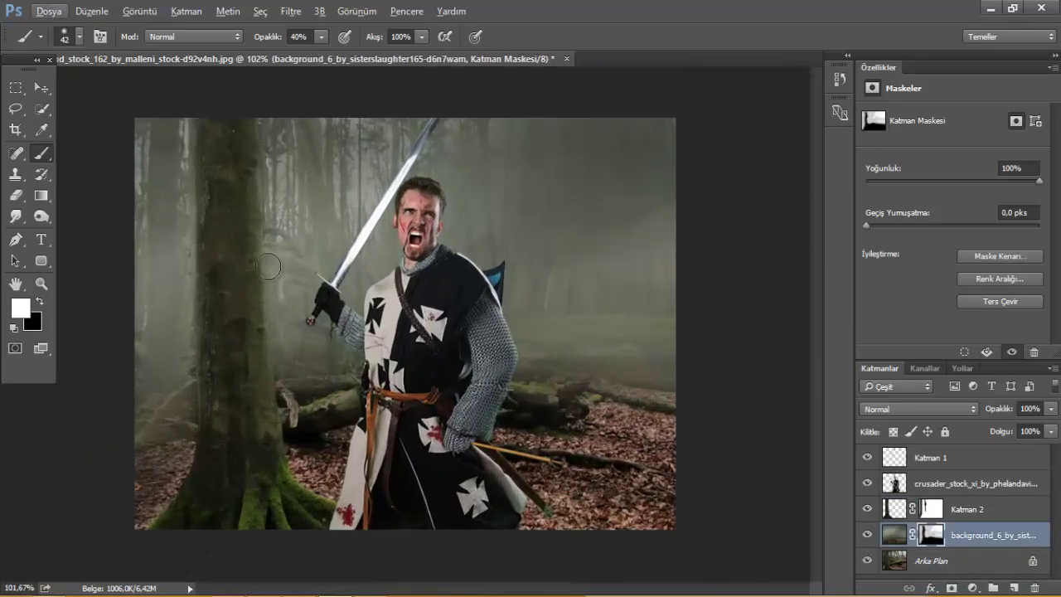
Step: Select the bottom Arka Plan background layer
click(958, 566)
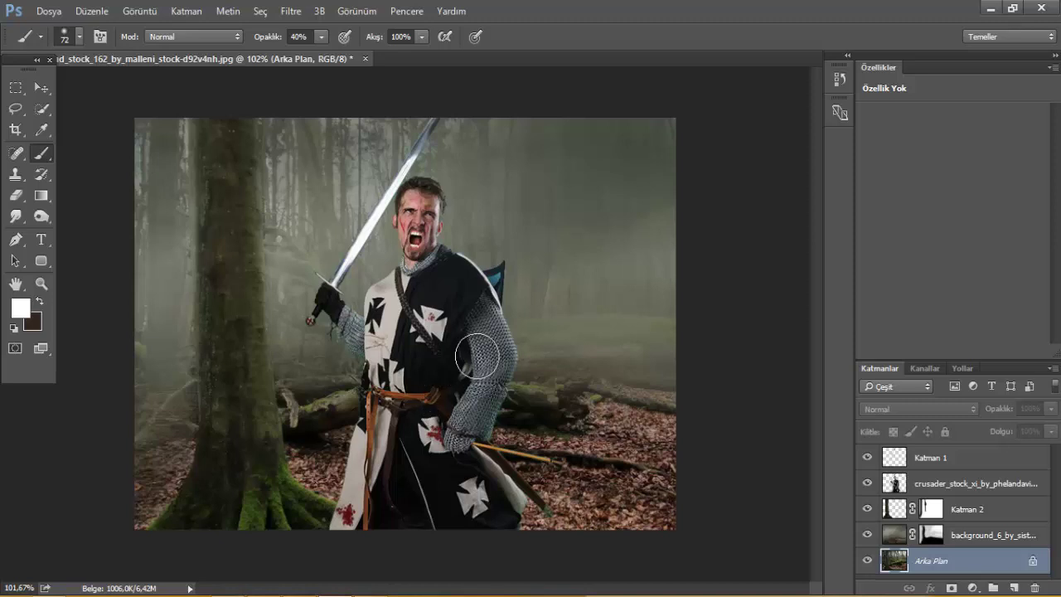
click(970, 538)
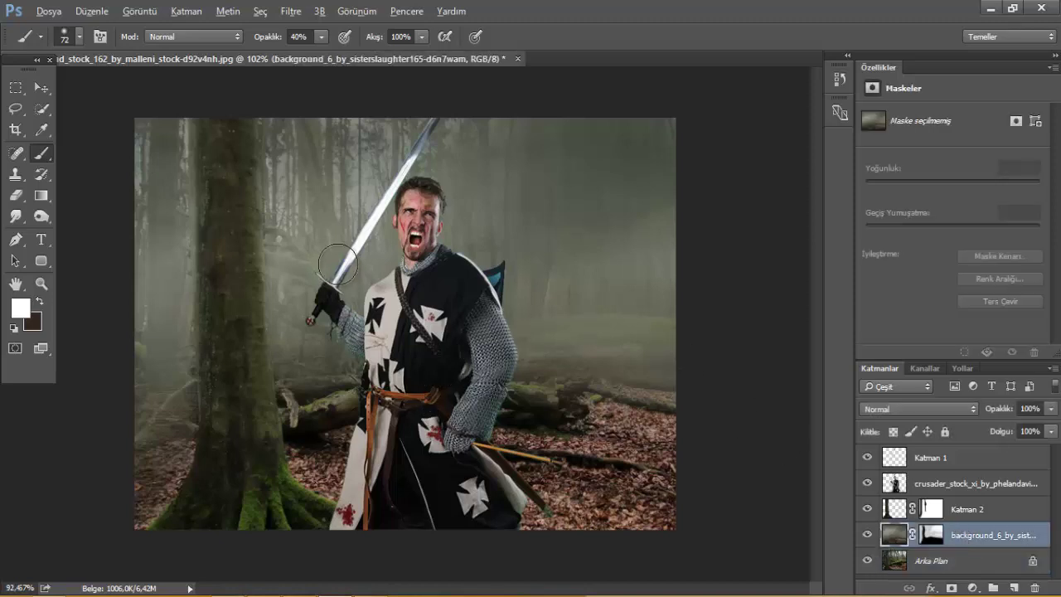
scroll(812, 498, down, 2)
scroll(821, 489, up, 1)
click(929, 564)
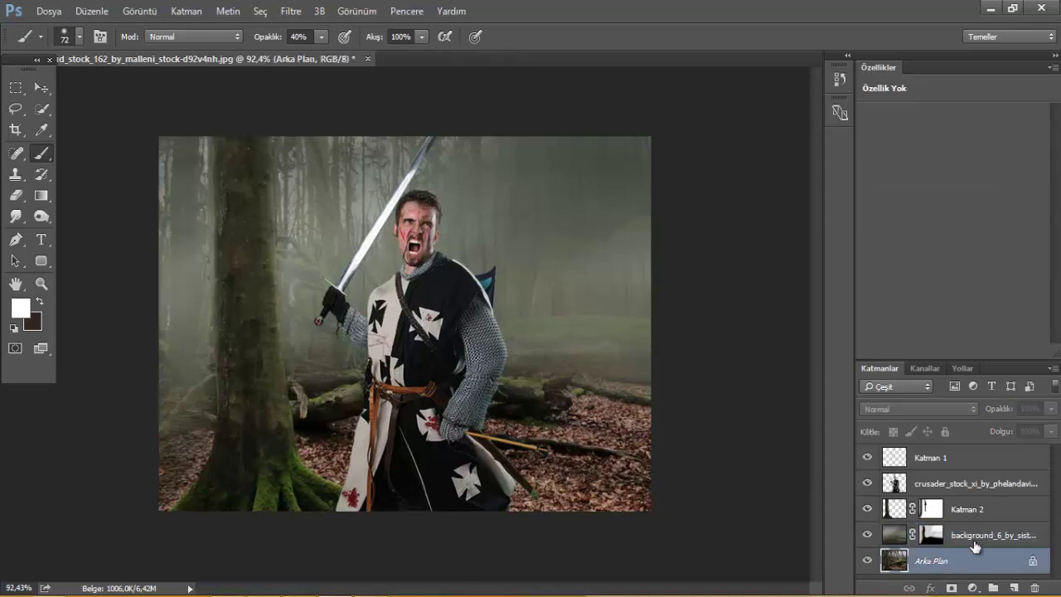
Step: Add a Düzeyler (Levels) layer with midtones at 0.88 and output whites lowered to 168
click(973, 587)
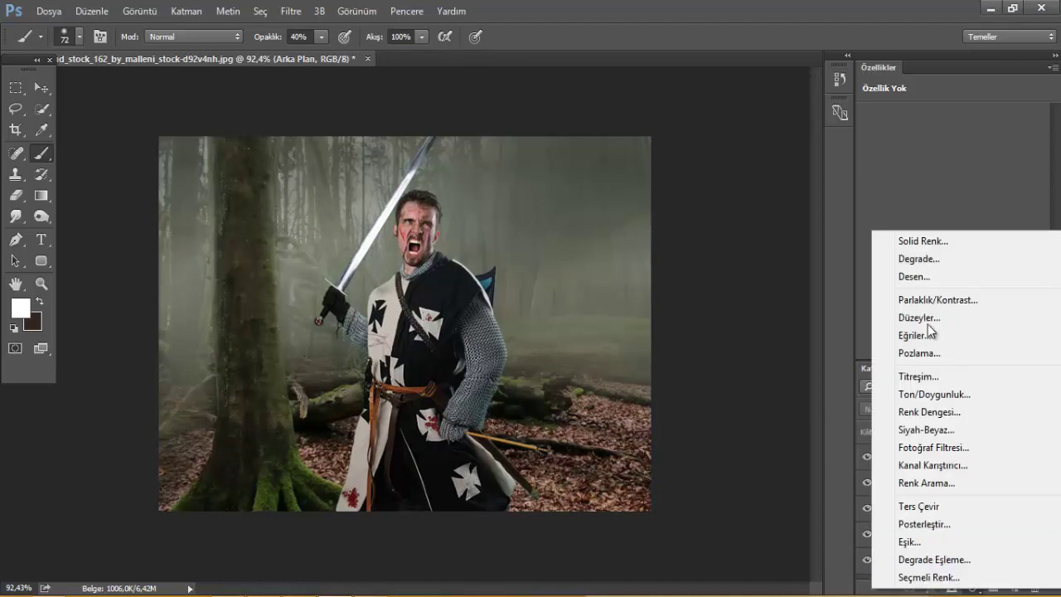
click(919, 315)
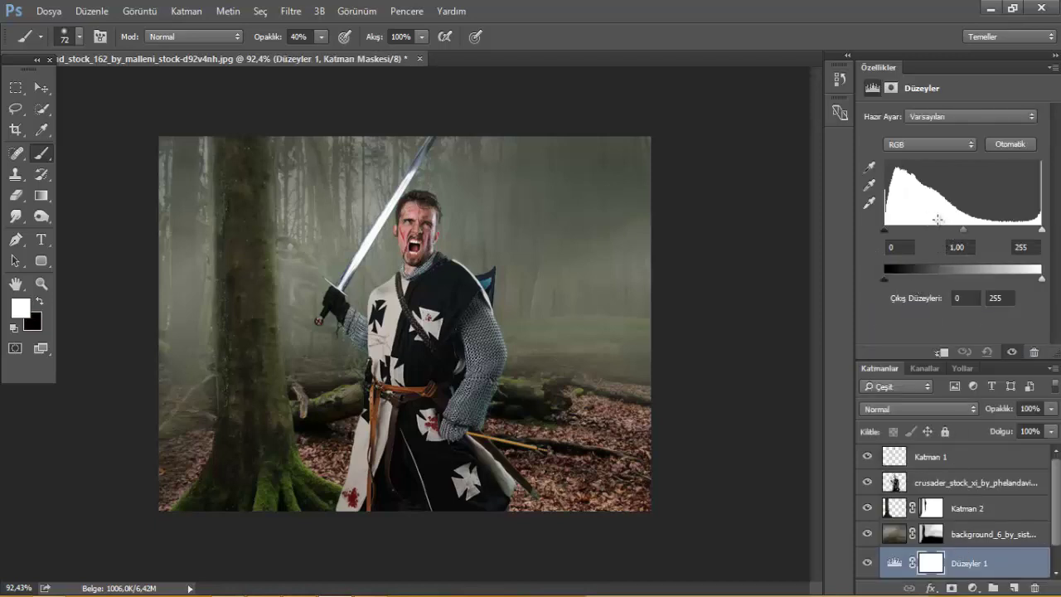
drag(962, 229, 969, 228)
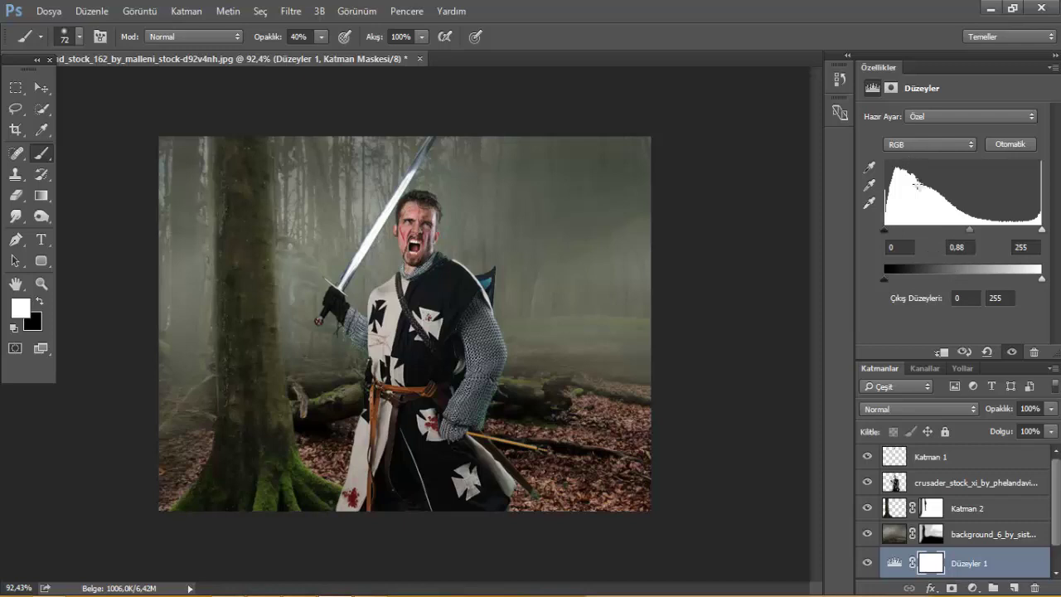
mouse_move(884, 232)
mouse_down()
mouse_move(913, 226)
mouse_move(877, 237)
mouse_up()
mouse_move(1035, 277)
mouse_down()
mouse_move(958, 298)
mouse_move(1008, 288)
mouse_up()
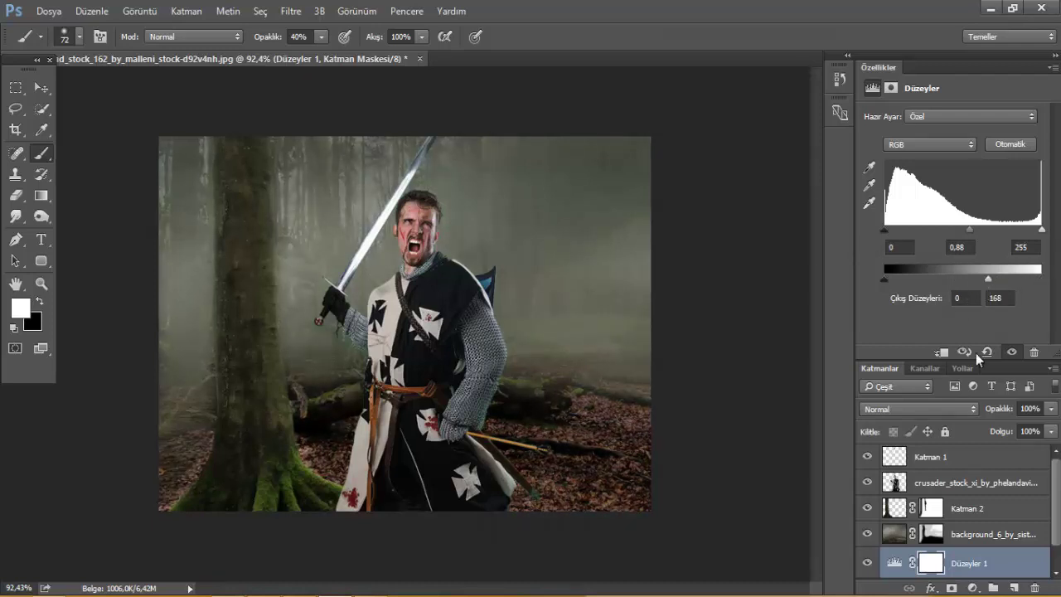
Step: Select Katman 1, make the crusader layer visible, and open Blending Options
click(891, 487)
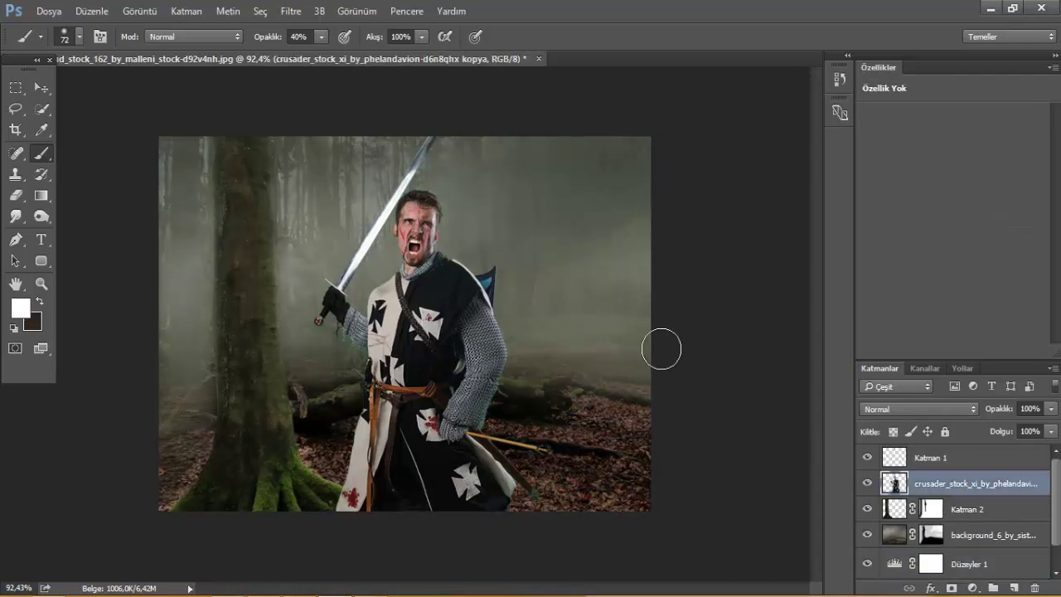
click(895, 461)
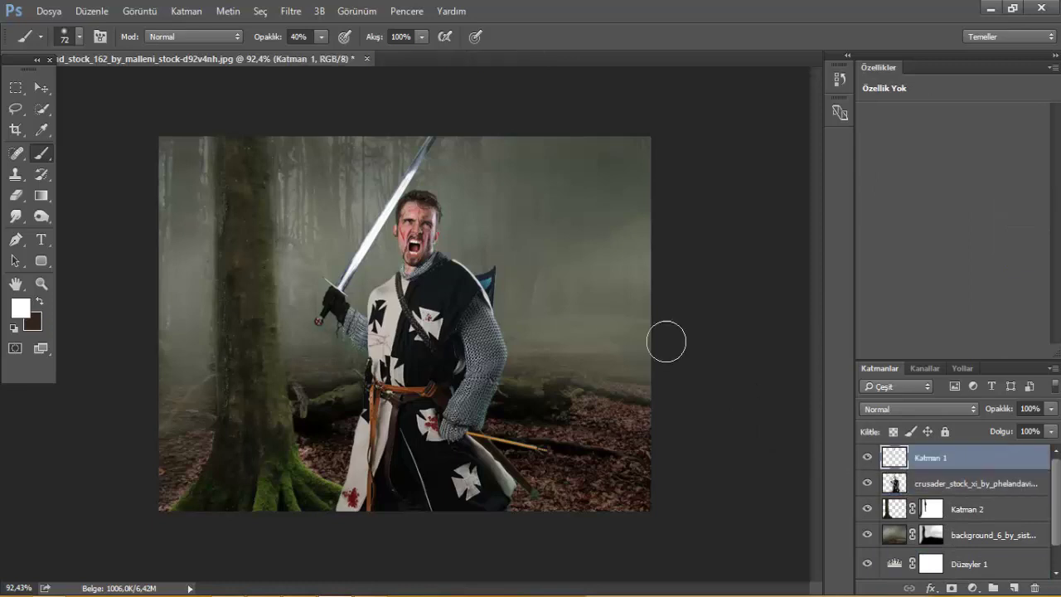
click(868, 483)
click(932, 588)
click(938, 393)
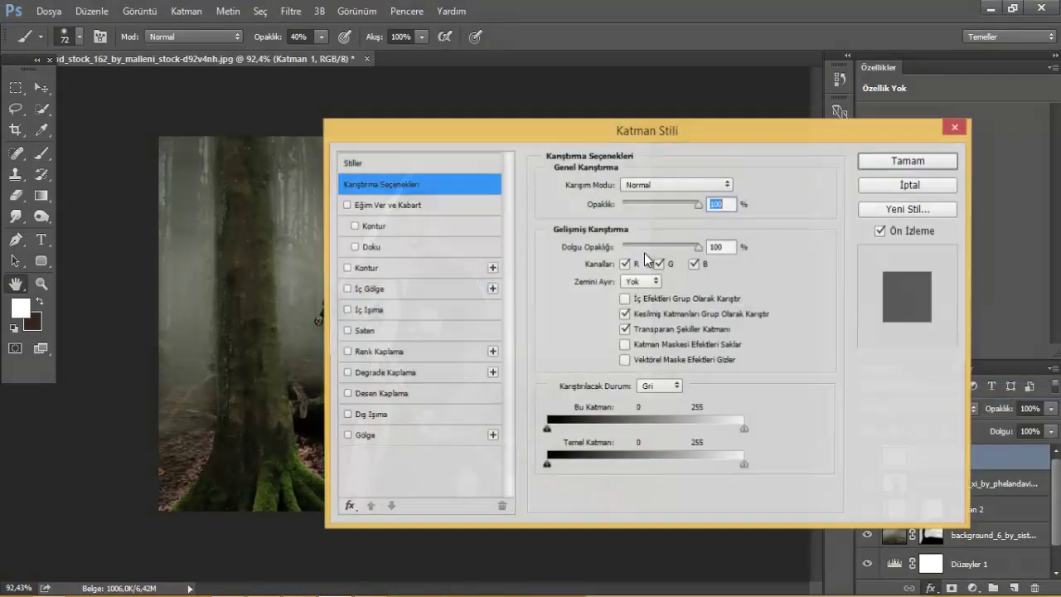
Step: Enable Inner Shadow, Inner Glow and Outer Glow on the blade
drag(580, 131, 780, 134)
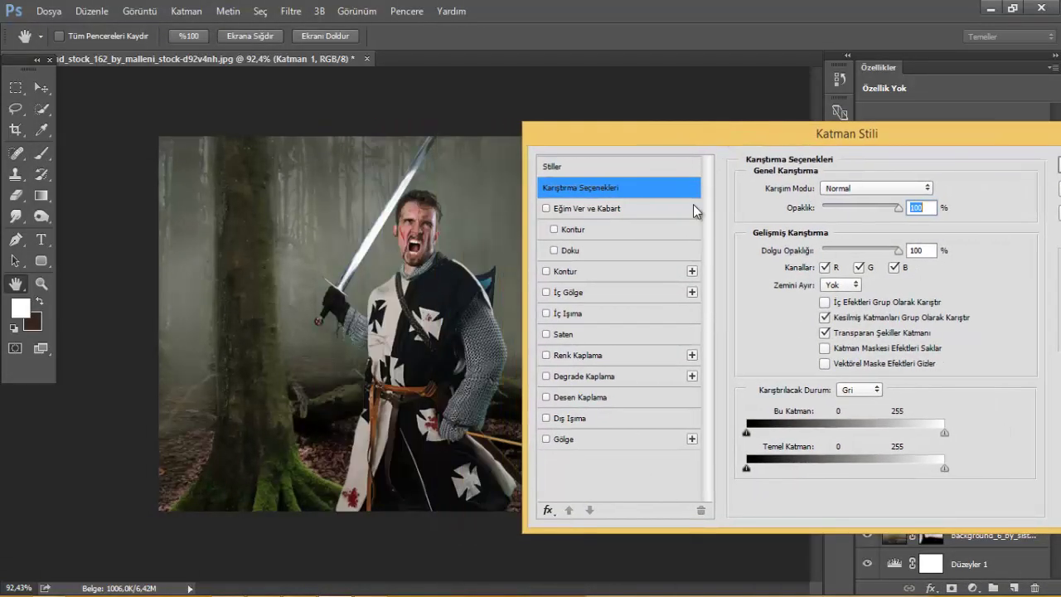
click(546, 313)
click(547, 293)
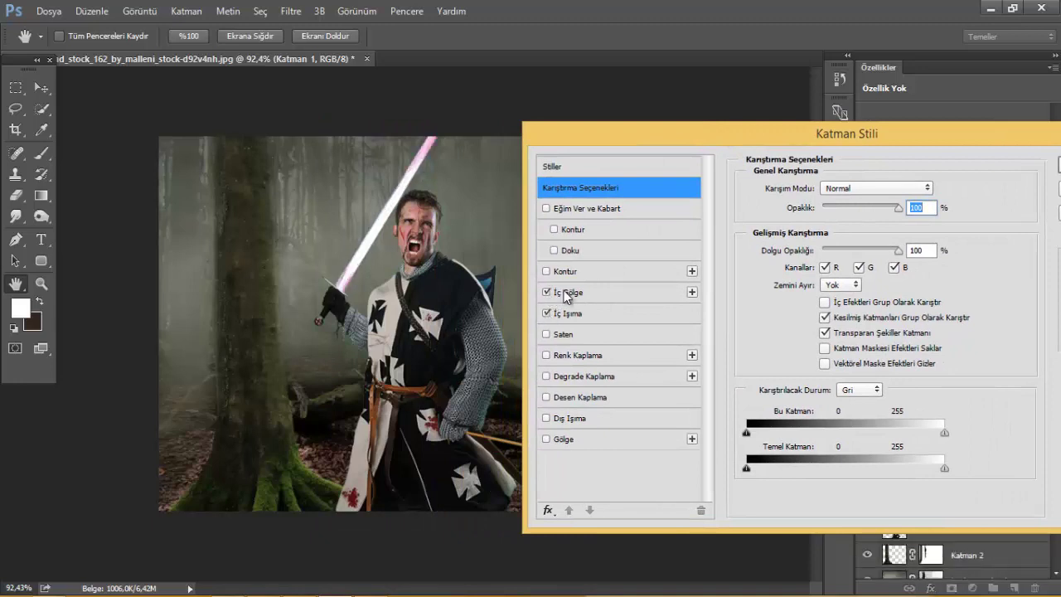
click(546, 418)
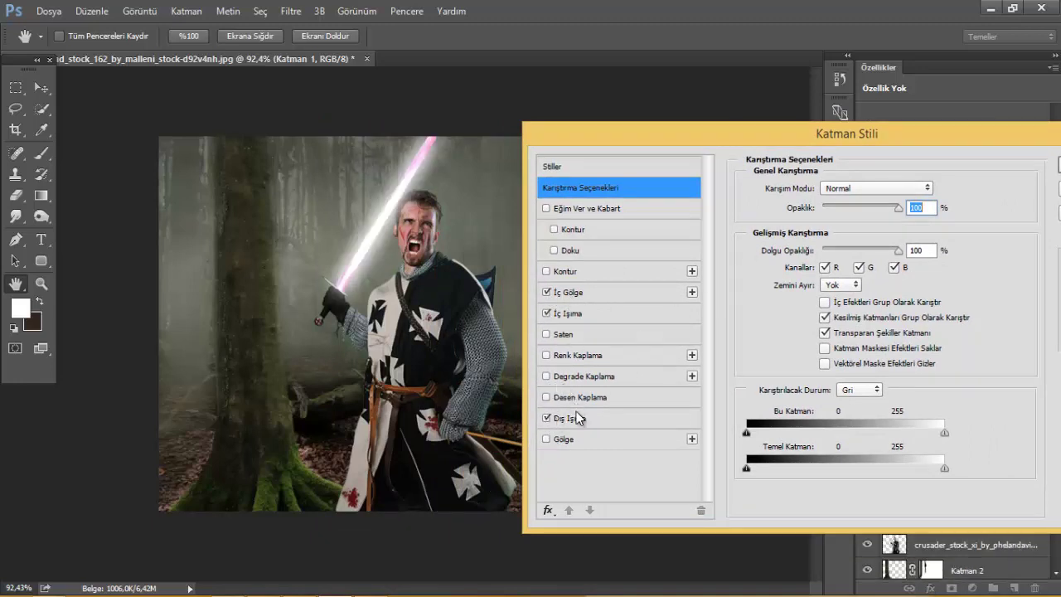
Step: Set the Outer Glow colour to red ff4a4a
click(578, 418)
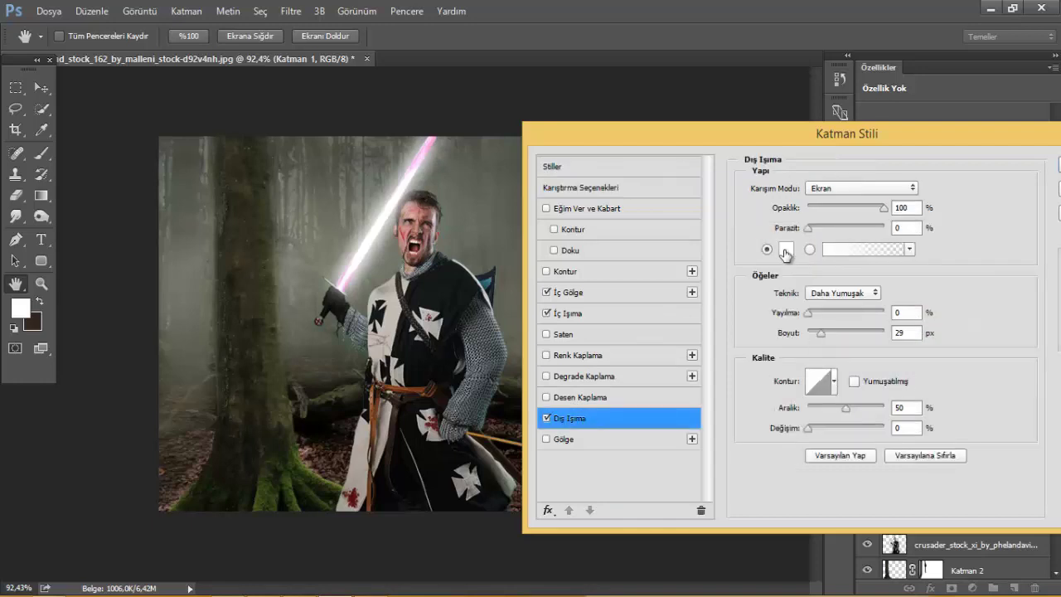
click(785, 250)
click(705, 127)
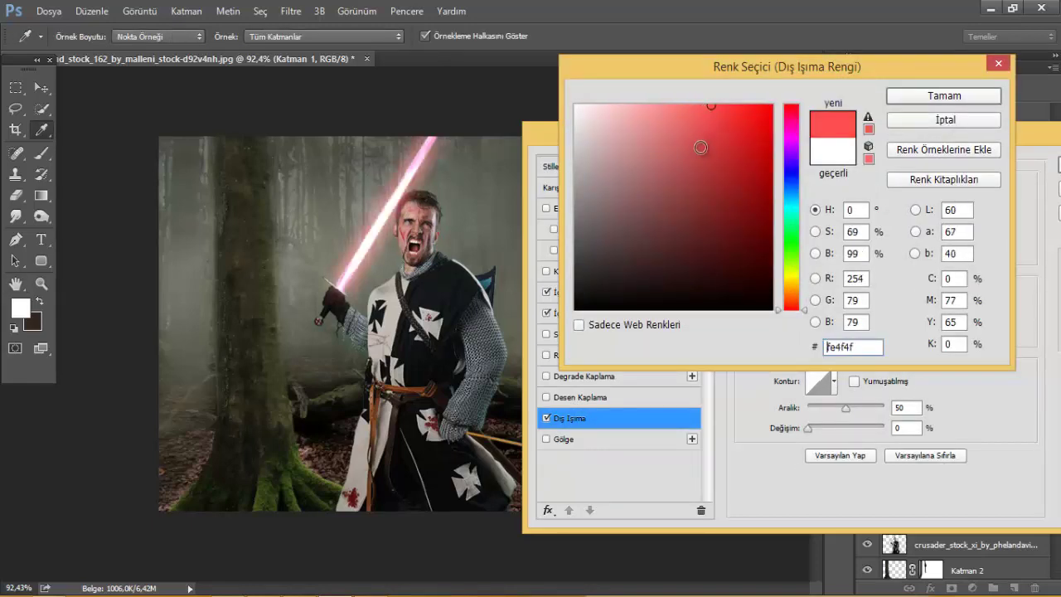
click(650, 105)
click(702, 105)
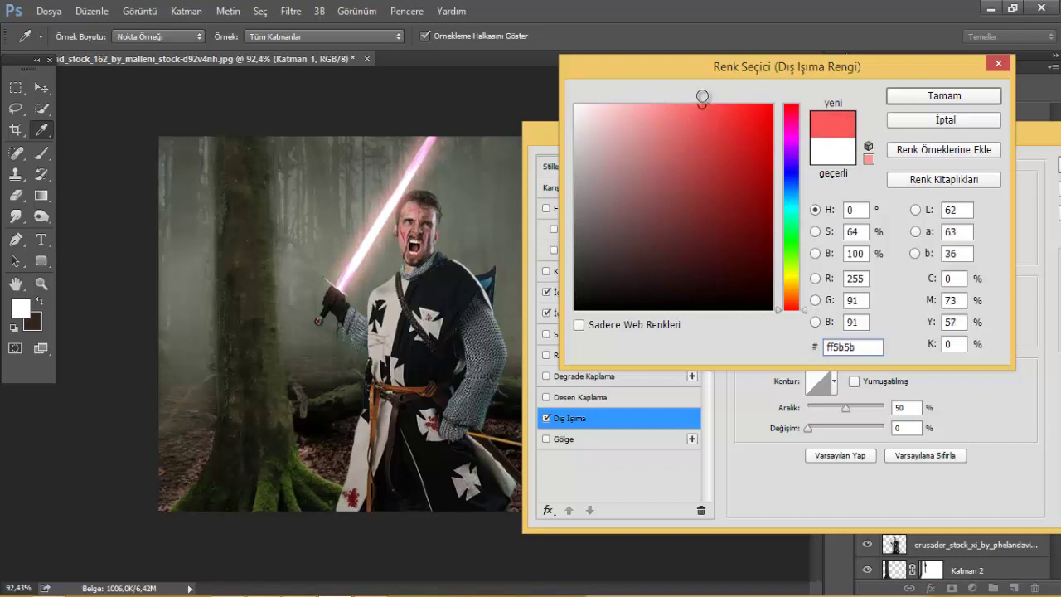
drag(742, 118, 776, 106)
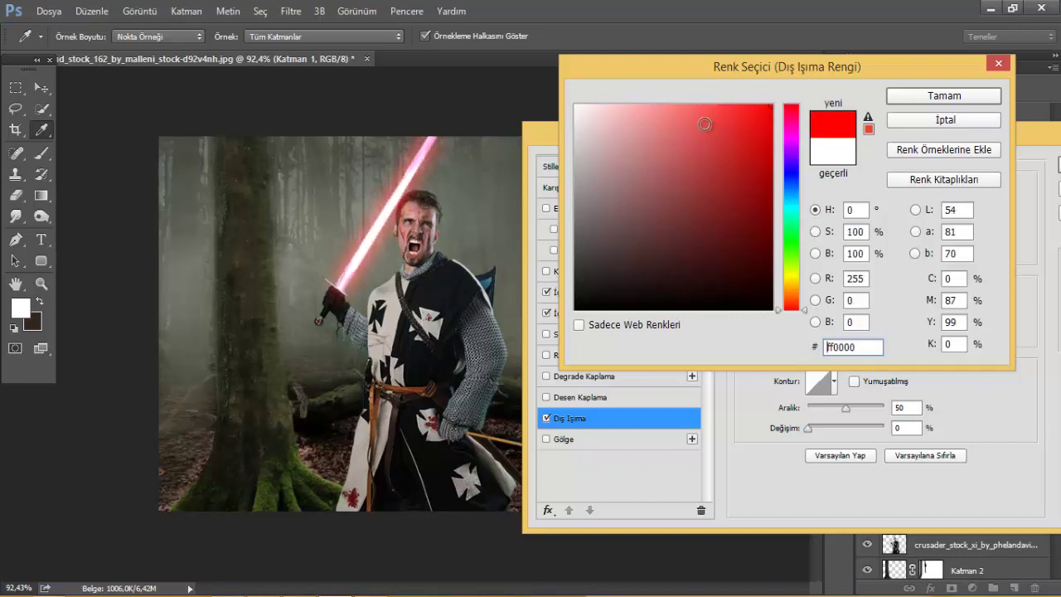
drag(704, 123, 714, 105)
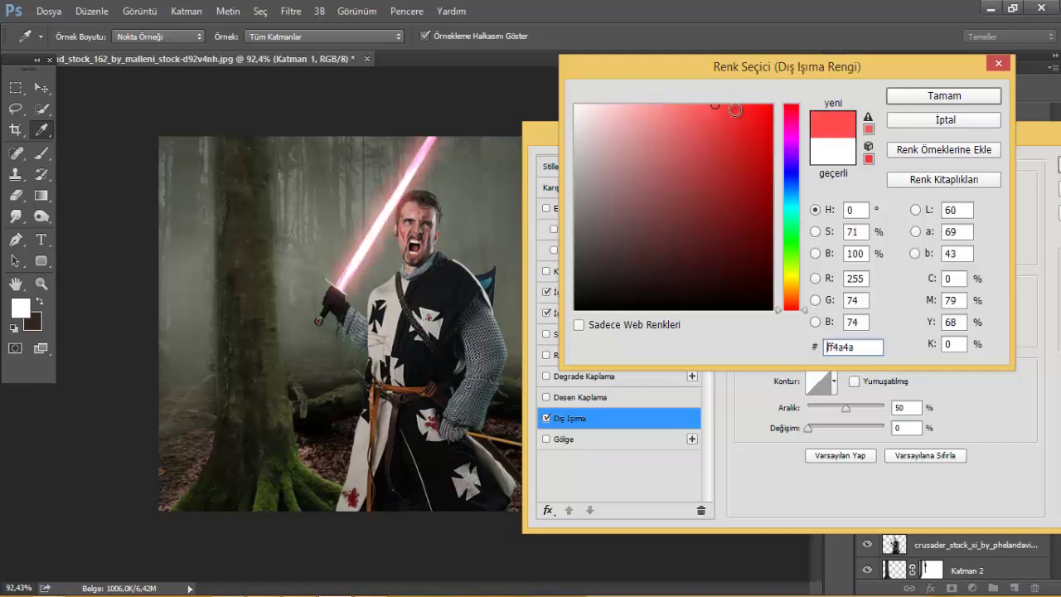
click(892, 99)
Step: Change the Inner Glow colour, settling on a blue shade
click(581, 313)
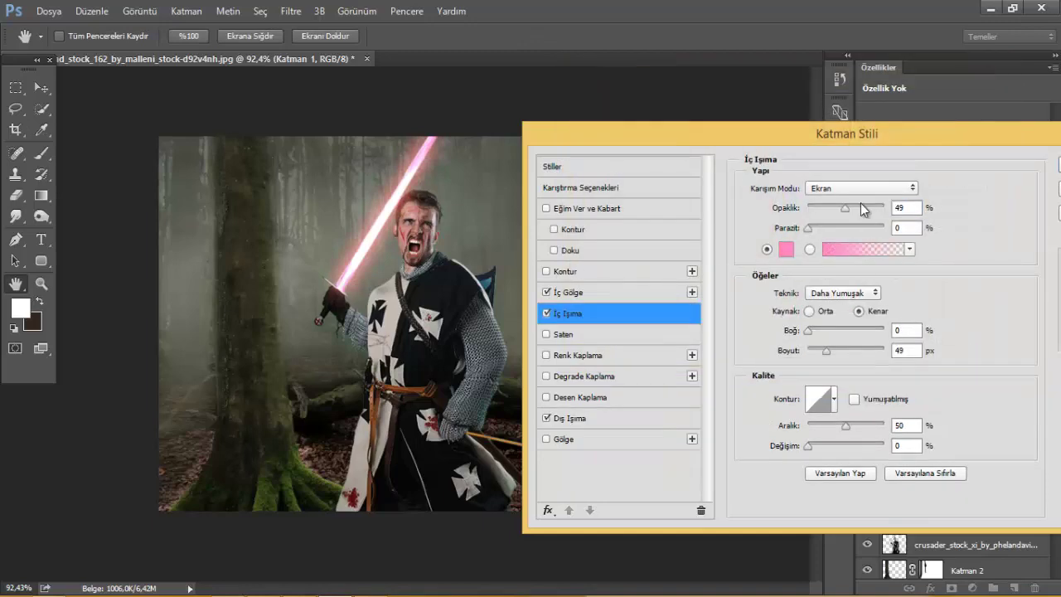
click(784, 249)
drag(746, 161, 756, 87)
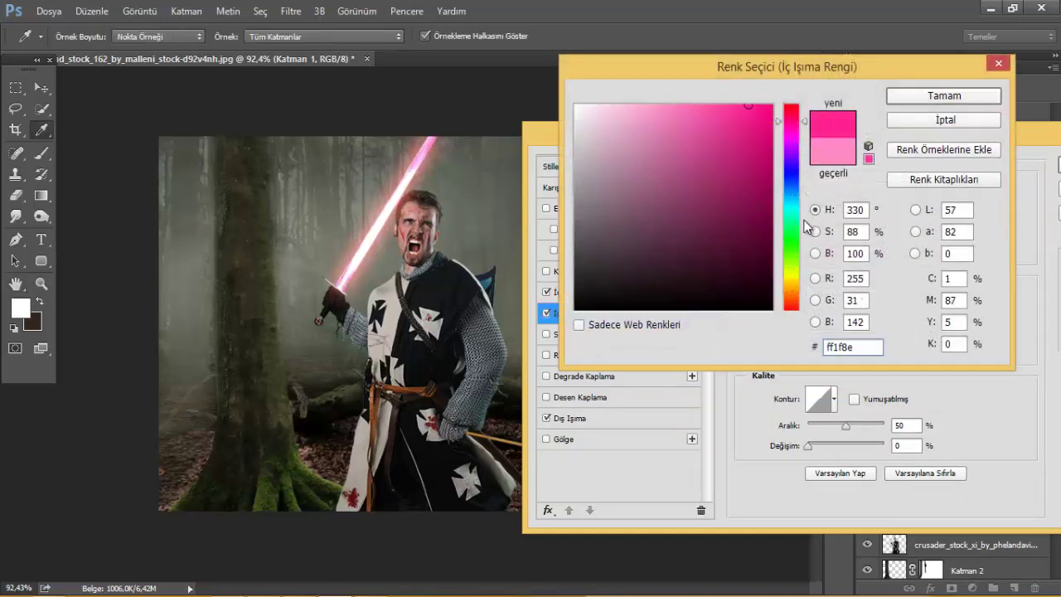
drag(793, 207, 793, 238)
click(711, 103)
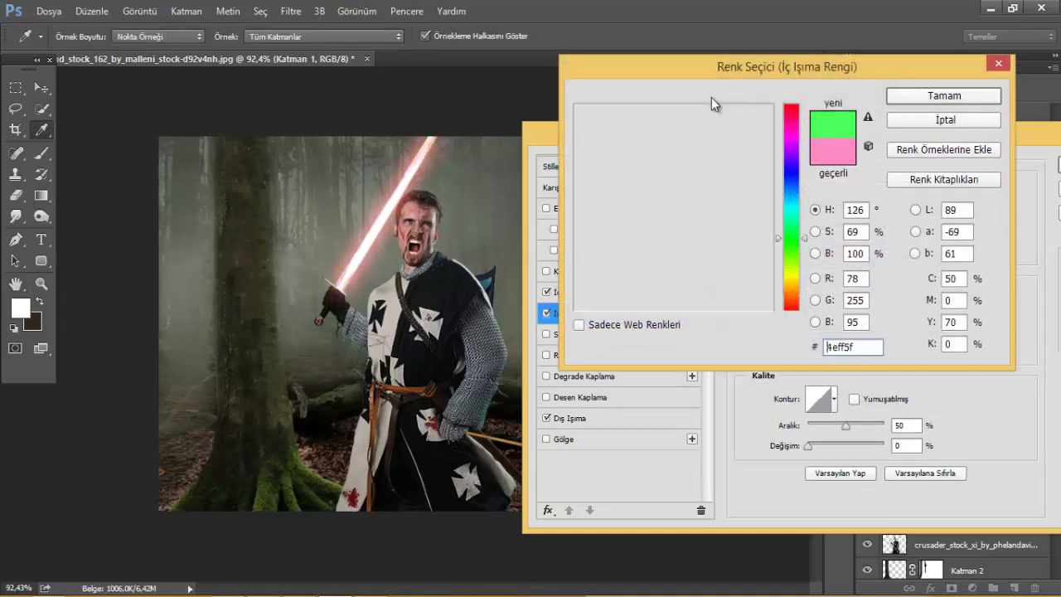
drag(794, 179, 794, 194)
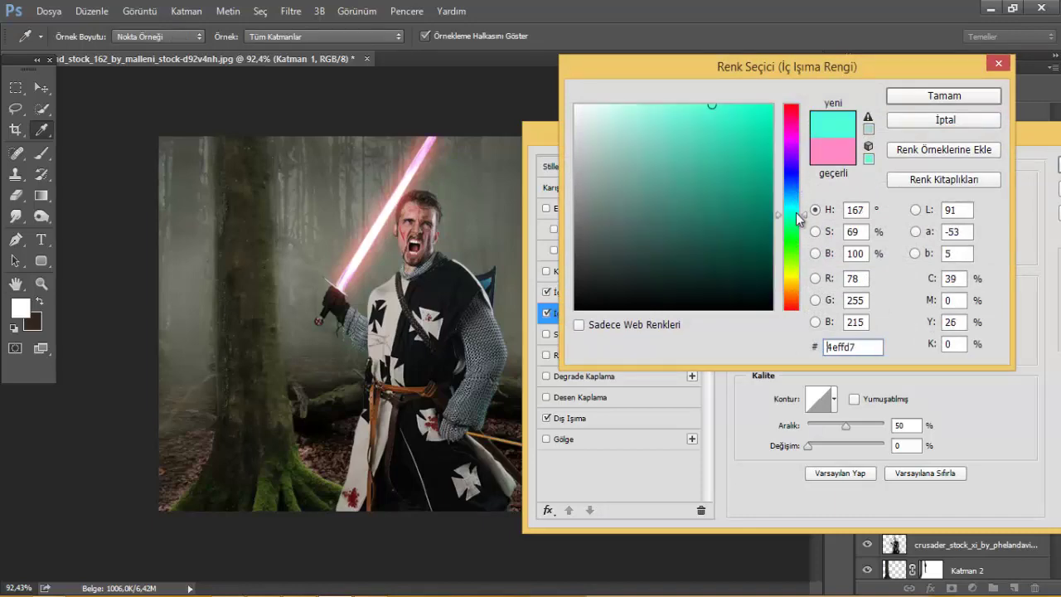
click(914, 96)
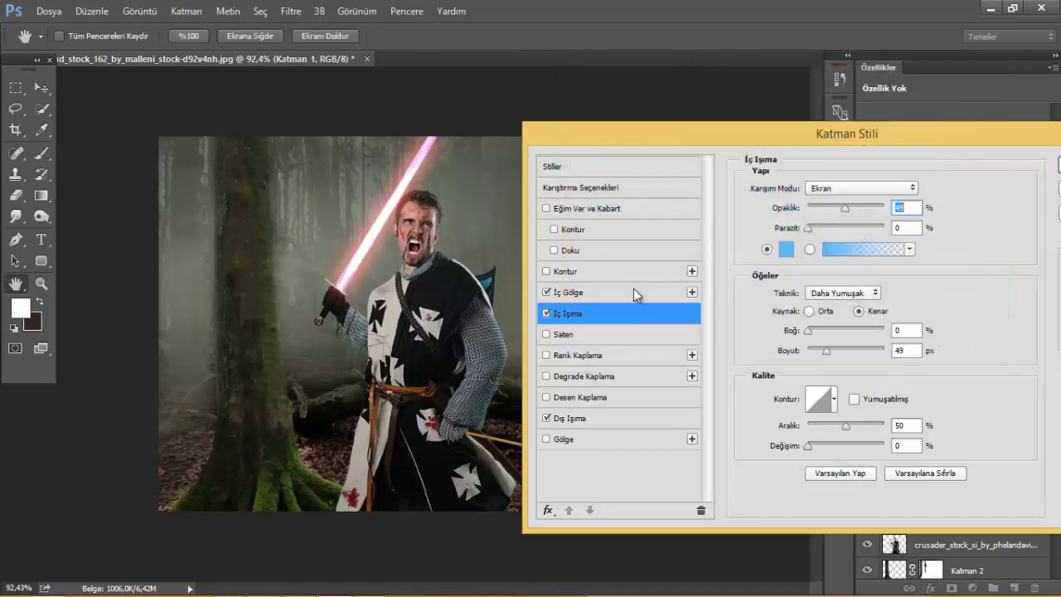
Step: Set the Inner Shadow colour to pale orange fde0a9 and commit all three styles
click(633, 291)
click(1005, 184)
click(737, 147)
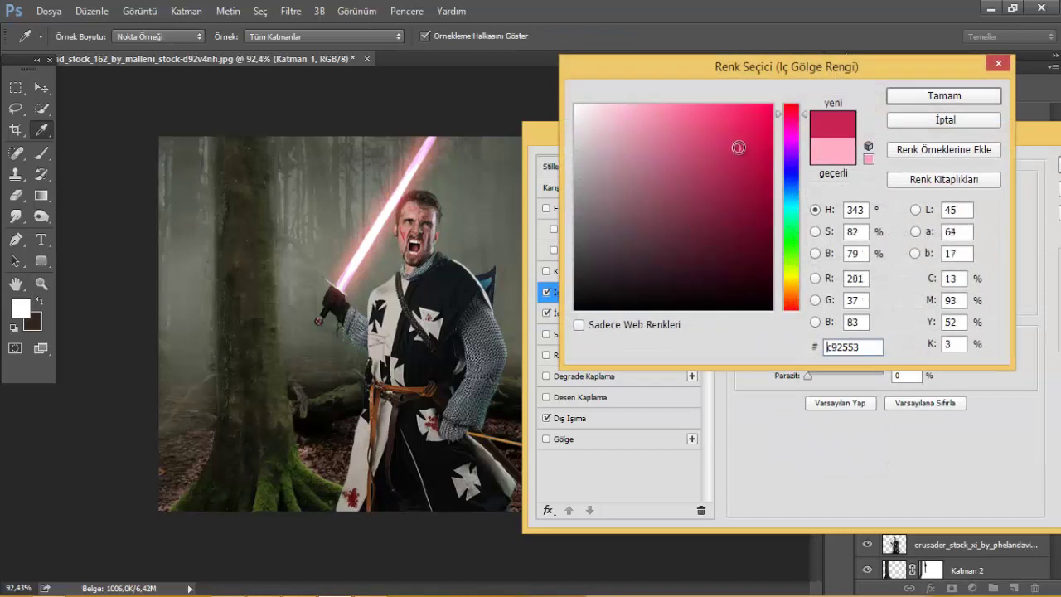
click(790, 171)
drag(696, 106, 629, 107)
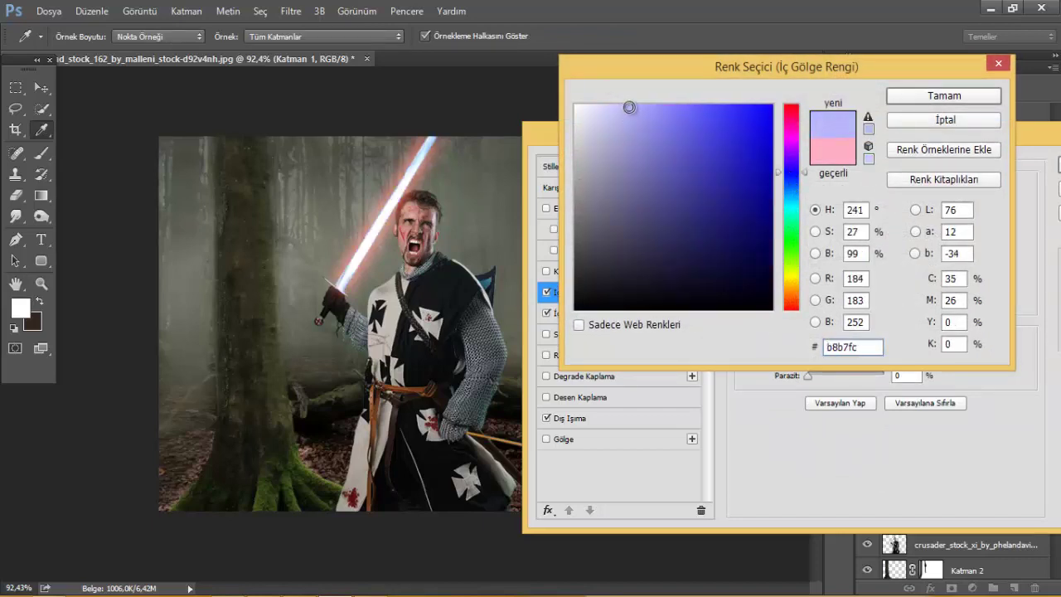
drag(786, 271, 789, 287)
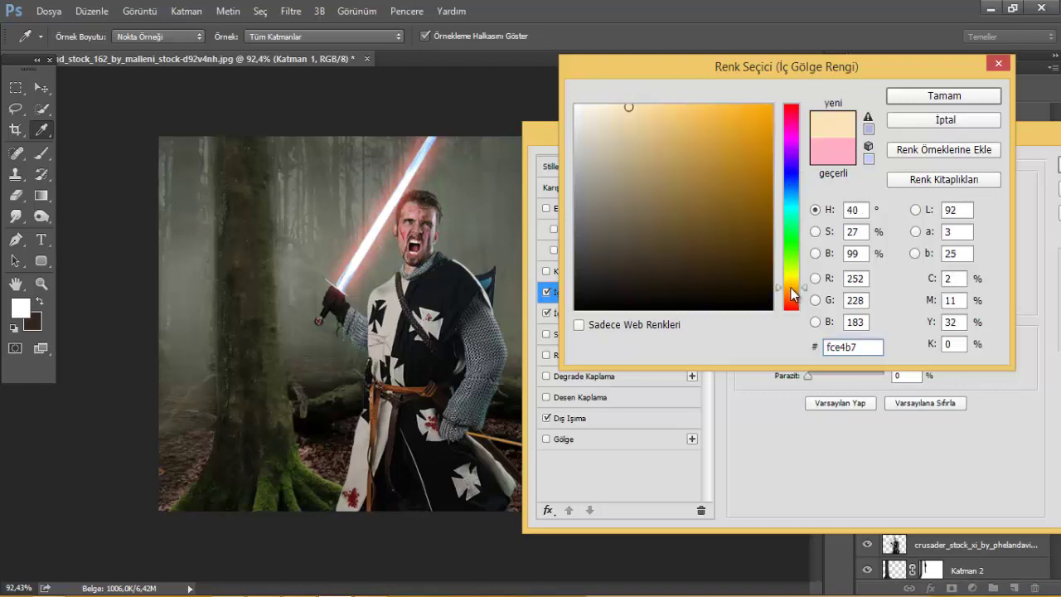
click(678, 103)
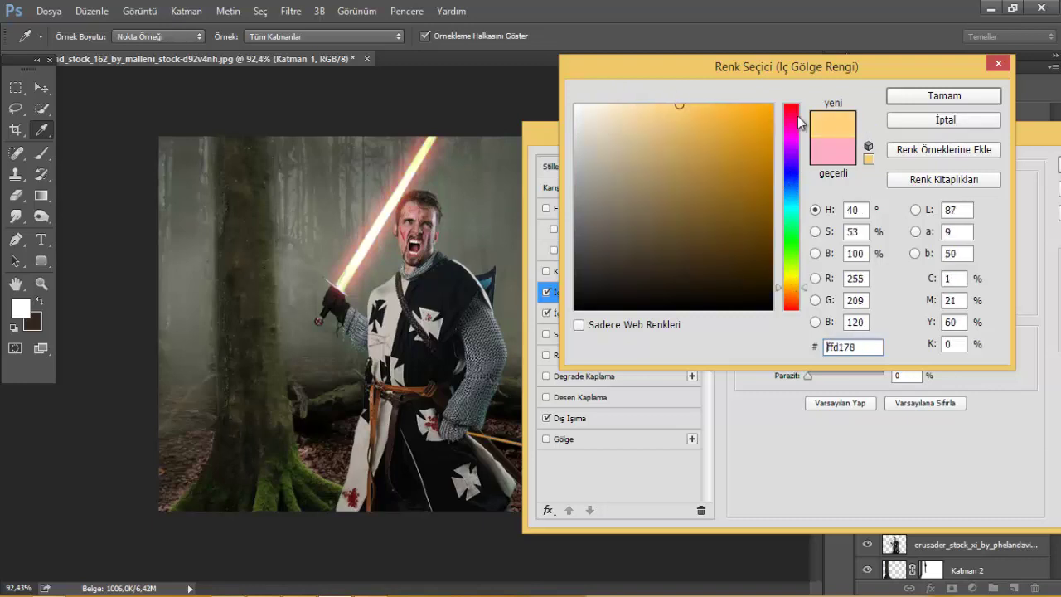
drag(671, 104, 655, 105)
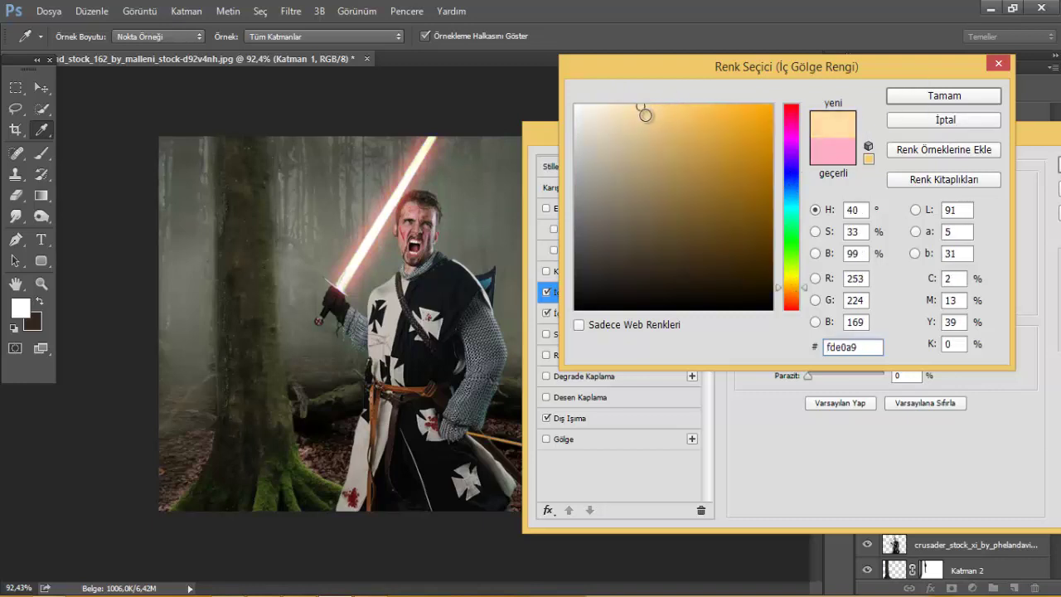
click(916, 103)
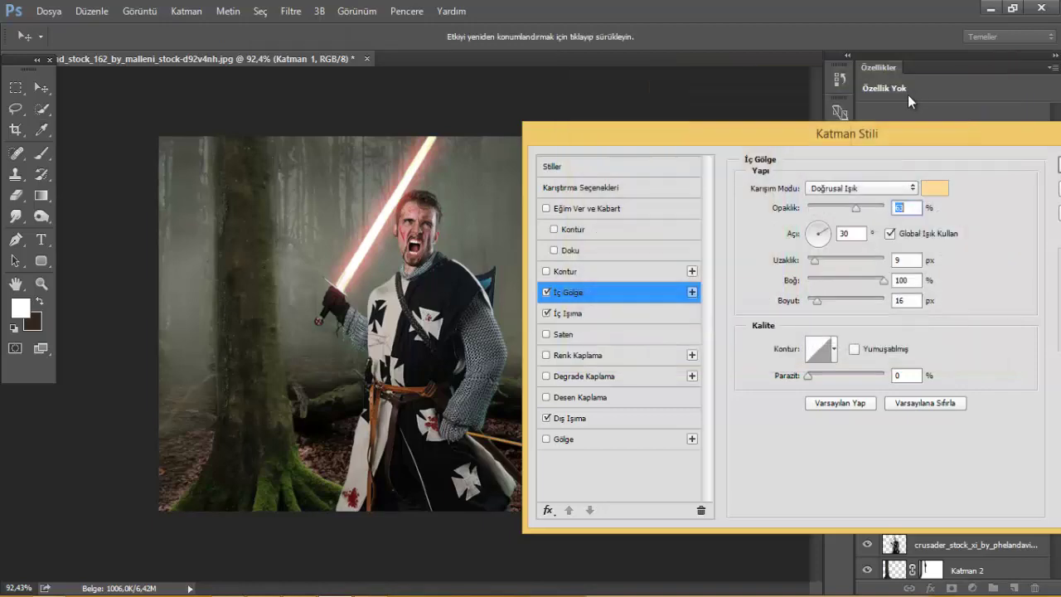
drag(914, 145, 783, 177)
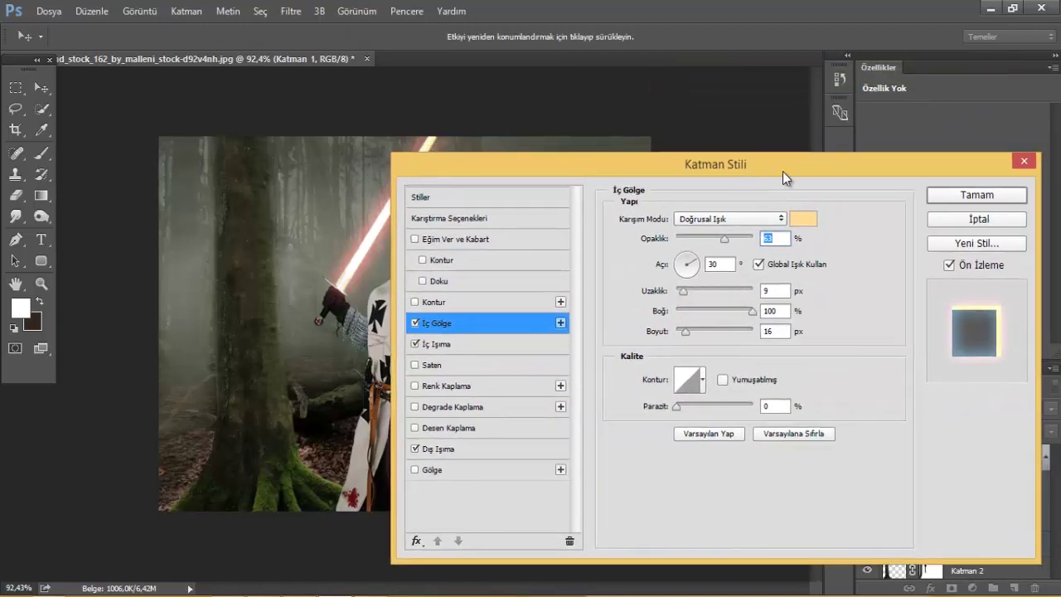
click(962, 197)
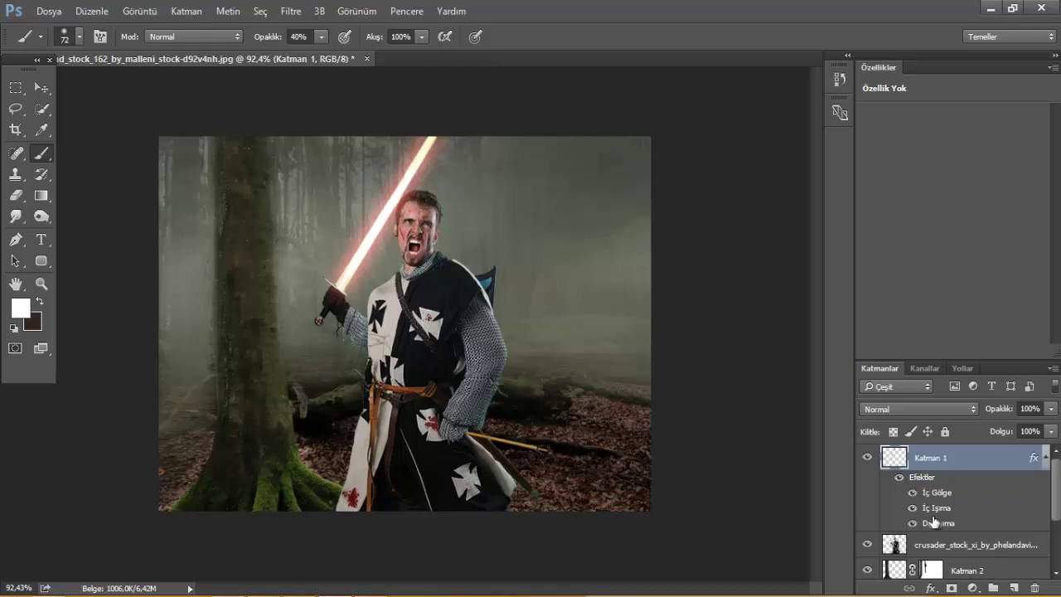
Step: Reopen Katman 1's layer style and resize the outer glow to 27 px
double_click(934, 522)
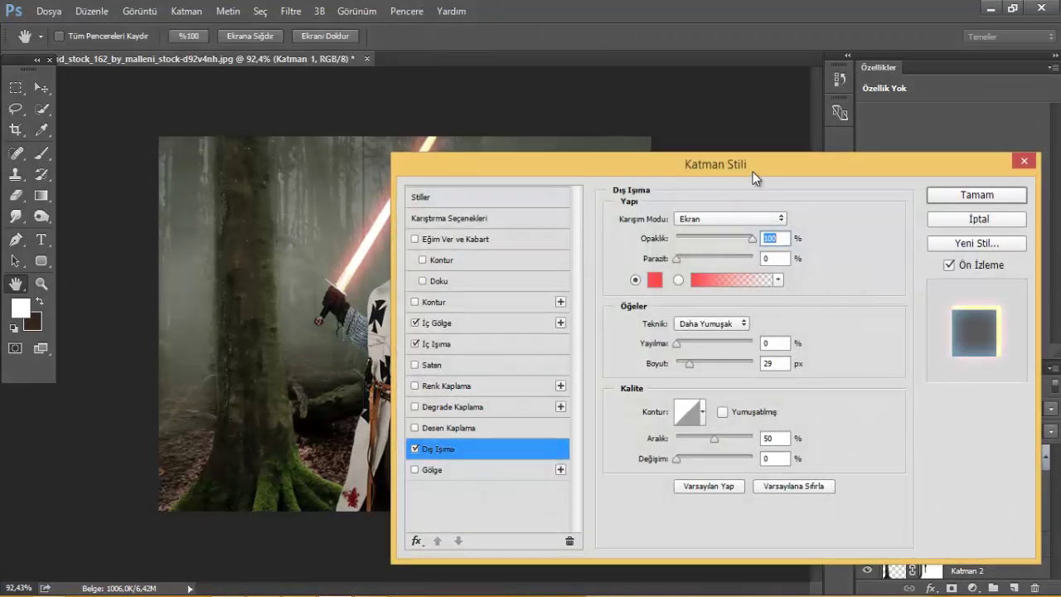
drag(752, 172, 908, 155)
drag(831, 343, 819, 349)
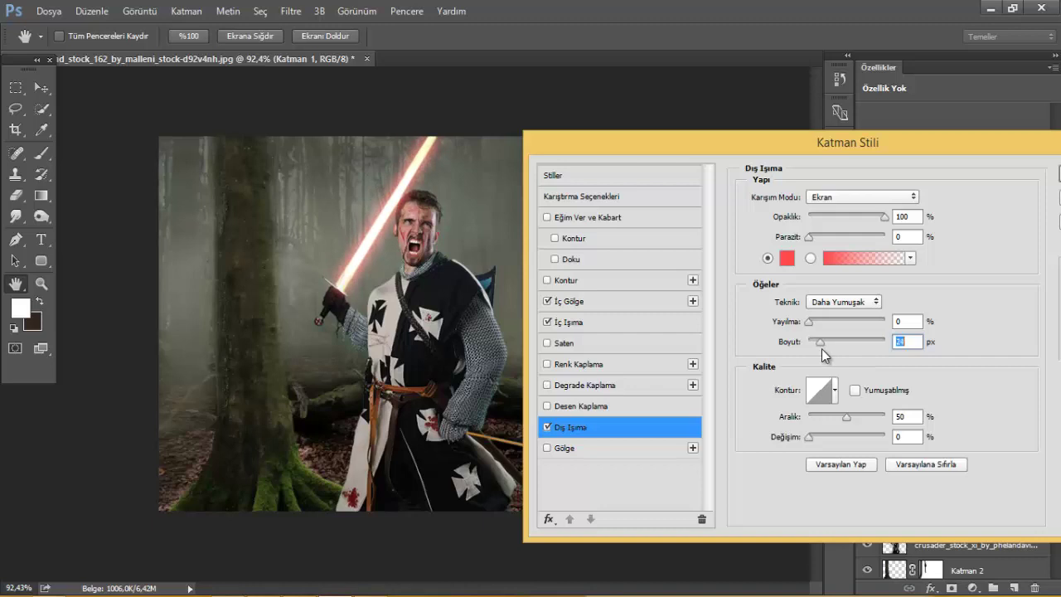
drag(818, 349, 821, 358)
Step: Set the outer glow blend mode to Sert Işık after previewing alternatives
click(850, 201)
click(842, 302)
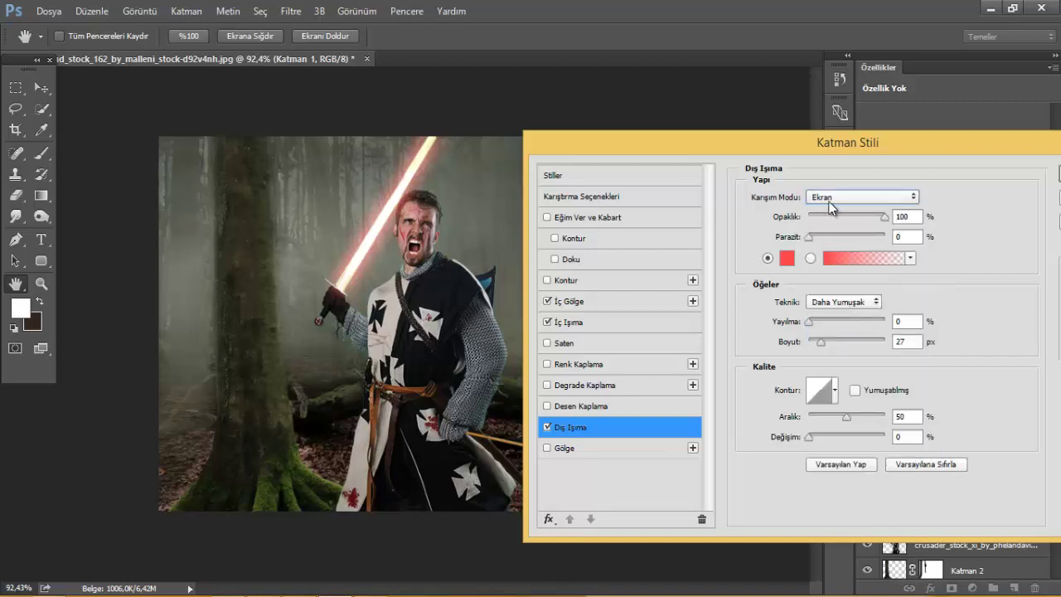
key(Down)
key(Down)
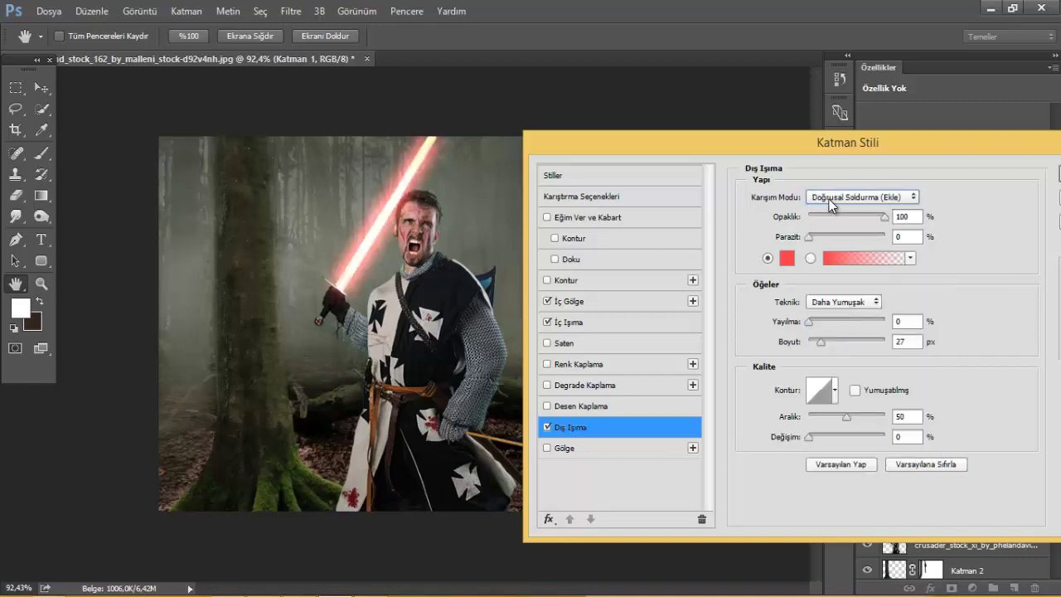
key(Down)
key(Down)
key(Down)
key(Down)
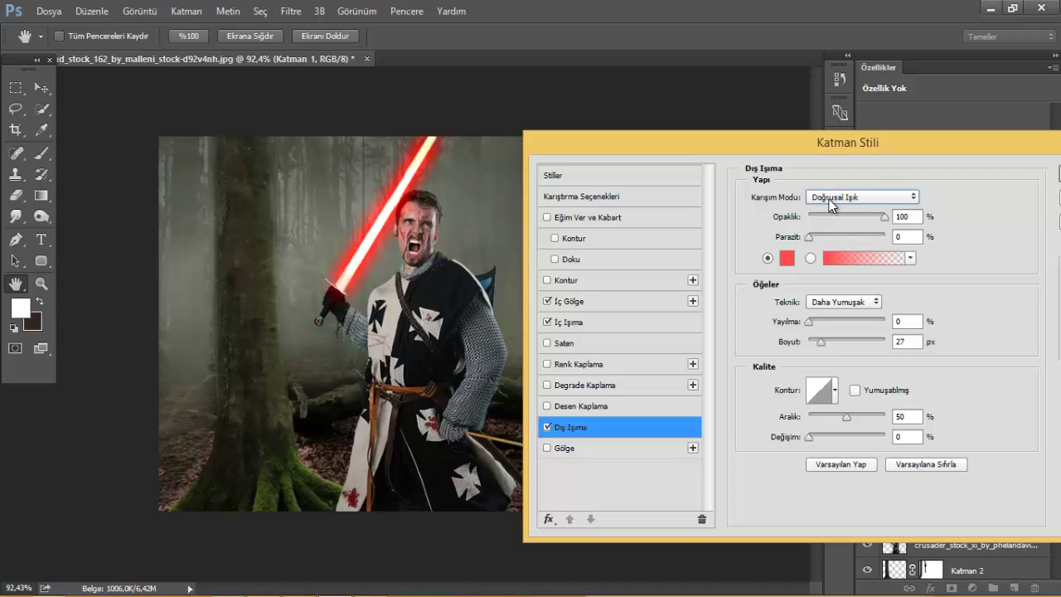
key(Down)
key(Down)
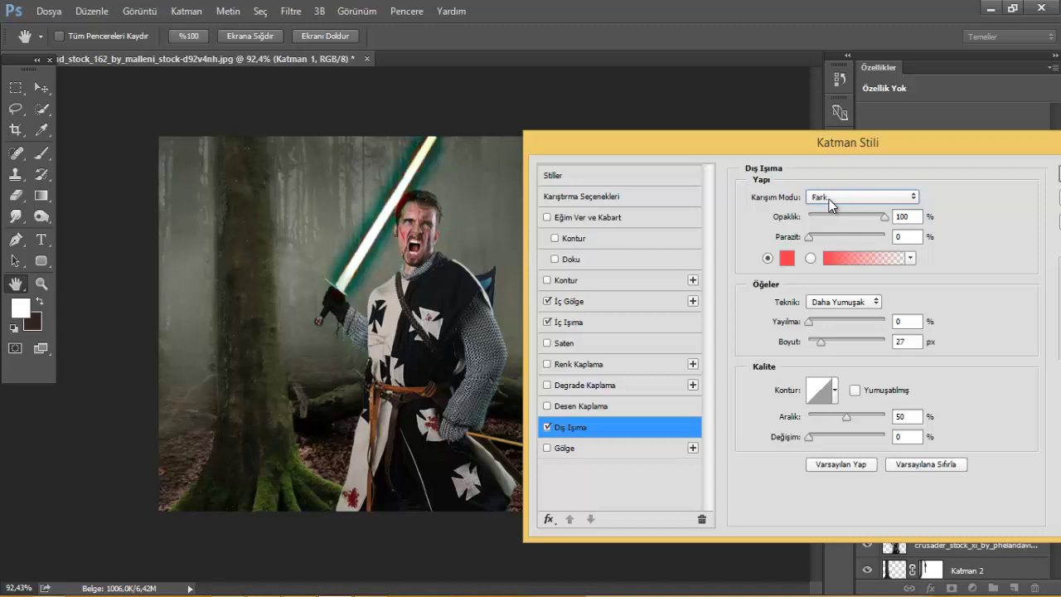
key(Up)
click(829, 199)
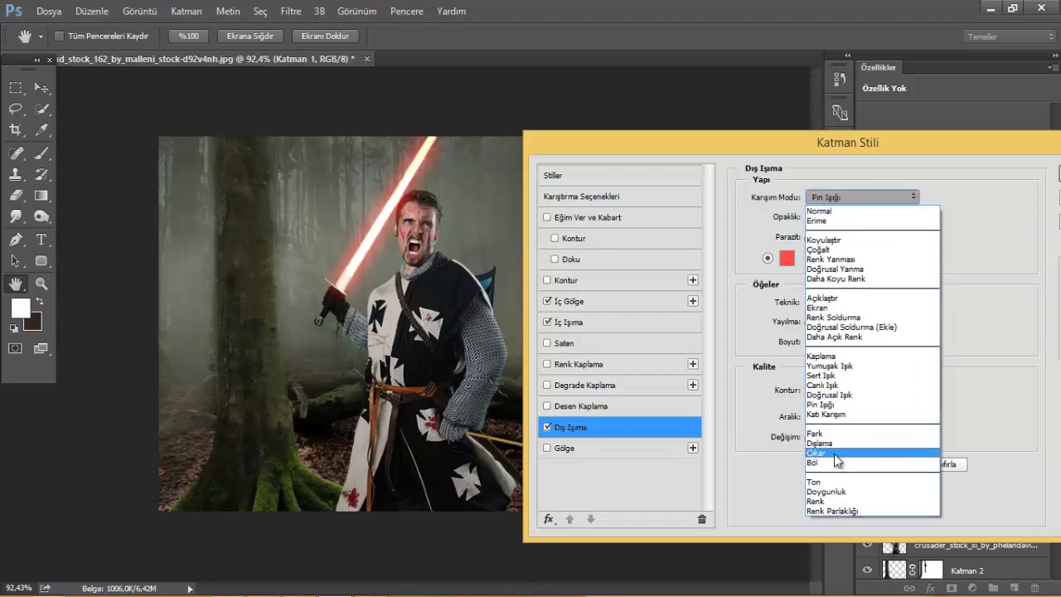
click(843, 377)
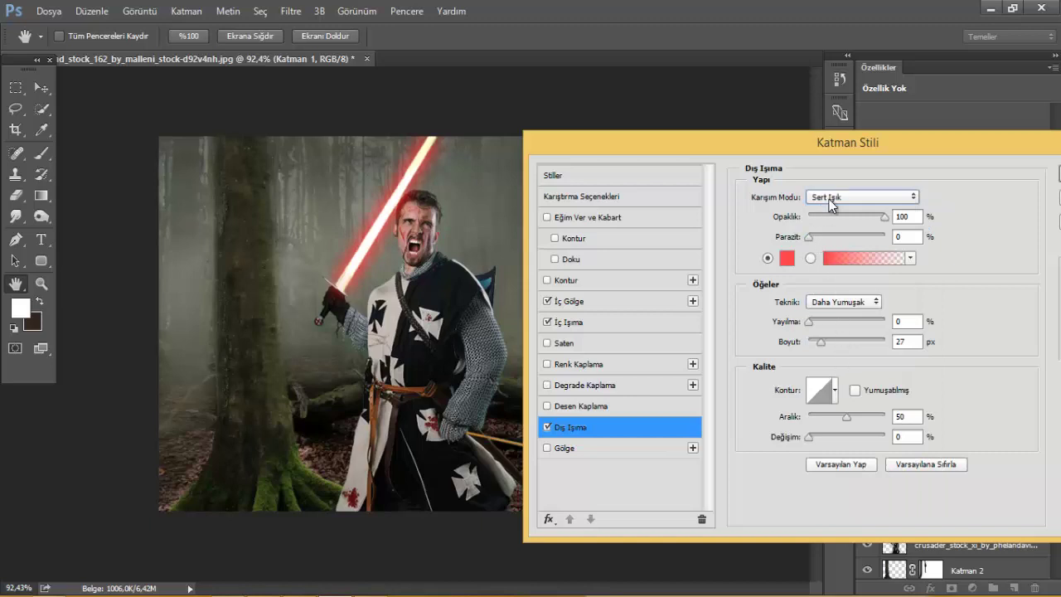
Step: Lighten the outer glow colour to f48585 and adjust the inner shadow opacity
click(786, 257)
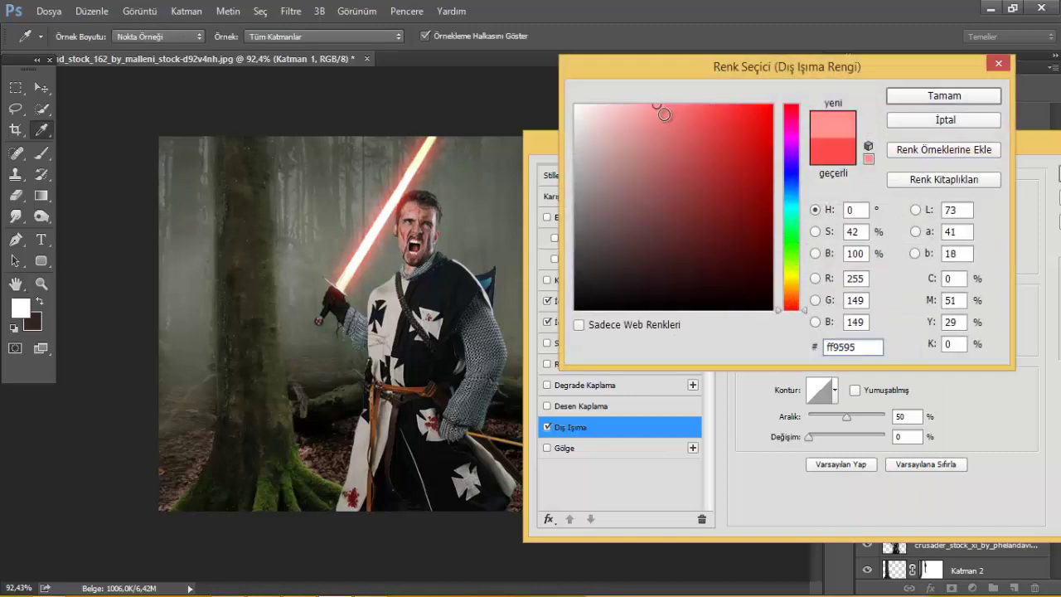
mouse_move(664, 114)
mouse_down()
mouse_move(620, 113)
mouse_move(677, 112)
mouse_up()
click(908, 112)
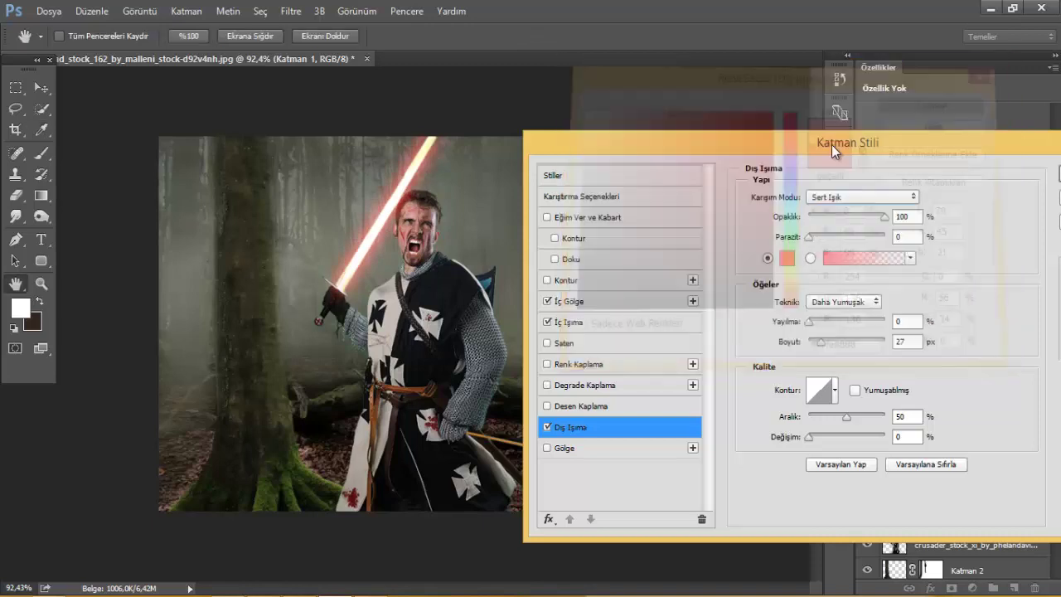
click(590, 322)
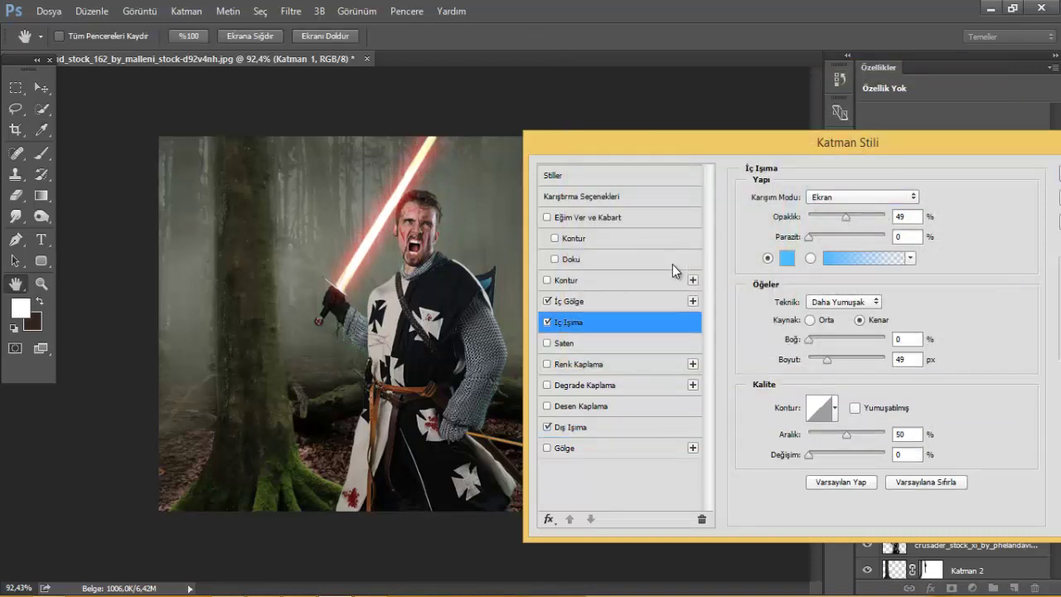
click(606, 300)
mouse_move(845, 222)
mouse_down()
mouse_move(826, 220)
mouse_move(860, 212)
mouse_up()
drag(1043, 149, 941, 168)
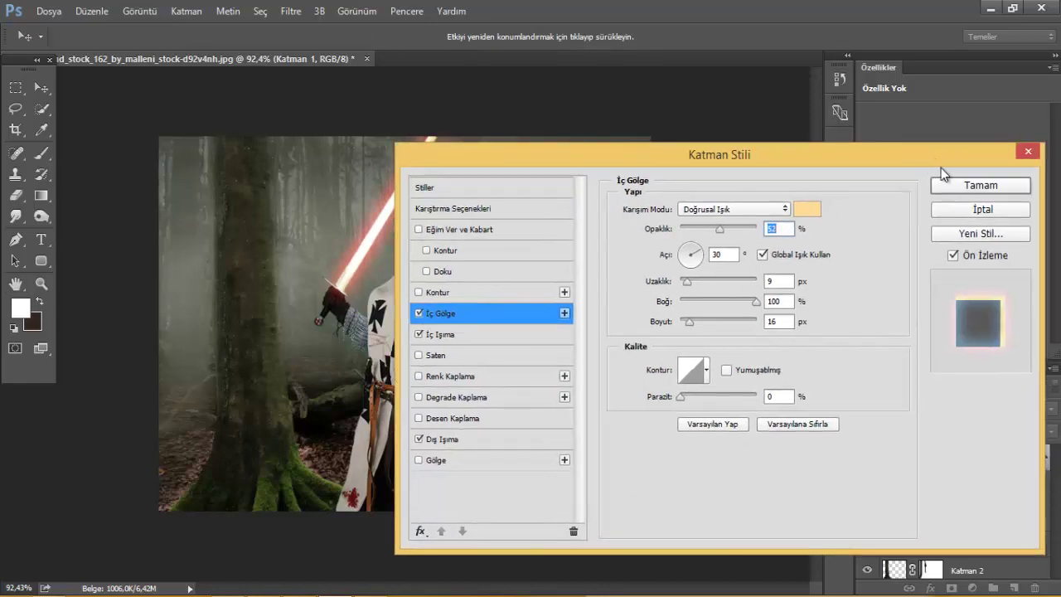
Step: Apply the edited saber effects and select the knight's layer, undoing a smart object conversion
click(957, 188)
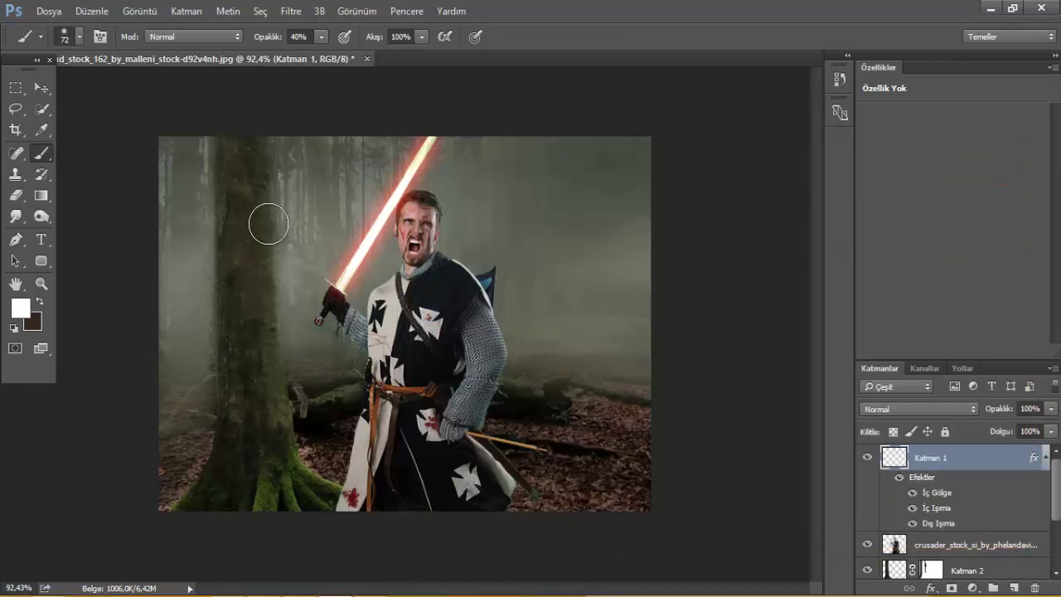
scroll(294, 146, up, 3)
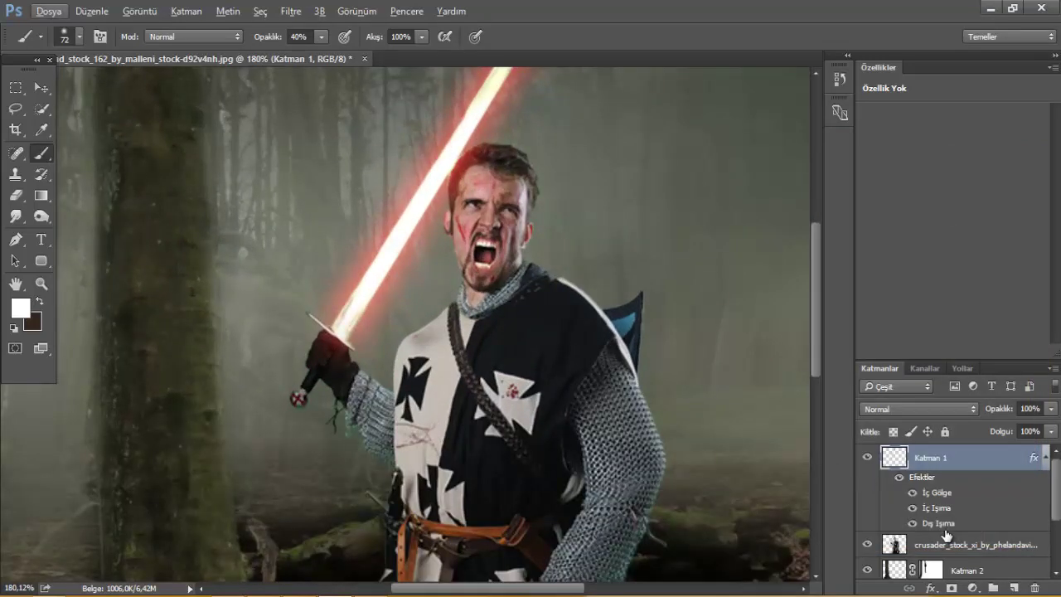
click(948, 544)
click(937, 464)
right_click(936, 464)
click(638, 282)
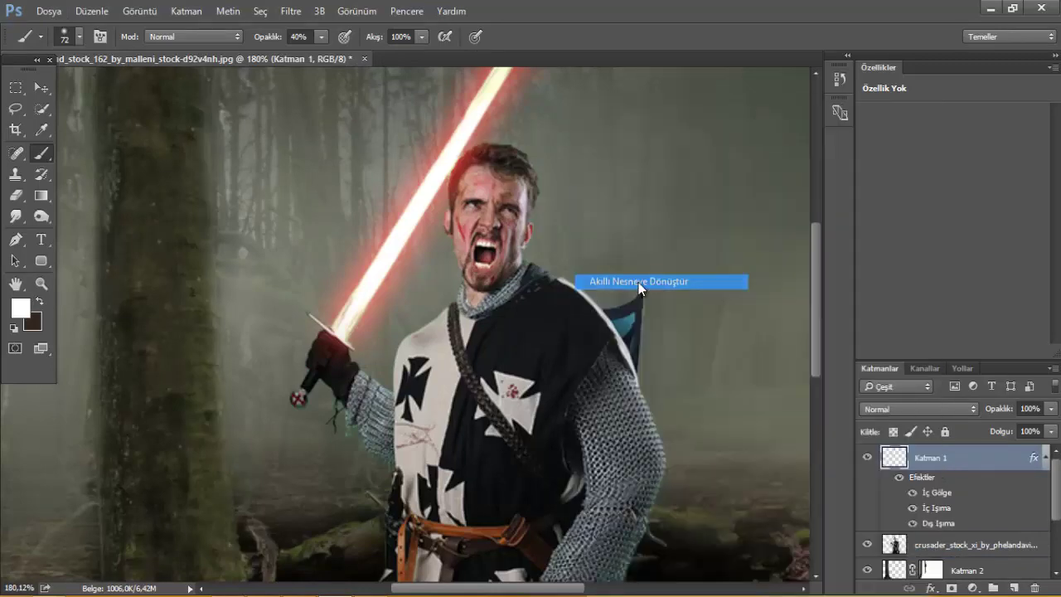
key(ctrl+z)
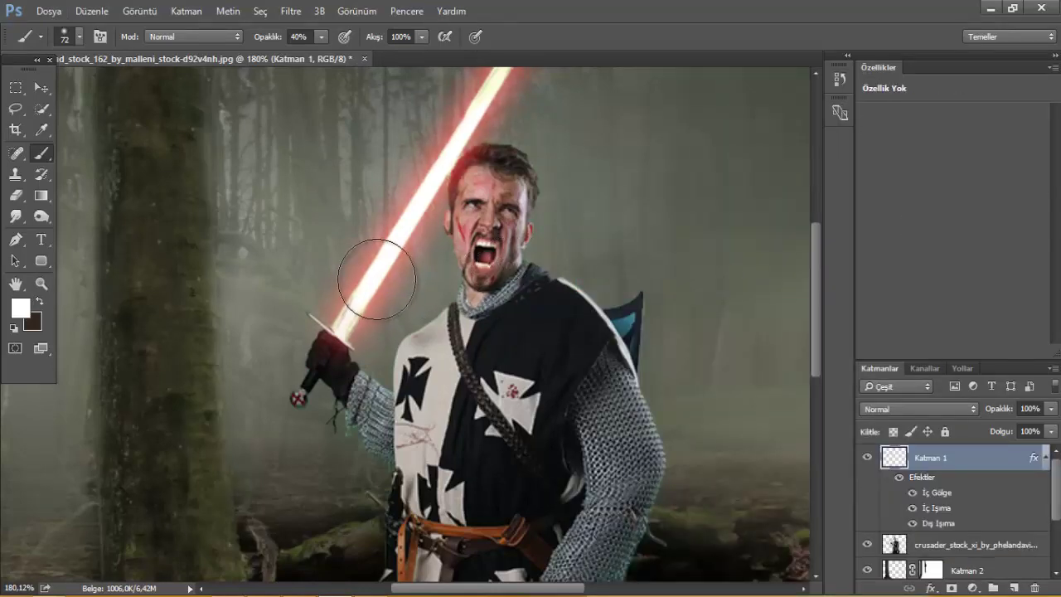
scroll(406, 216, up, 2)
click(953, 547)
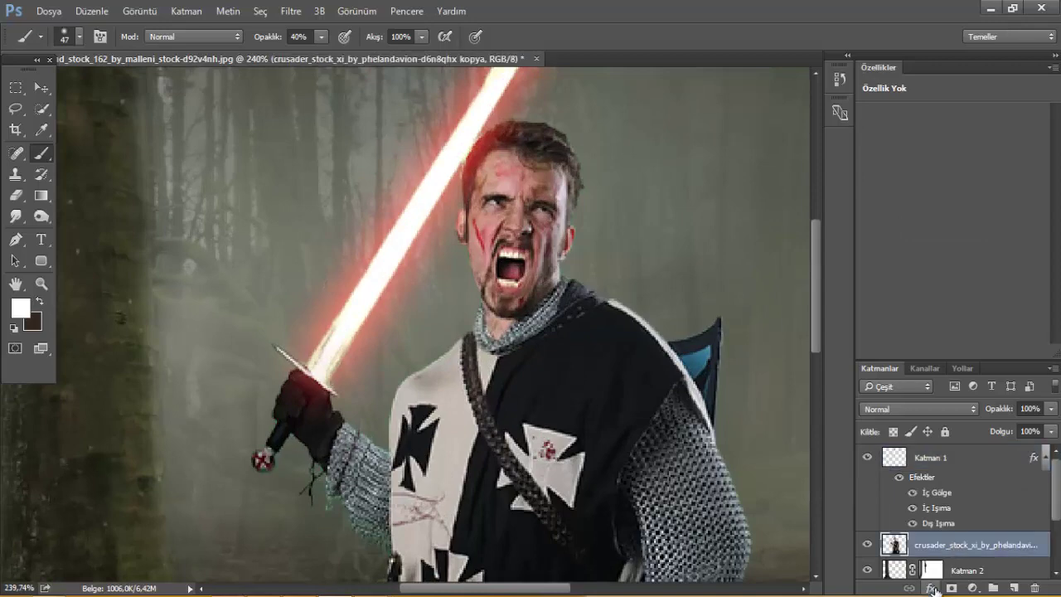
Step: Add a pink Solid Color fill layer above the knight with an inverted black mask
click(972, 588)
click(922, 238)
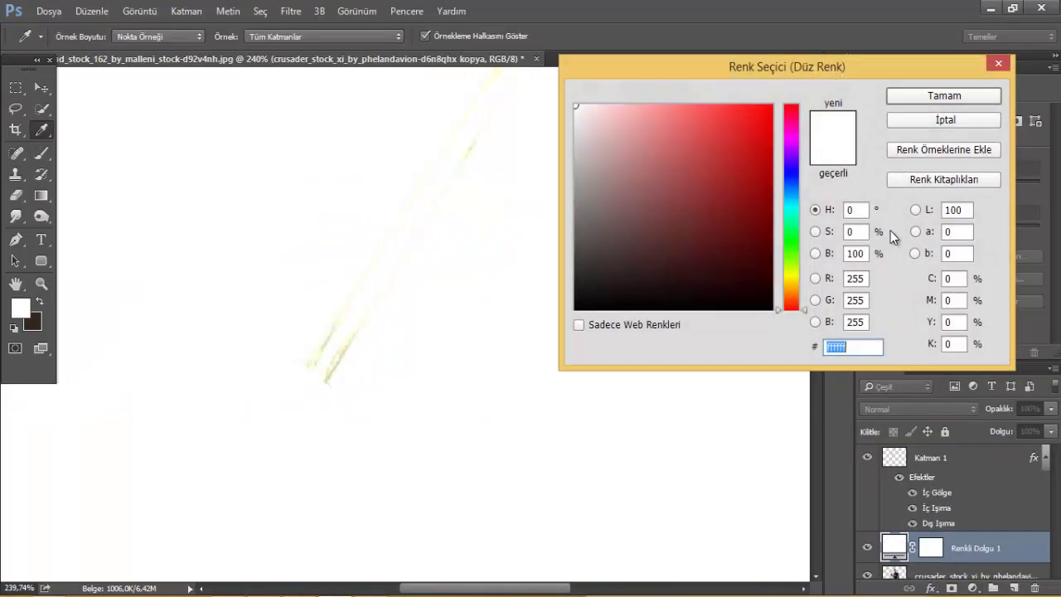
click(688, 116)
click(660, 106)
click(907, 97)
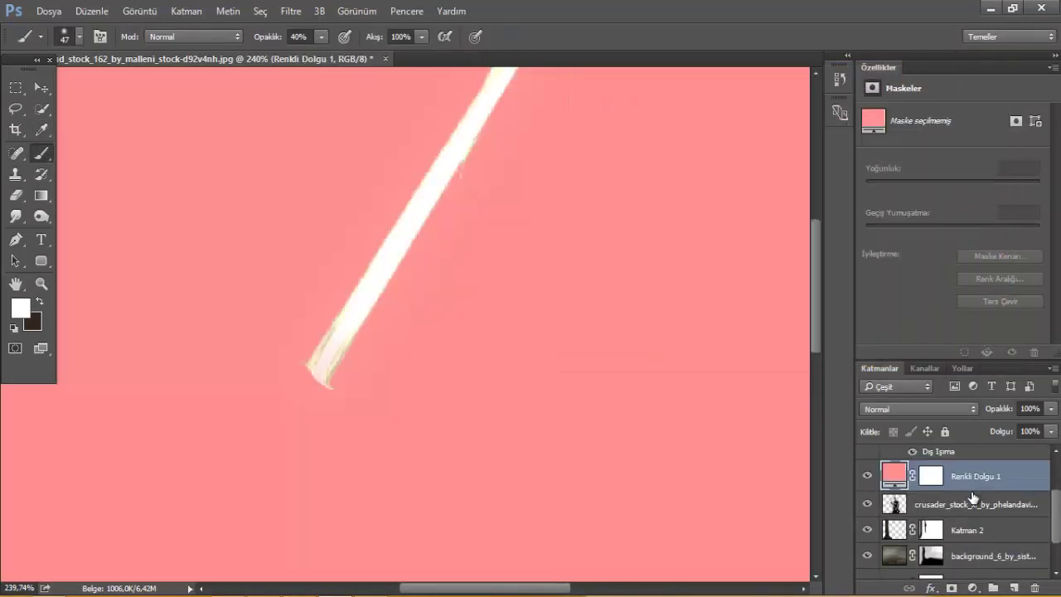
click(1013, 302)
Step: Recolour the fill to a strong red-orange sampled from the image
double_click(895, 475)
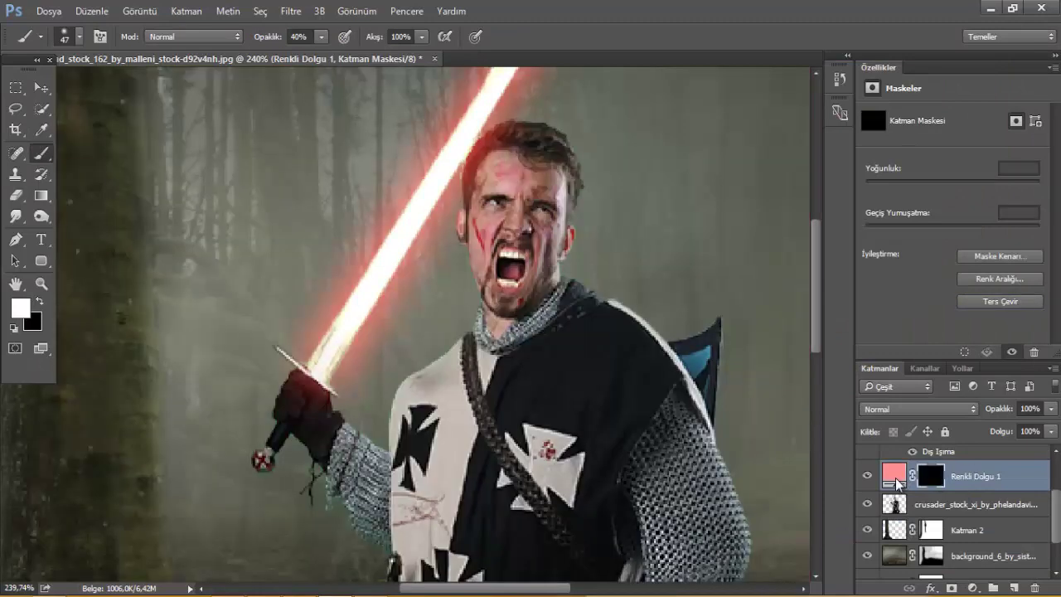
click(336, 309)
drag(715, 106, 697, 105)
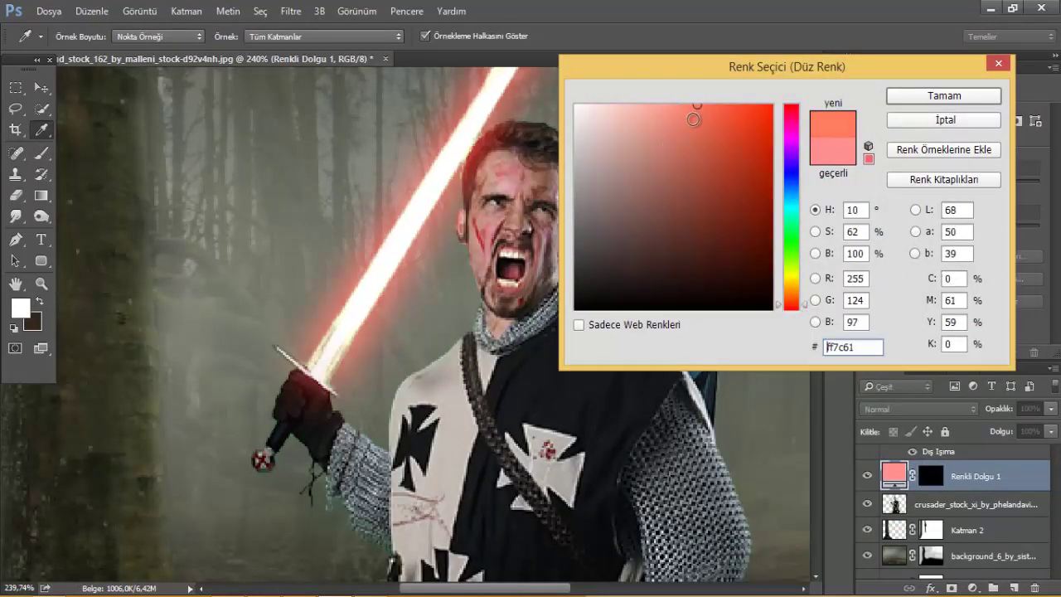
click(505, 106)
drag(692, 137, 724, 108)
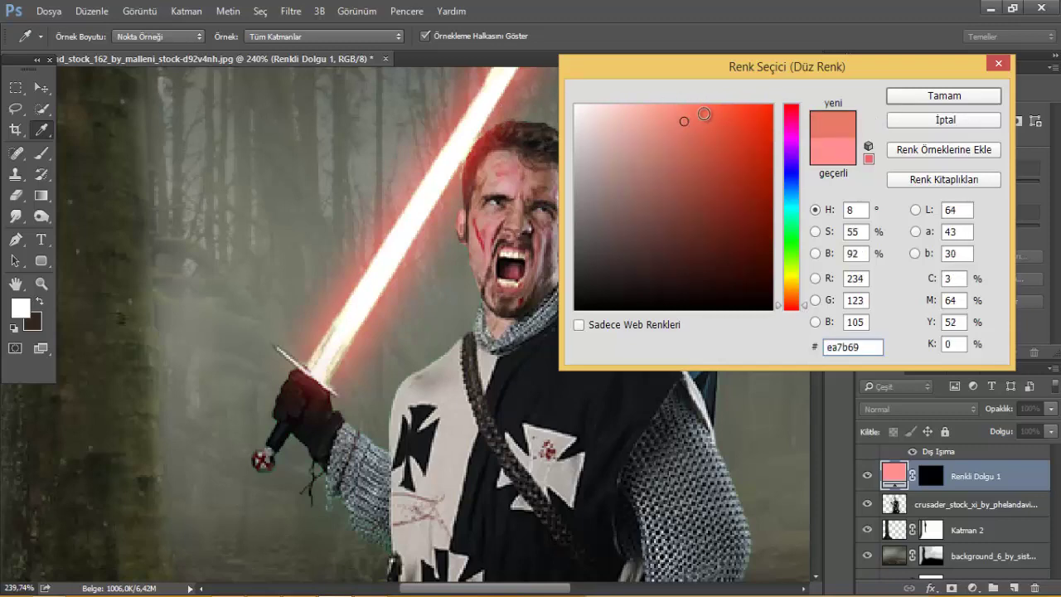
Step: Keep the red-orange fill, blend Renkli Dolgu 1 as Yumuşak Işık, and keep its mask hidden
click(943, 96)
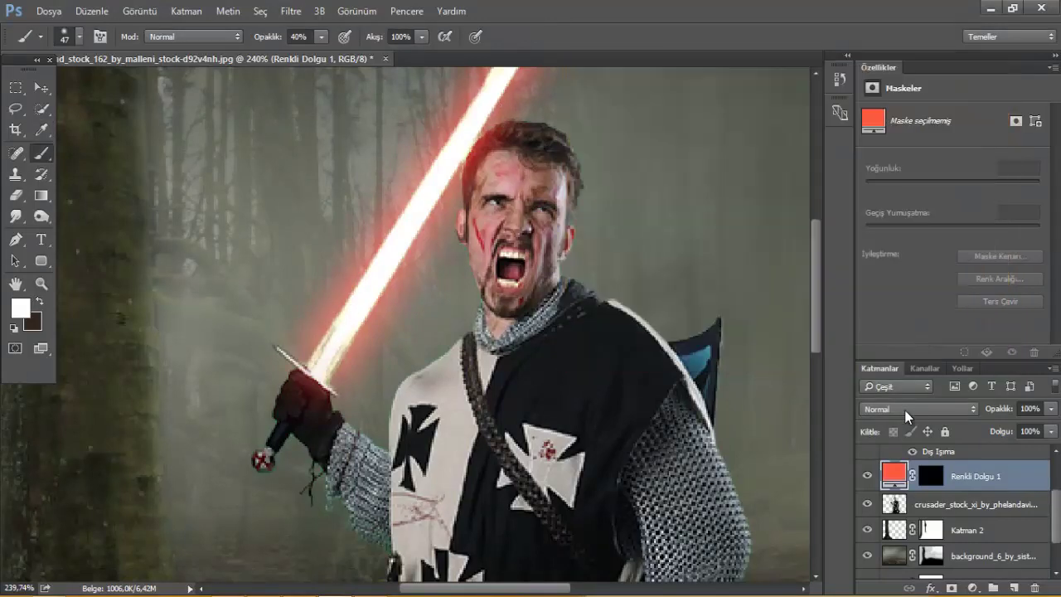
click(904, 410)
click(913, 249)
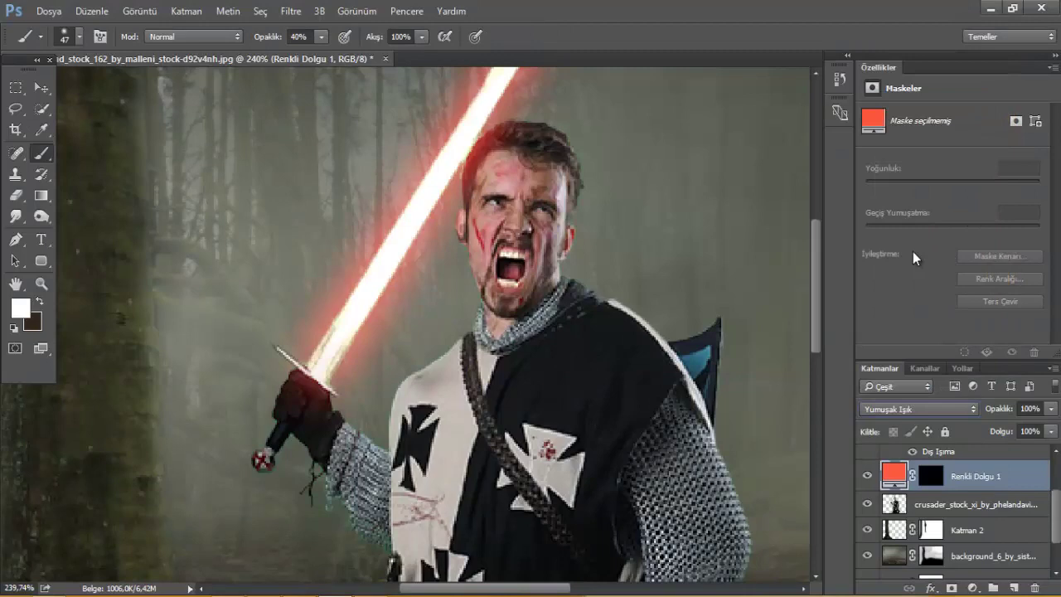
click(941, 470)
click(1000, 301)
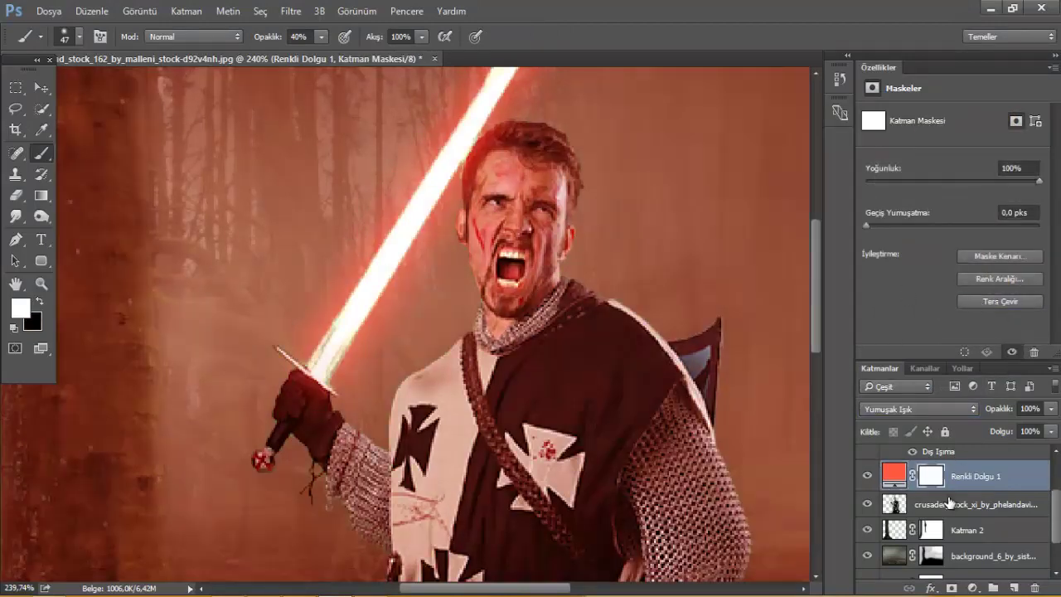
click(981, 303)
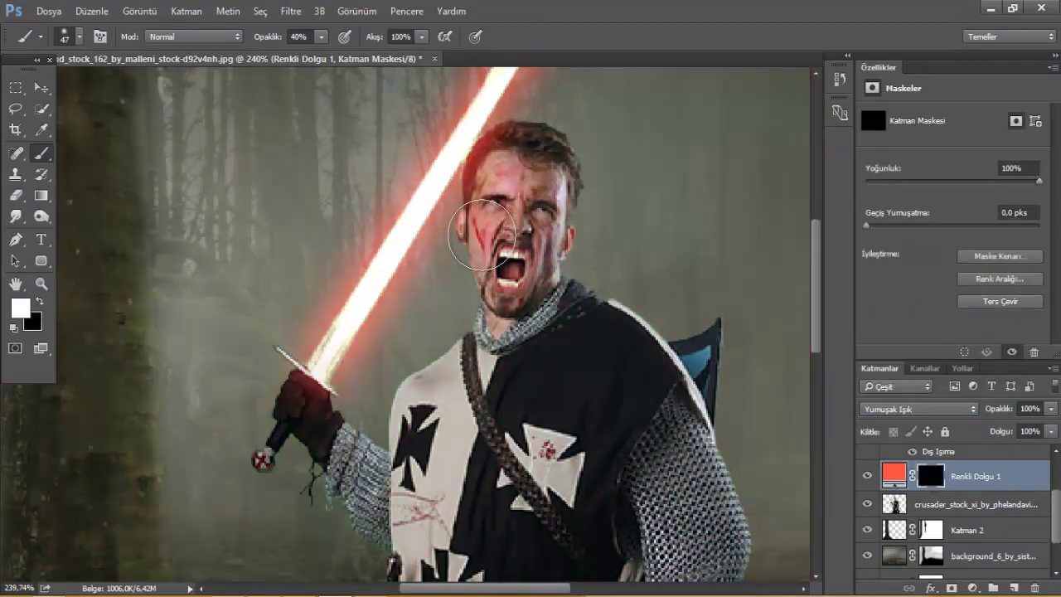
Step: Load the knight's outline as a selection and paint red light onto his gauntlet
scroll(428, 334, up, 2)
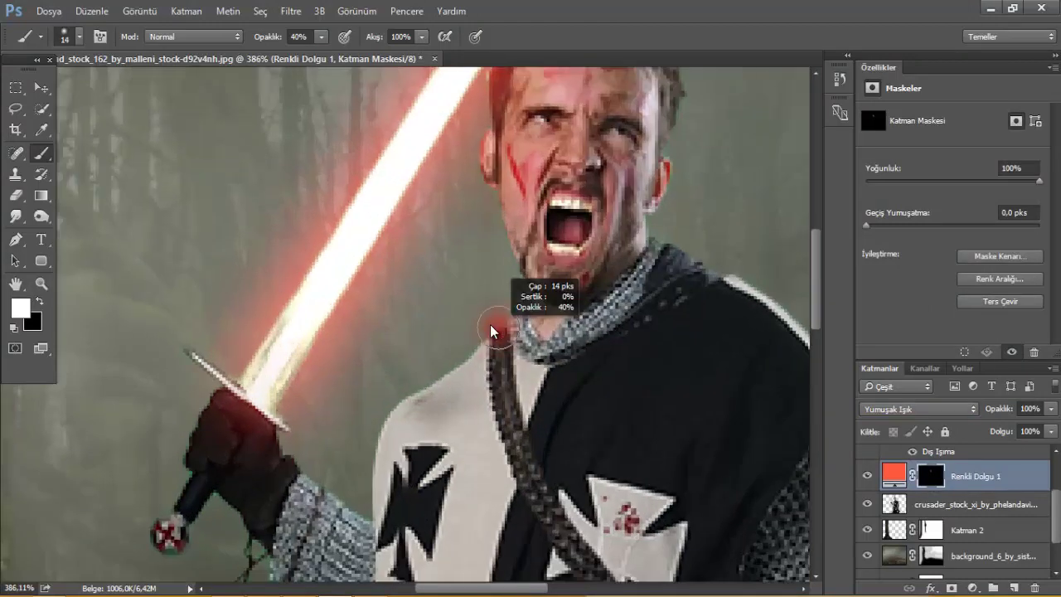
scroll(534, 249, up, 3)
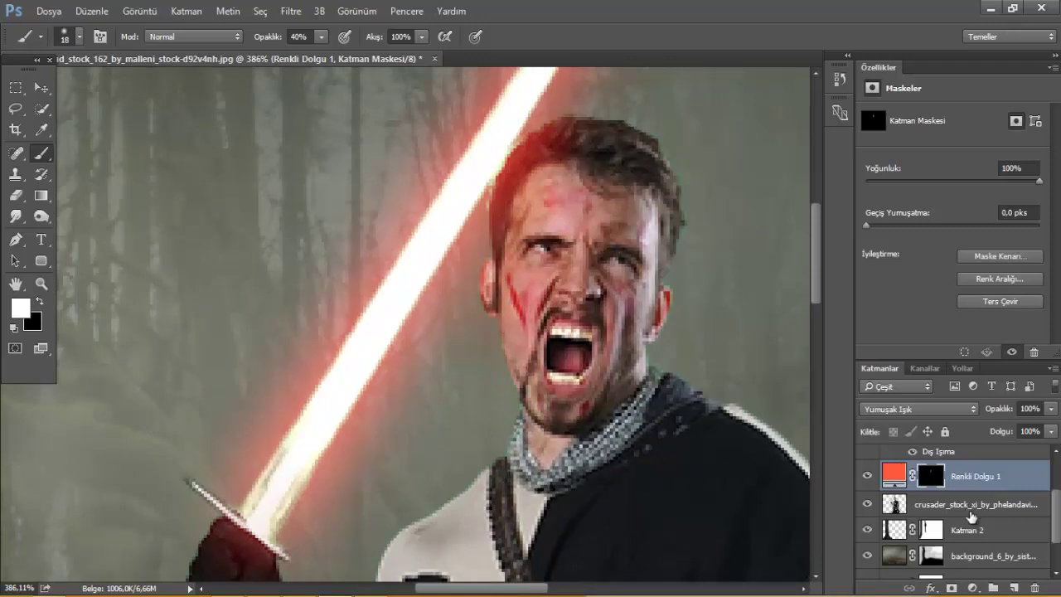
ctrl+click(895, 504)
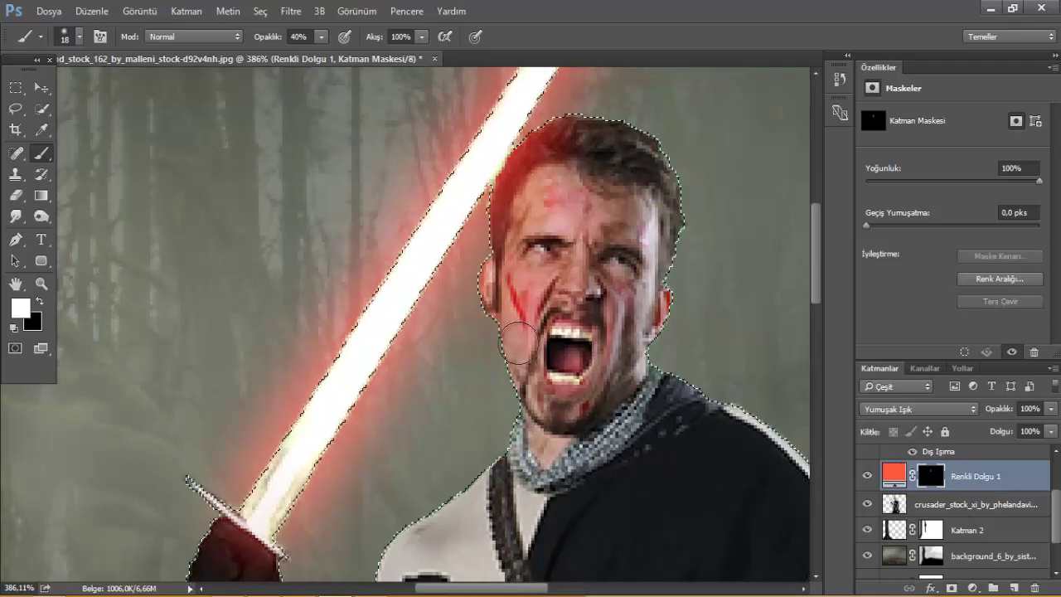
drag(451, 519, 443, 396)
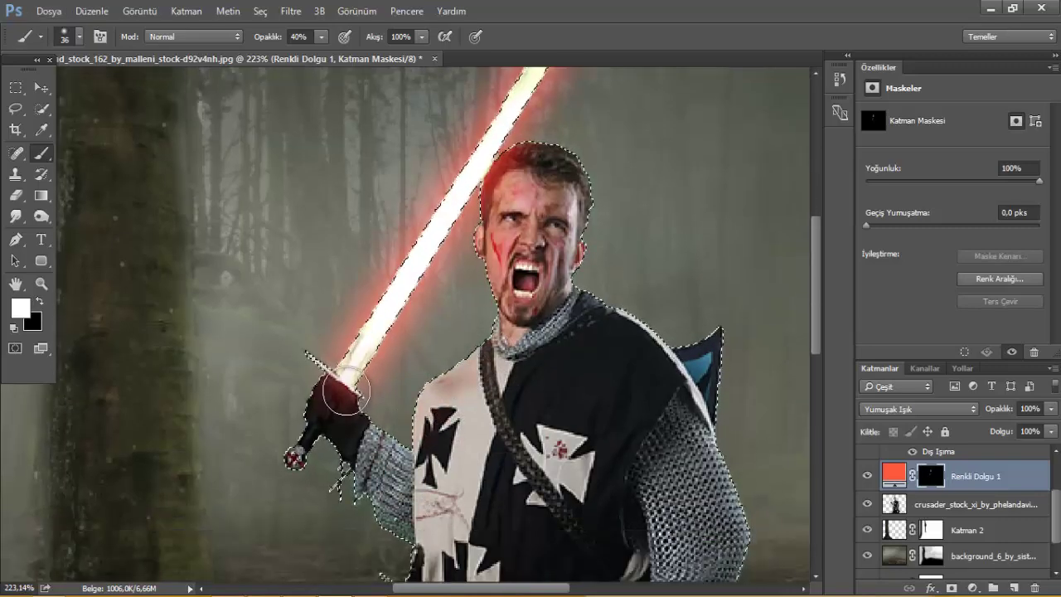
drag(315, 389, 356, 427)
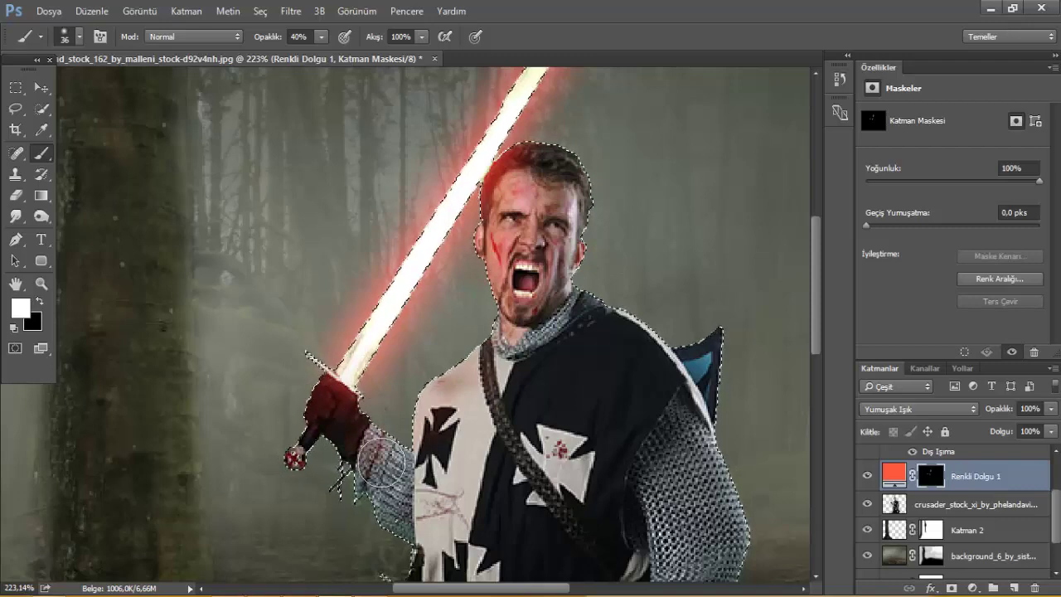
scroll(443, 431, down, 5)
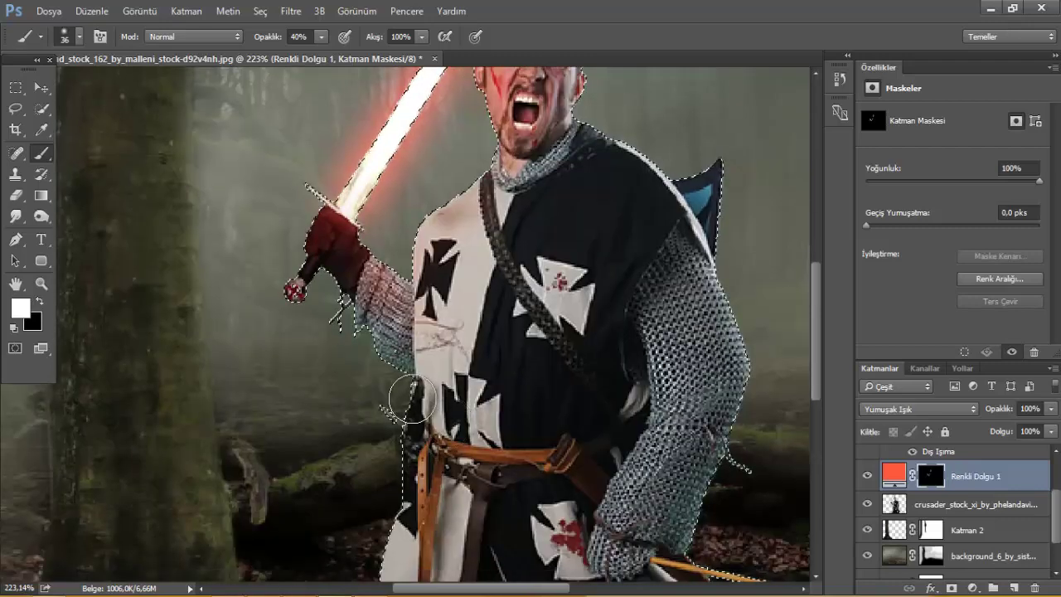
scroll(536, 169, up, 4)
scroll(537, 170, up, 4)
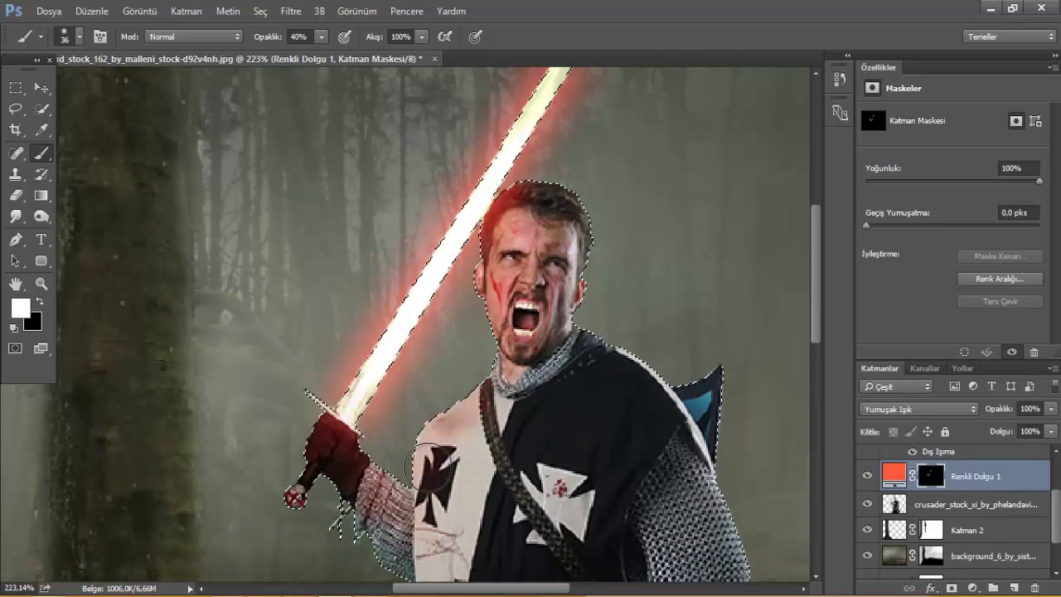
scroll(503, 435, down, 3)
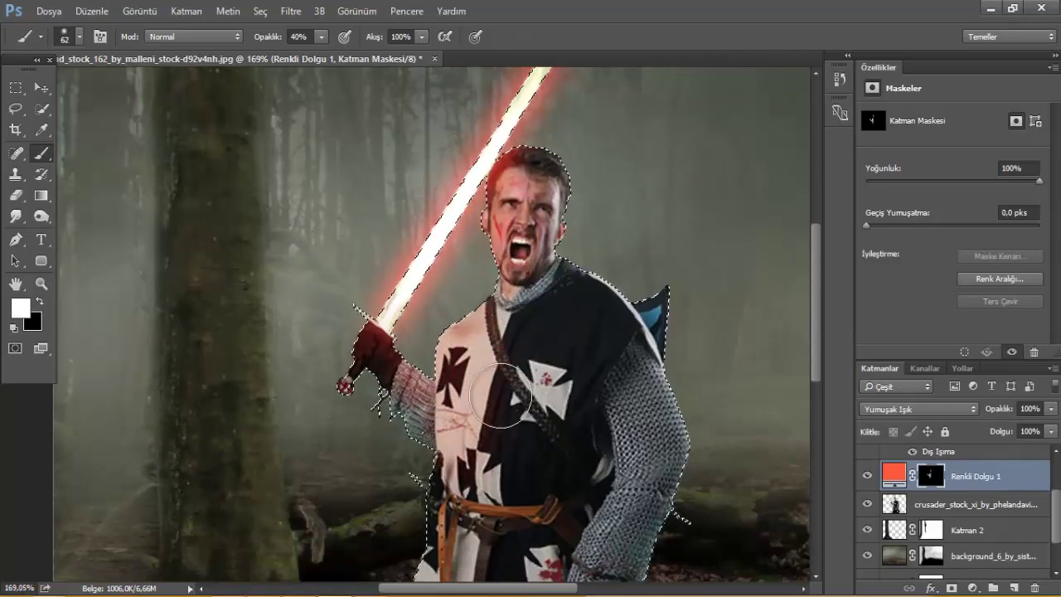
scroll(476, 348, down, 5)
Step: Switch to a 33 px brush at 100% opacity for the arm light
right_click(482, 272)
text(33)
key(Return)
key(0)
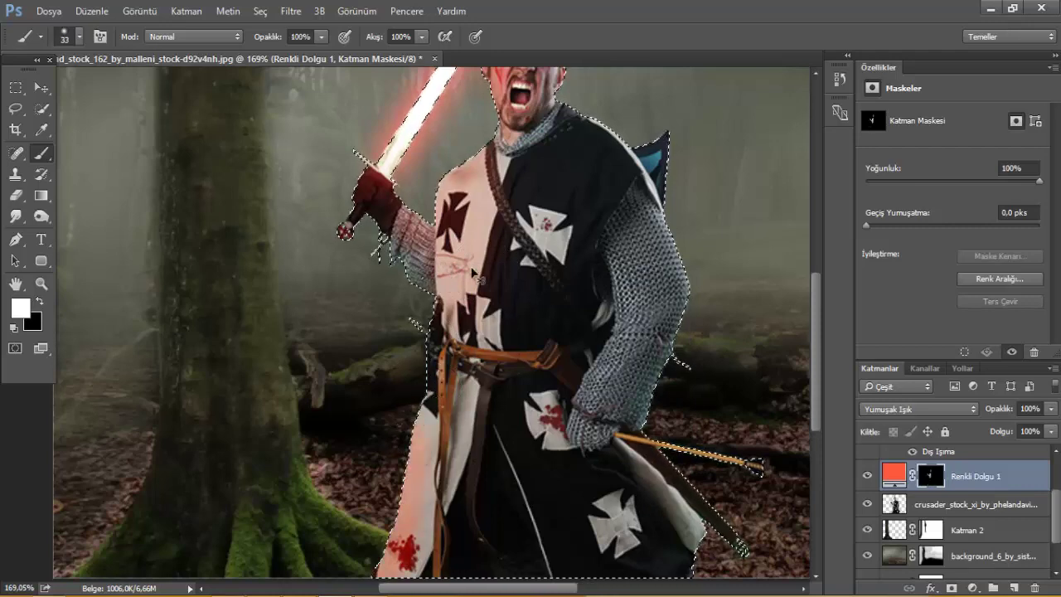
scroll(372, 241, up, 2)
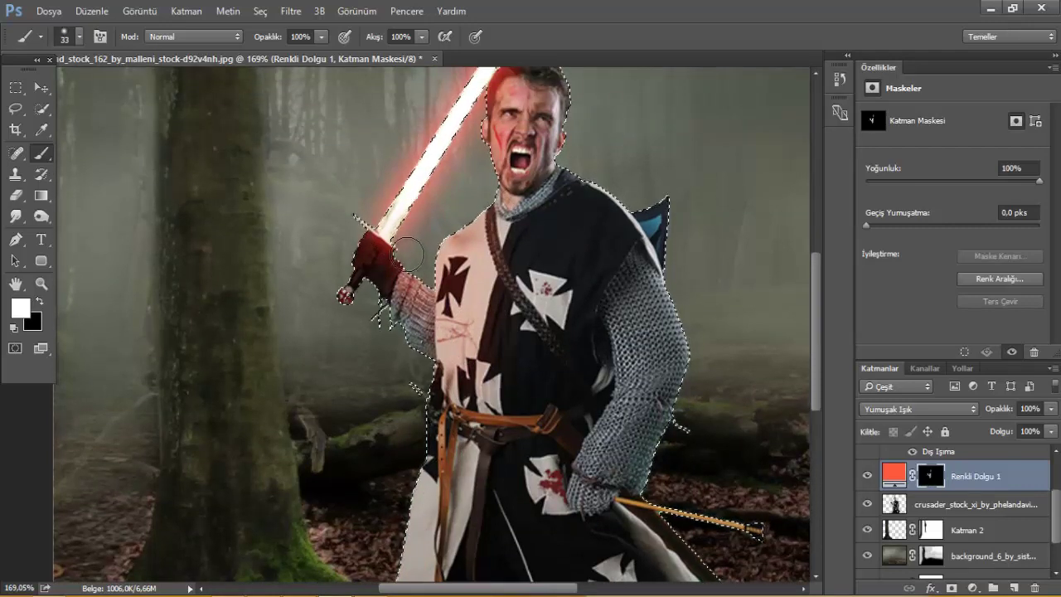
scroll(487, 199, up, 2)
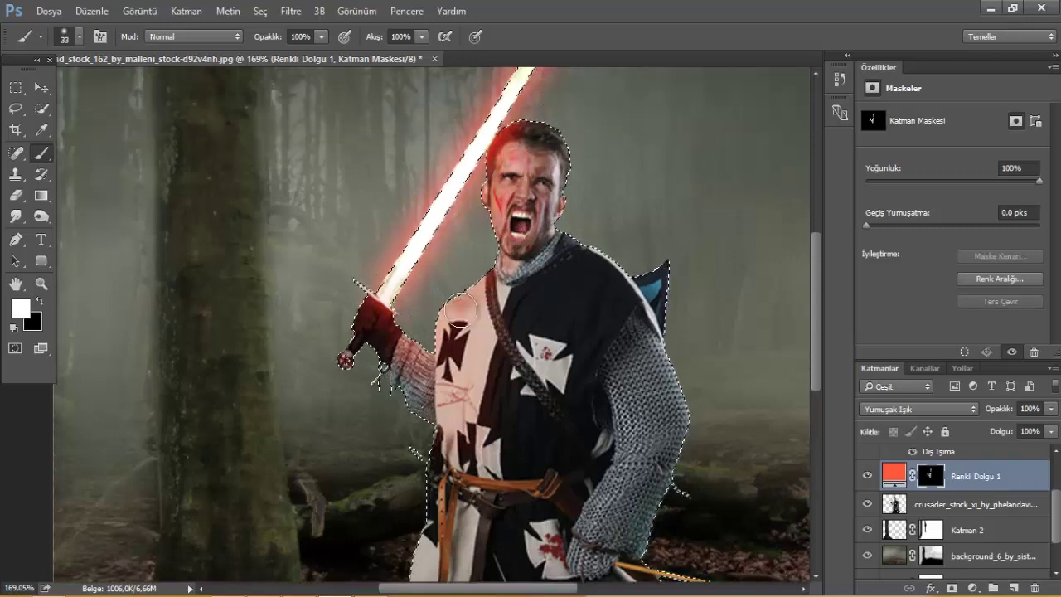
scroll(451, 330, down, 2)
scroll(435, 336, down, 2)
scroll(410, 315, down, 2)
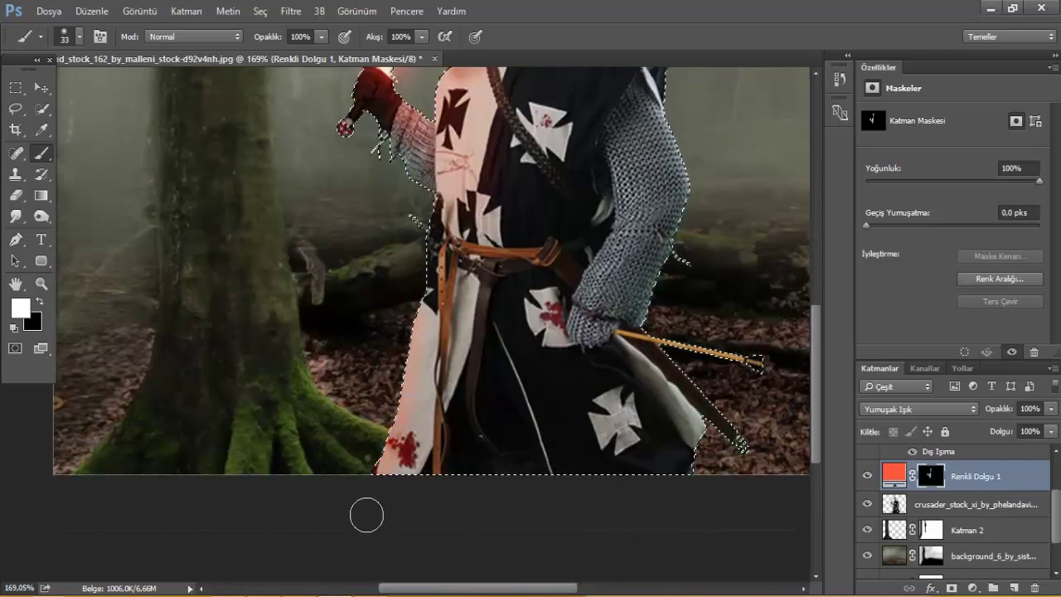
Step: Brush softer light at 50% then 30% opacity with 75–148 px brushes, then deselect
key(5)
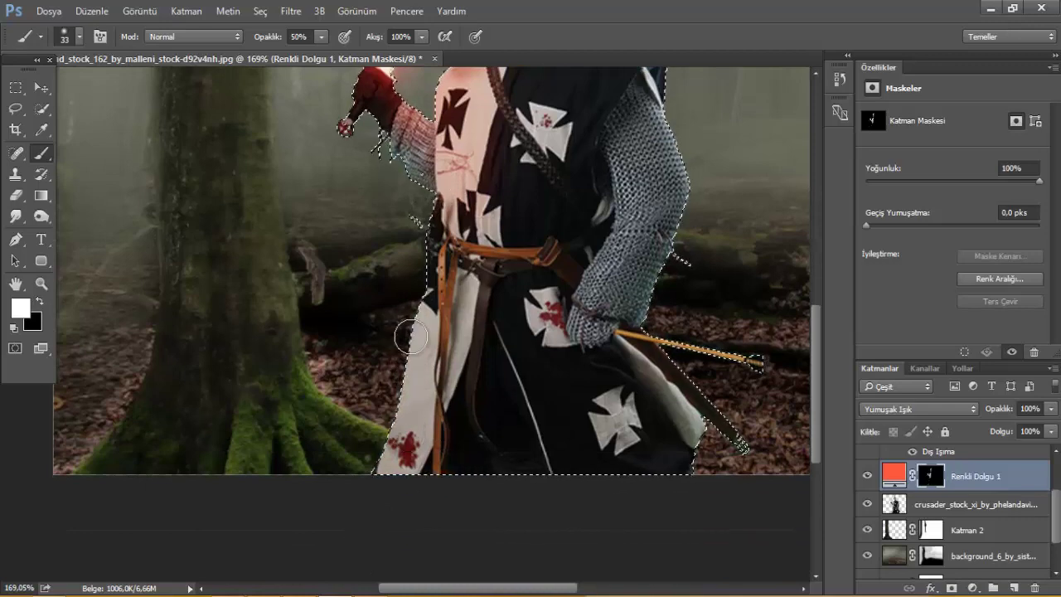
key(bracketright)
key(bracketright)
key(bracketright)
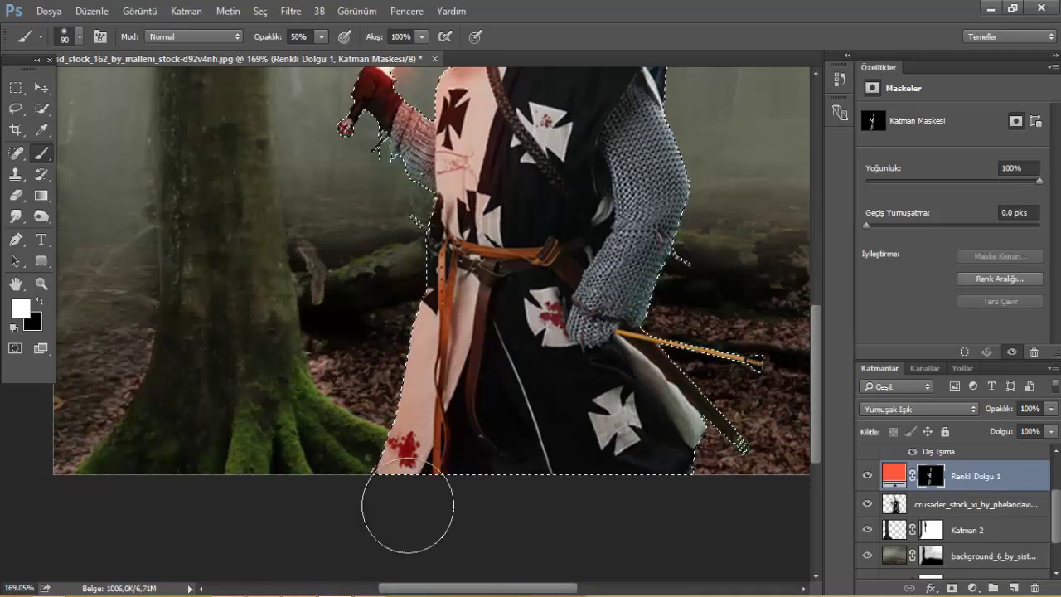
scroll(481, 257, up, 2)
scroll(474, 253, up, 2)
scroll(550, 315, down, 2)
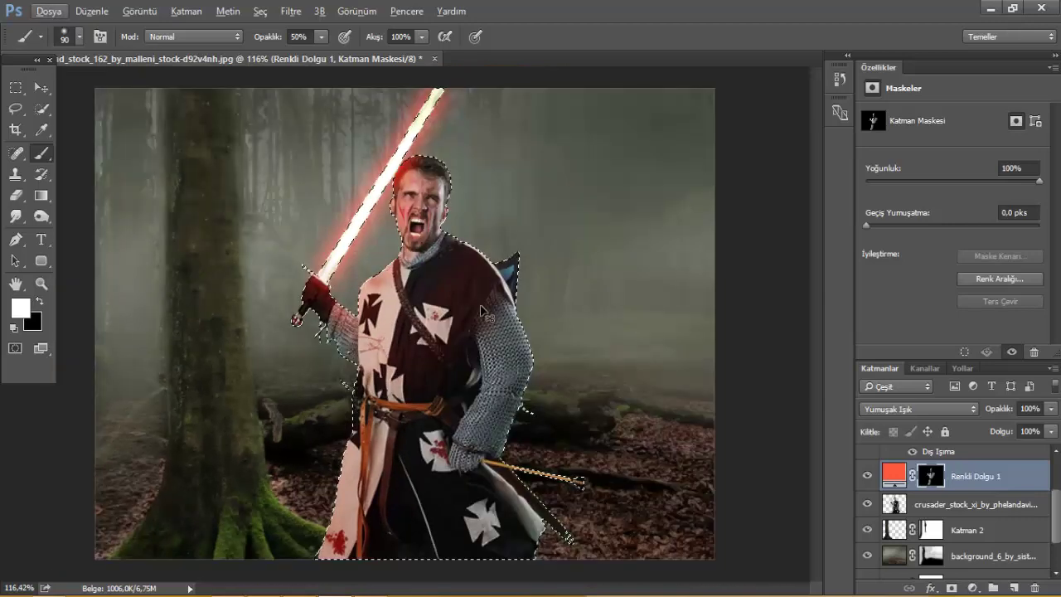
mouse_move(450, 295)
mouse_down()
mouse_move(437, 298)
mouse_move(384, 426)
mouse_up()
key(3)
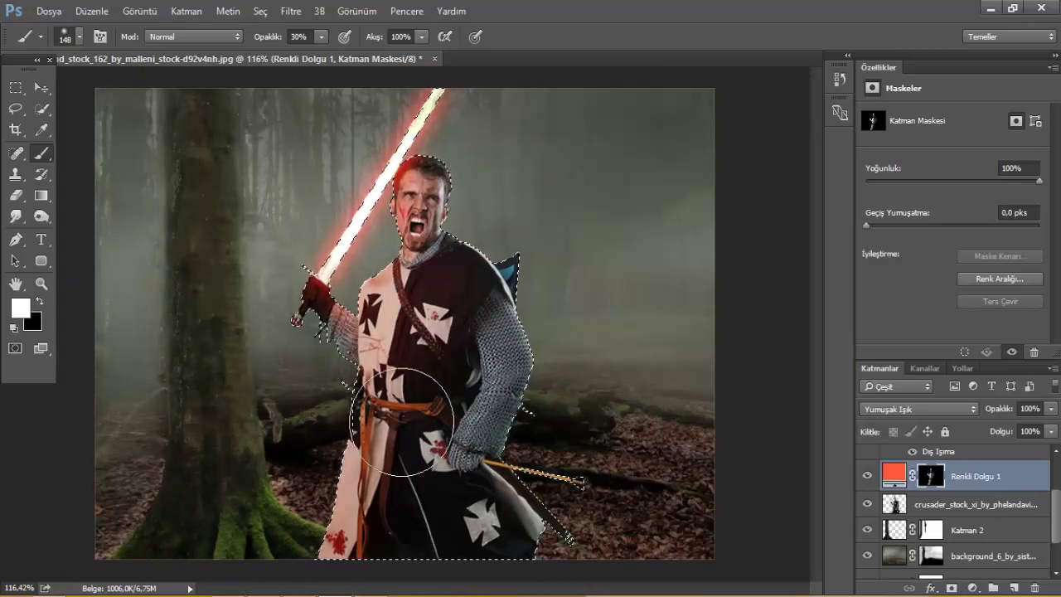
drag(401, 376, 340, 376)
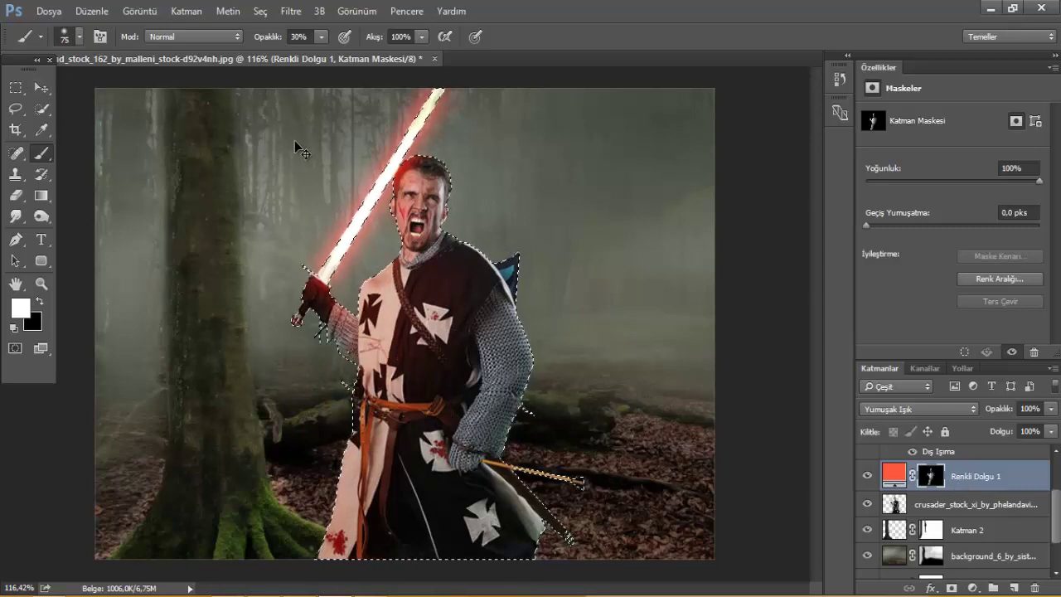
key(ctrl+d)
scroll(355, 182, down, 2)
scroll(752, 360, up, 3)
scroll(752, 360, up, 2)
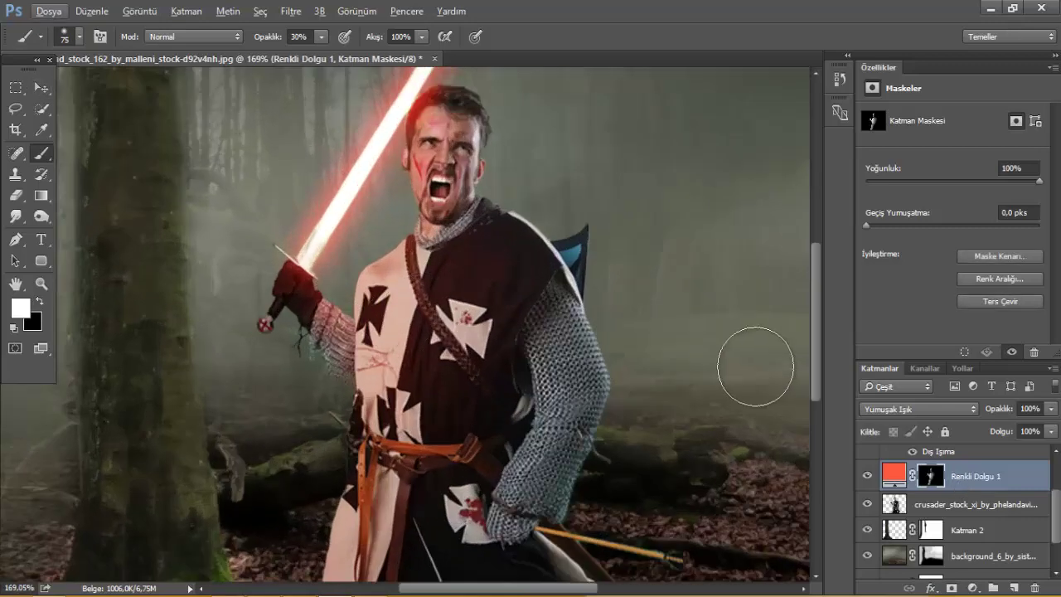
Step: Open Blending Options on the knight layer and enable Inner Glow
click(947, 507)
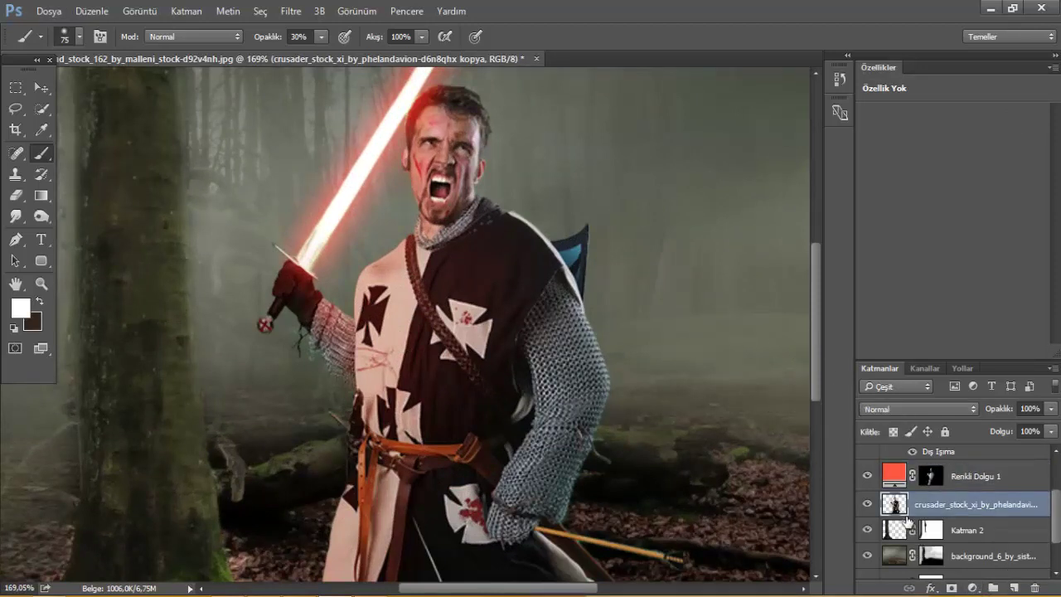
click(931, 587)
click(916, 392)
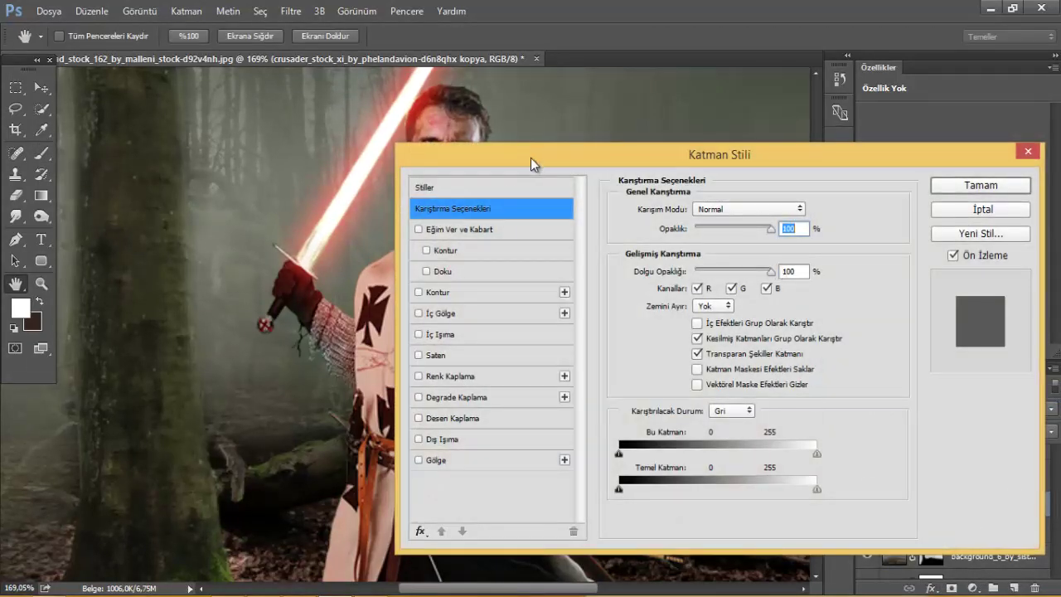
drag(530, 157, 747, 111)
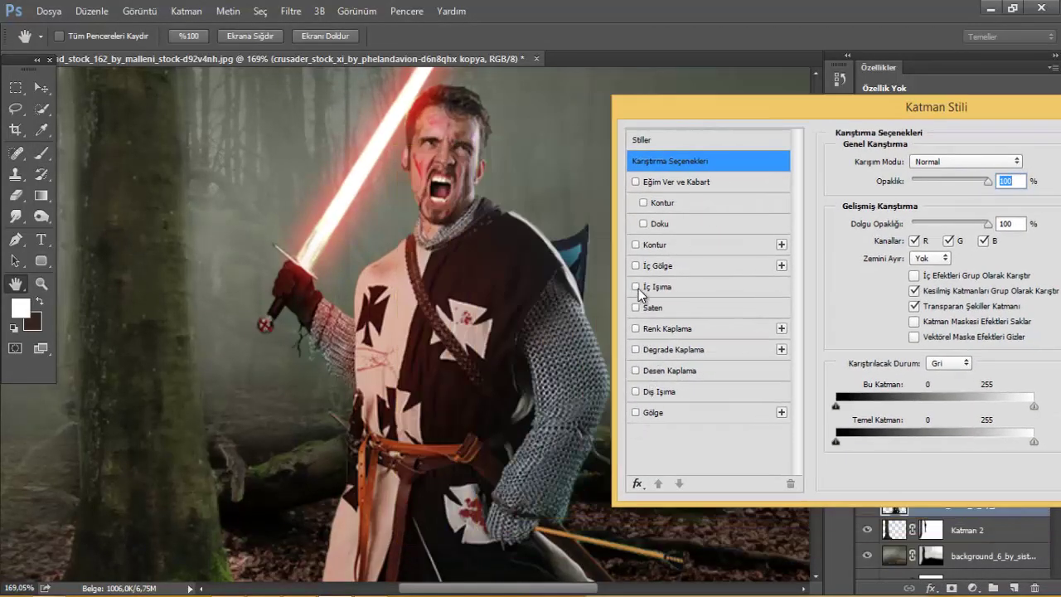
click(636, 287)
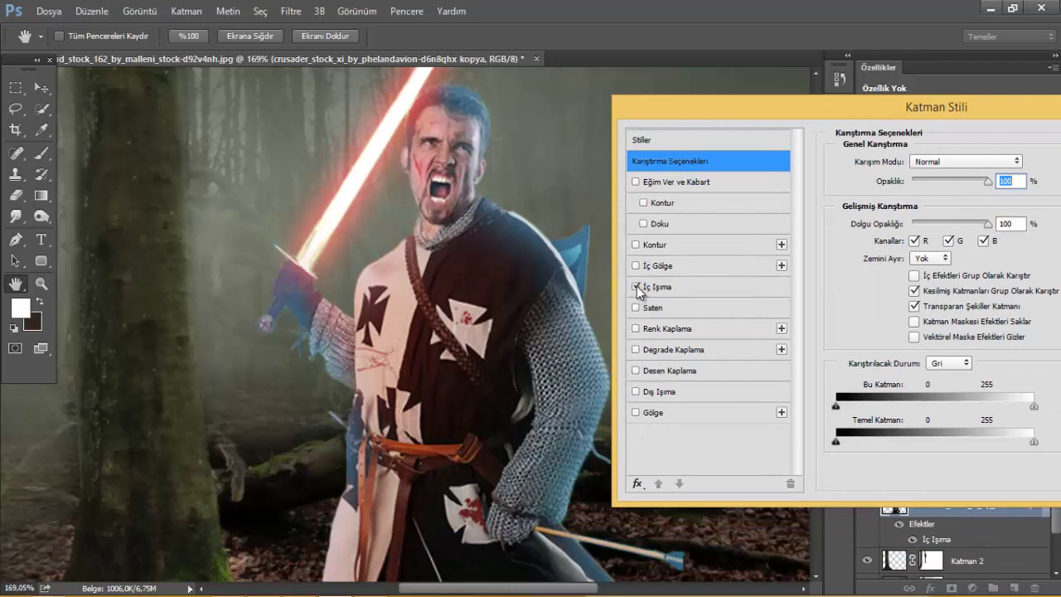
click(664, 289)
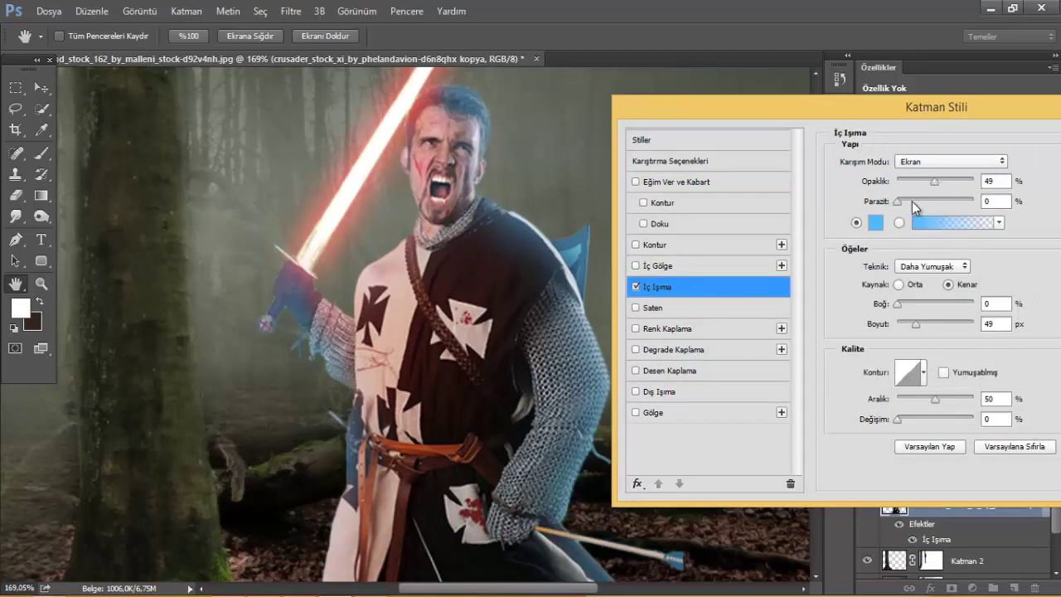
Step: Set the Inner Glow to pale peach (ffccad), 100% opacity, Edge source, 7 px size
click(875, 222)
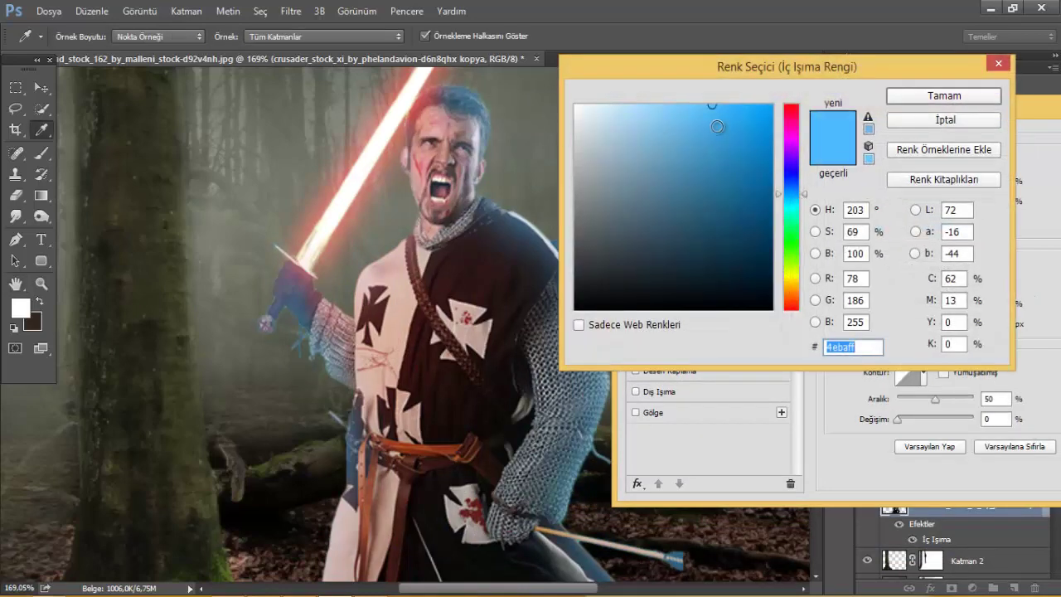
drag(797, 280, 797, 304)
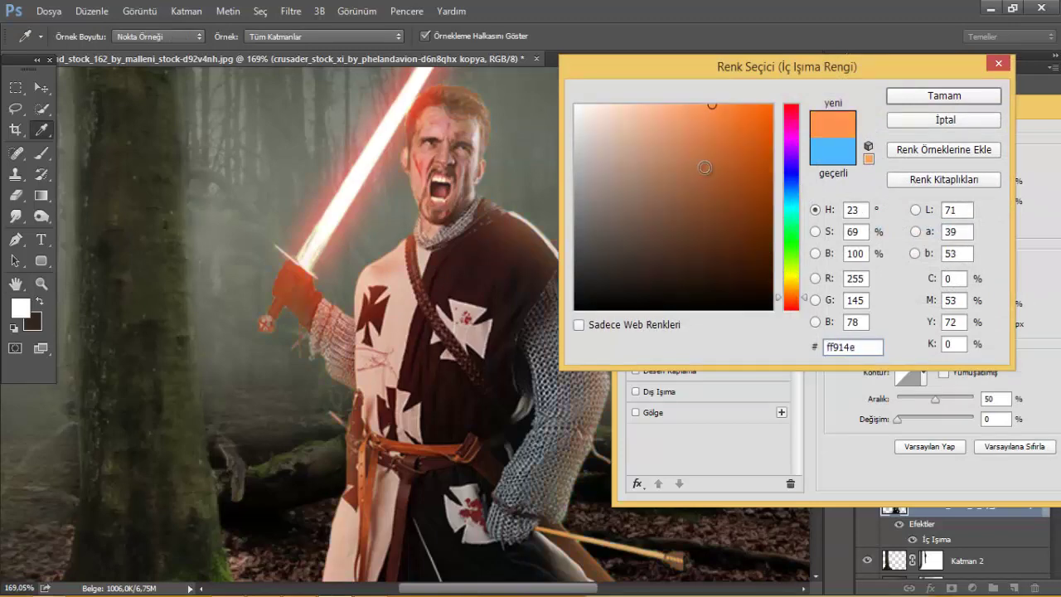
drag(705, 167, 638, 105)
click(934, 102)
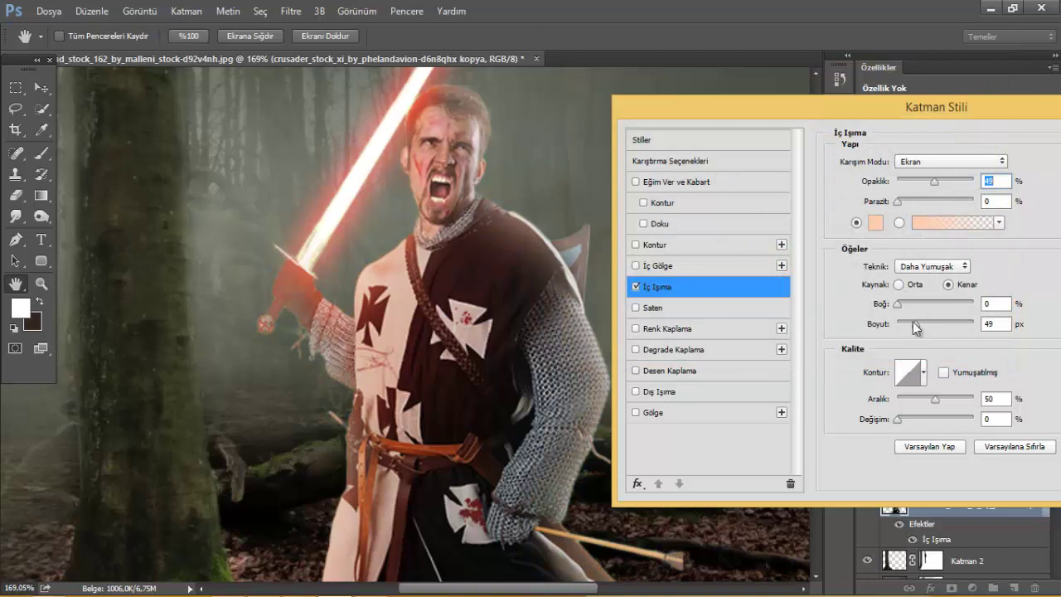
drag(915, 324, 889, 334)
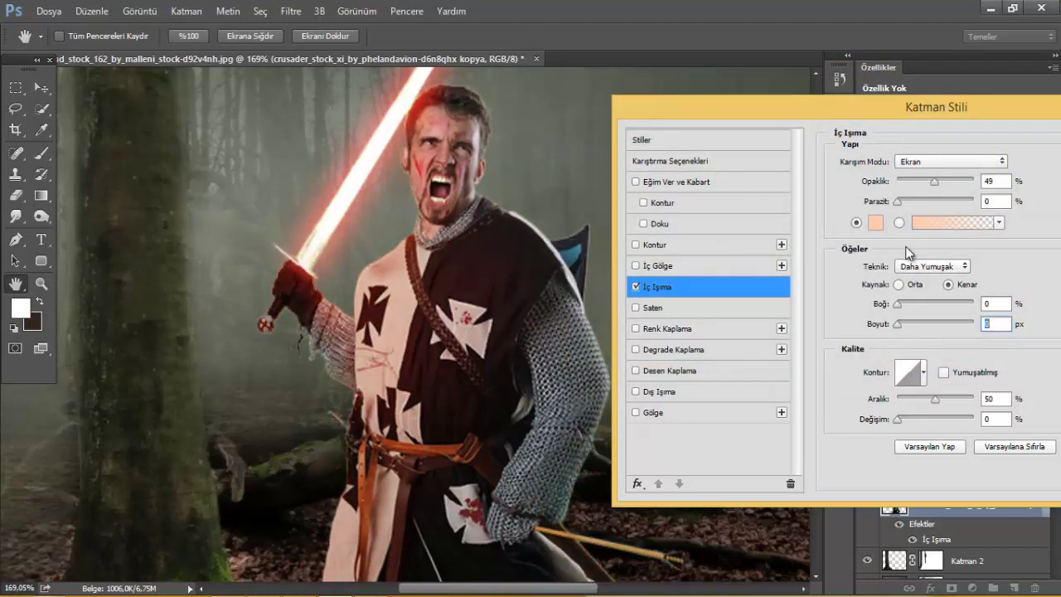
drag(952, 180, 999, 187)
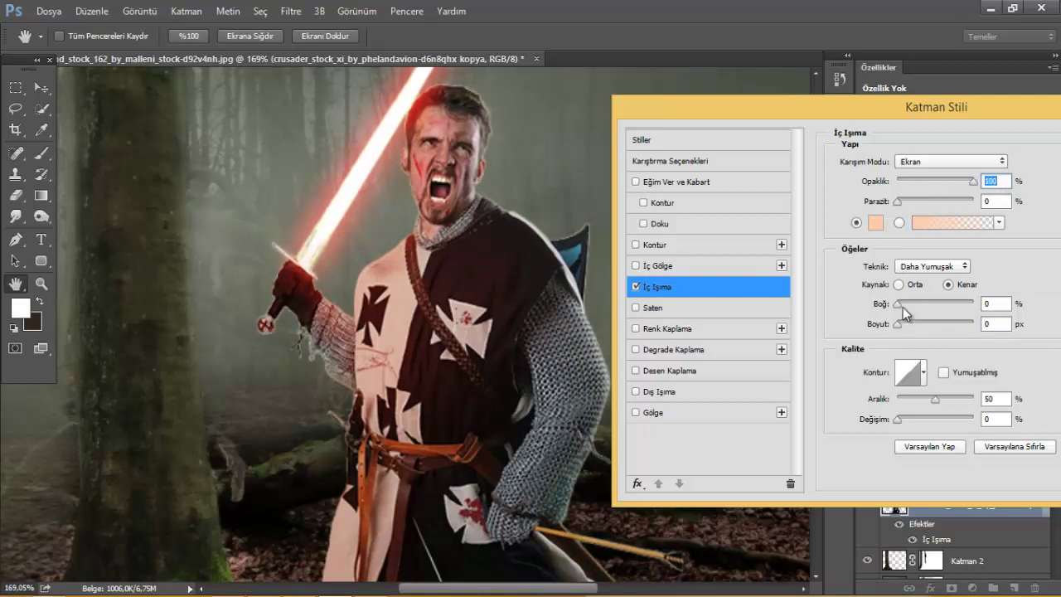
click(899, 285)
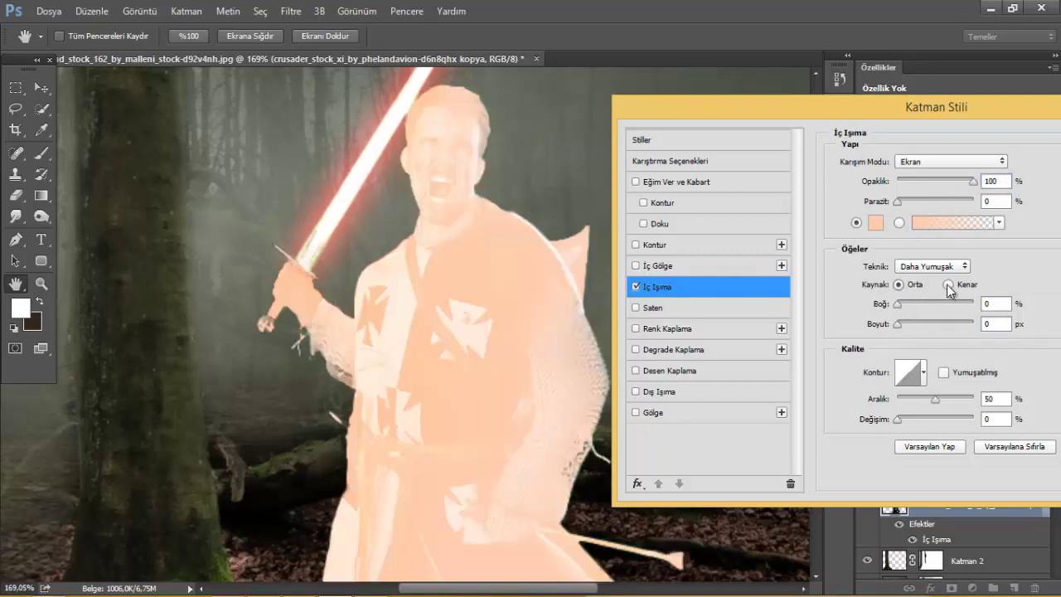
click(947, 285)
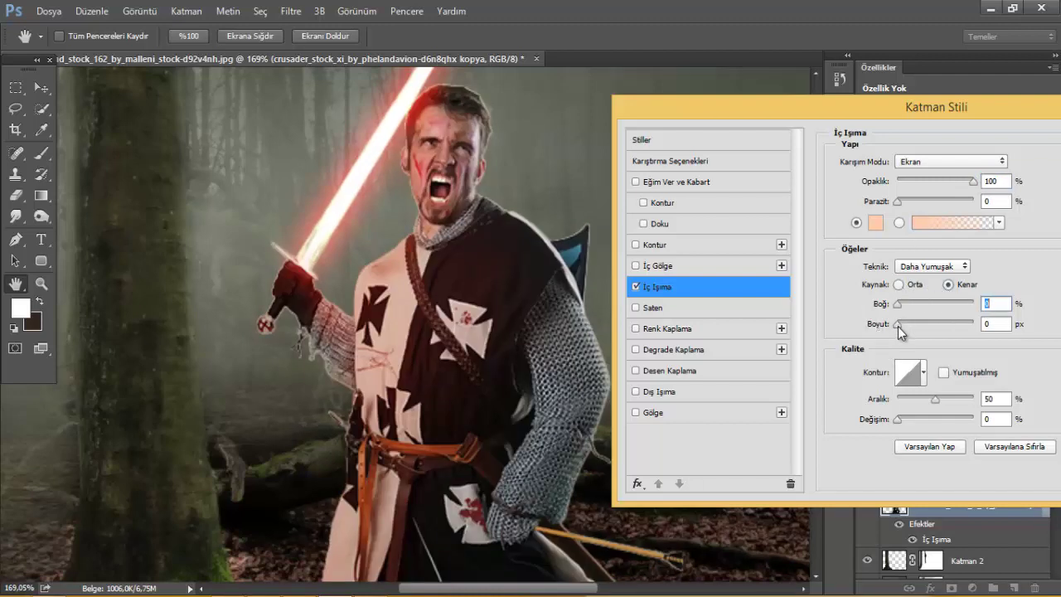
drag(898, 323, 903, 330)
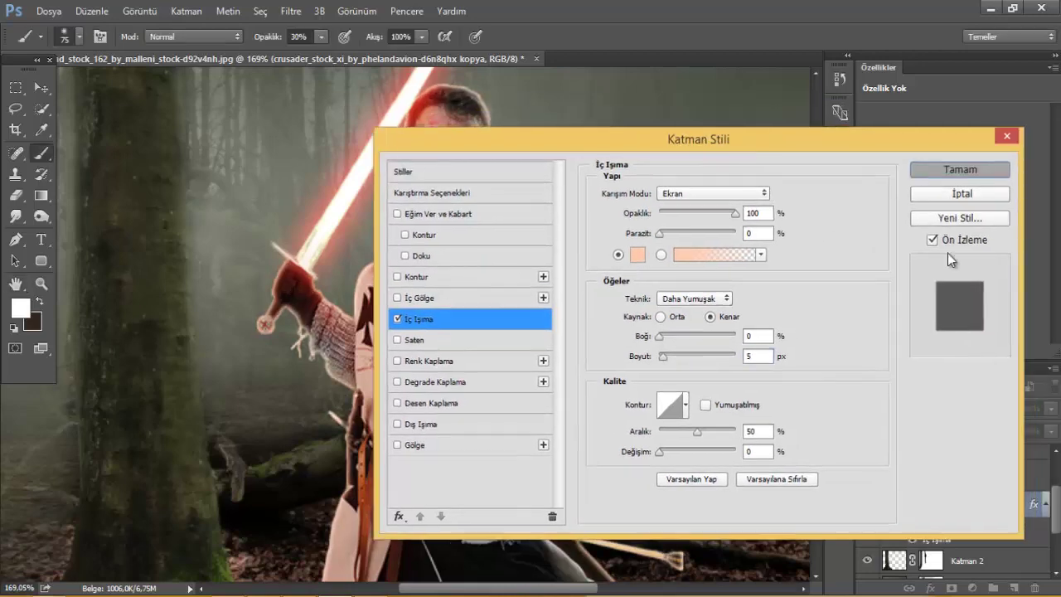
key(Return)
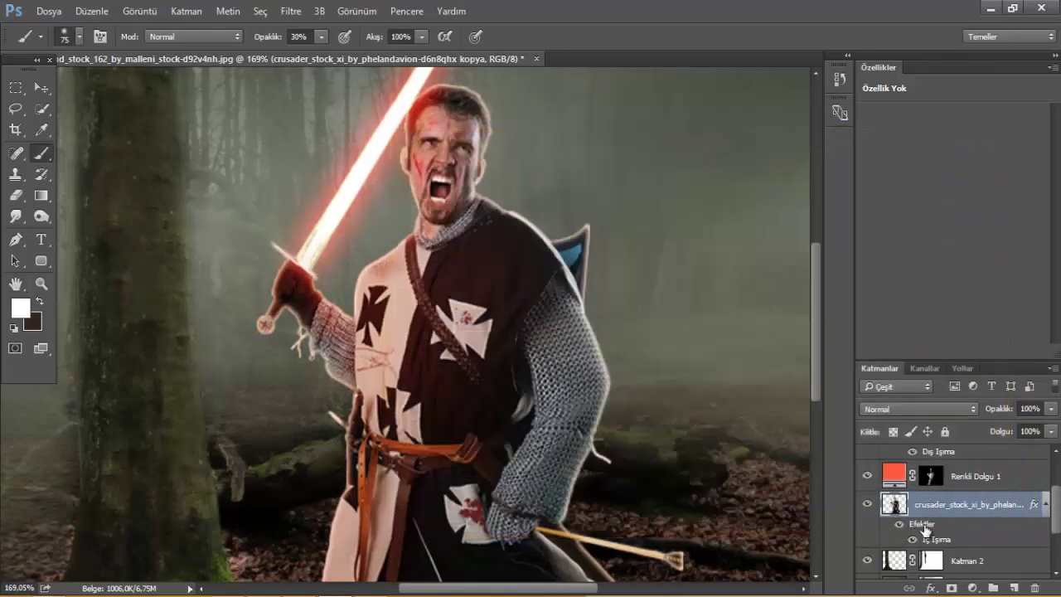
Step: Convert the Inner Glow into its own layer and give it an inverted, hidden mask
right_click(924, 530)
click(937, 474)
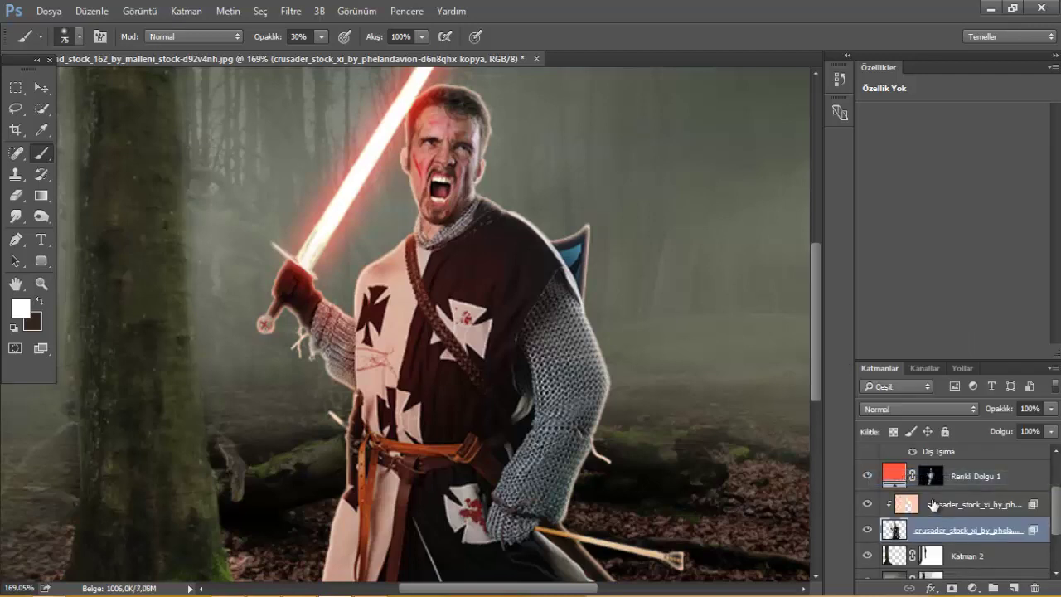
click(932, 504)
click(951, 588)
click(986, 300)
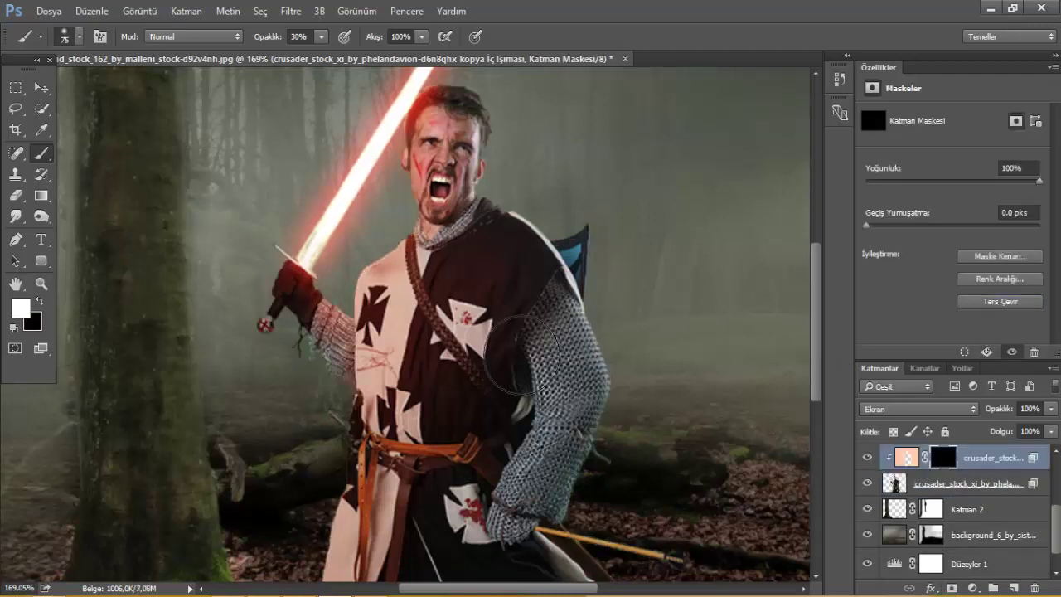
Step: Paint the glow back in at 50% brush opacity on the face, sword hand and arm
drag(390, 229, 369, 229)
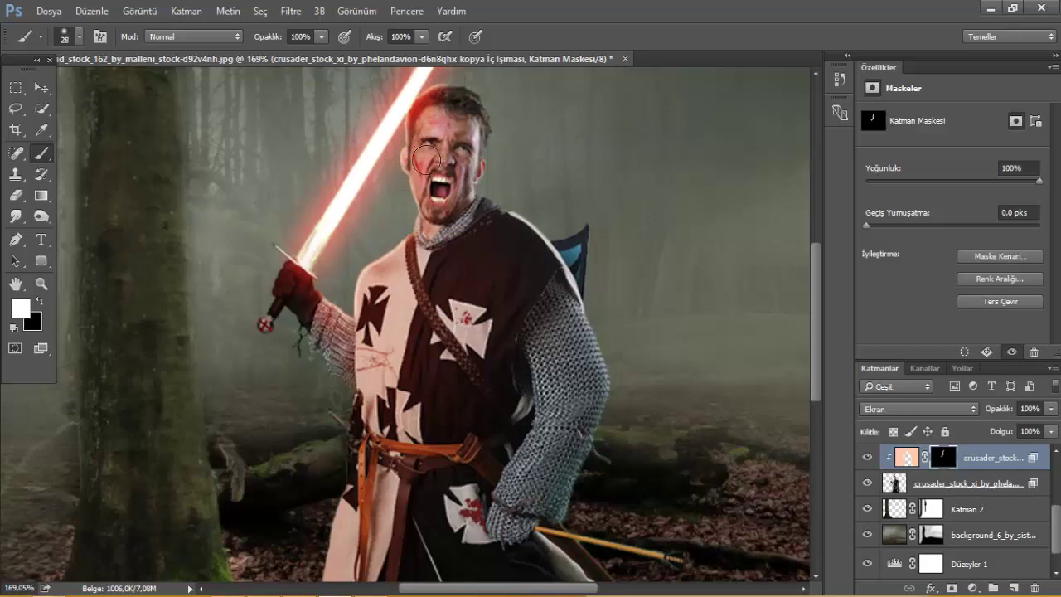
mouse_move(409, 163)
mouse_down()
mouse_move(431, 162)
mouse_move(418, 182)
mouse_up()
key(5)
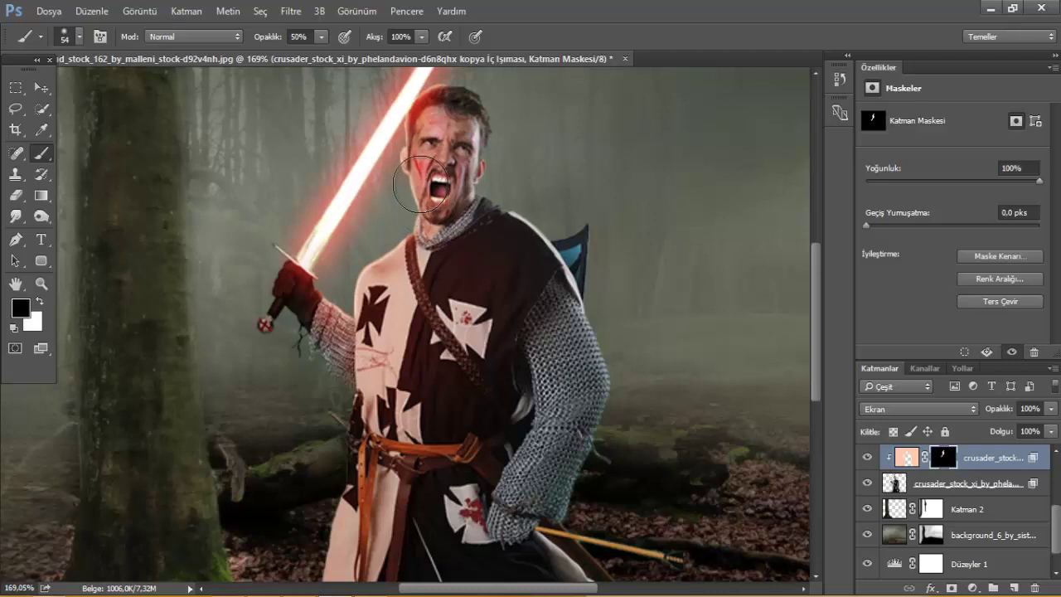
drag(419, 183, 448, 106)
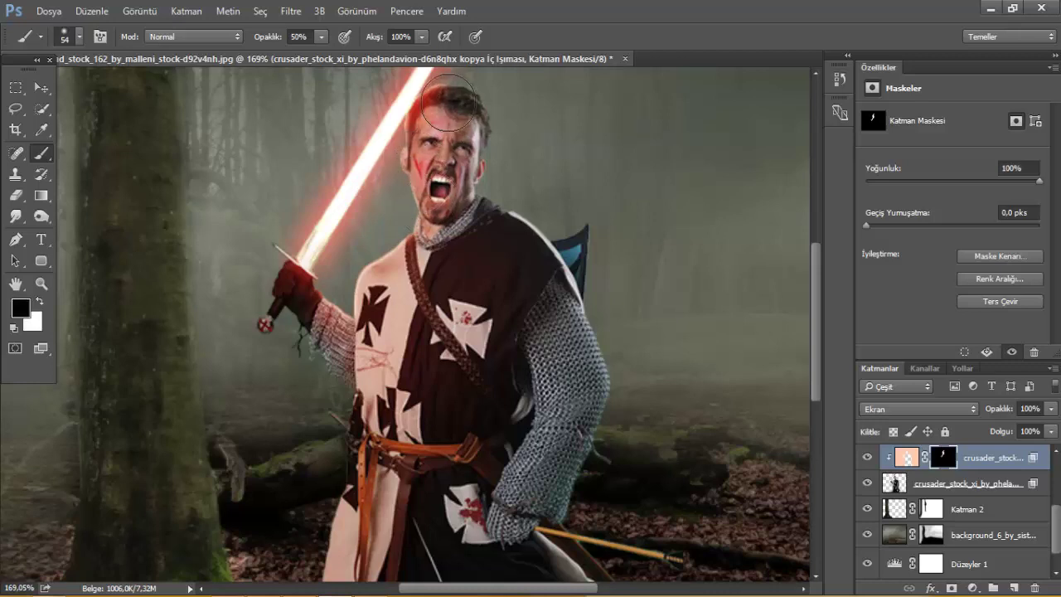
key(x)
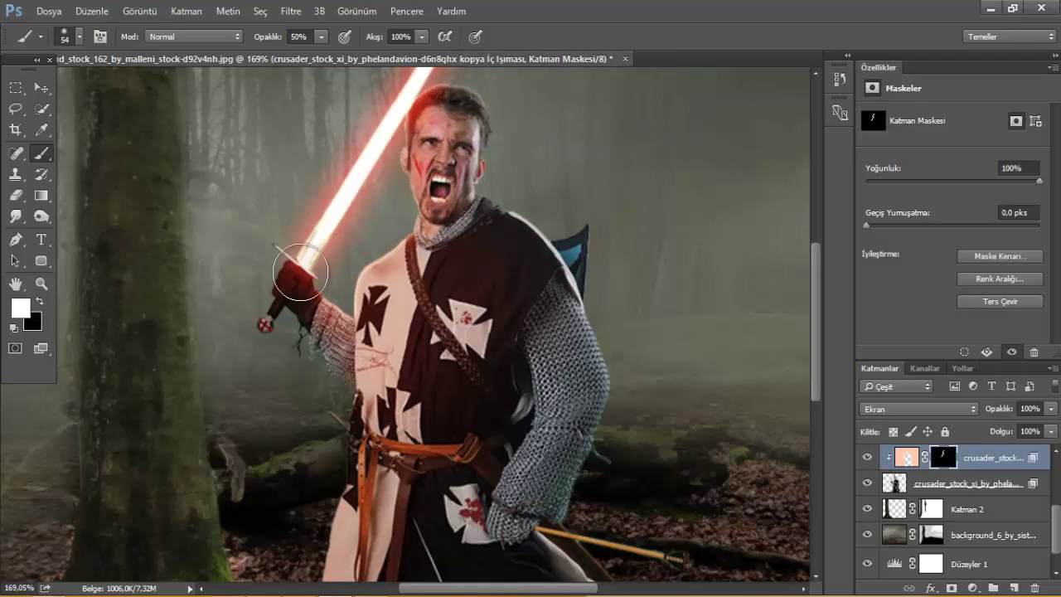
mouse_move(300, 273)
mouse_down()
mouse_move(315, 505)
mouse_move(320, 354)
mouse_up()
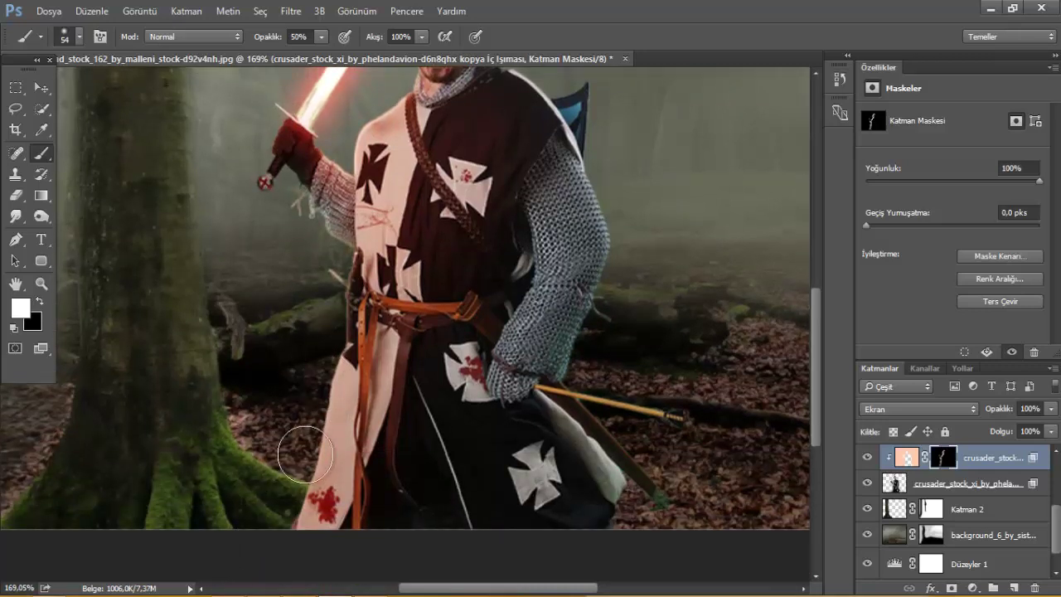
key(x)
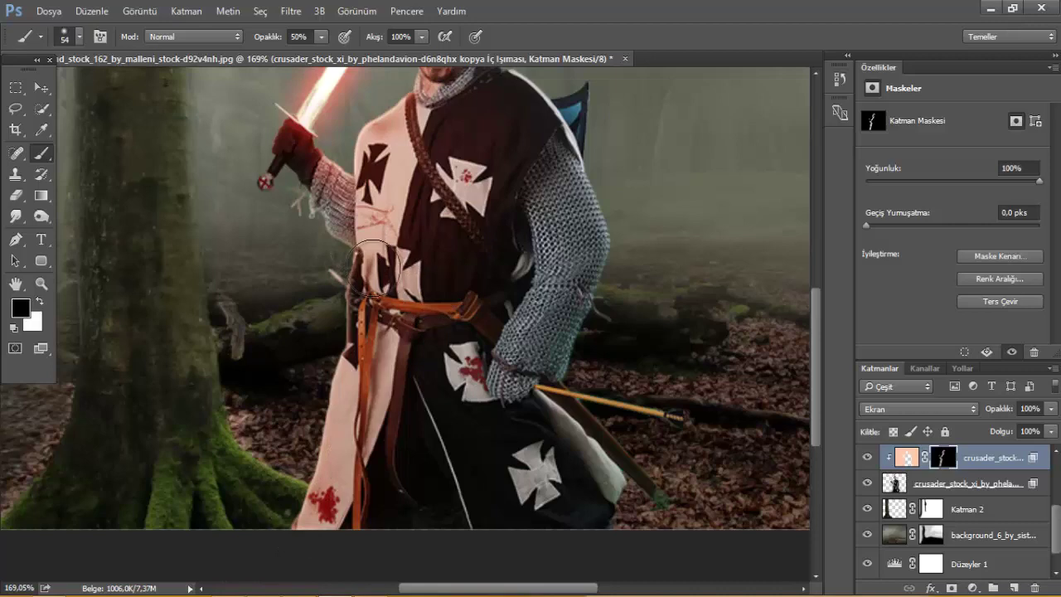
Step: Touch up the glow mask, alternating between white and black paint
scroll(365, 315, down, 3)
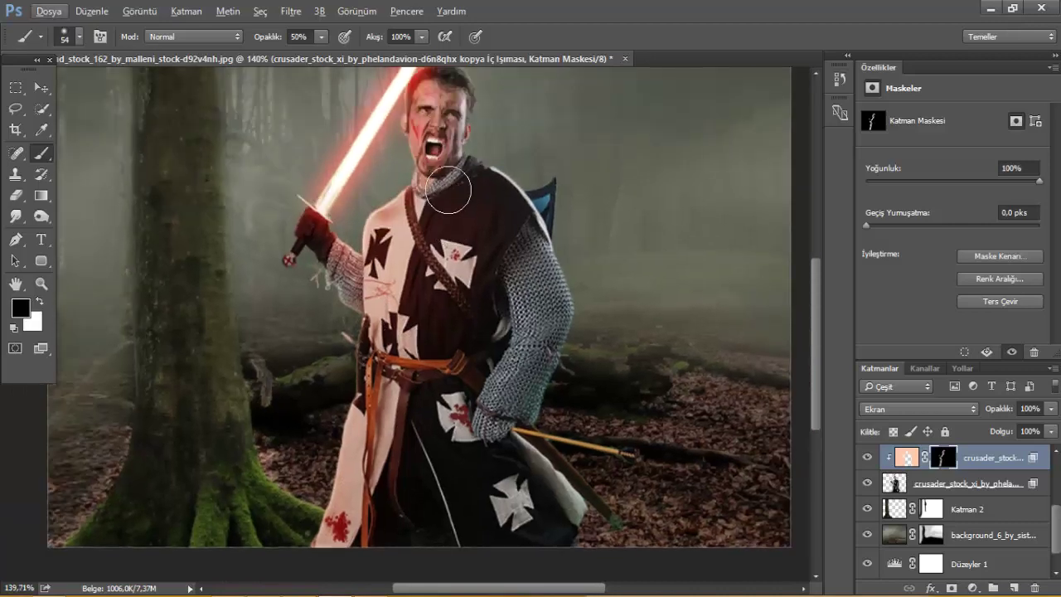
scroll(274, 307, up, 3)
scroll(273, 315, up, 2)
key(x)
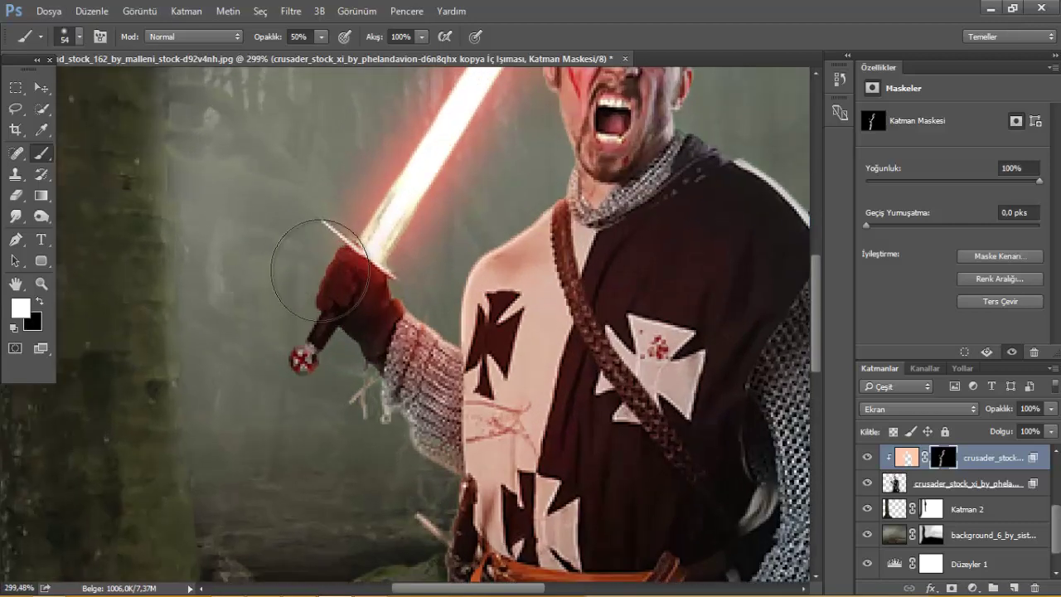
scroll(290, 372, down, 1)
key(x)
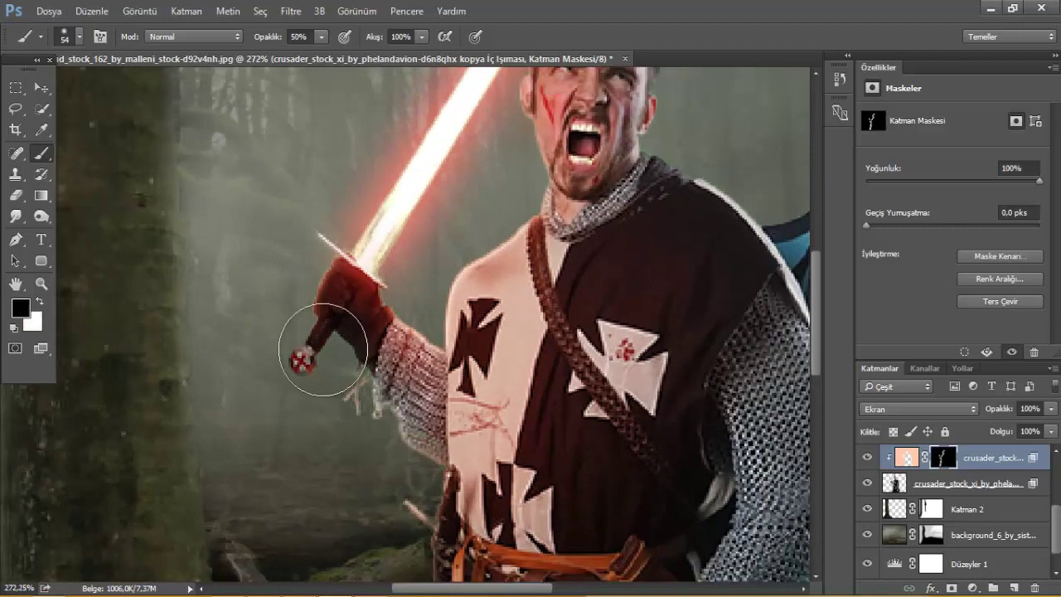
key(x)
scroll(307, 396, down, 2)
scroll(294, 388, down, 1)
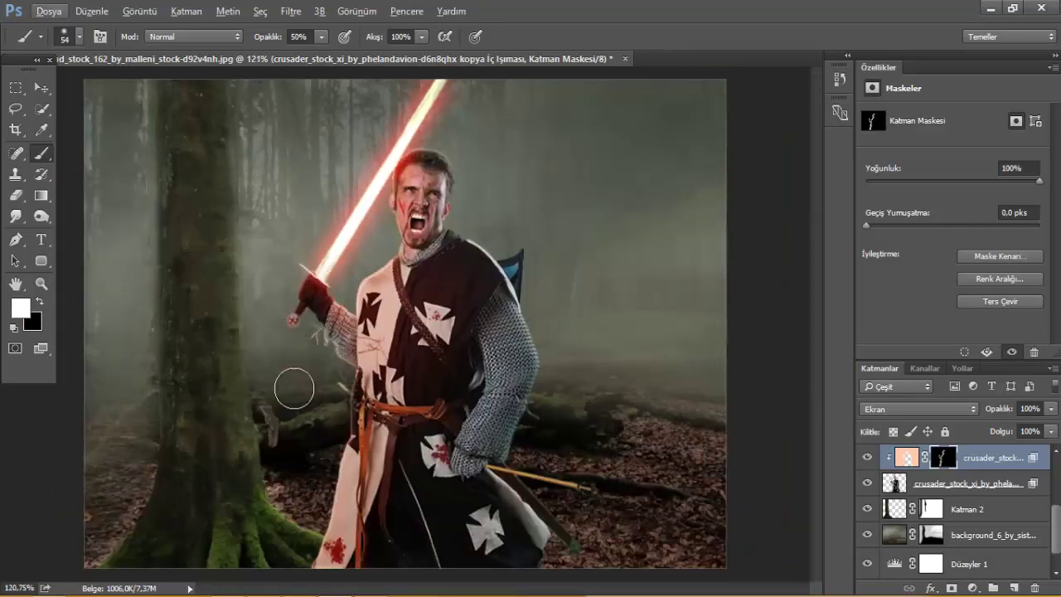
key(x)
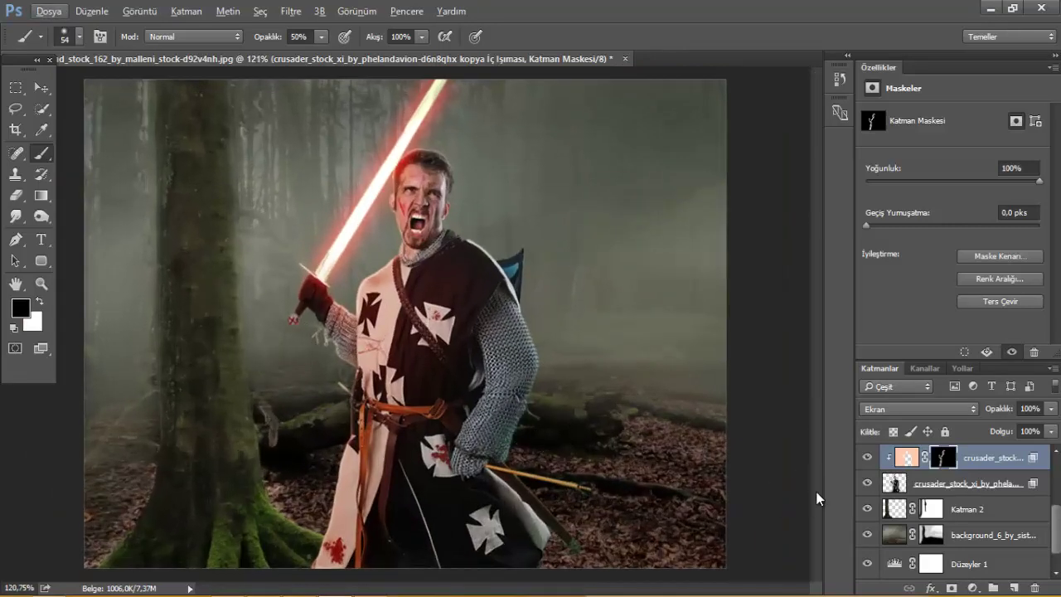
scroll(907, 510, up, 1)
scroll(943, 516, up, 2)
scroll(943, 515, down, 3)
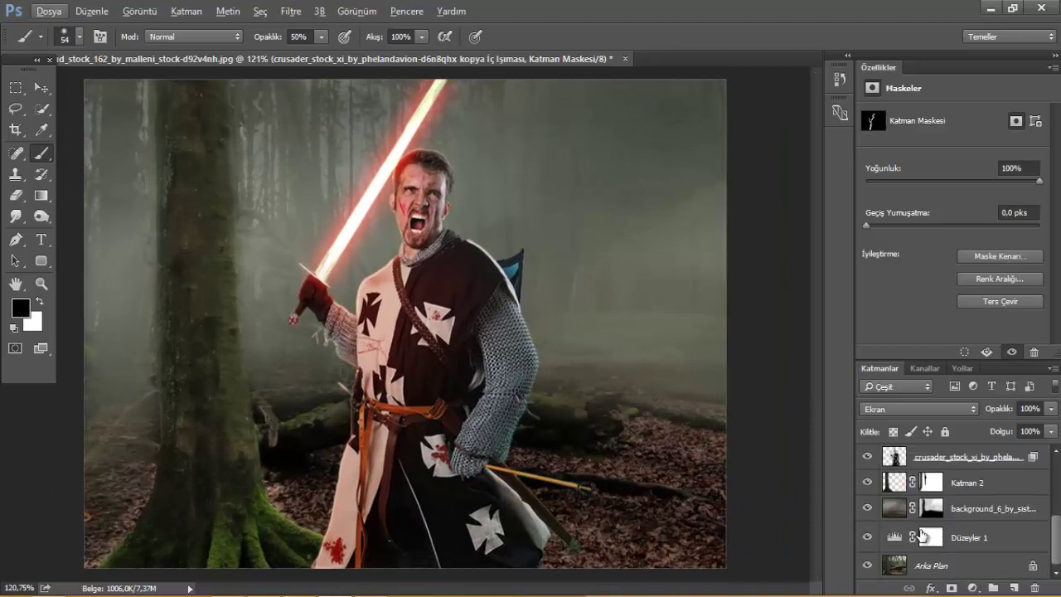
Step: Add a pale orange (#fe976f) Solid Color fill layer above Katman 2
click(889, 484)
click(867, 482)
click(866, 482)
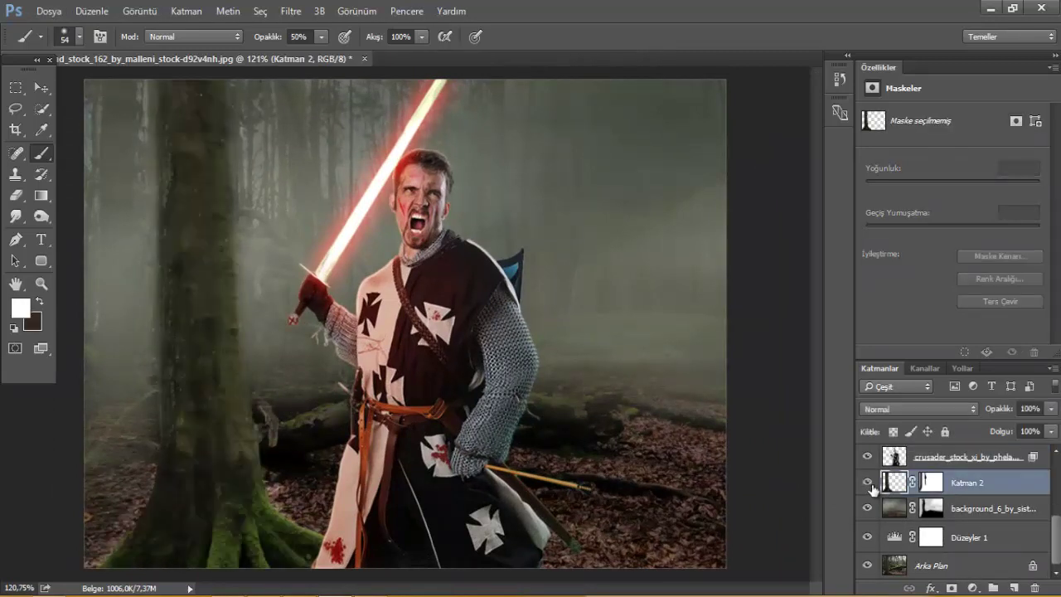
click(973, 588)
click(935, 242)
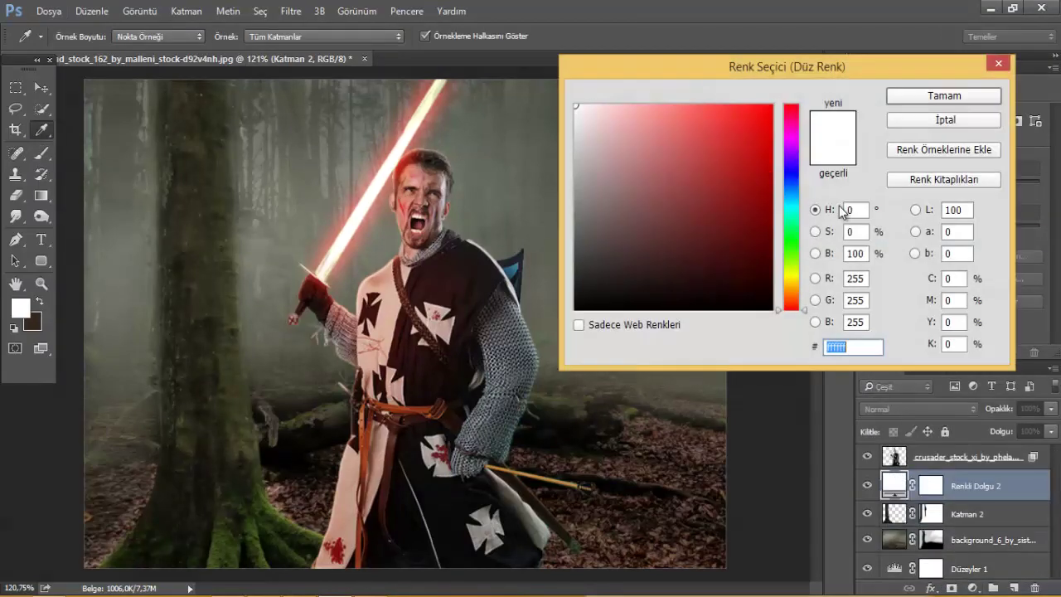
drag(799, 296, 798, 303)
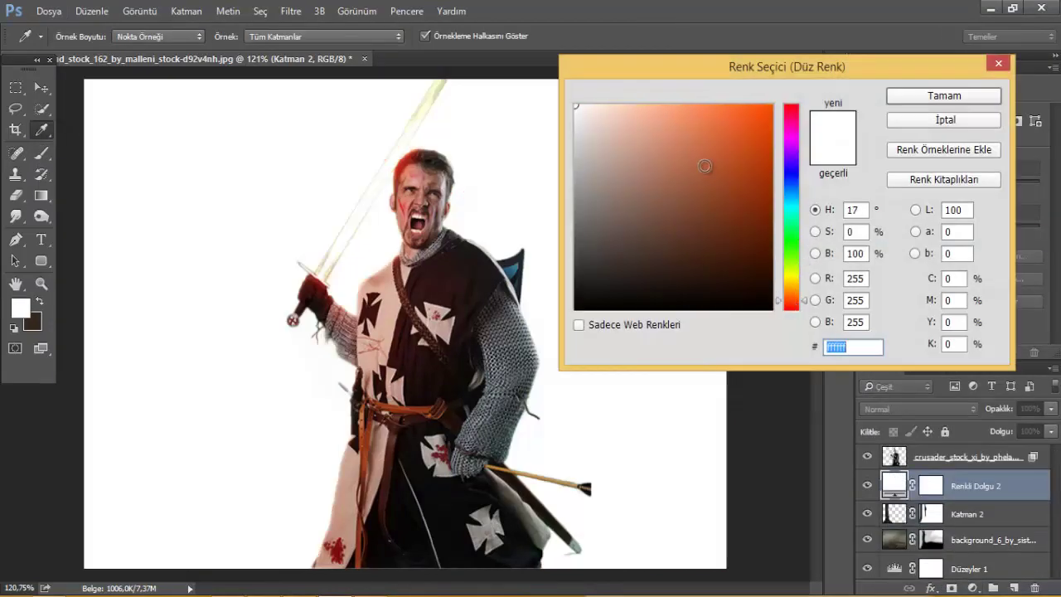
click(686, 106)
click(916, 100)
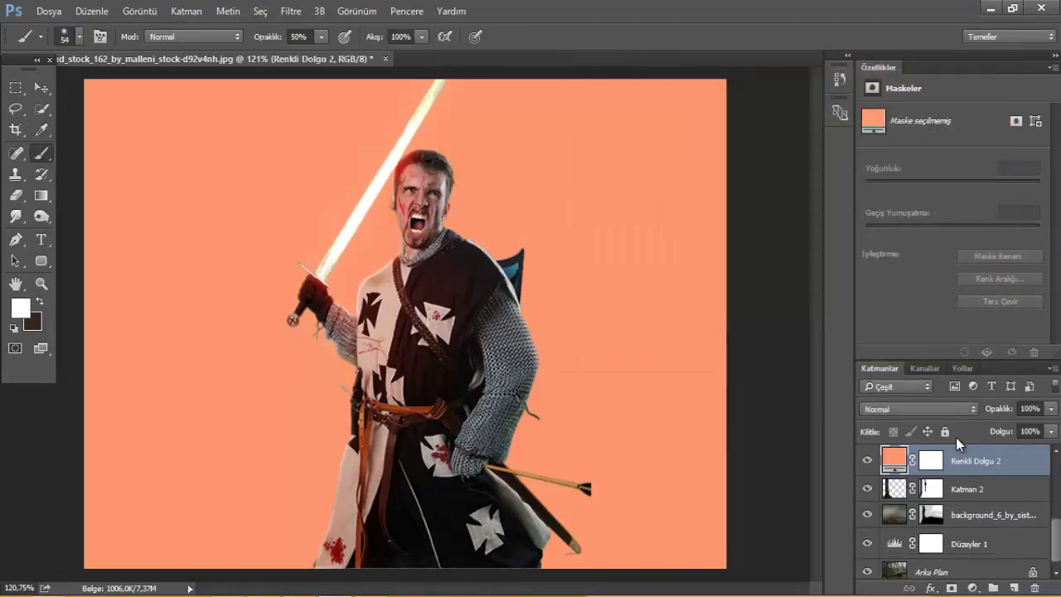
Step: Set the fill to Yumuşak Işık blending and invert its mask to hide it
key(ctrl+2)
click(907, 408)
click(920, 196)
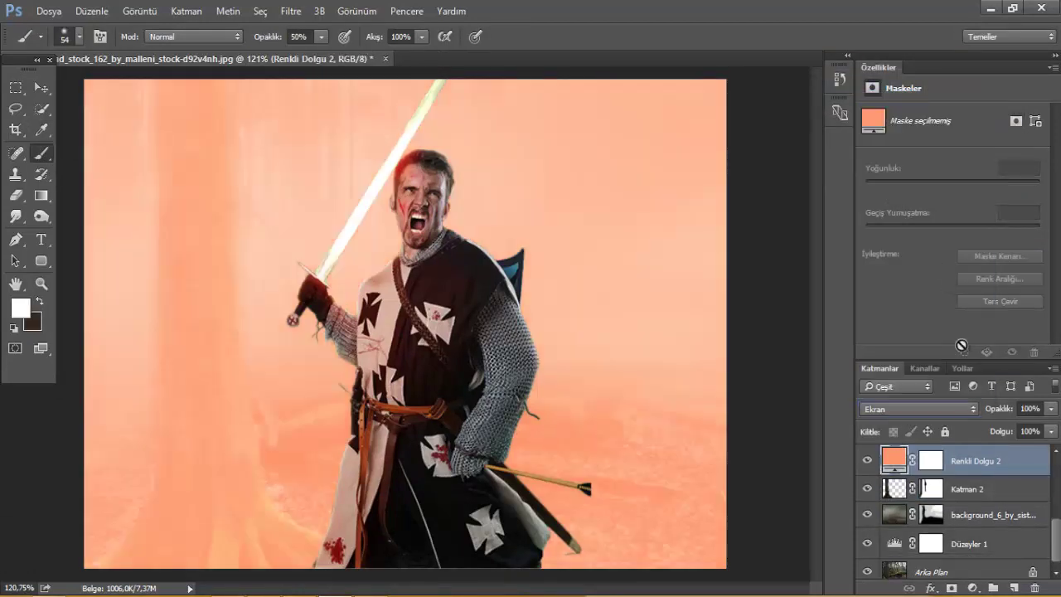
click(931, 464)
click(895, 460)
click(903, 408)
click(915, 257)
click(930, 465)
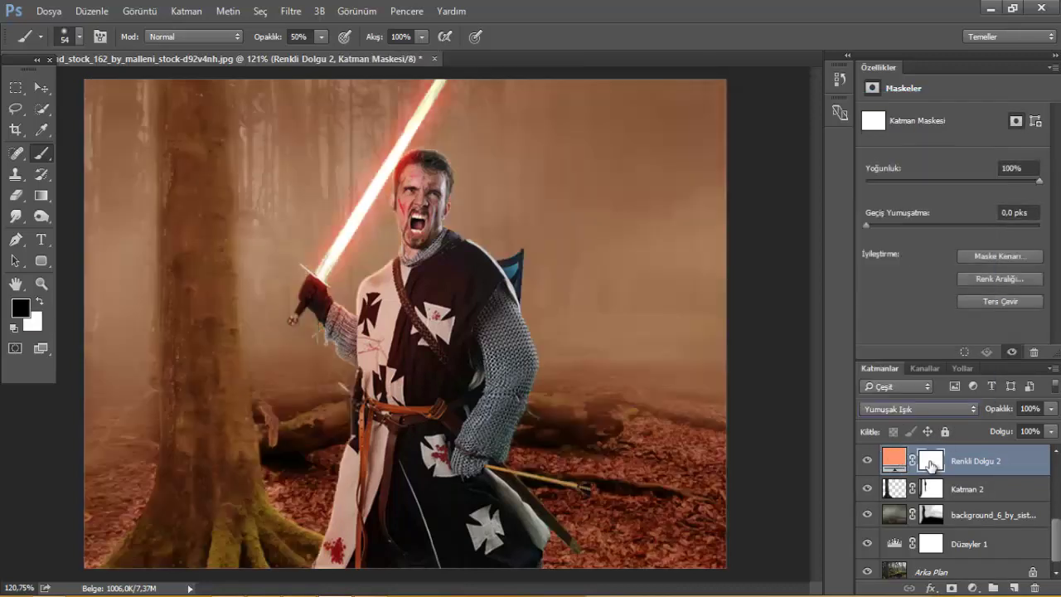
click(976, 306)
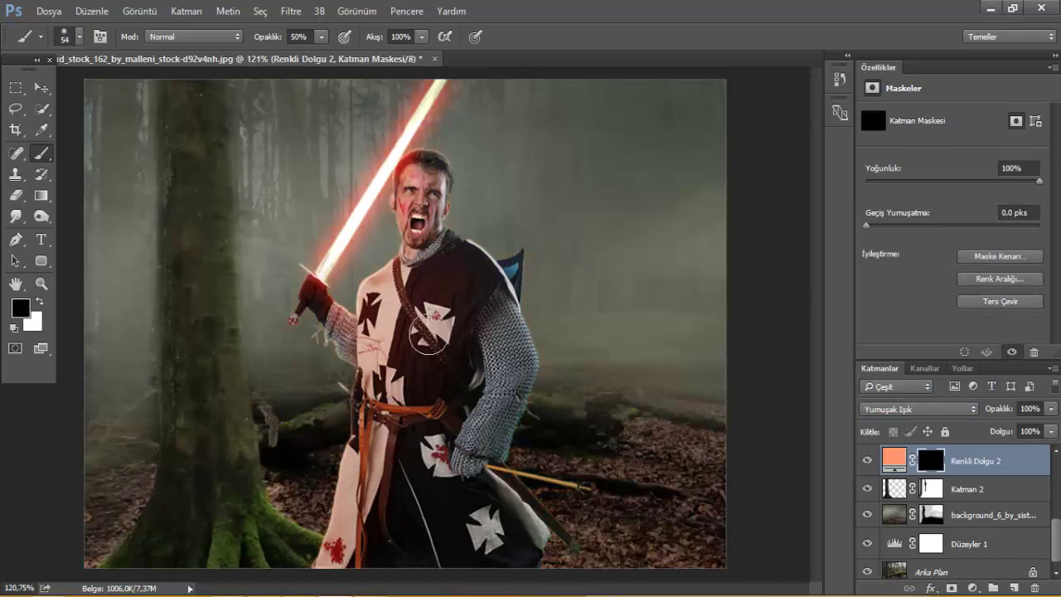
Step: Paint warm light in white beside and down the tree trunk
scroll(238, 442, down, 3)
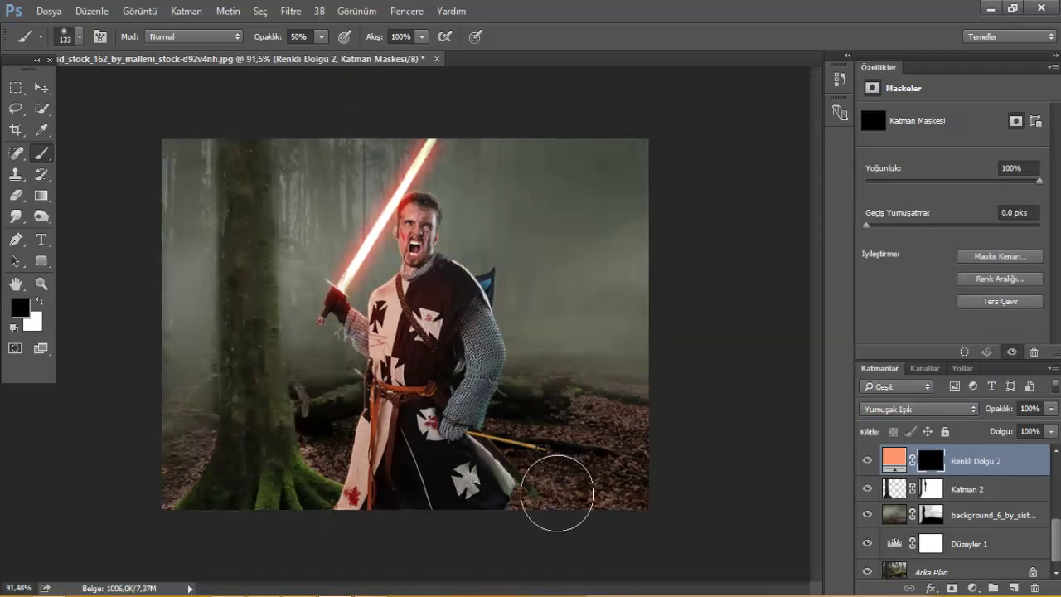
key(x)
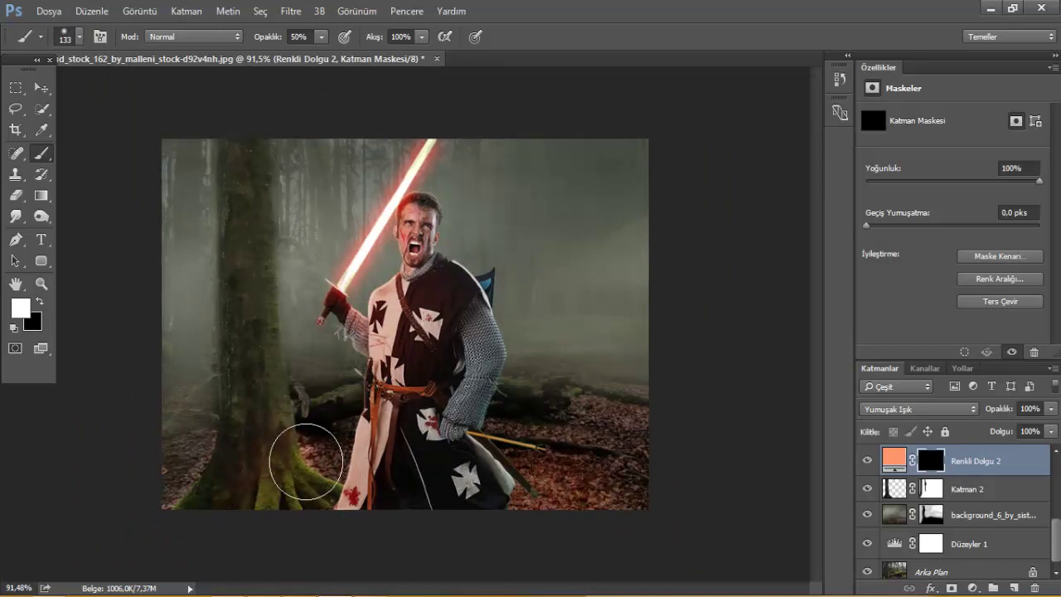
drag(301, 375, 292, 285)
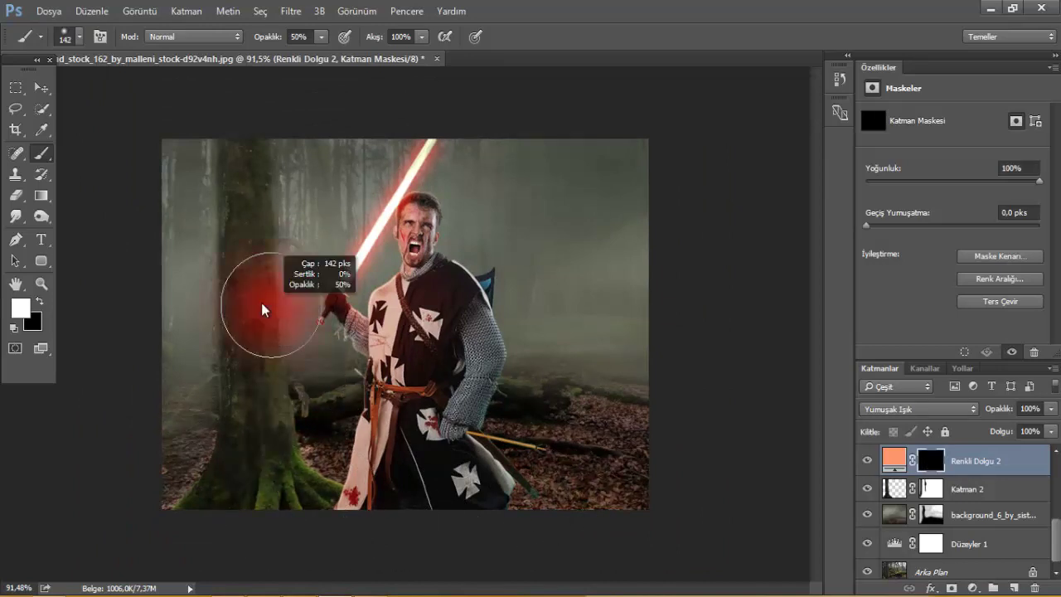
scroll(226, 279, up, 3)
drag(233, 213, 222, 209)
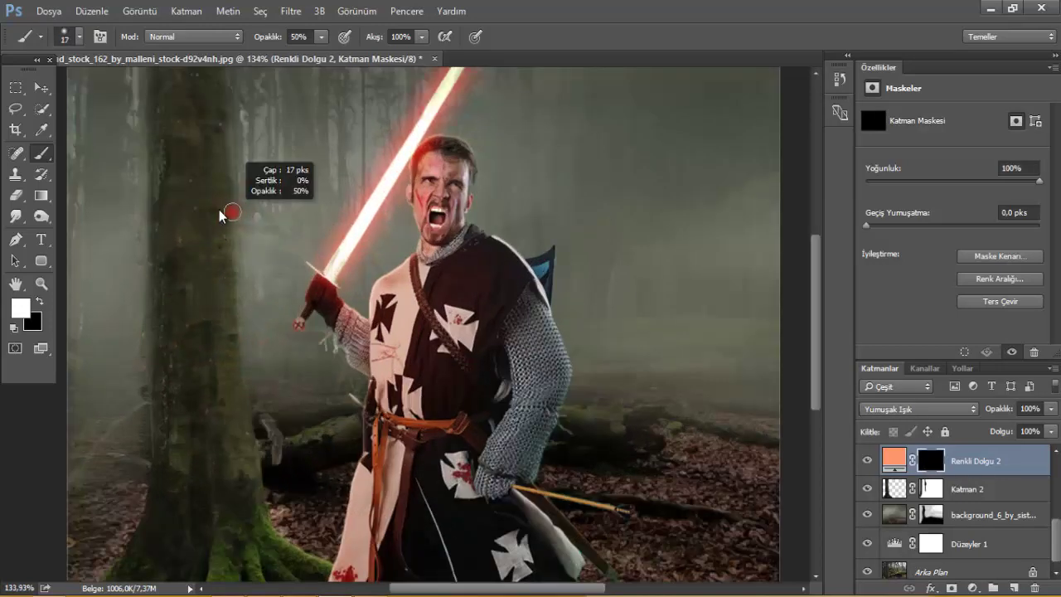
drag(243, 353, 245, 377)
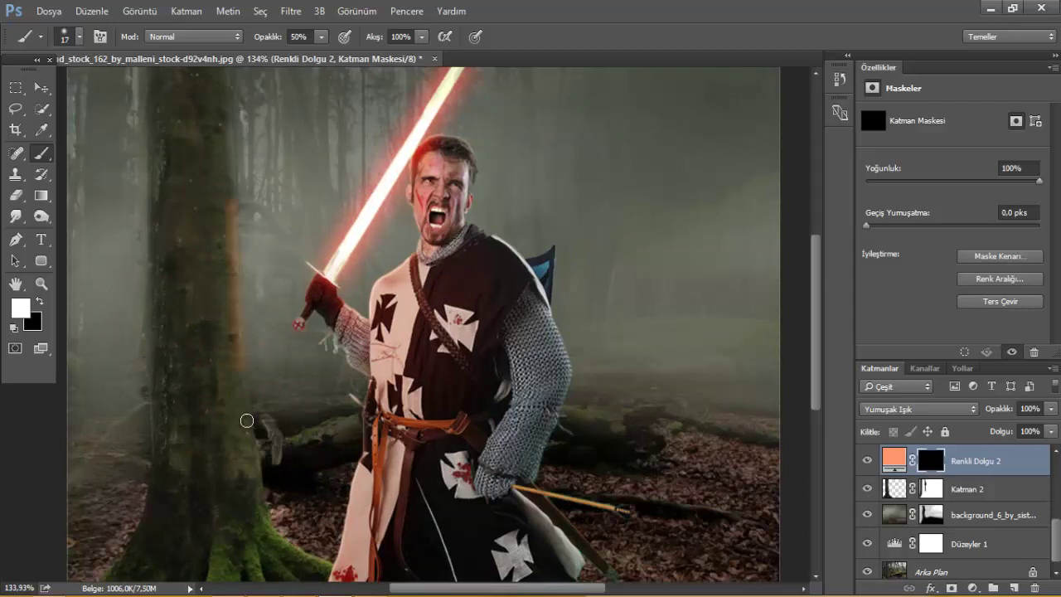
scroll(263, 489, down, 3)
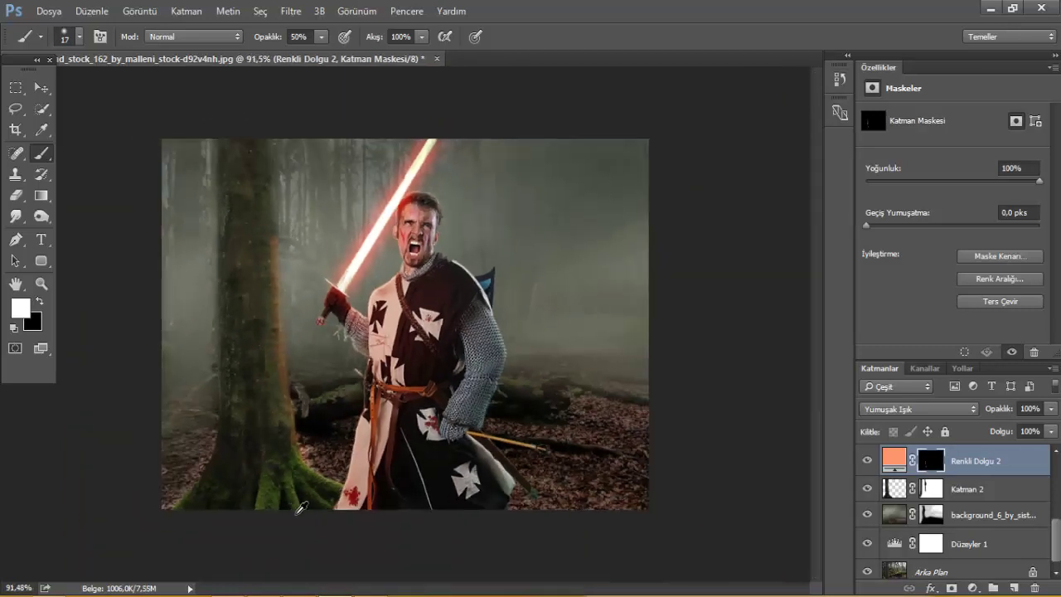
drag(283, 442, 272, 402)
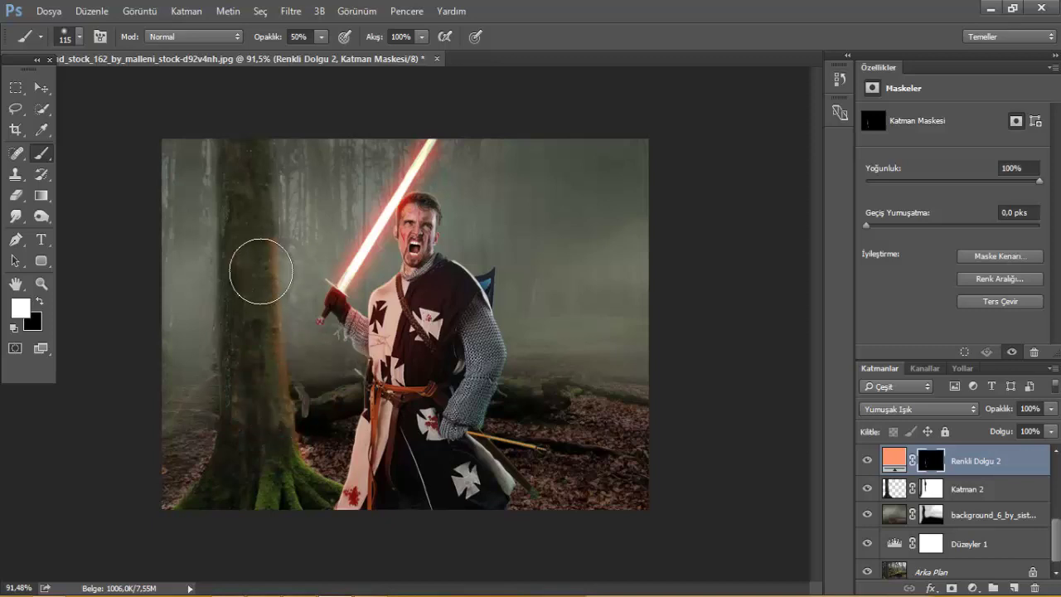
drag(260, 267, 267, 430)
Step: Undo two stray trunk strokes and paint warm light onto the tree base
key(ctrl+z)
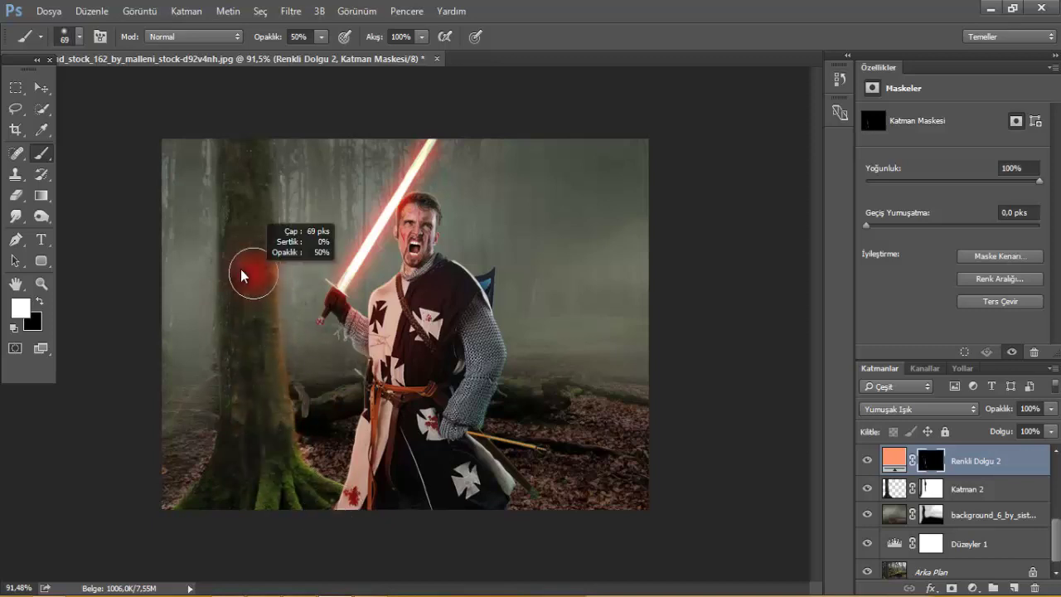
mouse_move(254, 277)
mouse_down()
mouse_move(258, 269)
mouse_move(282, 327)
mouse_up()
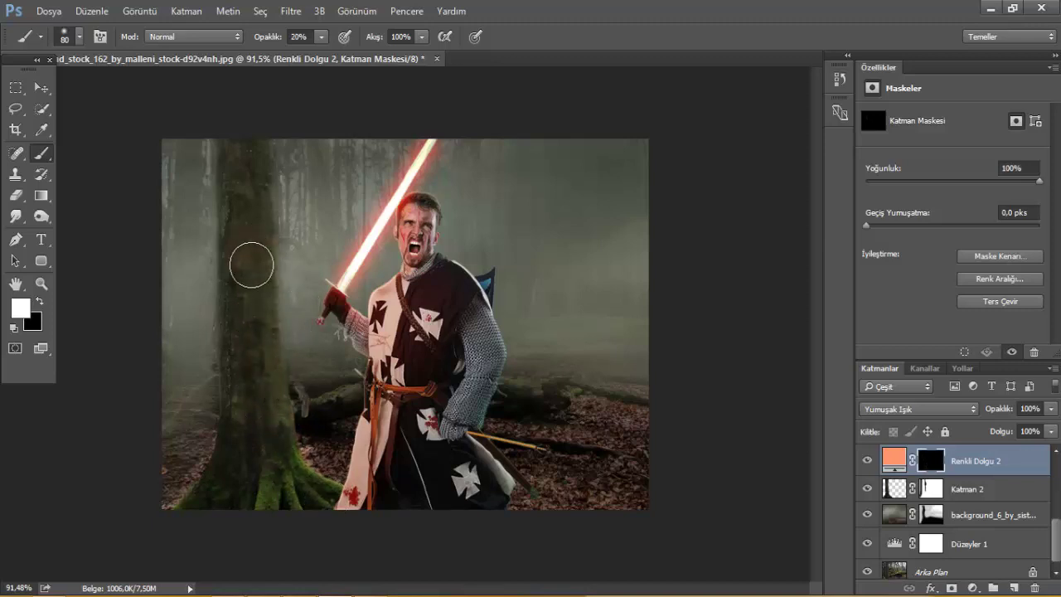
key(ctrl+z)
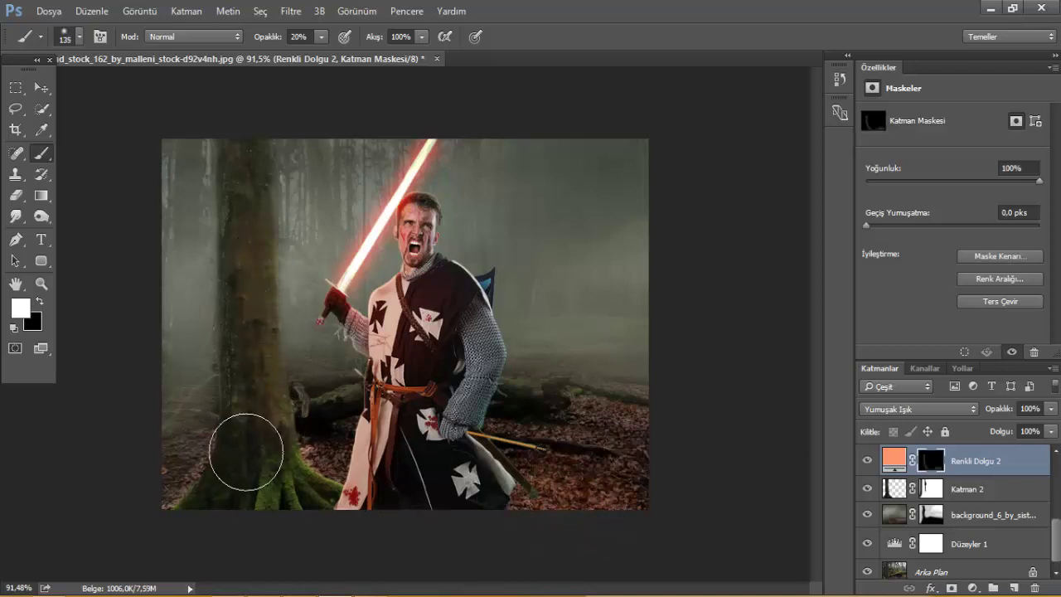
drag(245, 445, 340, 502)
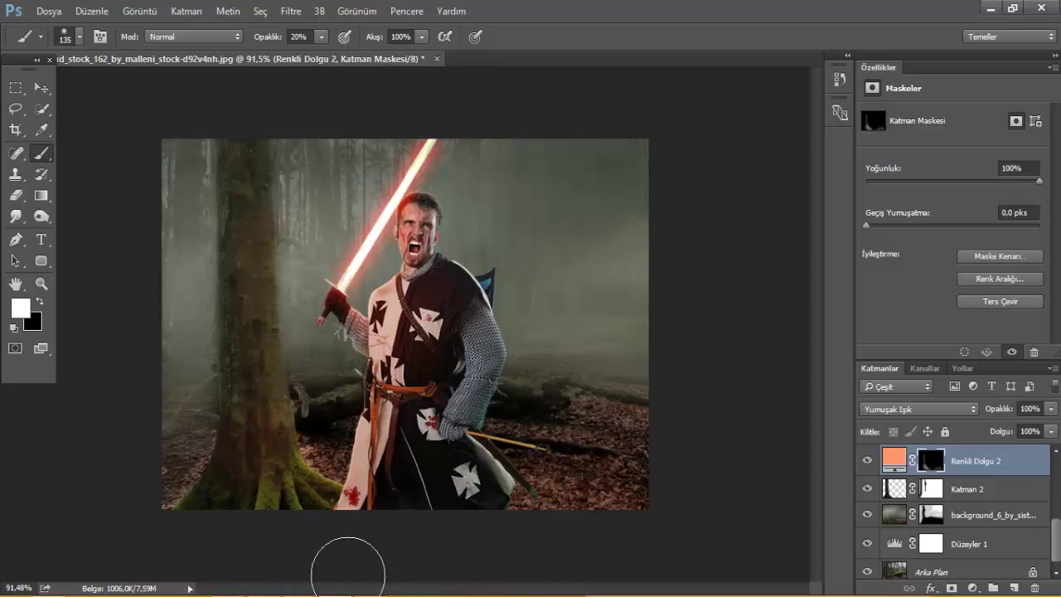
drag(302, 362, 258, 355)
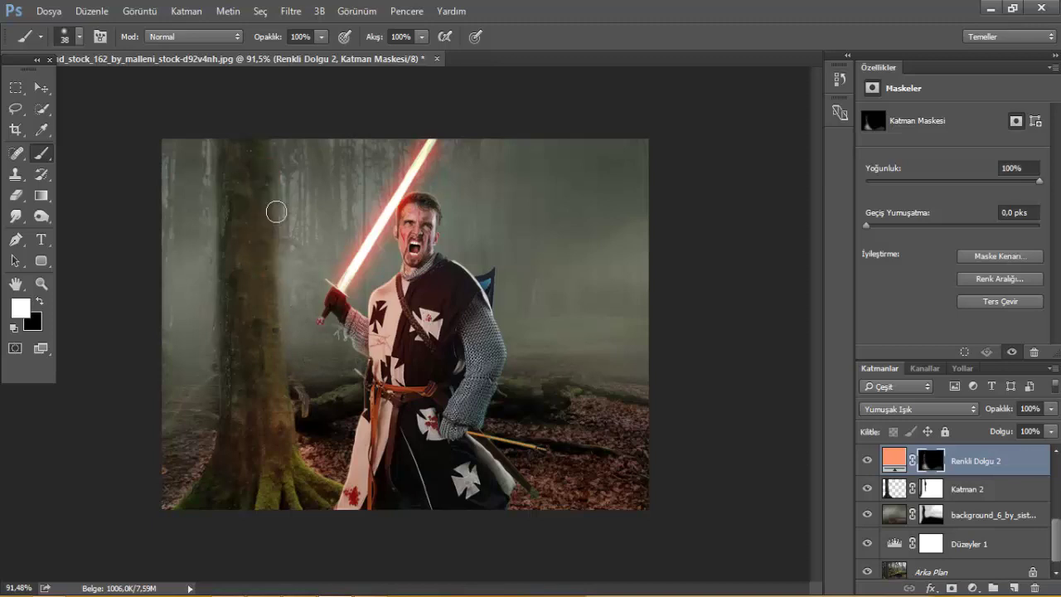
Step: Tone down the glow along the trunk's right edge with a 10–21 px brush
drag(265, 176, 228, 163)
scroll(265, 169, up, 3)
scroll(265, 169, up, 2)
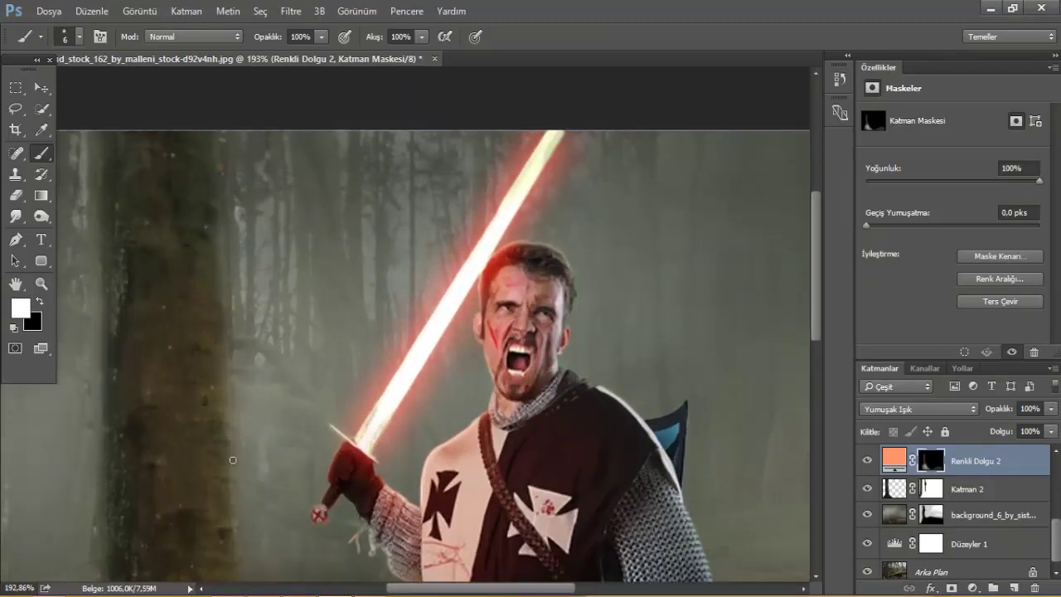
scroll(233, 460, down, 3)
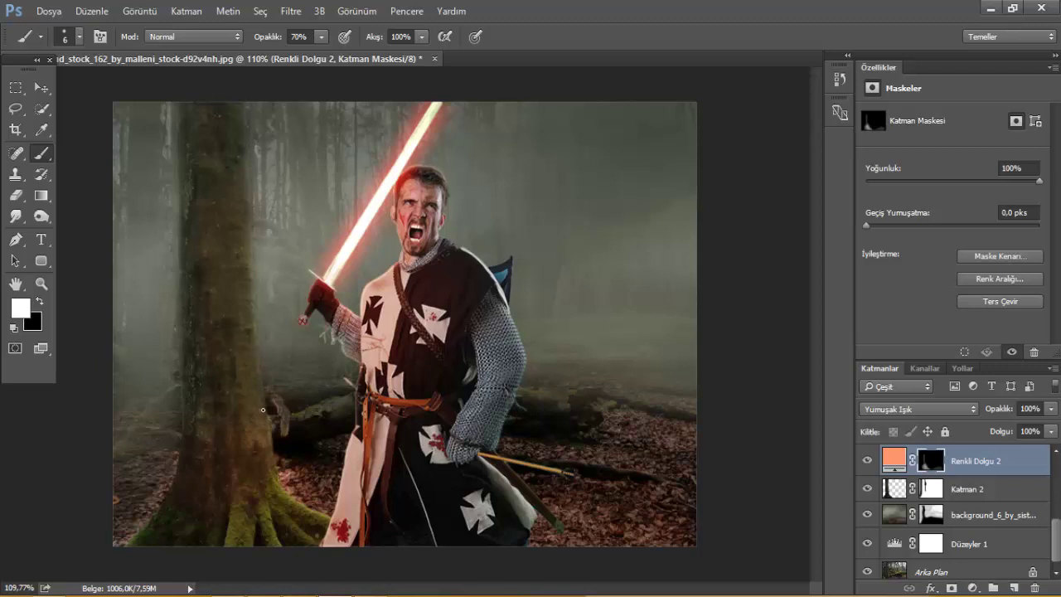
drag(258, 240, 258, 396)
key(bracketright)
key(bracketright)
key(bracketright)
key(bracketleft)
drag(262, 158, 244, 155)
scroll(242, 93, down, 2)
scroll(248, 173, up, 1)
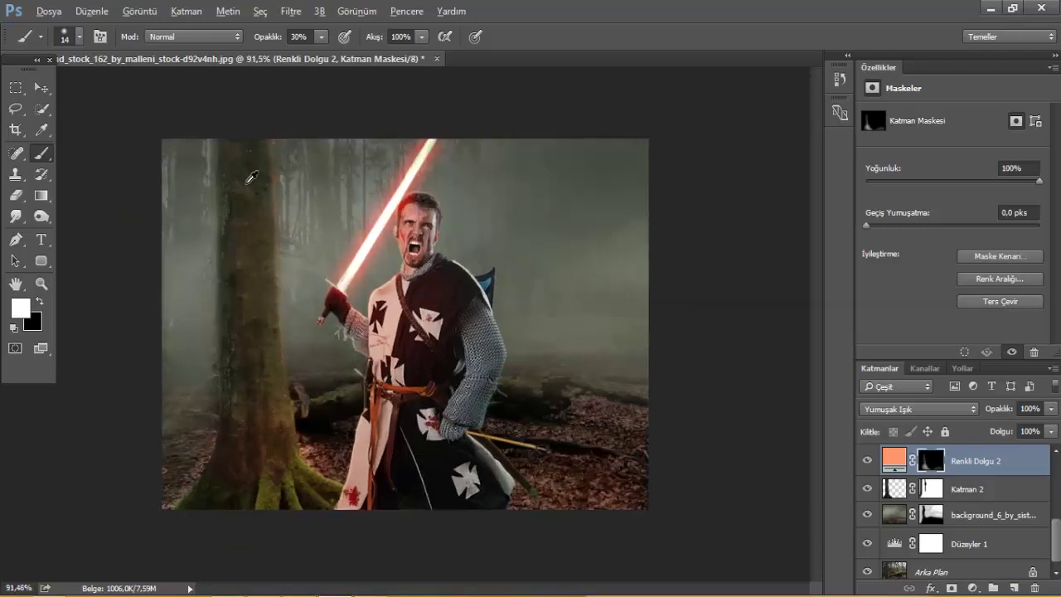
scroll(248, 173, up, 3)
Step: Switch to black paint and enlarge the brush to 91 px
key(x)
right_click(245, 133)
click(232, 121)
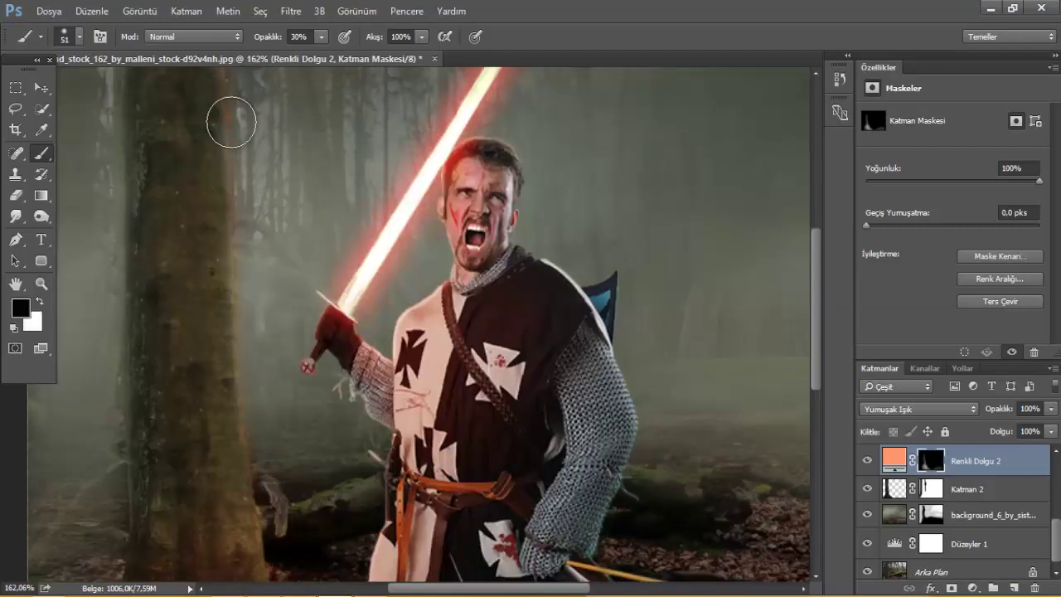
scroll(273, 166, down, 3)
scroll(290, 232, down, 2)
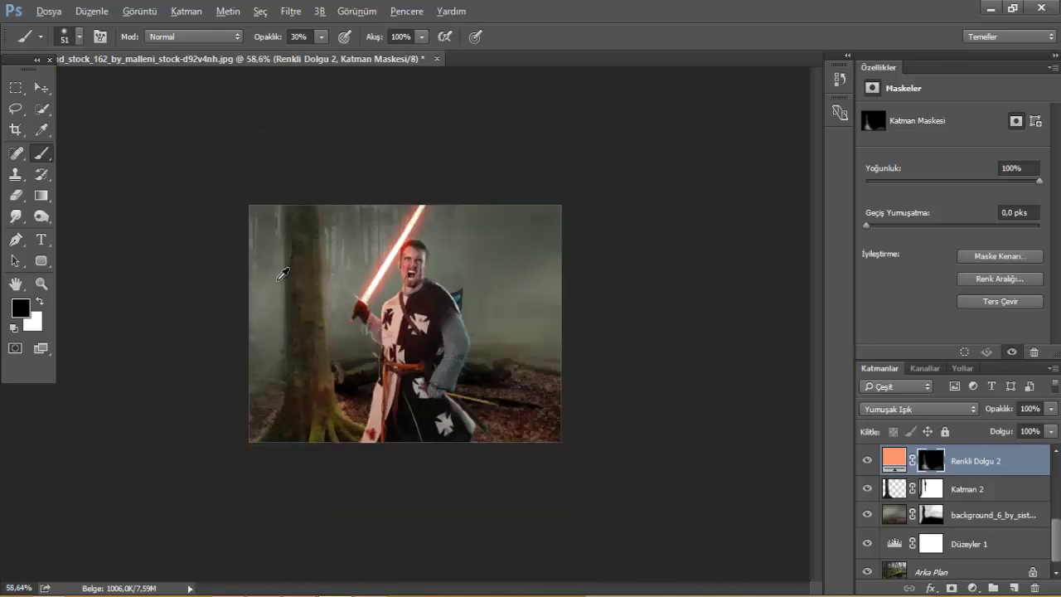
scroll(276, 279, up, 1)
scroll(332, 315, up, 1)
alt+right_click(359, 344)
drag(359, 345, 389, 382)
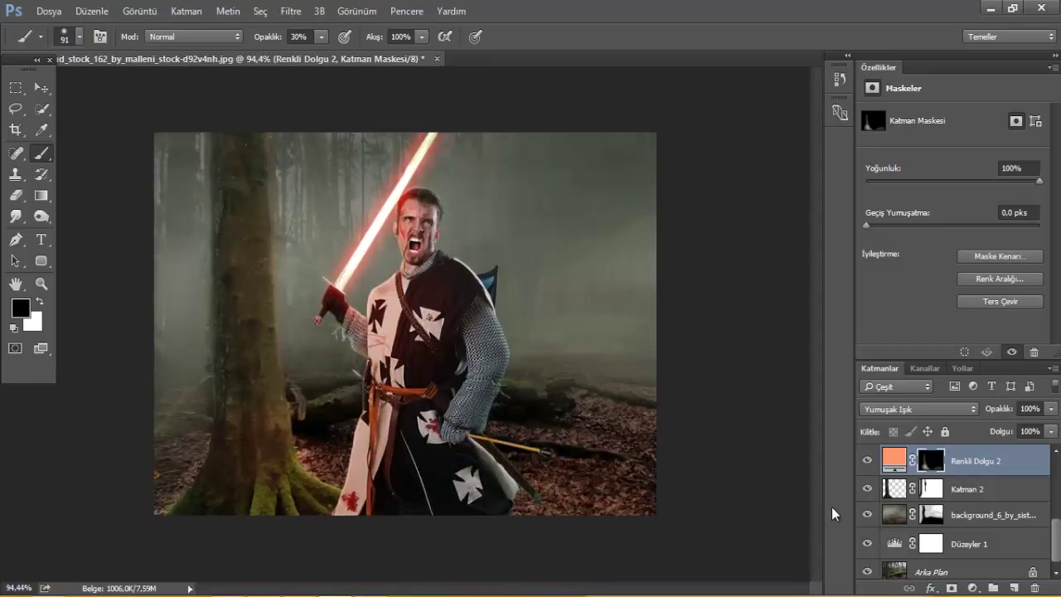
Step: Add a Solid Color fill layer above Renkli Dolgu 2 in dark brown #47322d
scroll(957, 518, up, 5)
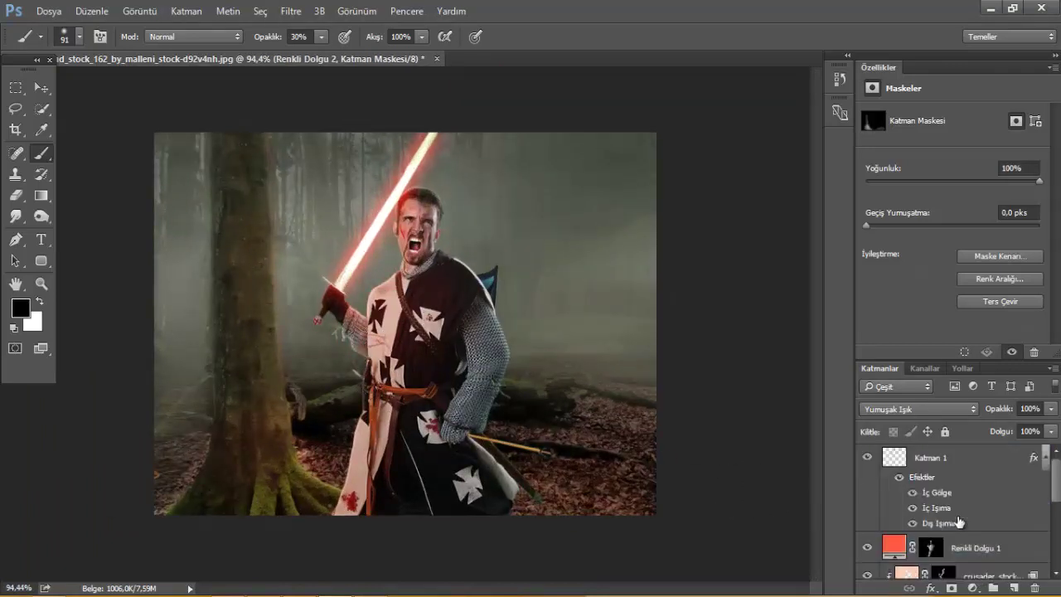
click(957, 455)
scroll(998, 554, down, 5)
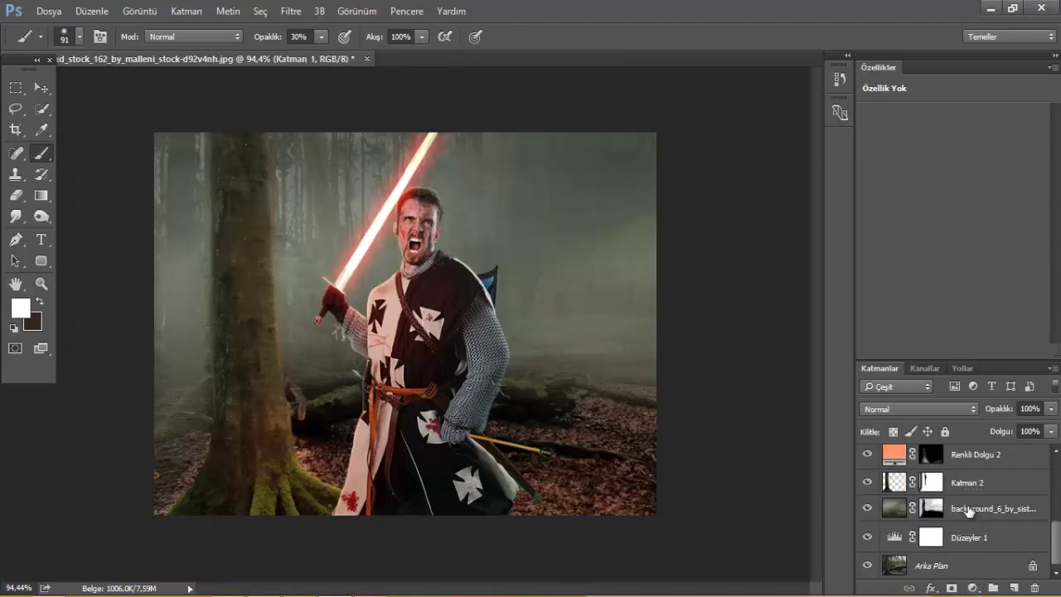
click(964, 462)
click(973, 587)
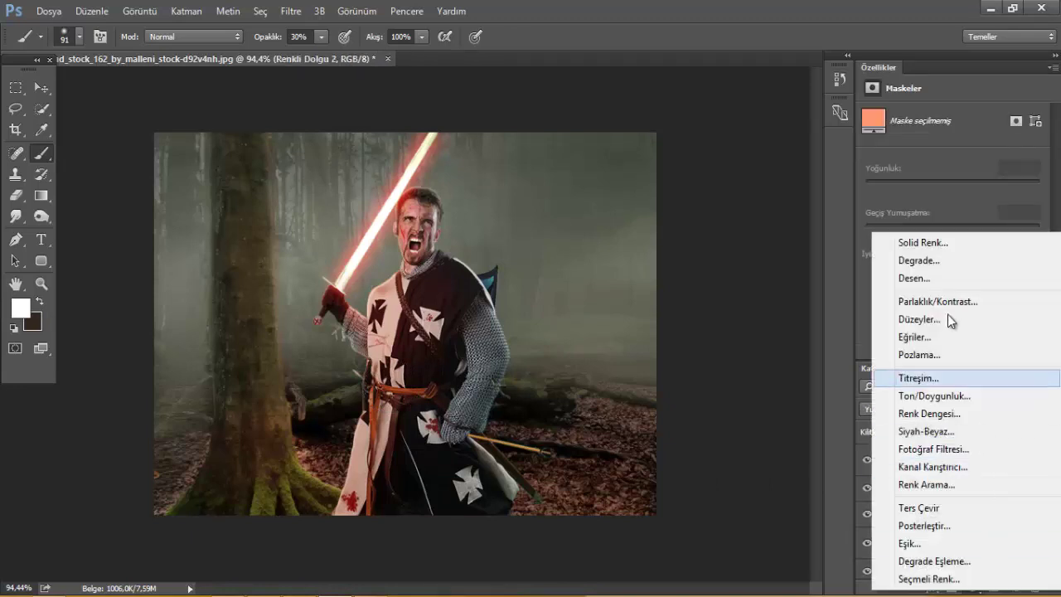
click(925, 245)
text(000000)
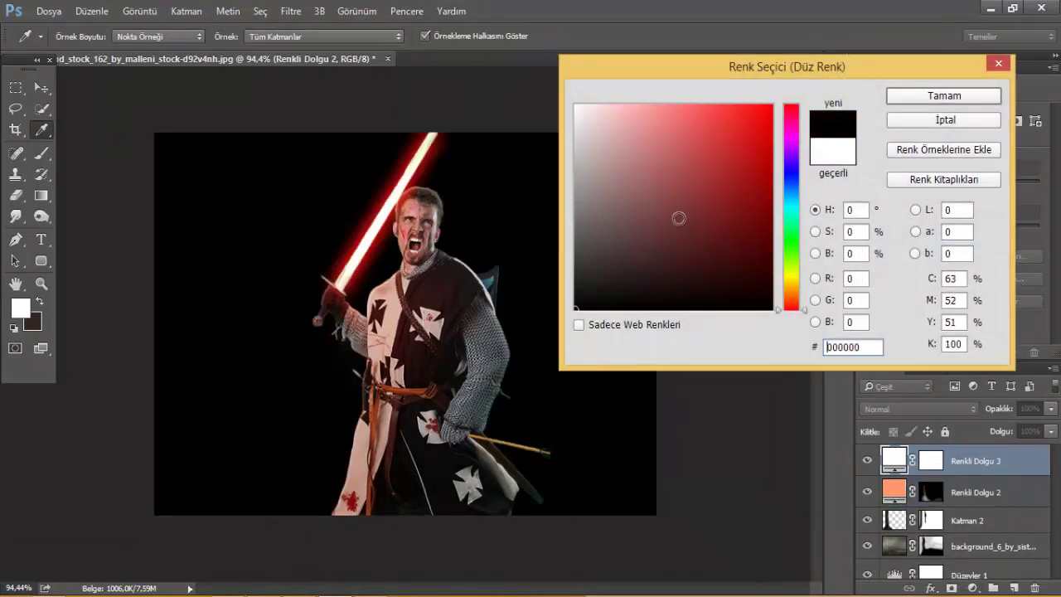
drag(781, 184, 791, 305)
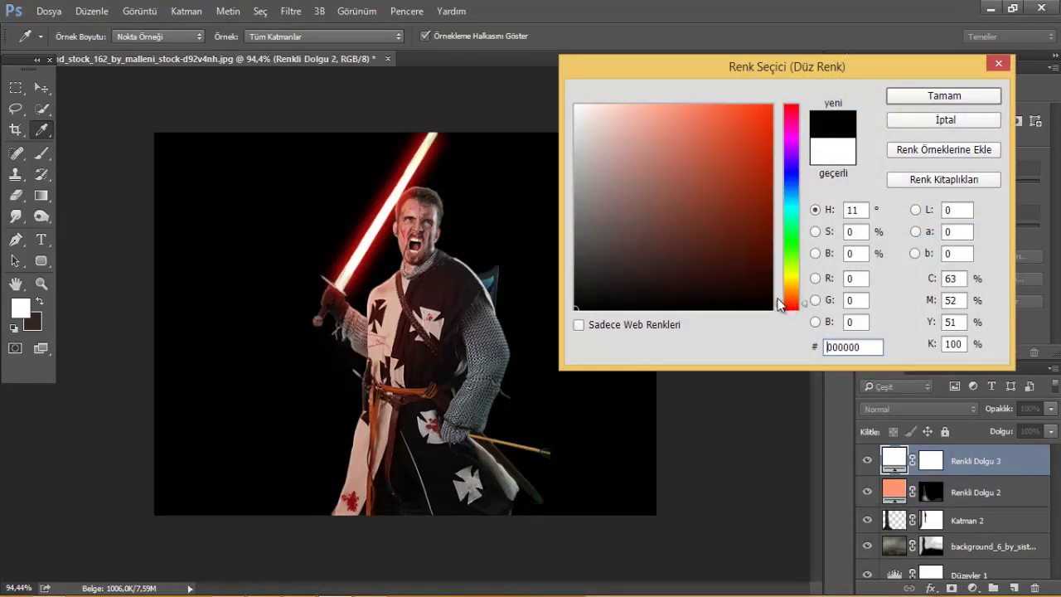
click(671, 225)
drag(682, 234, 627, 263)
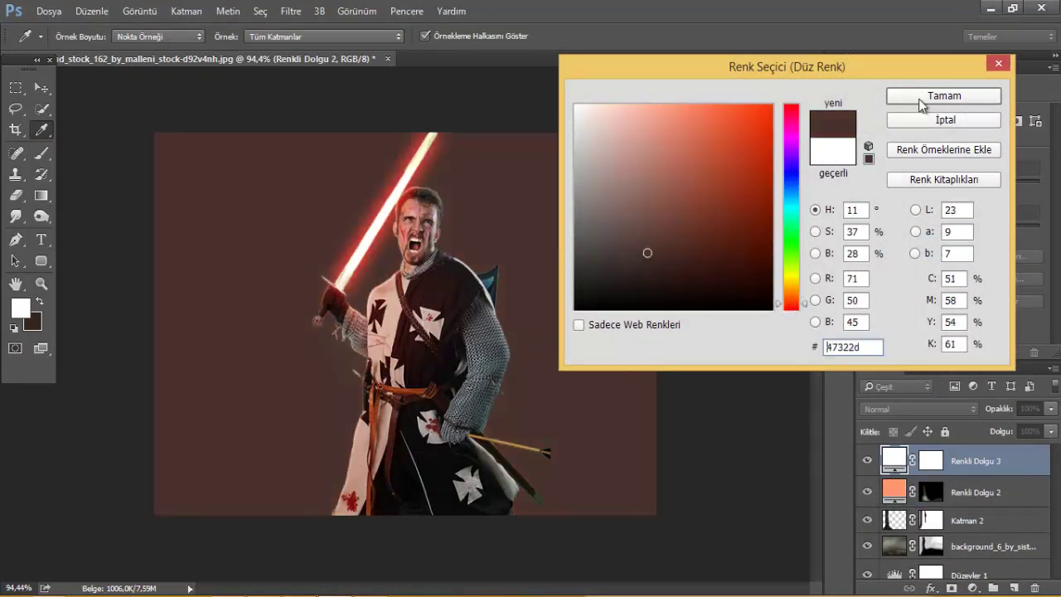
click(921, 98)
Step: Set the brown fill to Soft Light, invert its mask, and paint white into both lower corners
click(920, 408)
click(892, 252)
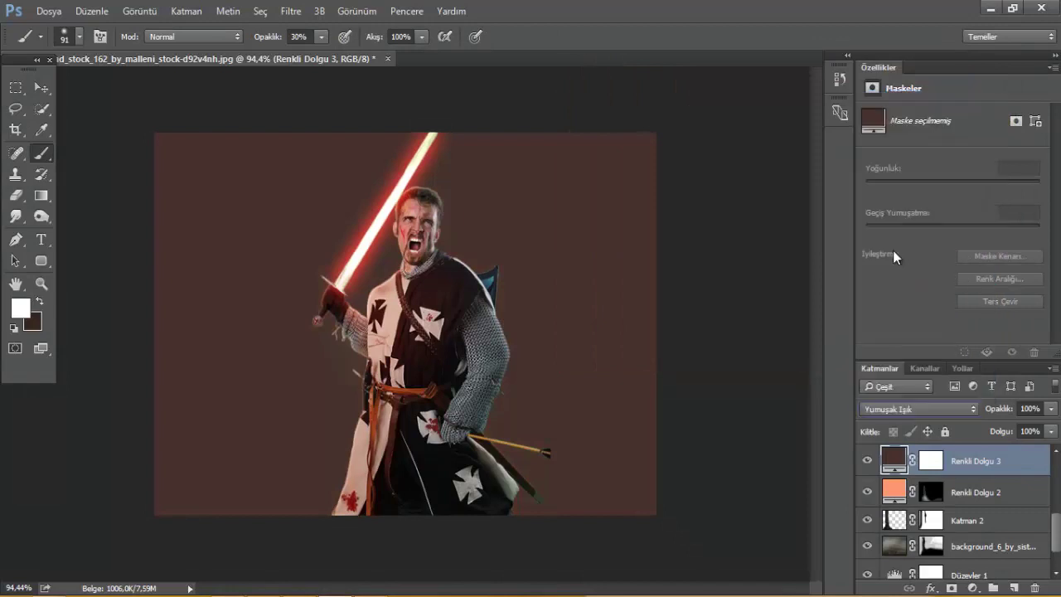
click(931, 461)
key(ctrl+i)
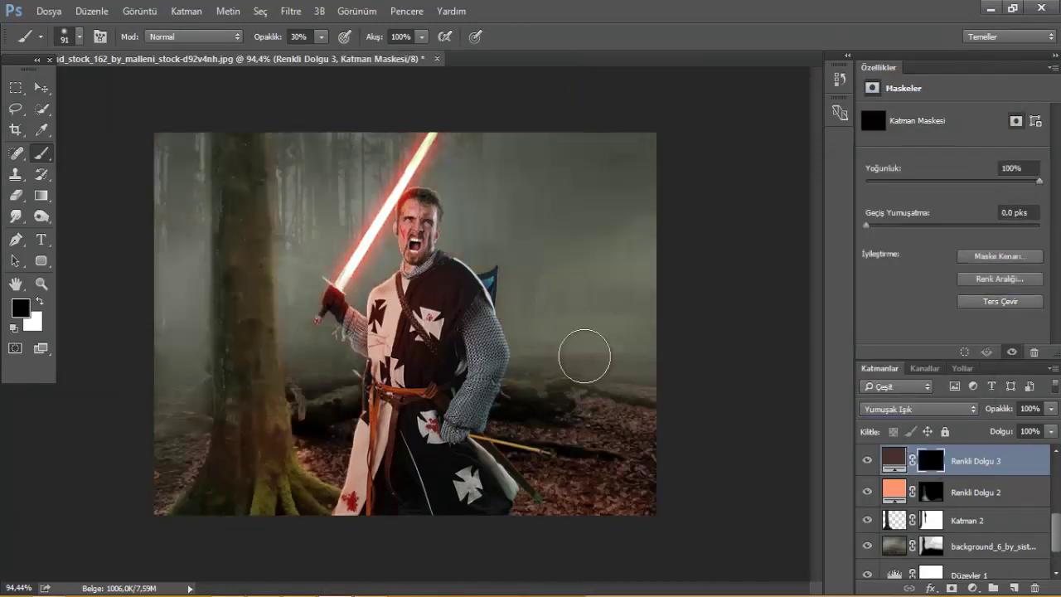
key(x)
drag(699, 416, 706, 463)
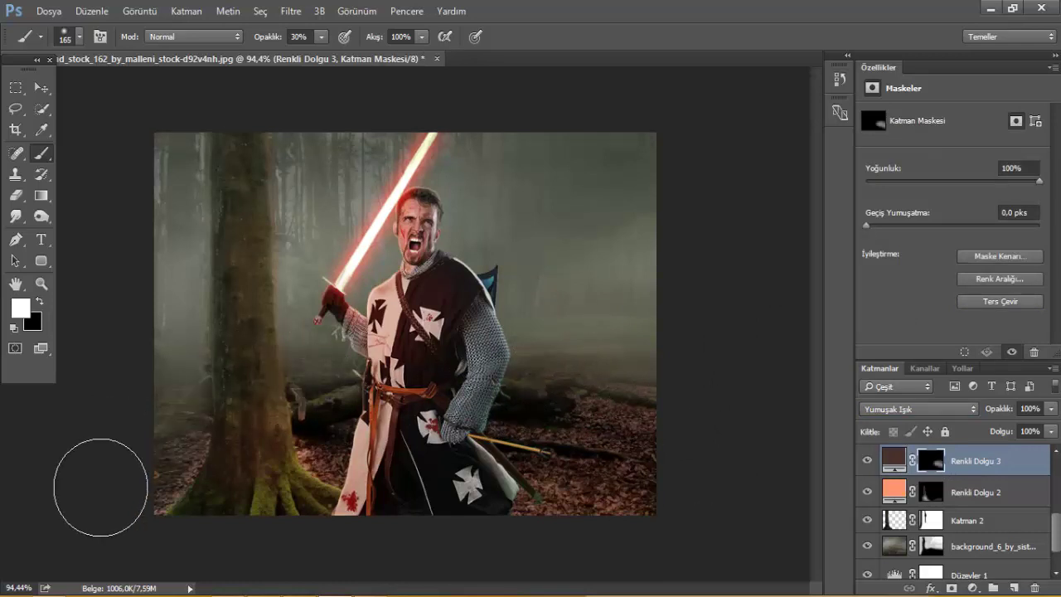
drag(130, 473, 166, 480)
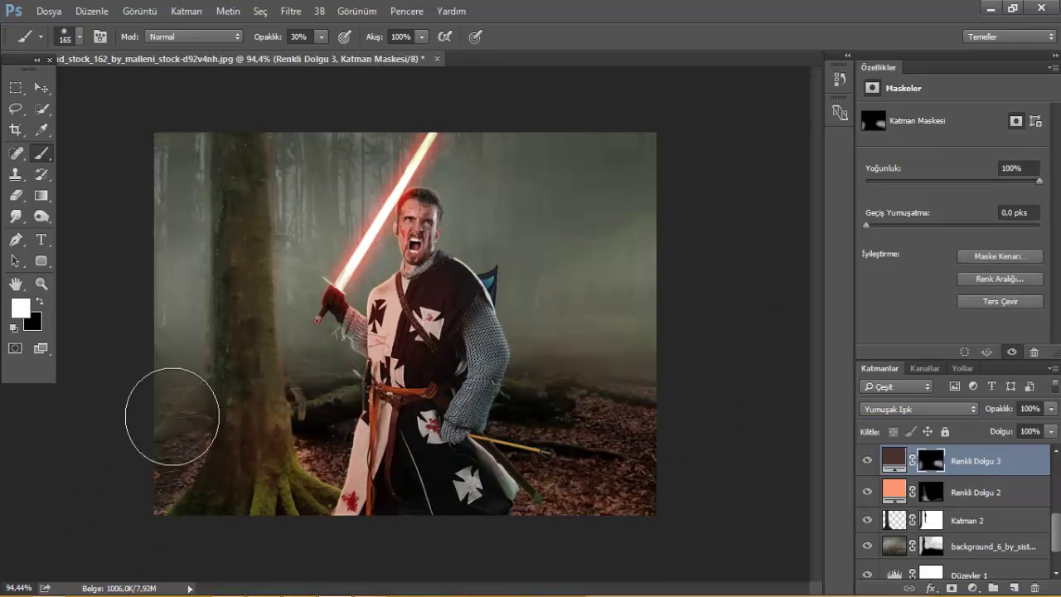
scroll(872, 487, down, 1)
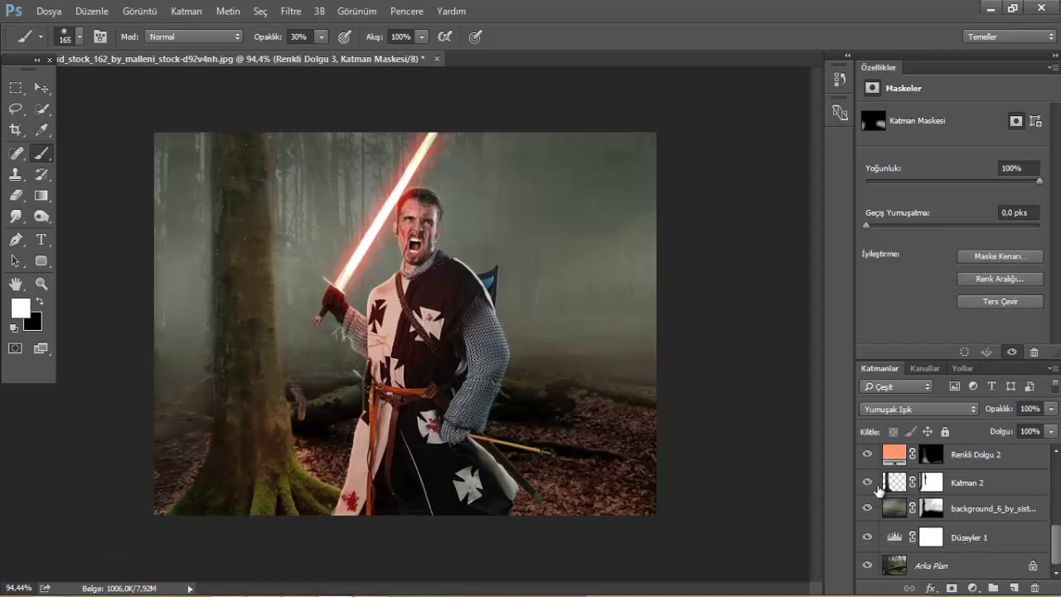
Step: Toggle Katman 2 to compare, select its mask, and shrink the brush to 46 pixels
click(866, 481)
click(868, 483)
click(929, 481)
alt+right_click(249, 467)
scroll(249, 467, up, 3)
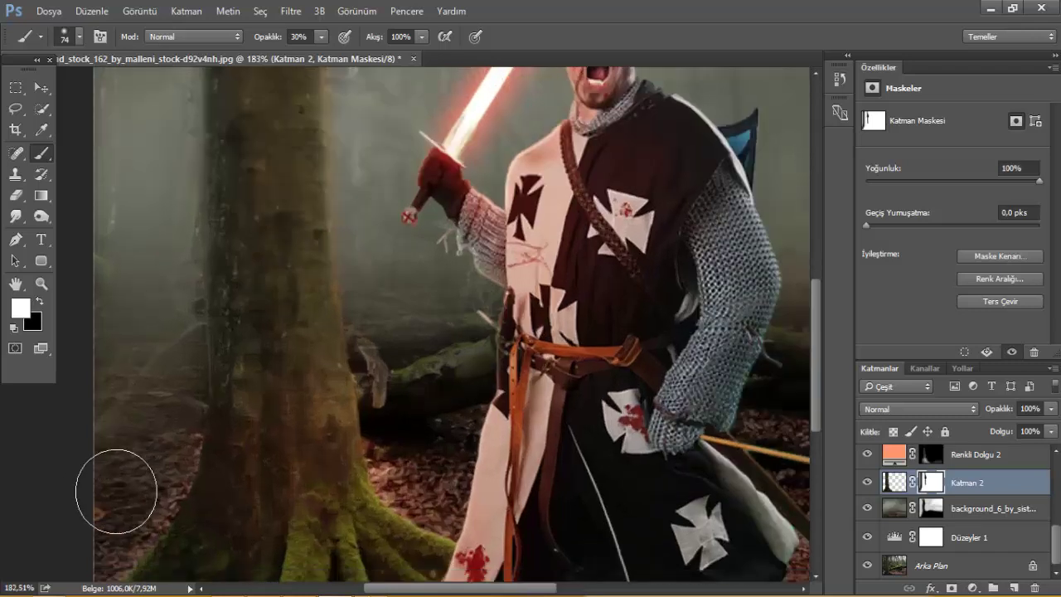
scroll(116, 490, down, 2)
alt+right_click(124, 443)
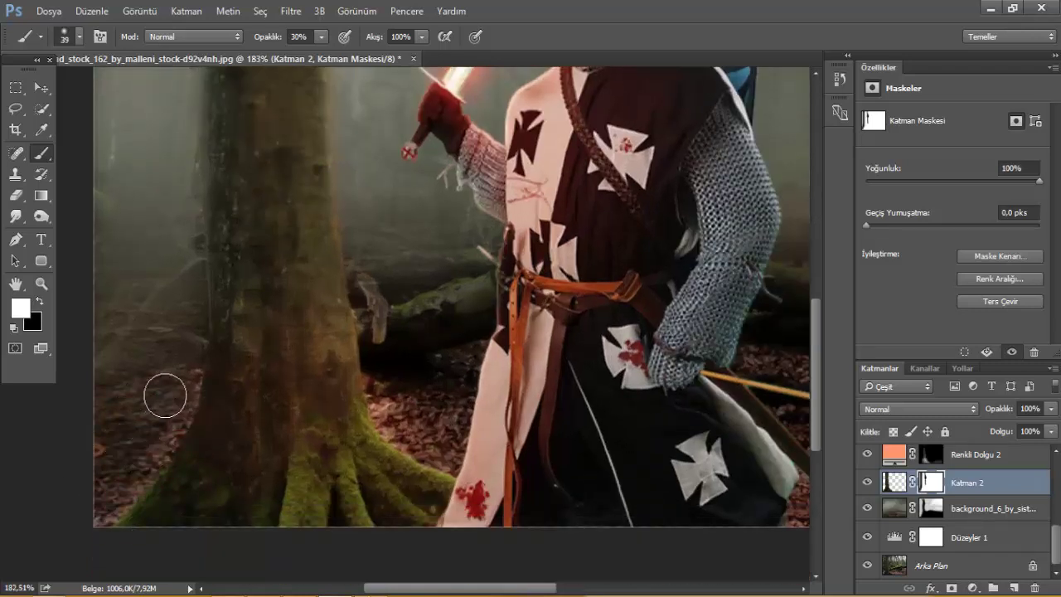
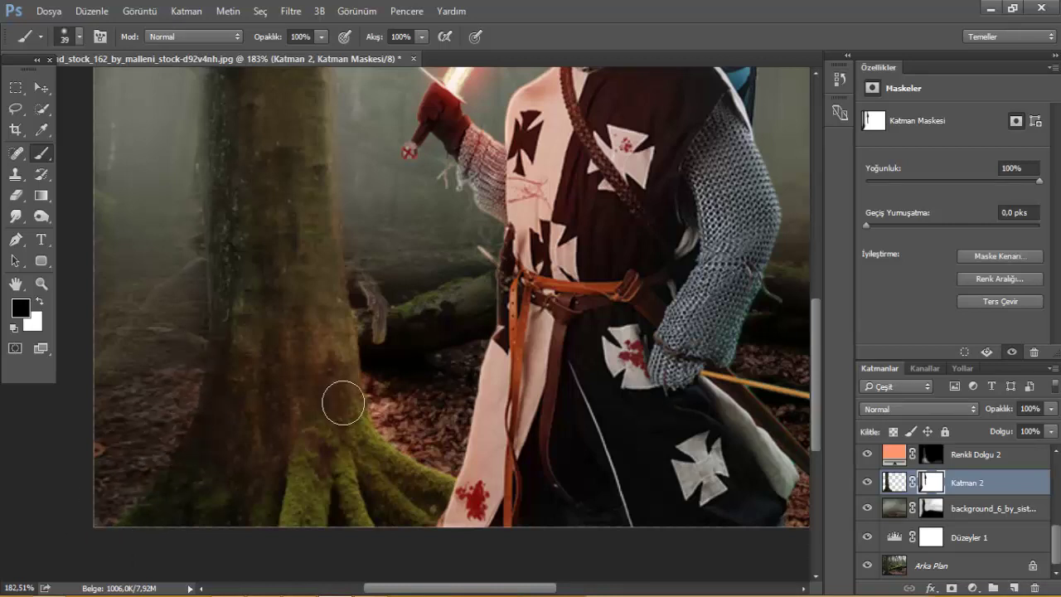
Step: Paint Katman 2's mask along the tree roots, then enlarge the brush and switch to white
drag(342, 403, 393, 457)
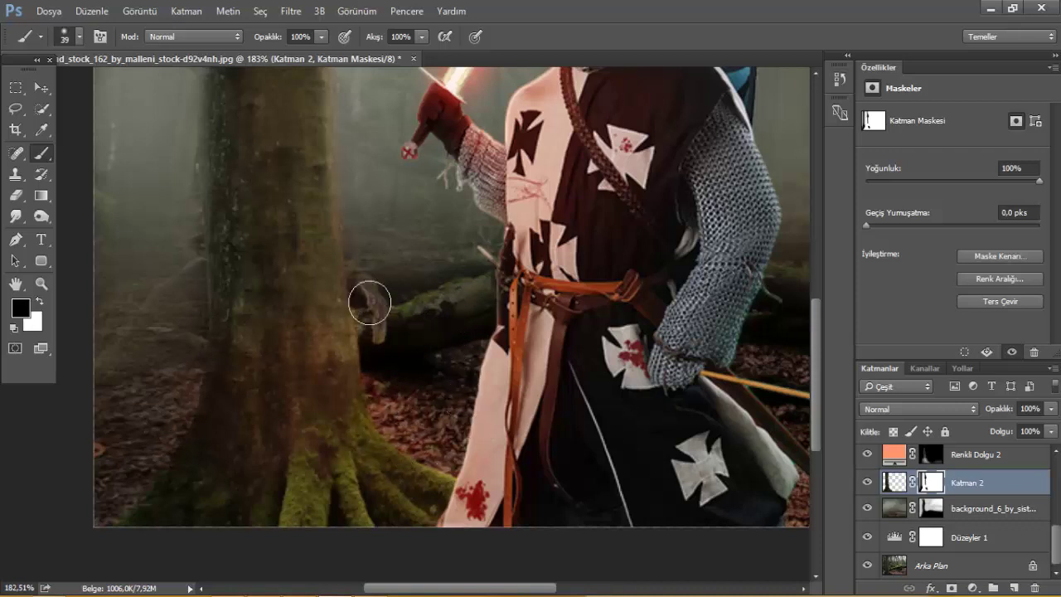
key(ctrl+0)
key(bracketright)
key(bracketright)
key(bracketright)
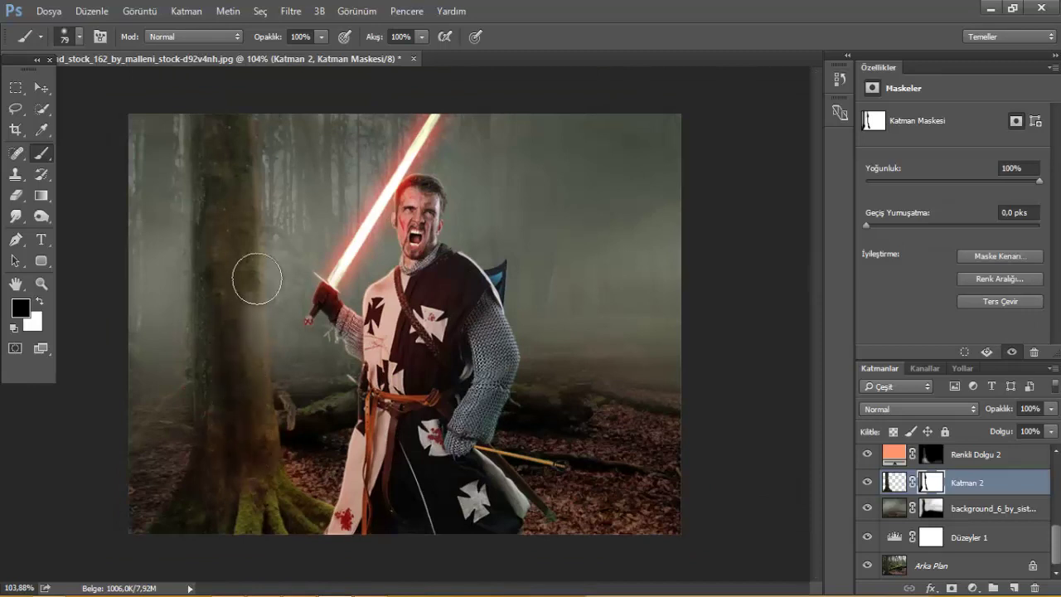
key(x)
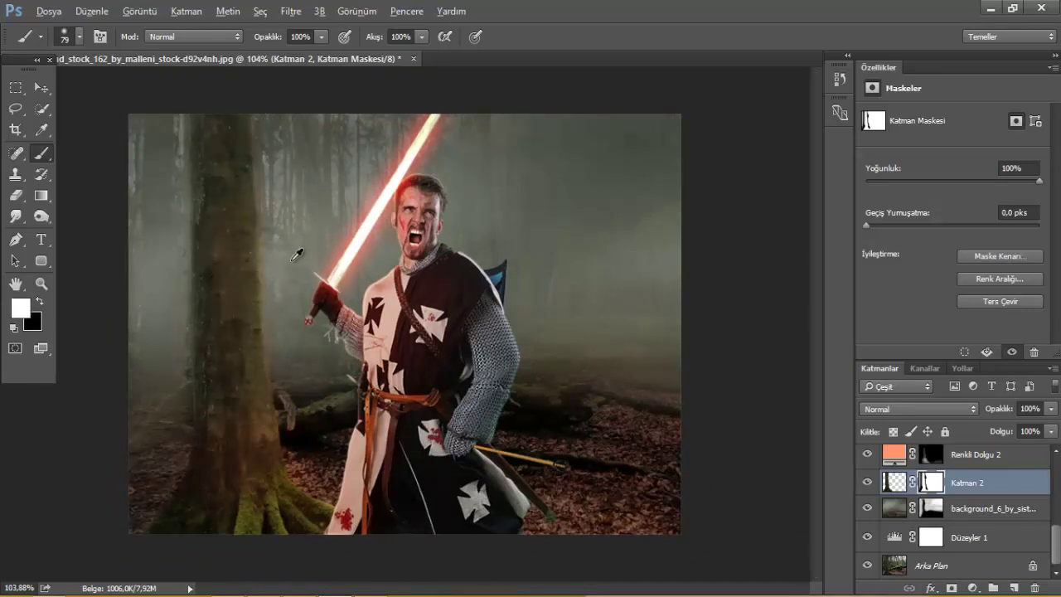
scroll(297, 254, down, 3)
scroll(240, 357, up, 2)
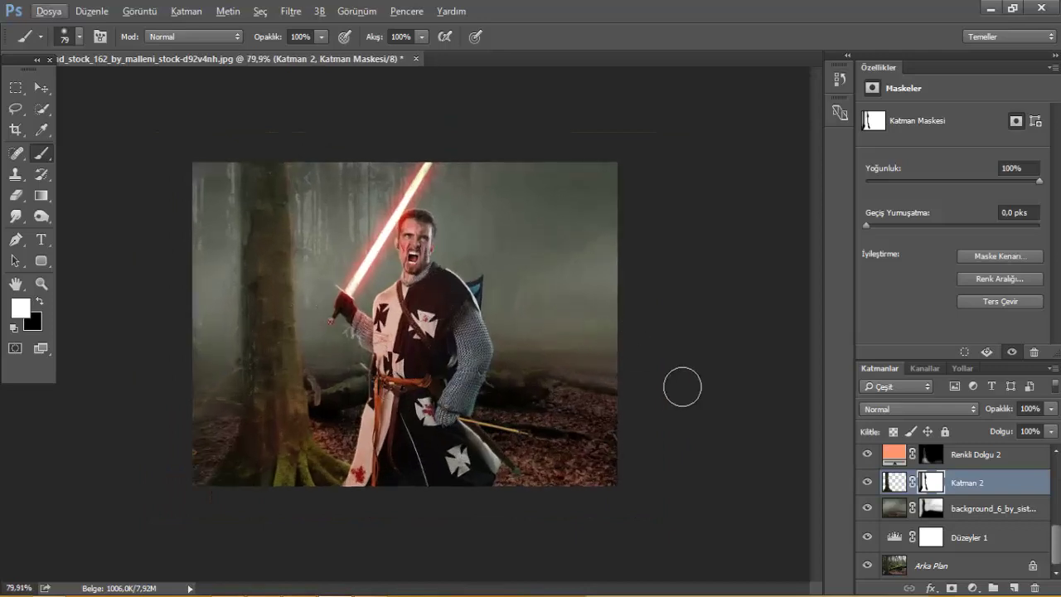
Step: Desaturate the knight's photo layer to -47 with Hue/Saturation
scroll(937, 495, up, 2)
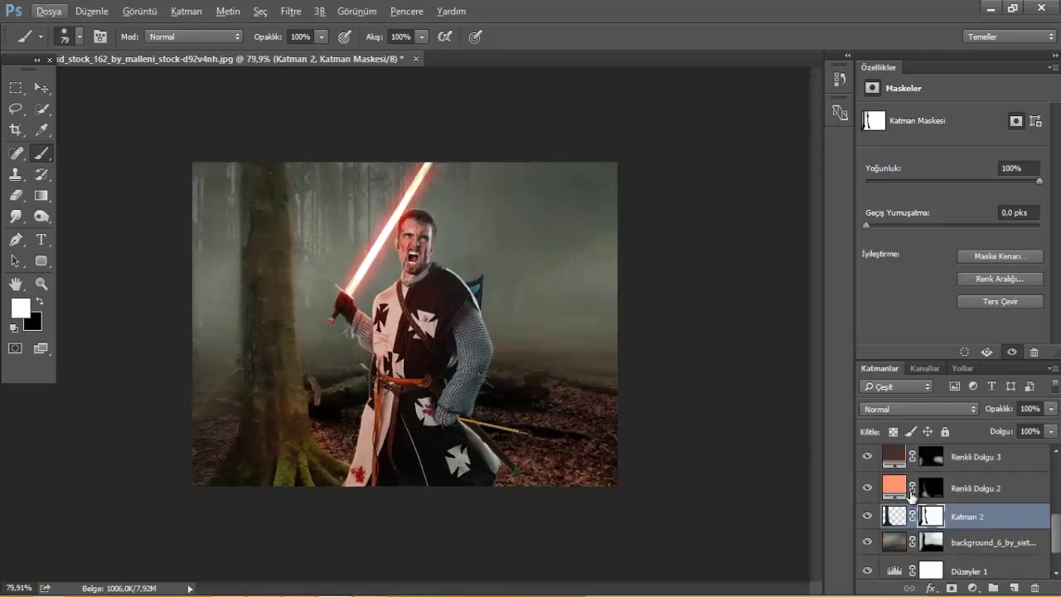
scroll(897, 515, down, 1)
scroll(897, 526, down, 1)
scroll(897, 535, down, 2)
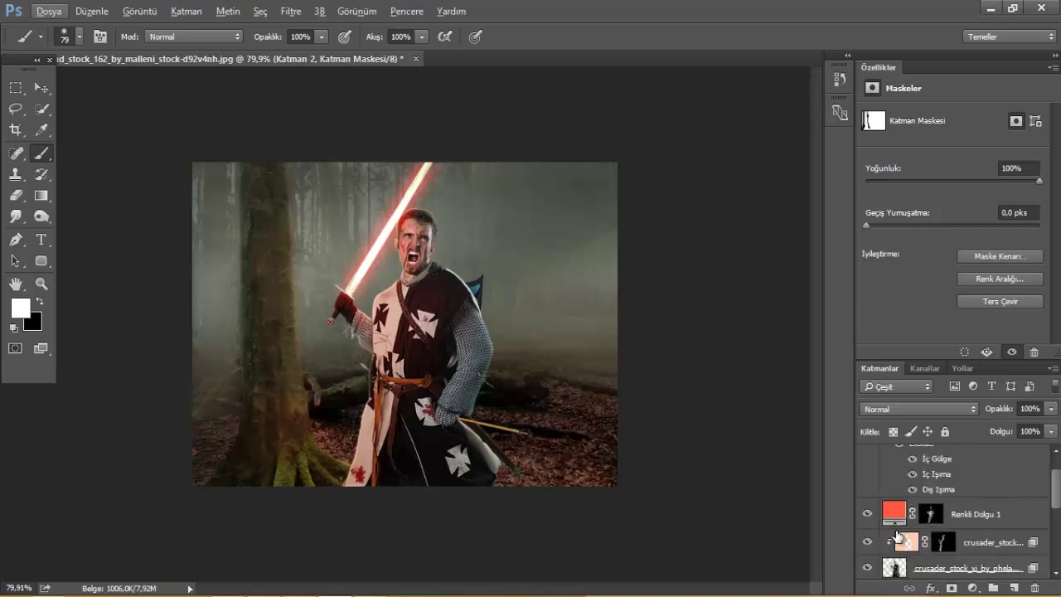
click(895, 568)
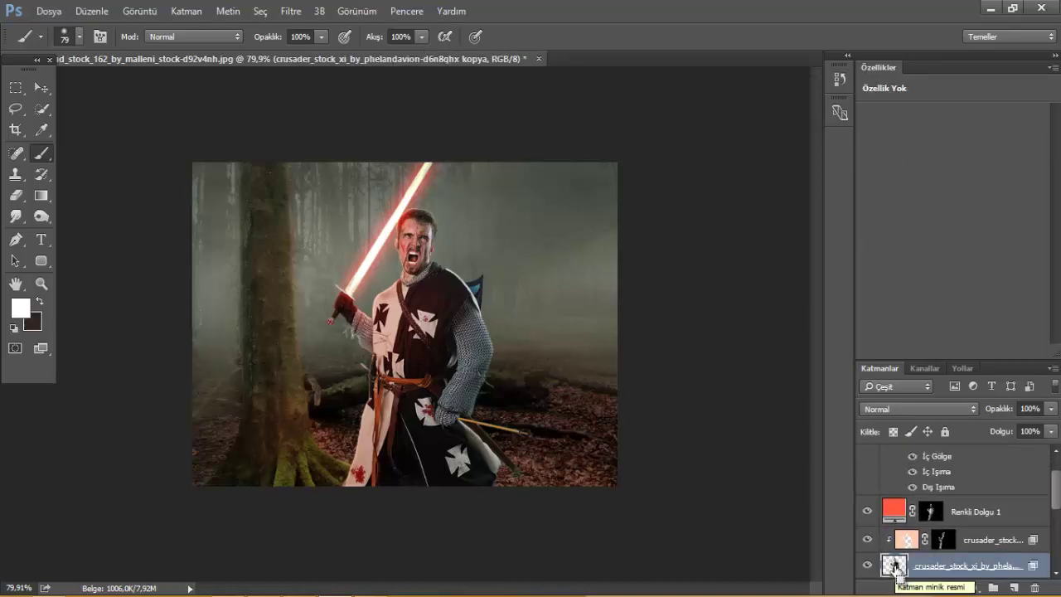
key(ctrl+u)
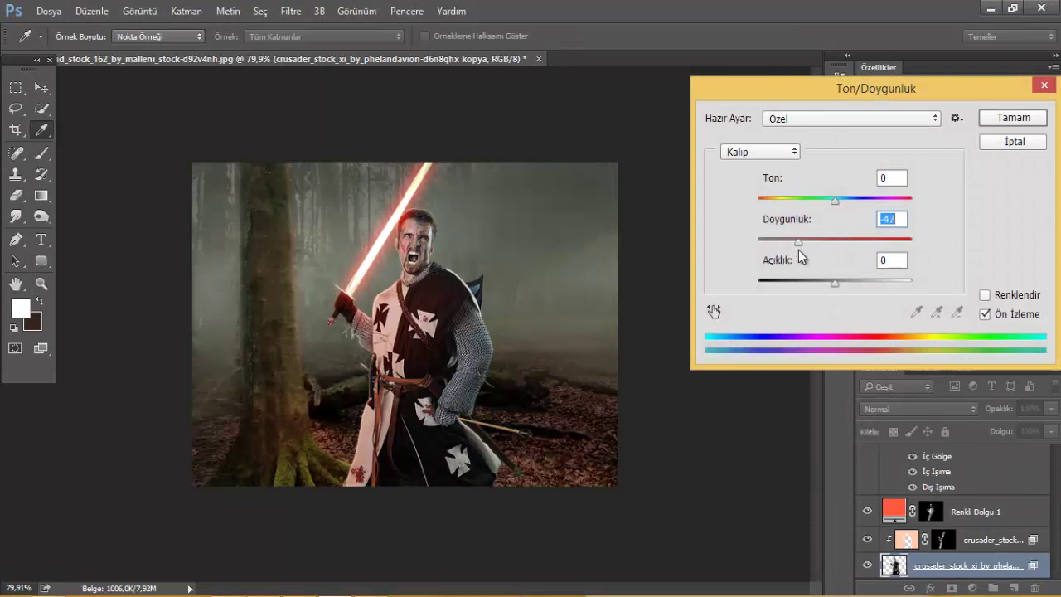
click(1012, 117)
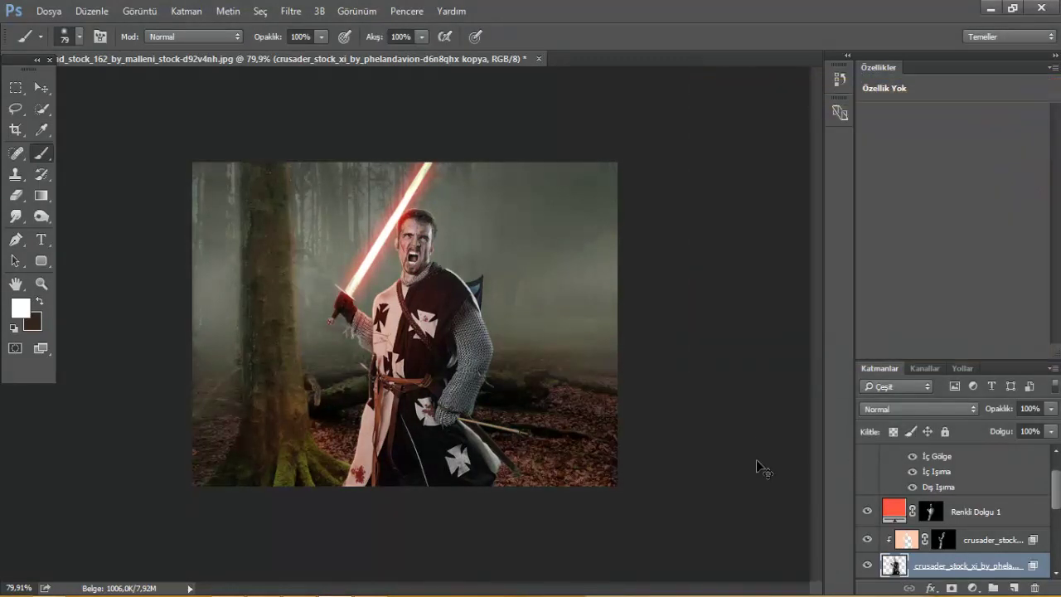
Step: Desaturate the forest by -17 with a second Hue/Saturation, then select Katman 1
key(ctrl+plus)
scroll(958, 509, up, 2)
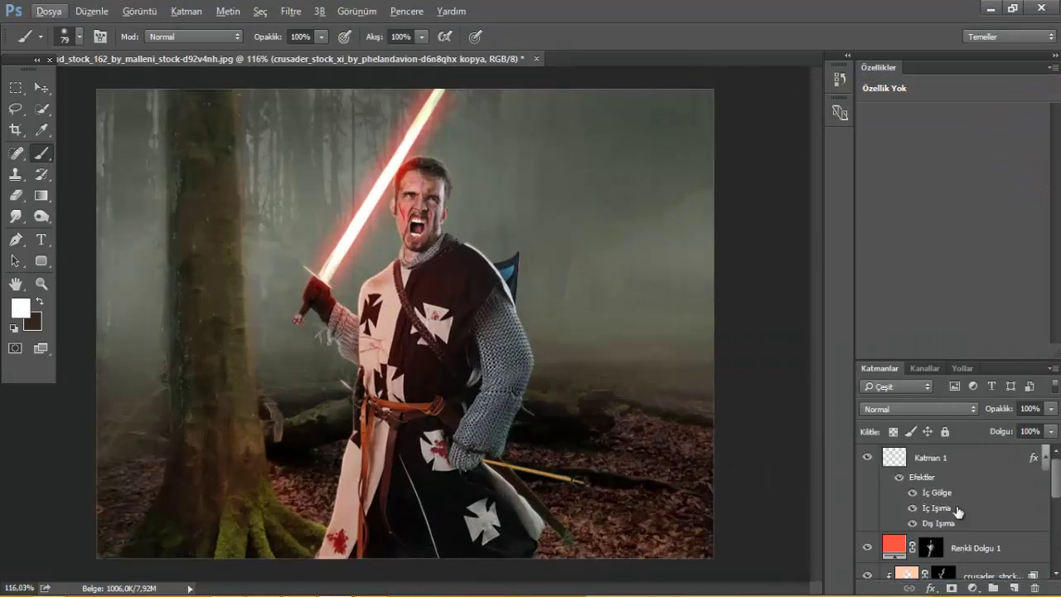
scroll(958, 509, down, 3)
key(ctrl+u)
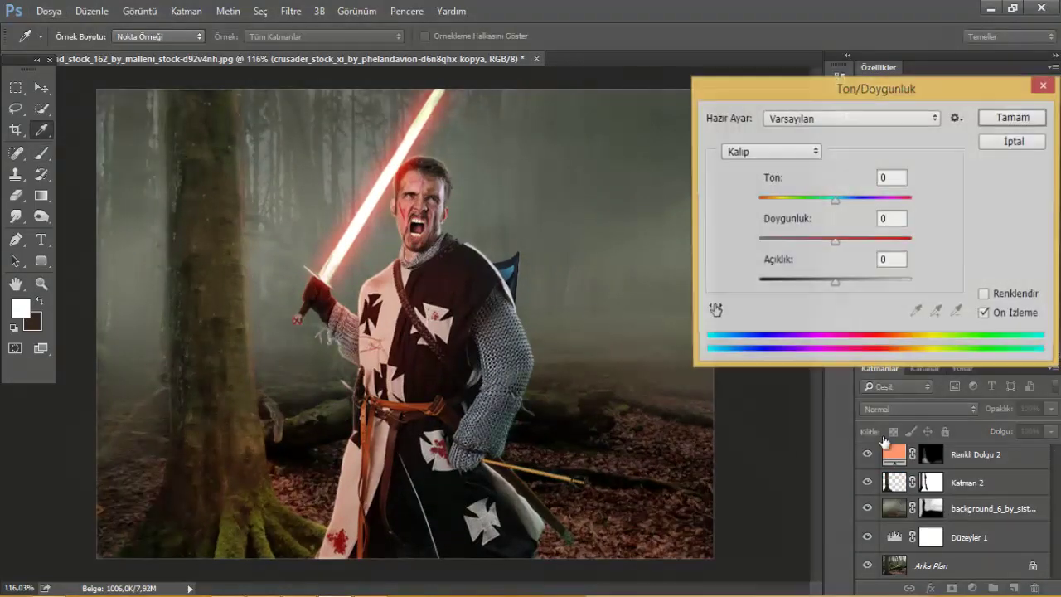
mouse_move(832, 240)
mouse_down()
mouse_move(819, 241)
mouse_move(832, 241)
mouse_up()
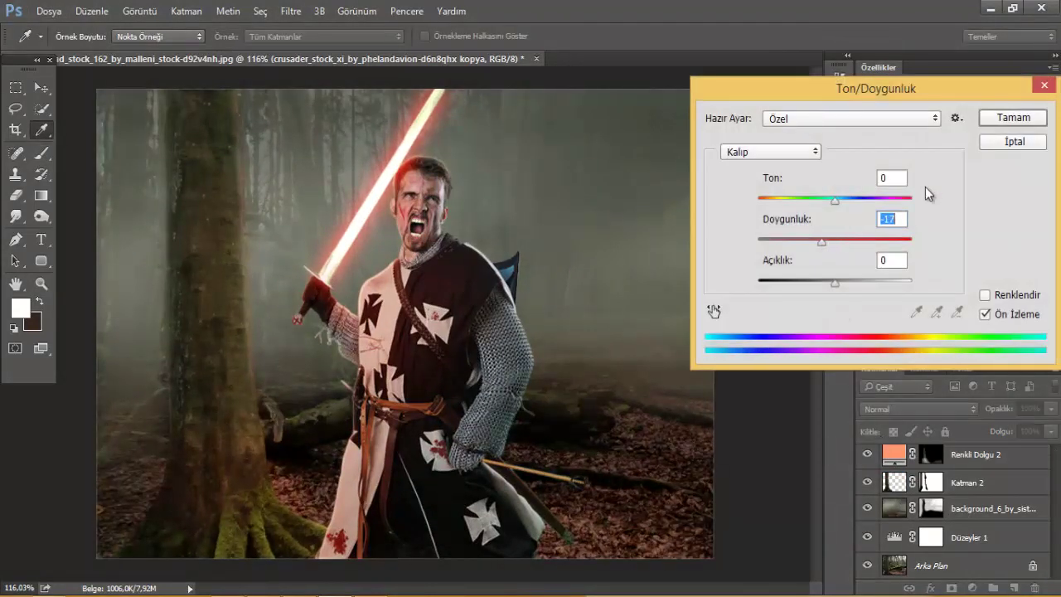
click(1012, 118)
scroll(430, 326, down, 2)
scroll(430, 326, up, 1)
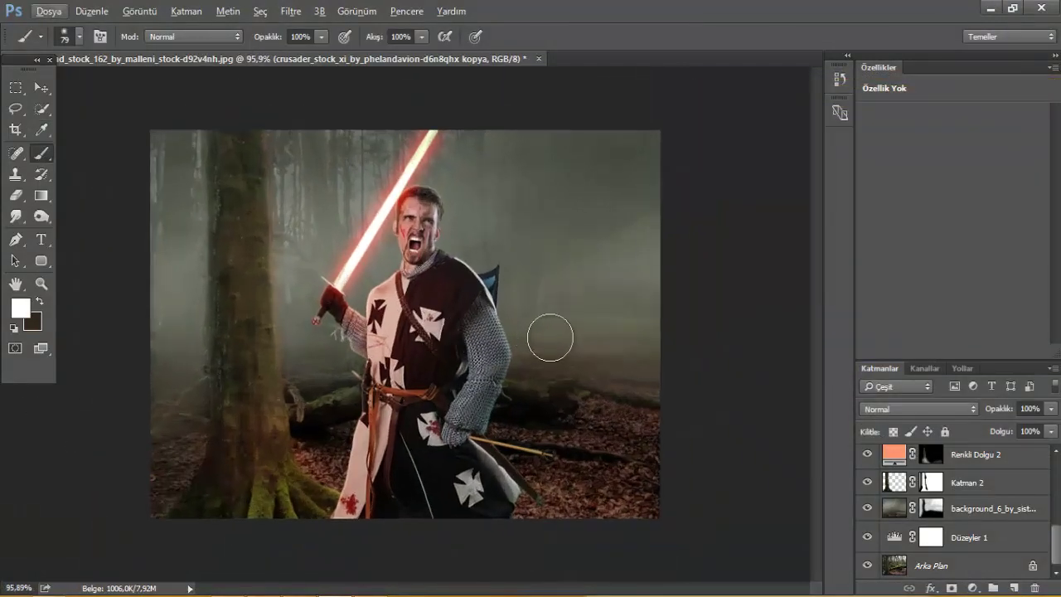
scroll(960, 471, up, 5)
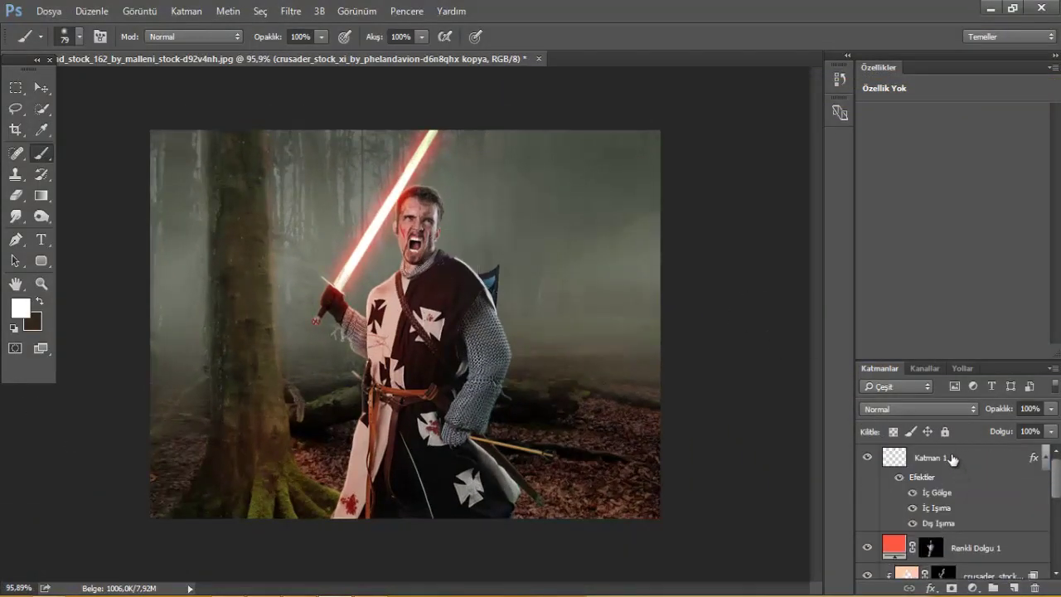
click(951, 458)
Step: Stamp visible into Katman 3 and add Glamour Glow, Cross Processing and Dynamic Skin Softener in Color Efex Pro 4
key(ctrl+shift+alt+e)
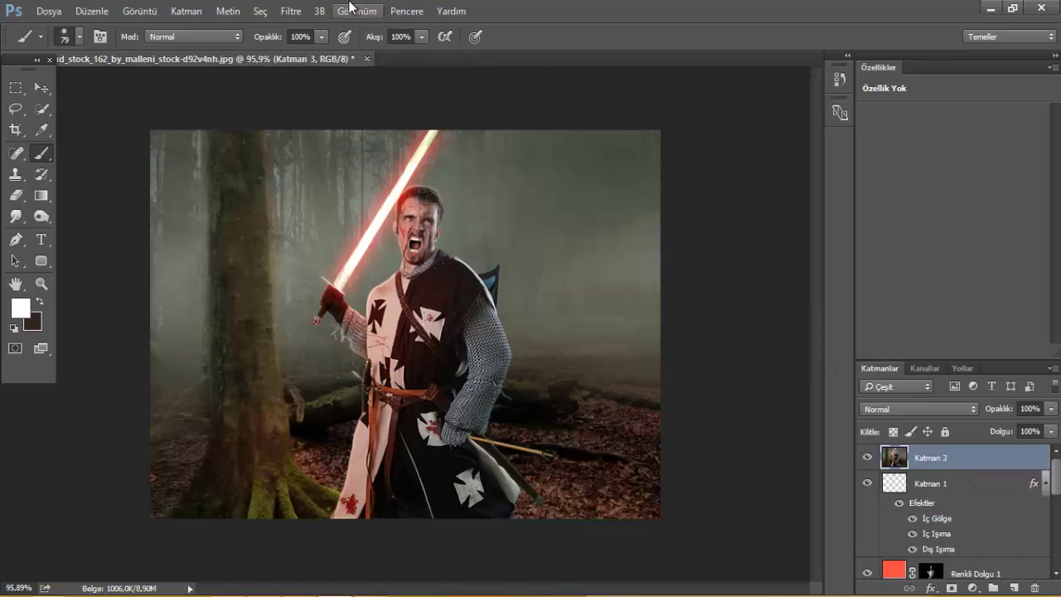
click(302, 10)
mouse_move(388, 349)
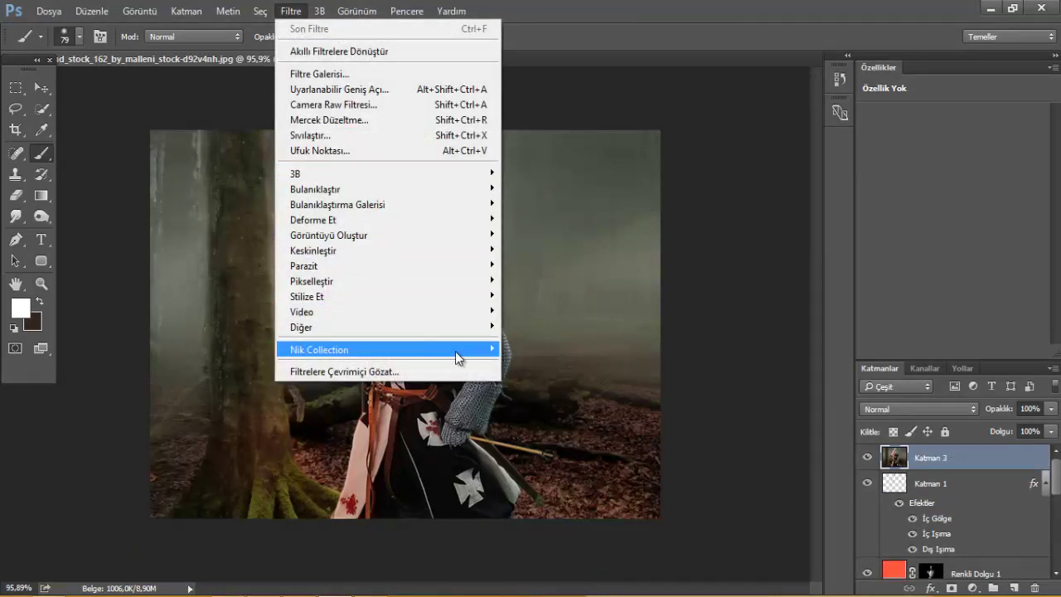
click(547, 366)
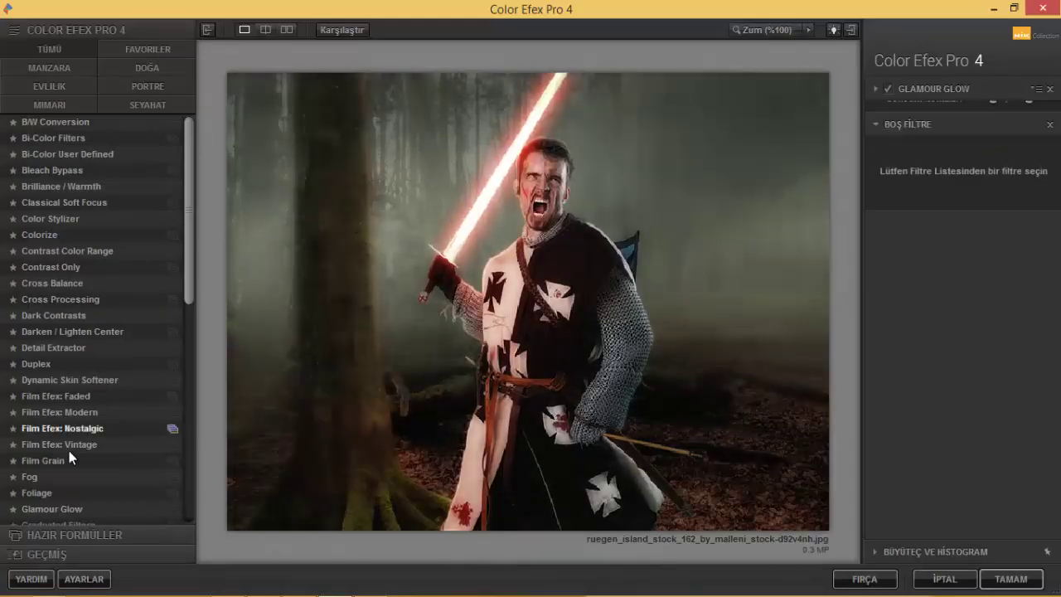
click(61, 124)
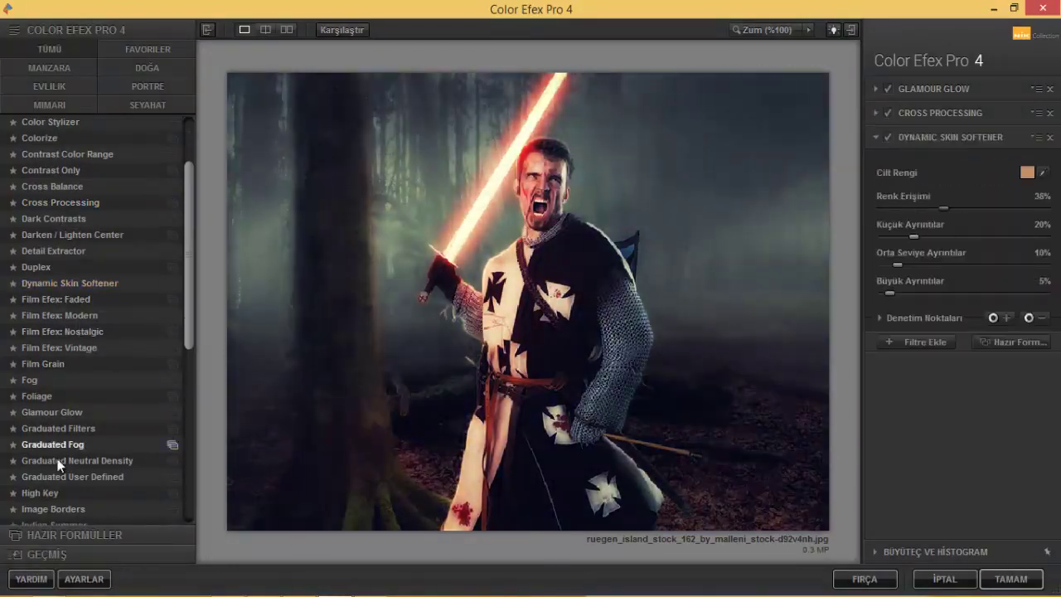
click(59, 334)
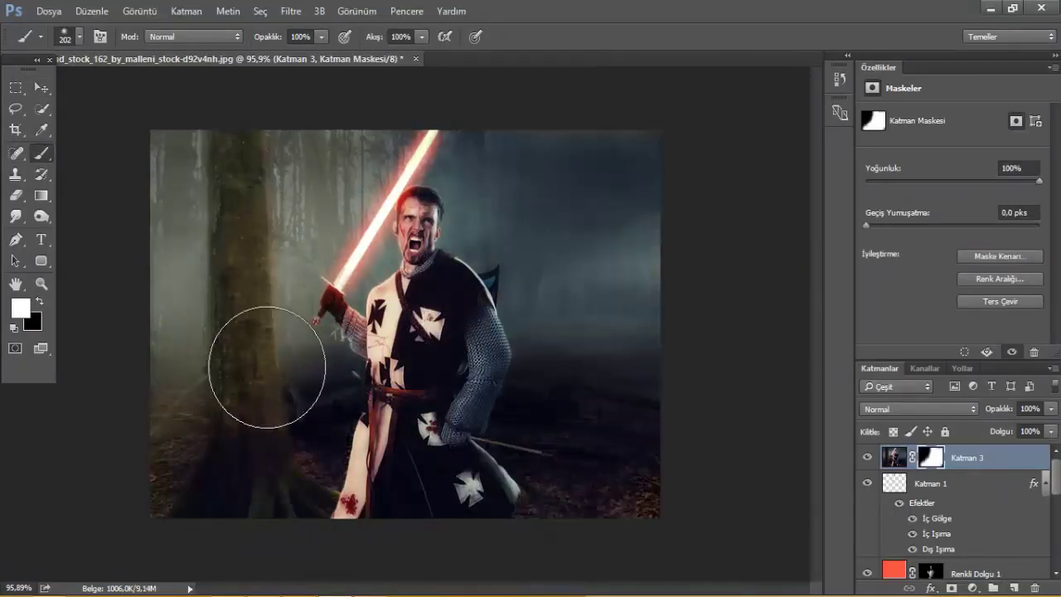
Step: Stamp the visible scene into Katman 4 and apply a Motion Blur (Hareket Bulanıklığı)
key(ctrl+alt+shift+e)
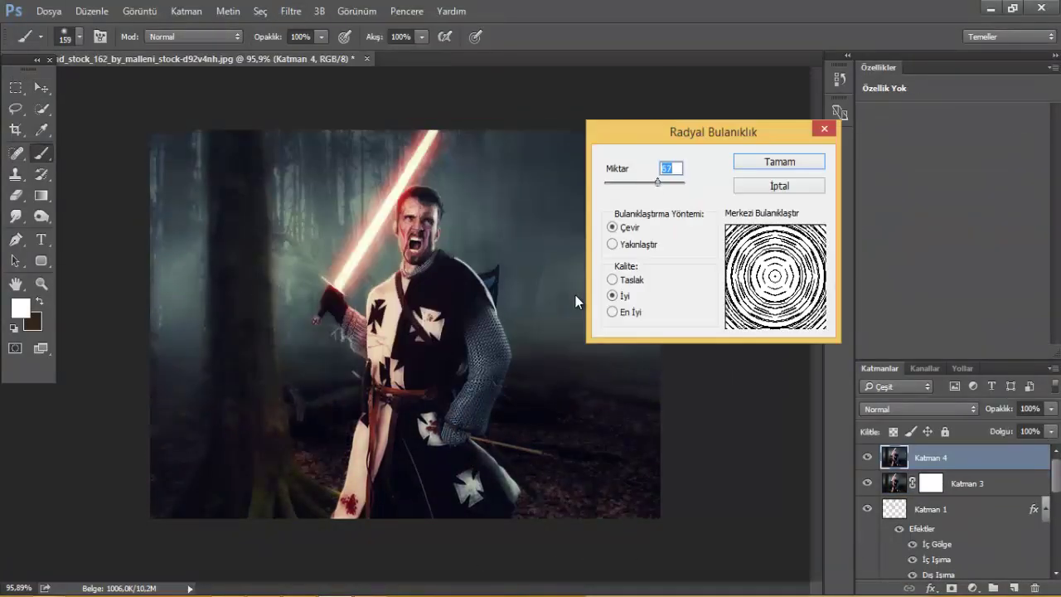
click(291, 11)
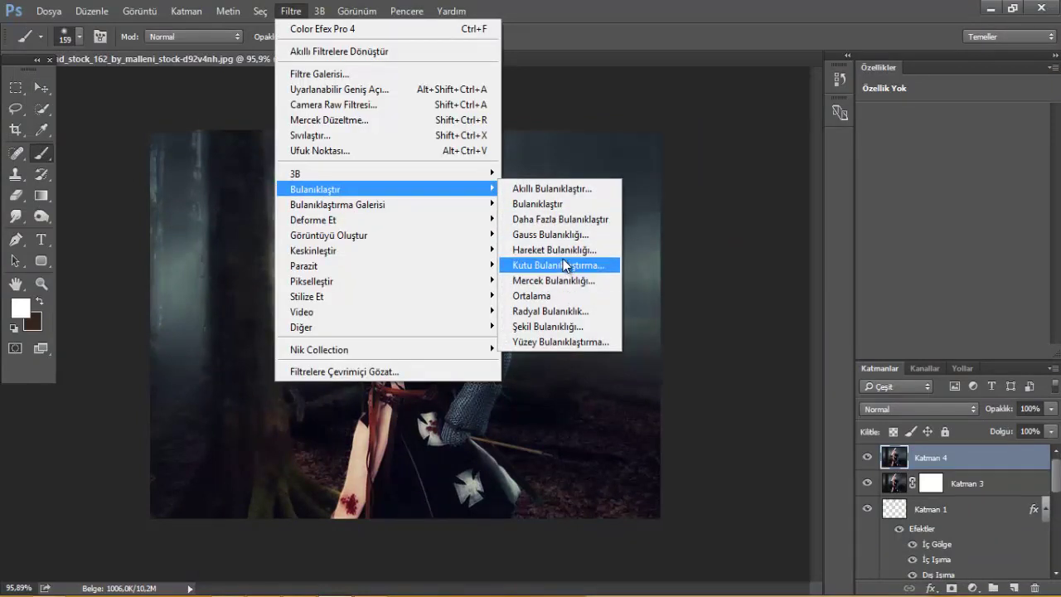
mouse_move(315, 189)
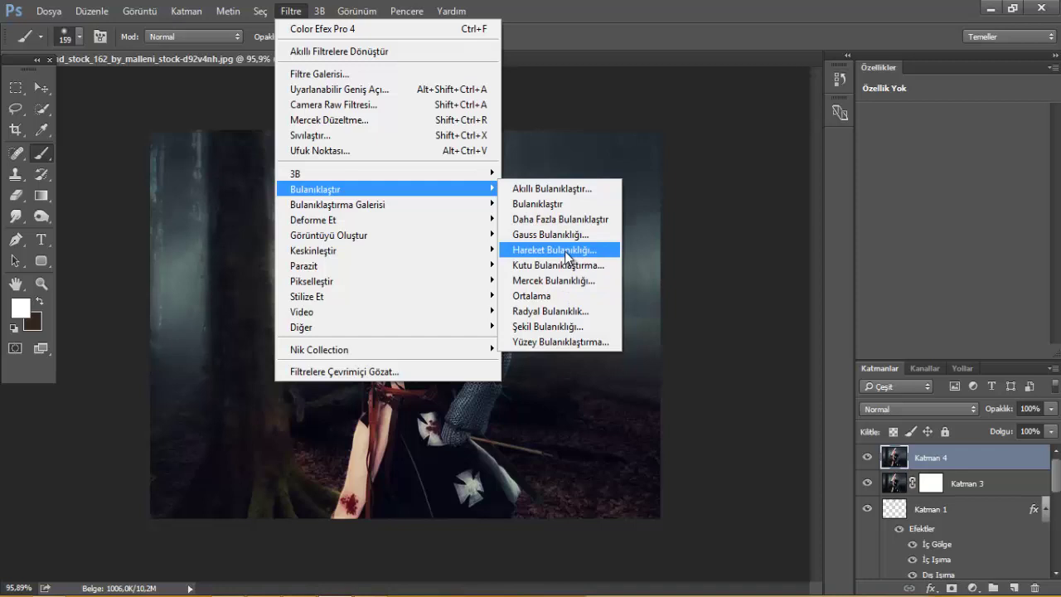
click(568, 256)
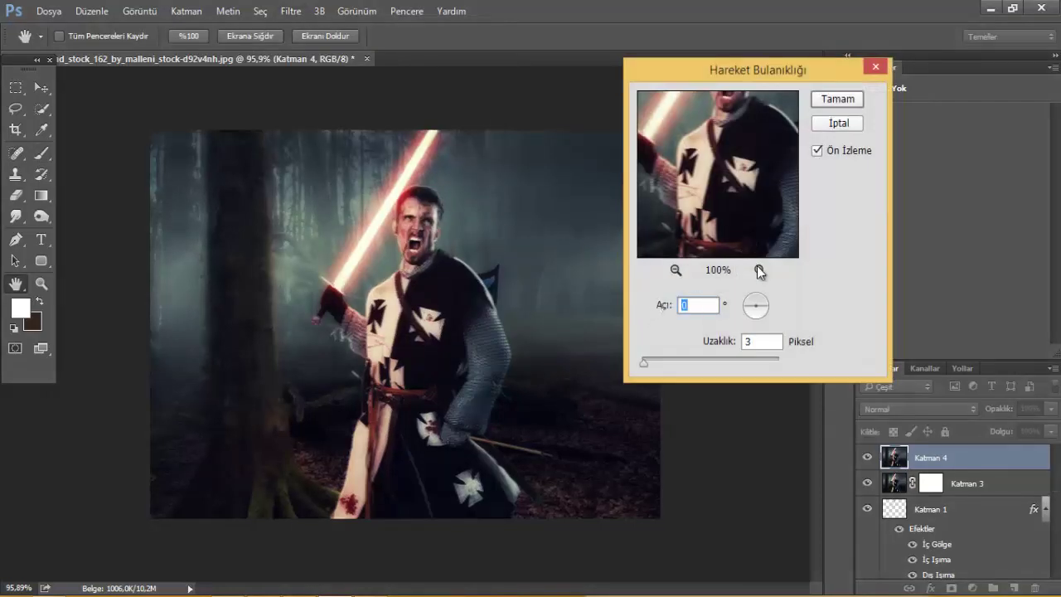
click(820, 103)
Step: Mask the blur off the knight's tunic in black and set Katman 4 to 59% opacity
key(b)
click(951, 588)
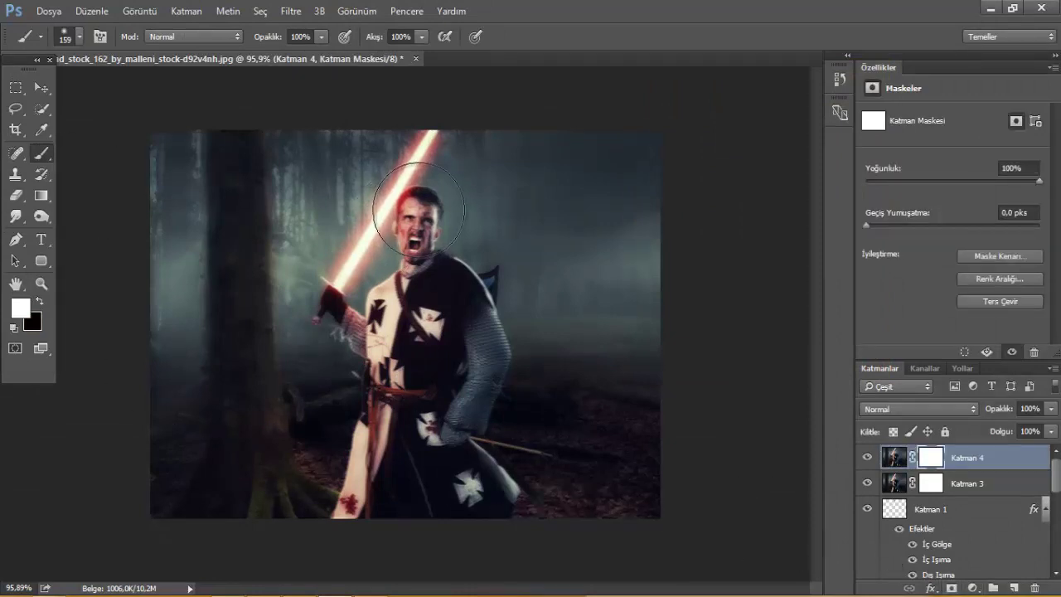
key(x)
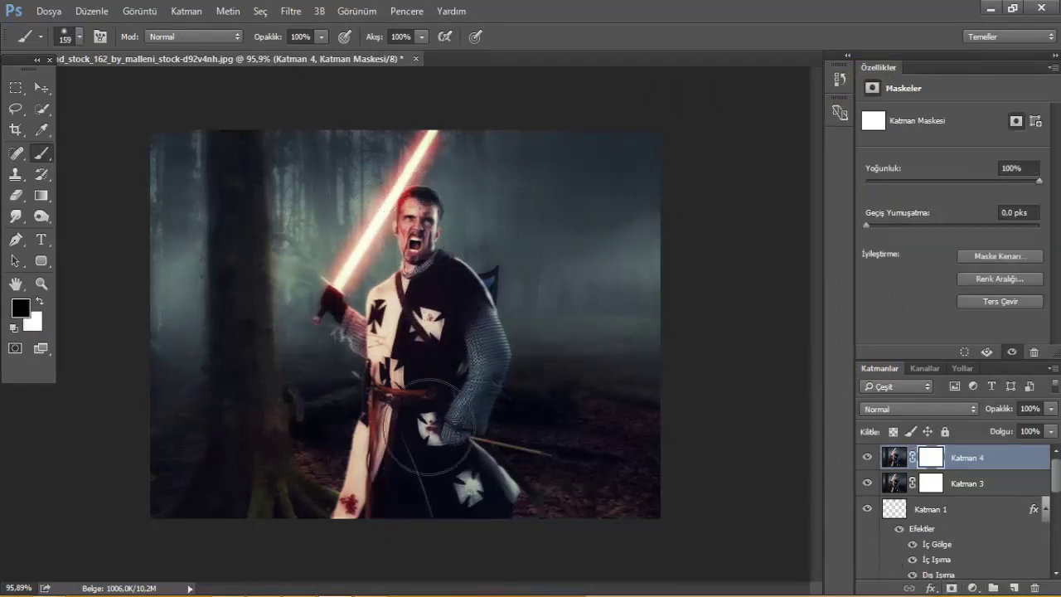
scroll(397, 335, up, 2)
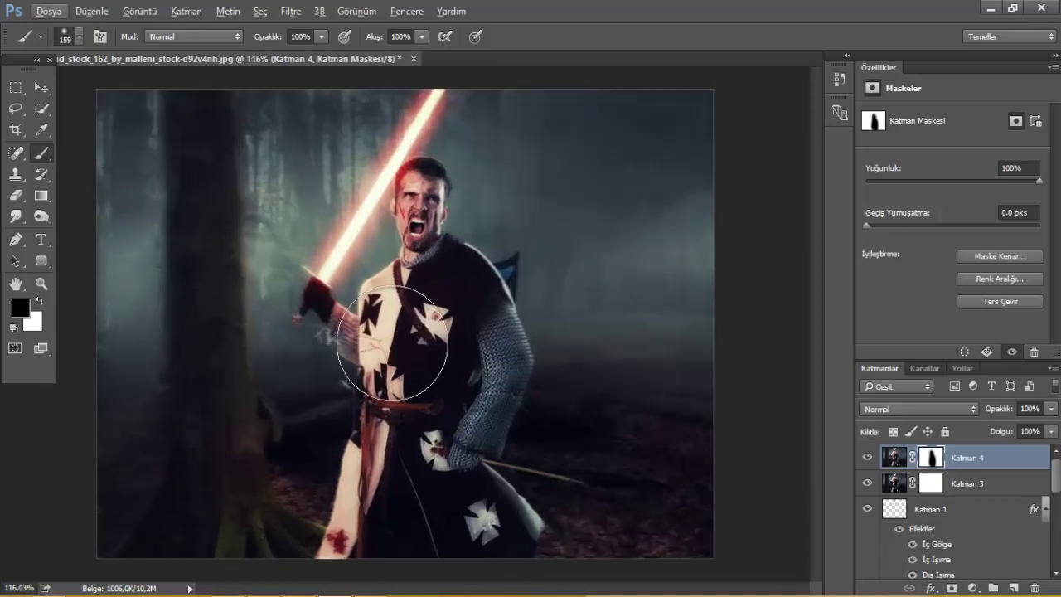
drag(392, 342, 408, 352)
click(1052, 409)
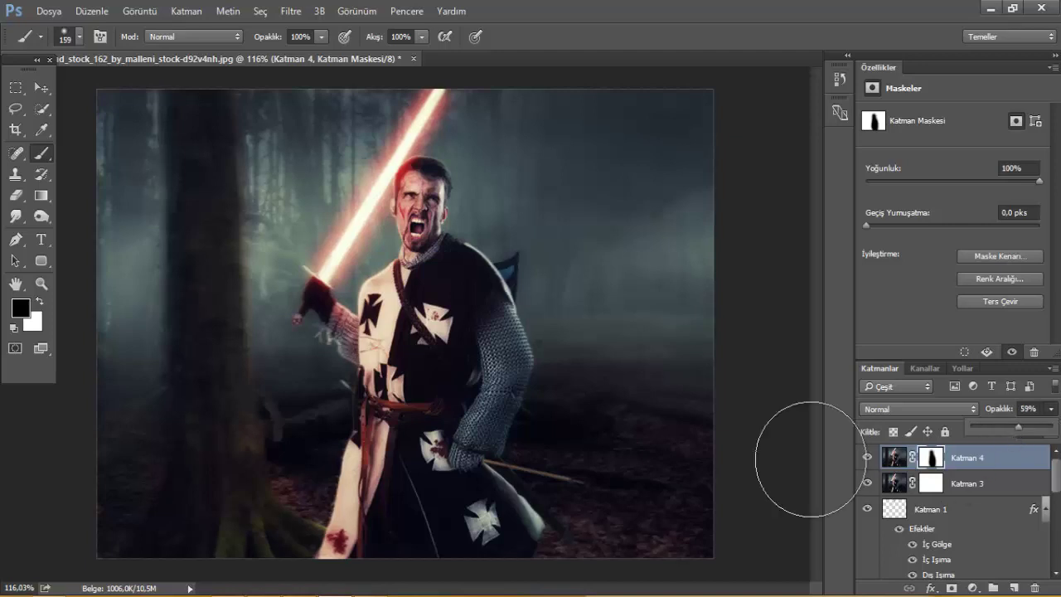
scroll(348, 294, down, 2)
scroll(348, 294, up, 2)
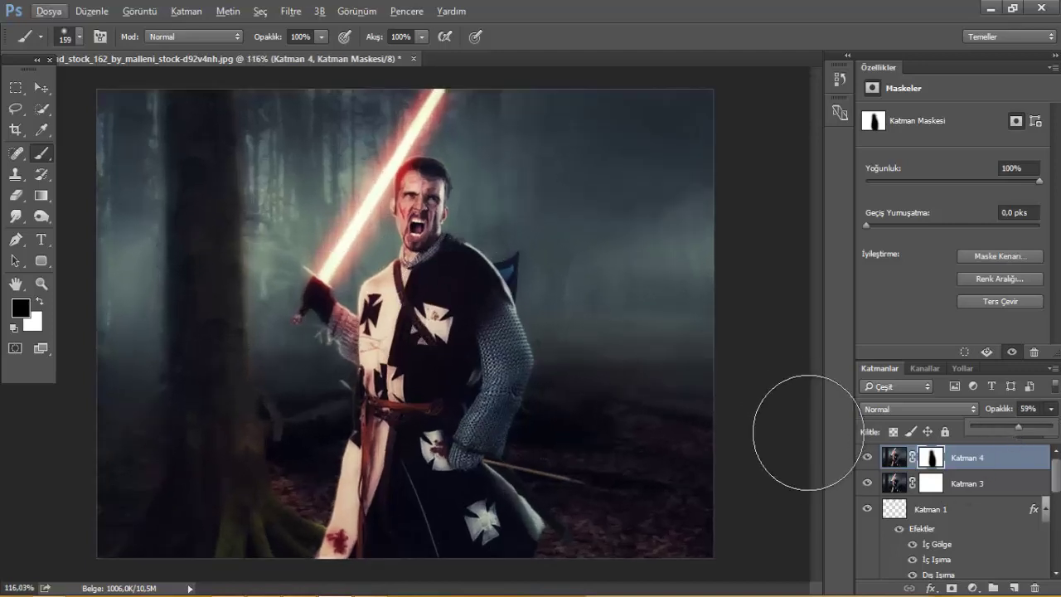
Step: Add an empty Katman 5 layer and pick the 1067 smoke-cloud brush preset
click(1013, 587)
key(x)
right_click(393, 243)
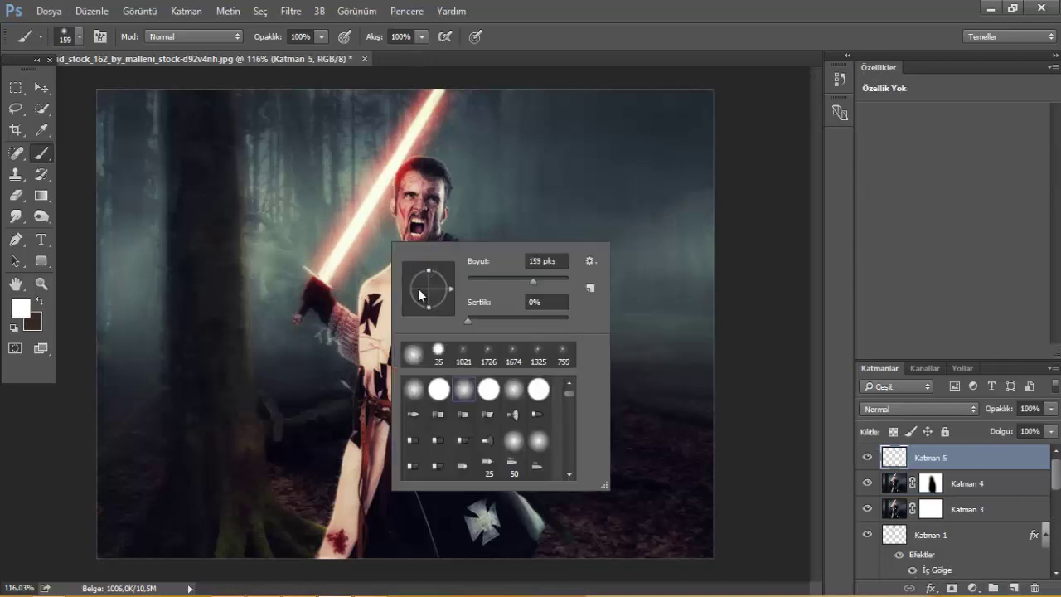
scroll(482, 431, down, 2)
scroll(485, 431, down, 2)
scroll(488, 433, down, 1)
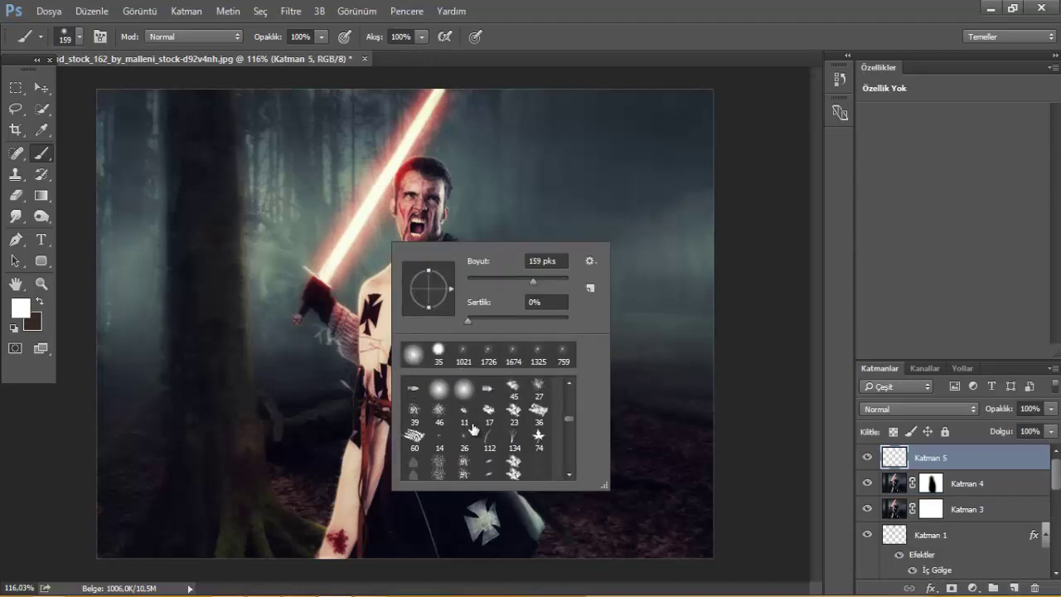
scroll(497, 427, down, 2)
scroll(516, 439, down, 1)
scroll(514, 431, down, 1)
scroll(507, 418, down, 1)
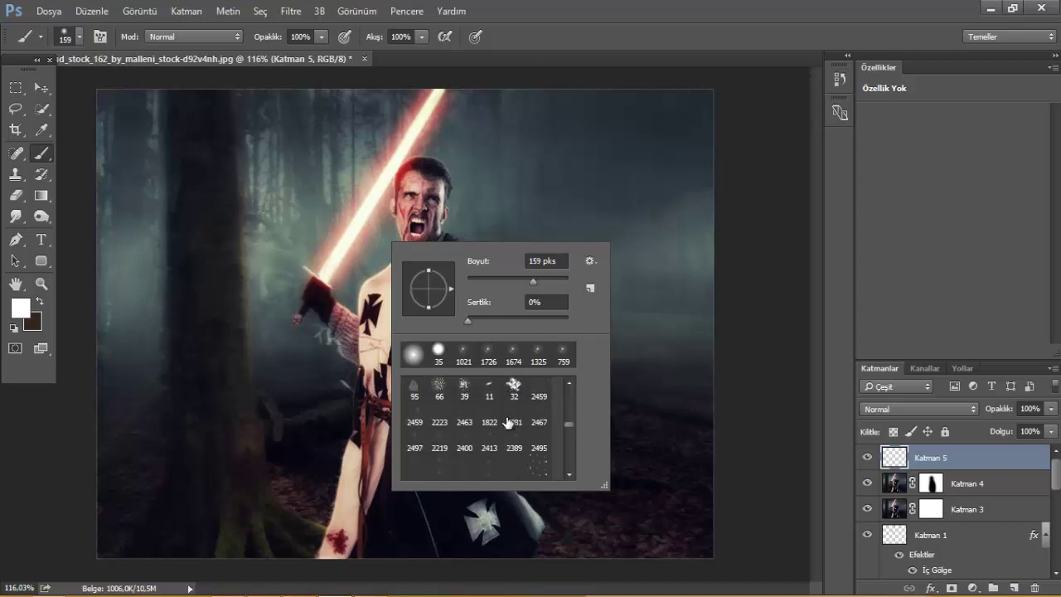
scroll(507, 424, down, 1)
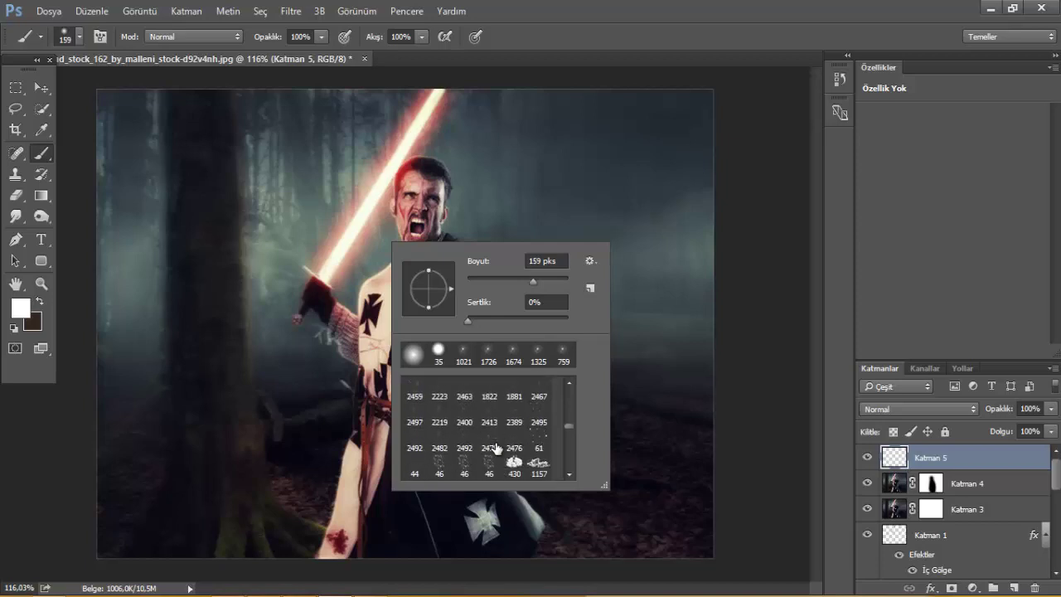
scroll(502, 450, down, 1)
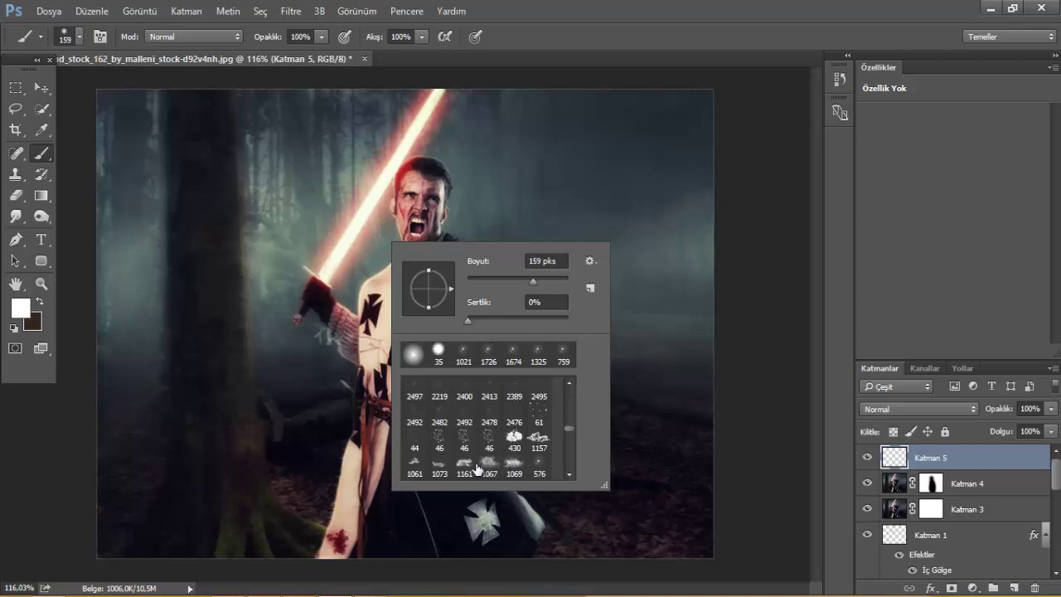
click(488, 466)
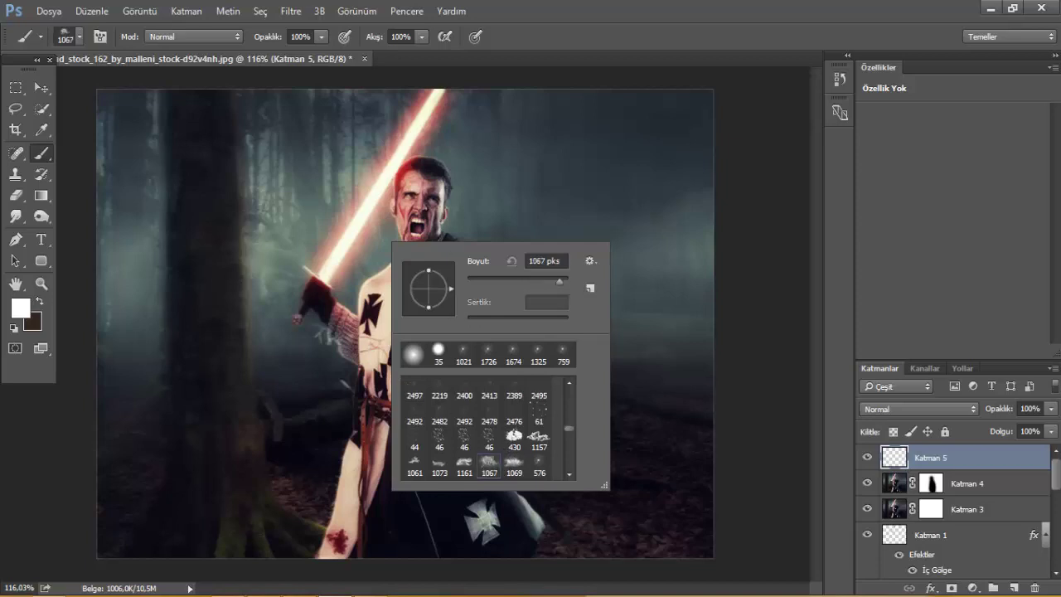
Step: Sample pink from the saber glow and stamp smoke over the upper-right forest
key(Return)
click(638, 273)
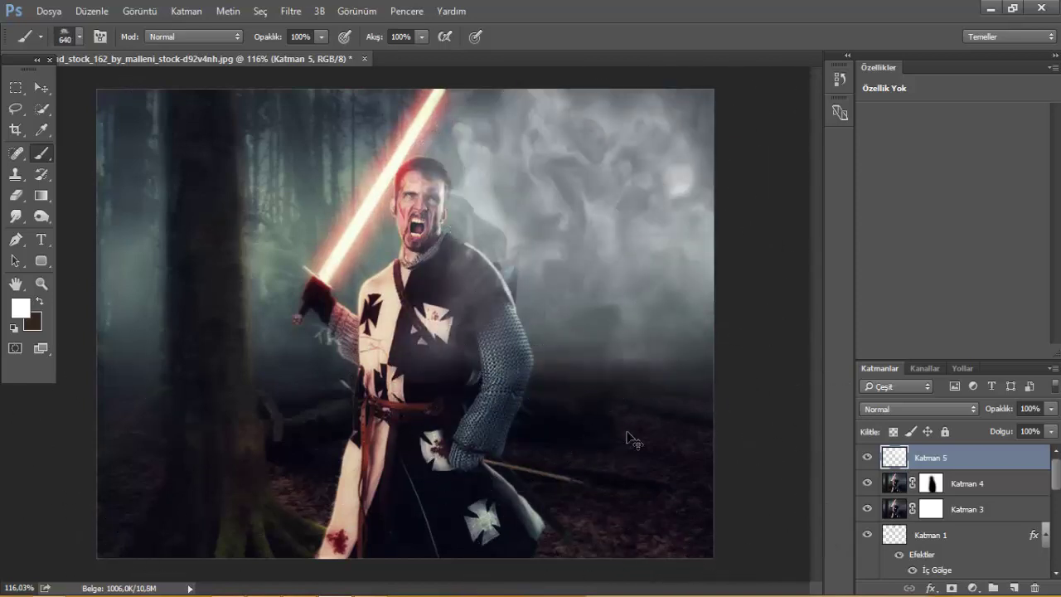
key(ctrl+z)
alt+click(387, 161)
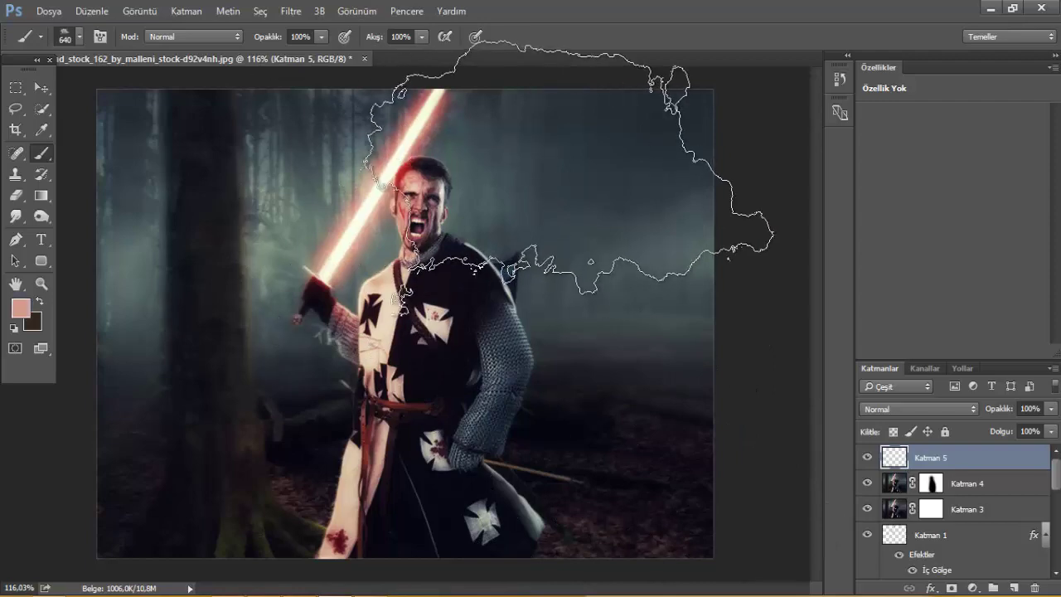
click(658, 227)
scroll(585, 357, down, 1)
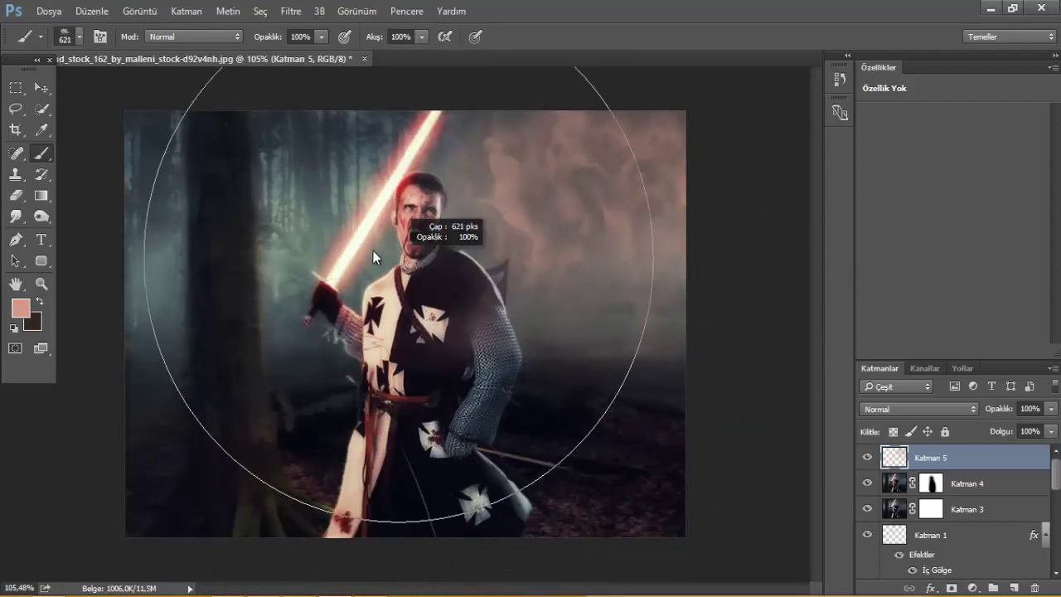
Step: Resize the smoke brush to about 512 and set Katman 5 to Ekran blend mode
drag(373, 250, 348, 250)
drag(257, 265, 280, 261)
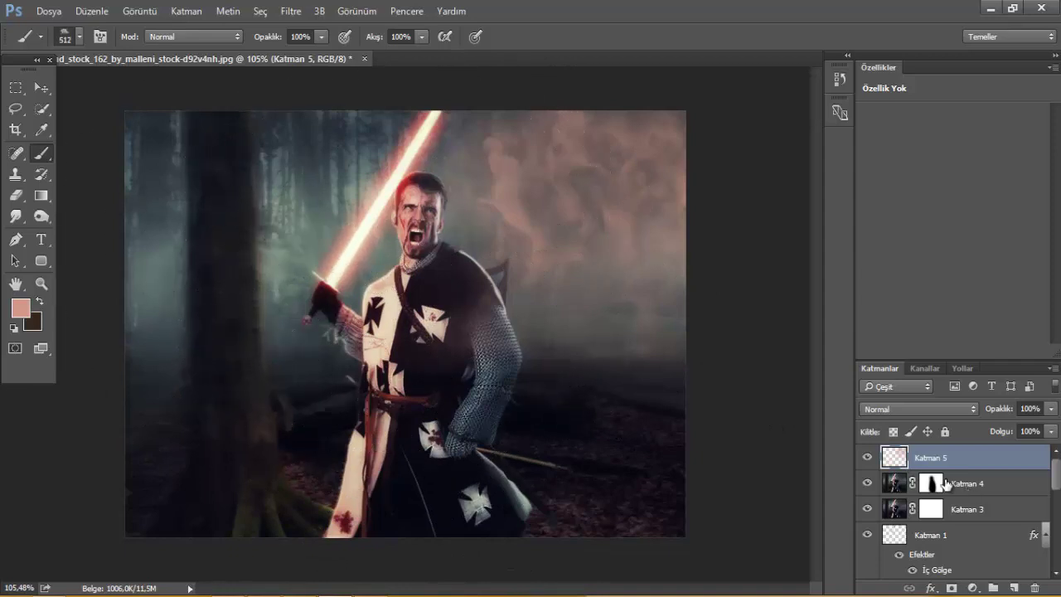
click(908, 409)
click(914, 253)
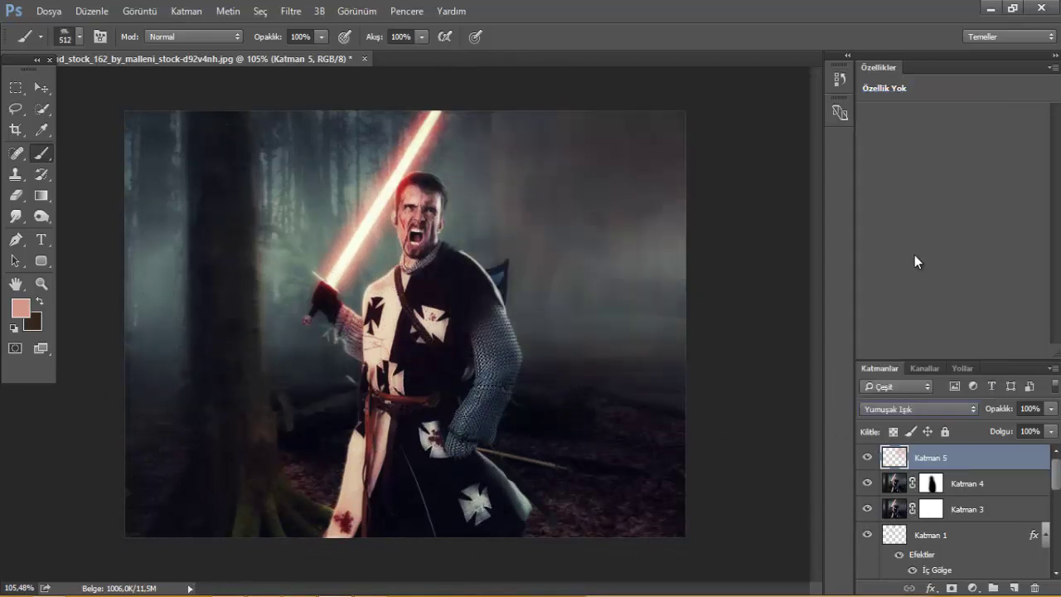
scroll(916, 409, up, 1)
scroll(915, 409, up, 1)
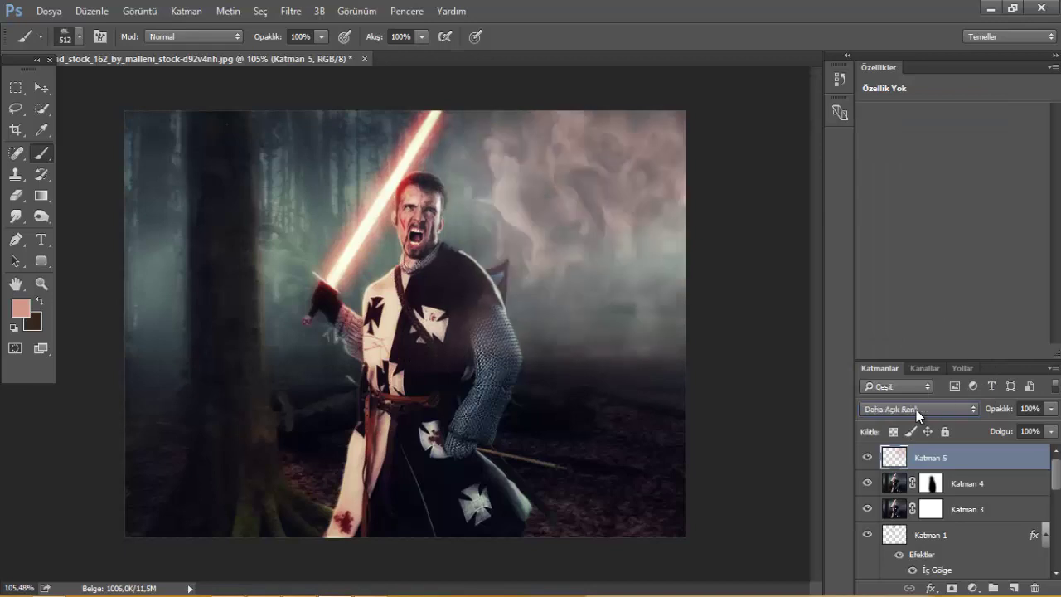
click(915, 410)
click(891, 194)
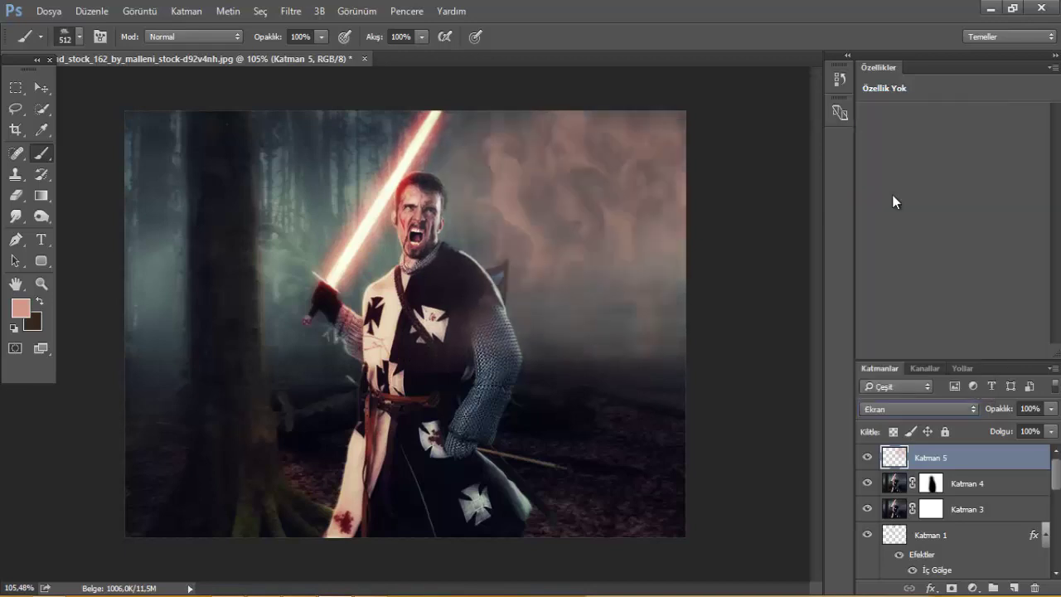
Step: Paint fog-sampled grey-green smoke at lower left and fade Katman 5 to 48% opacity
click(303, 458)
key(ctrl+z)
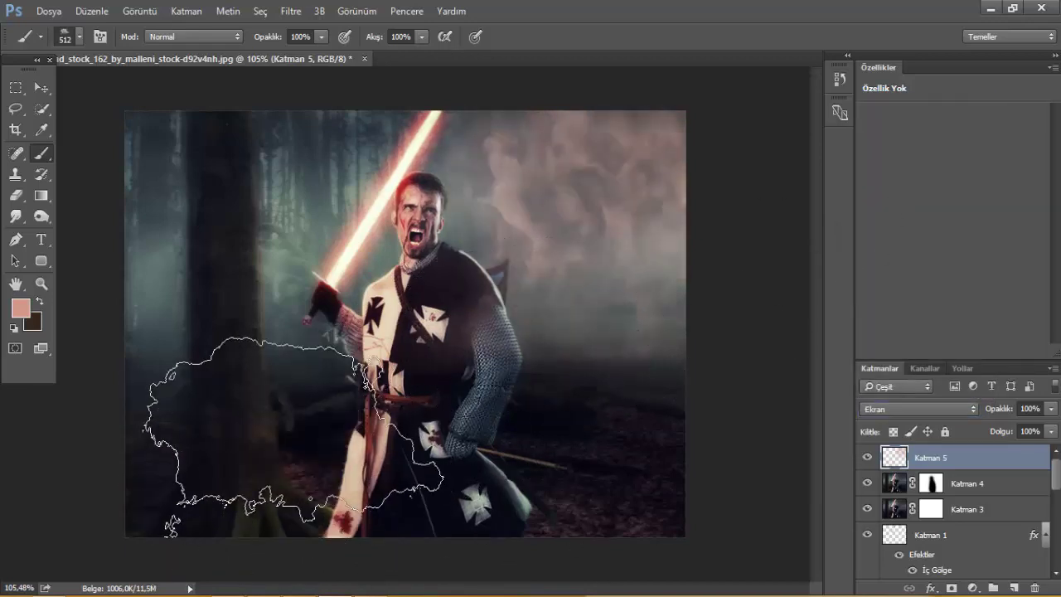
alt+click(285, 228)
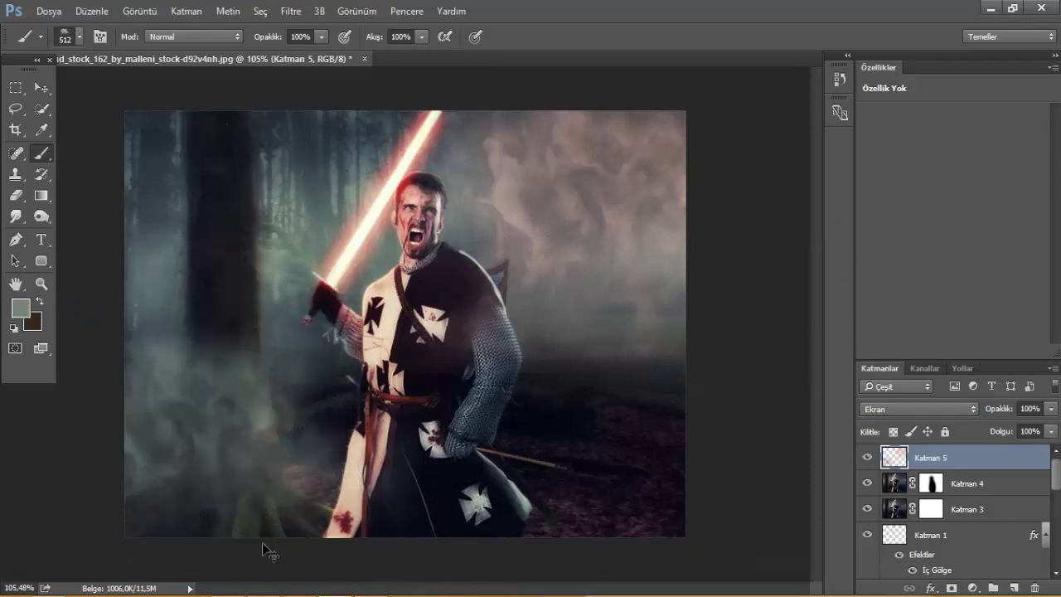
click(239, 472)
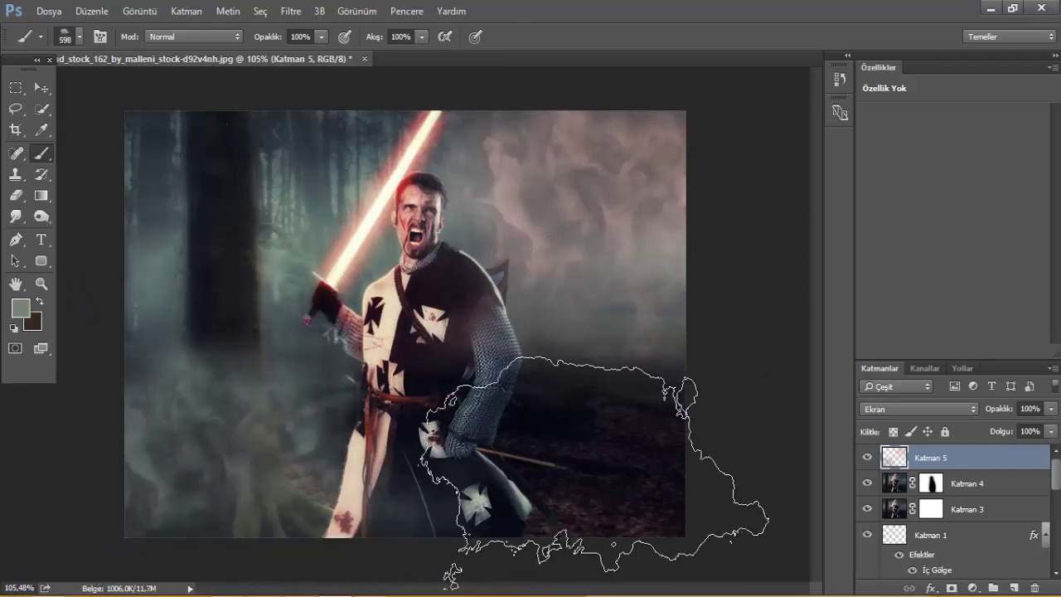
click(1052, 408)
drag(1017, 430, 1013, 430)
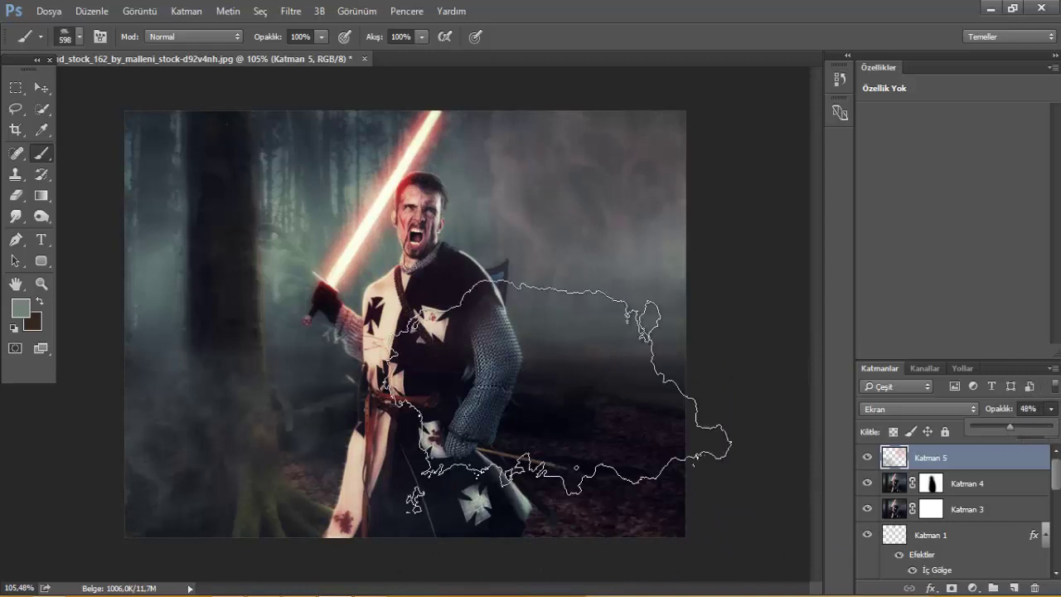
drag(397, 356, 464, 315)
Step: On a new Katman 6, stamp light-coloured smoke at the upper right with 50% brush opacity
click(1015, 587)
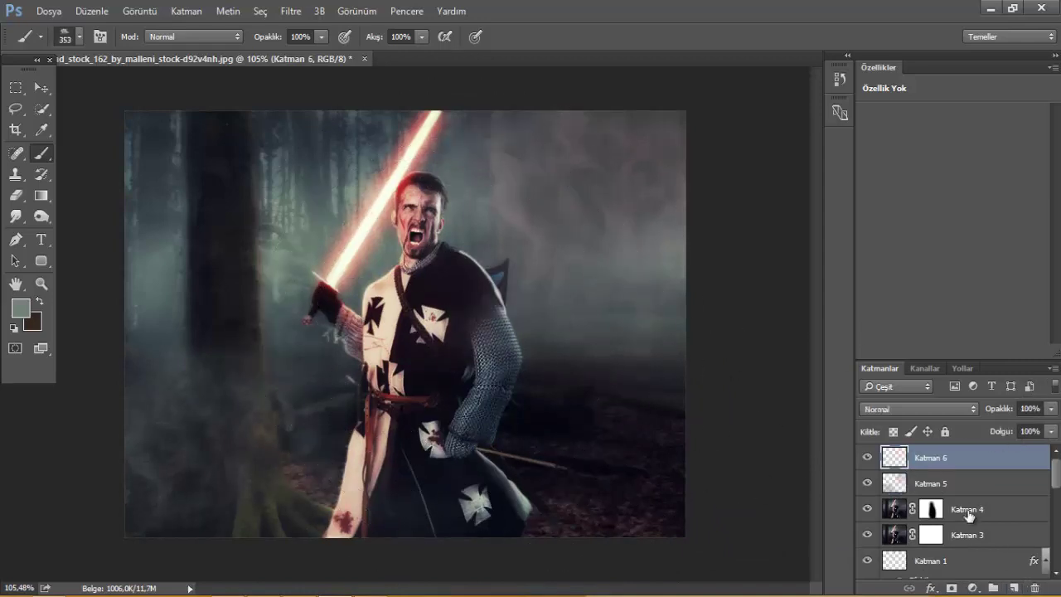
alt+click(395, 180)
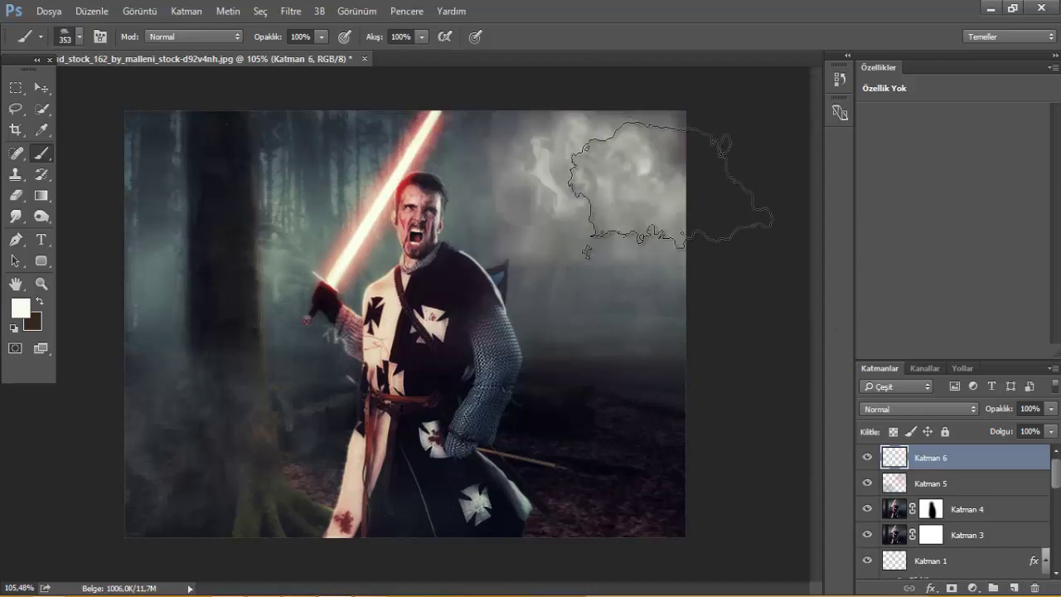
key(5)
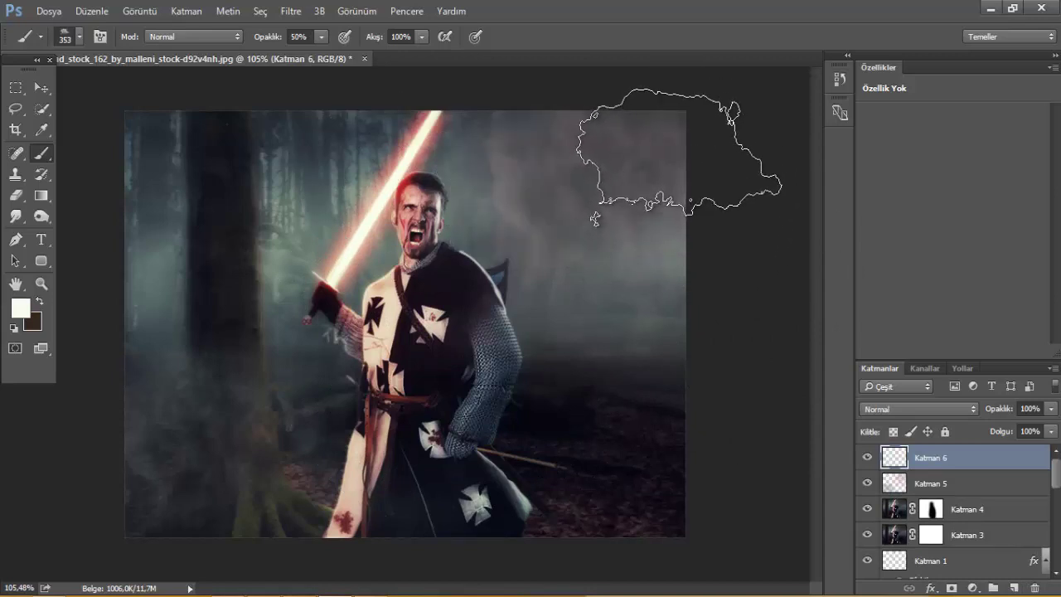
click(594, 220)
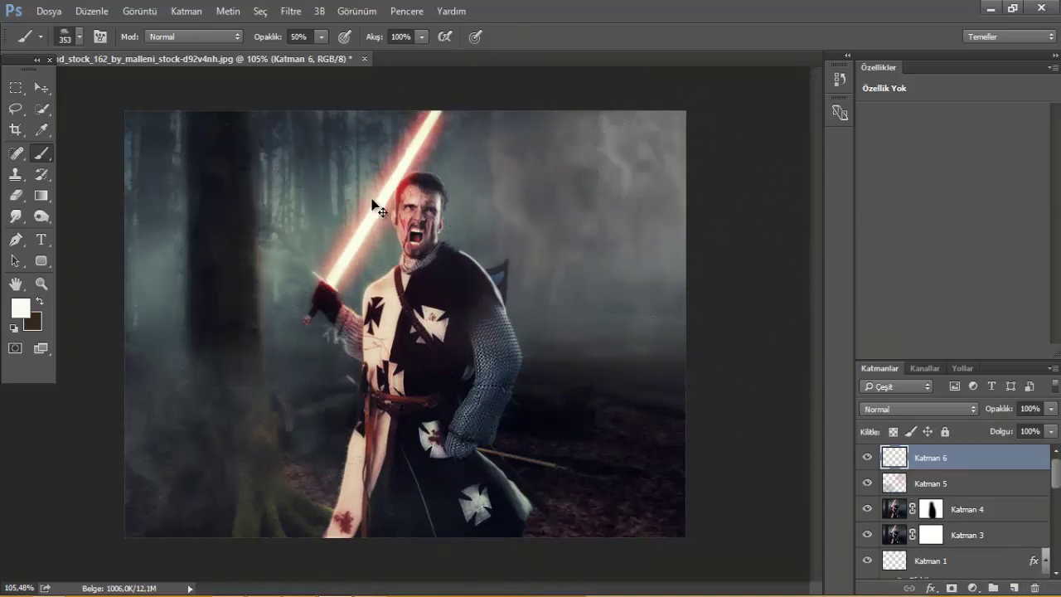
key(ctrl+z)
click(662, 166)
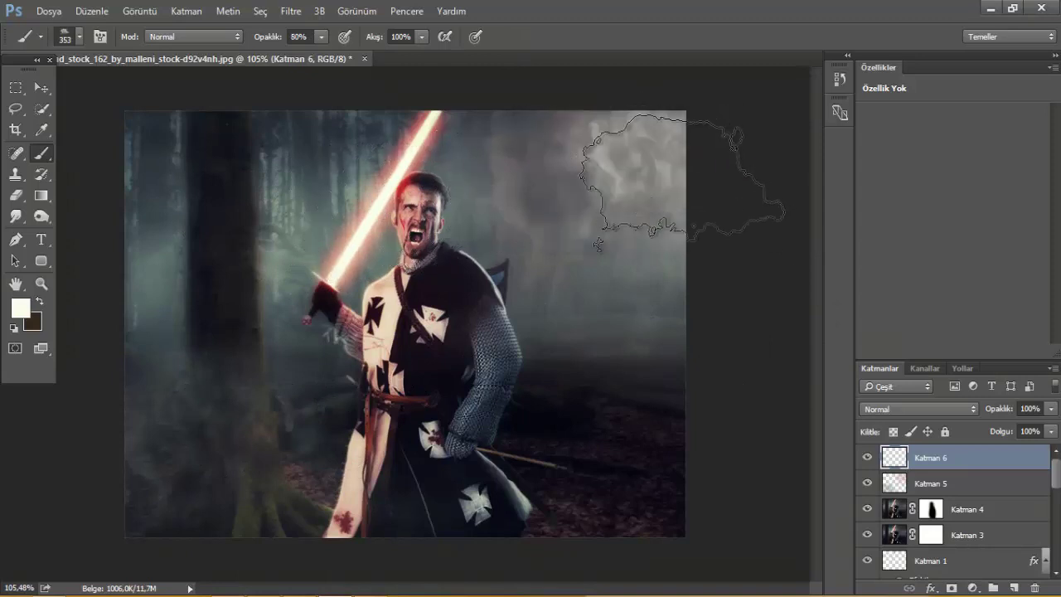
Step: Resize the smoke brush, fade Katman 6 to 84% opacity, and add Katman 7
drag(228, 423, 286, 452)
key(bracketright)
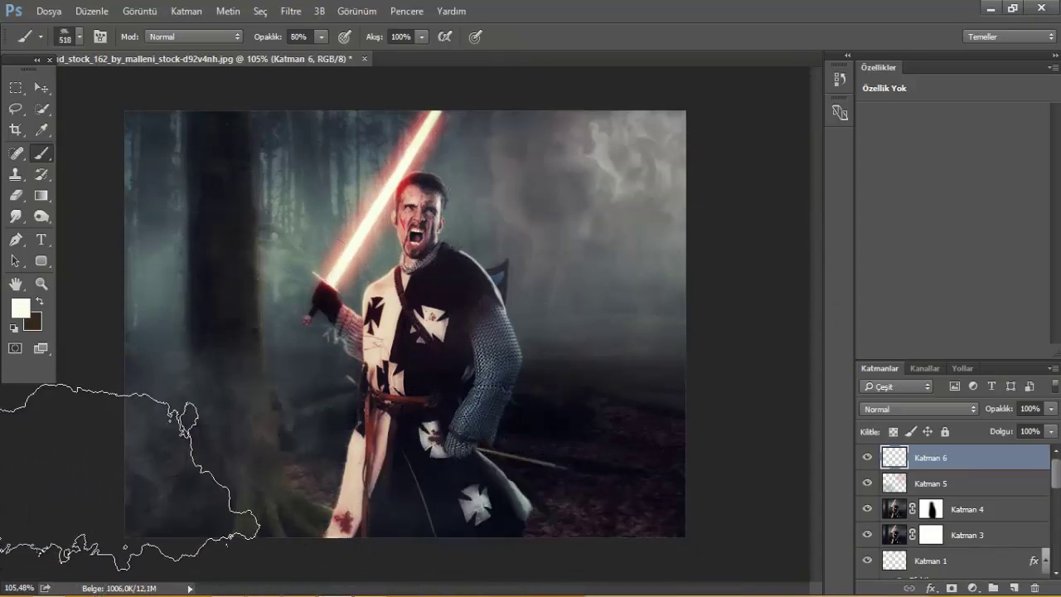
scroll(437, 311, down, 1)
scroll(436, 311, up, 1)
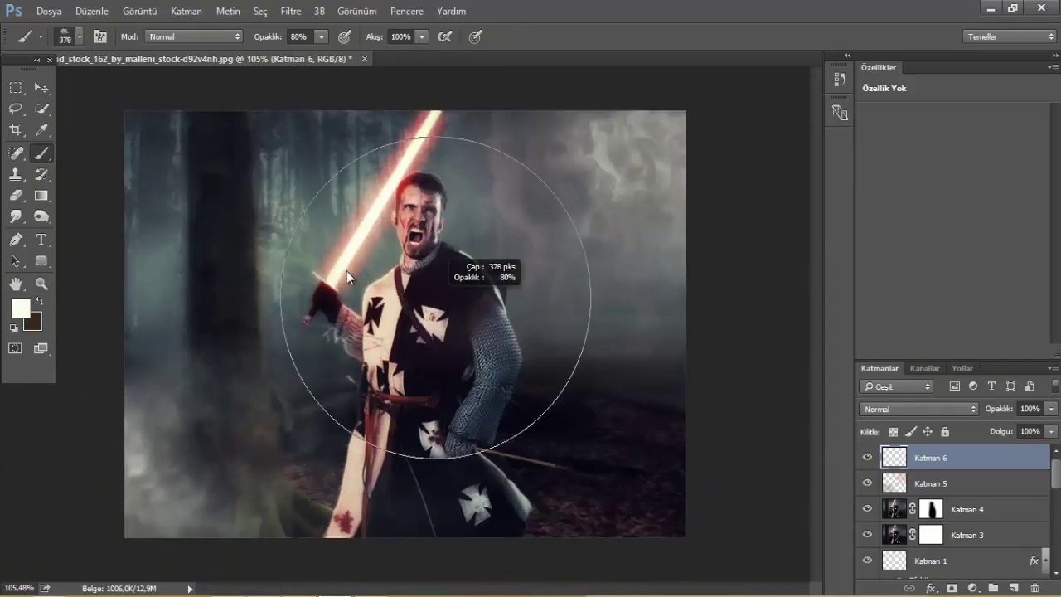
drag(438, 319, 398, 320)
mouse_move(1057, 412)
mouse_down()
mouse_move(1027, 437)
mouse_move(1046, 439)
mouse_up()
scroll(1012, 554, down, 3)
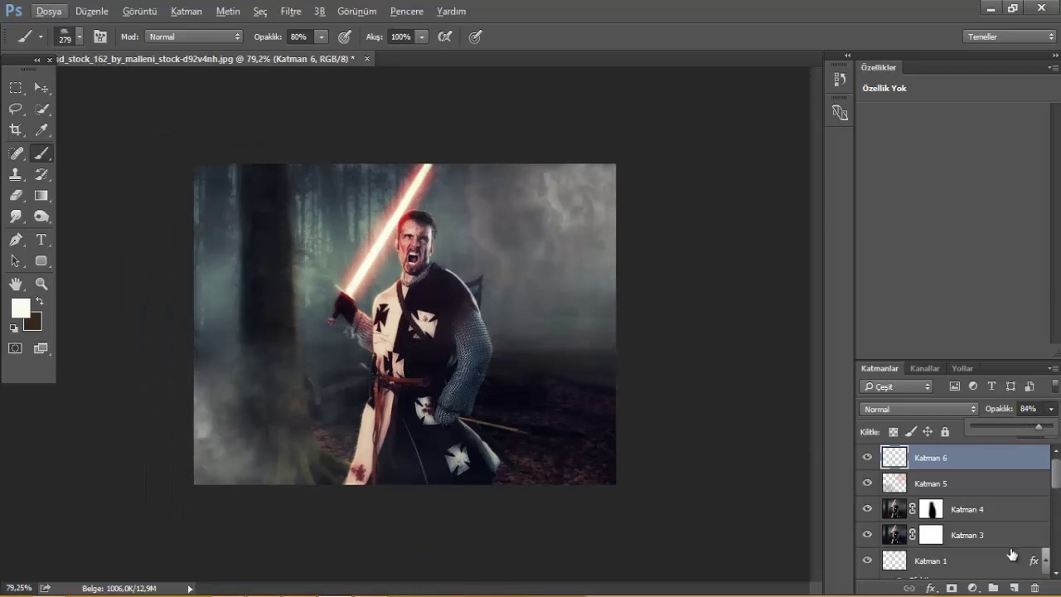
click(1012, 587)
right_click(352, 311)
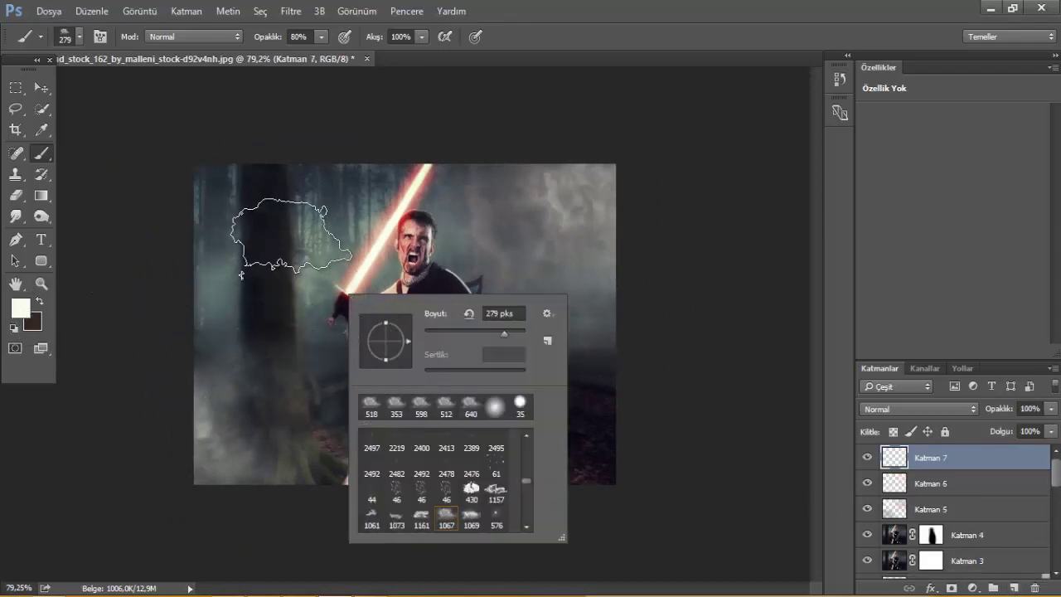
Step: Brush dark tree-trunk-sampled smoke with a ~617 brush and fade Katman 7 to 61%
alt+click(254, 222)
drag(228, 358, 242, 344)
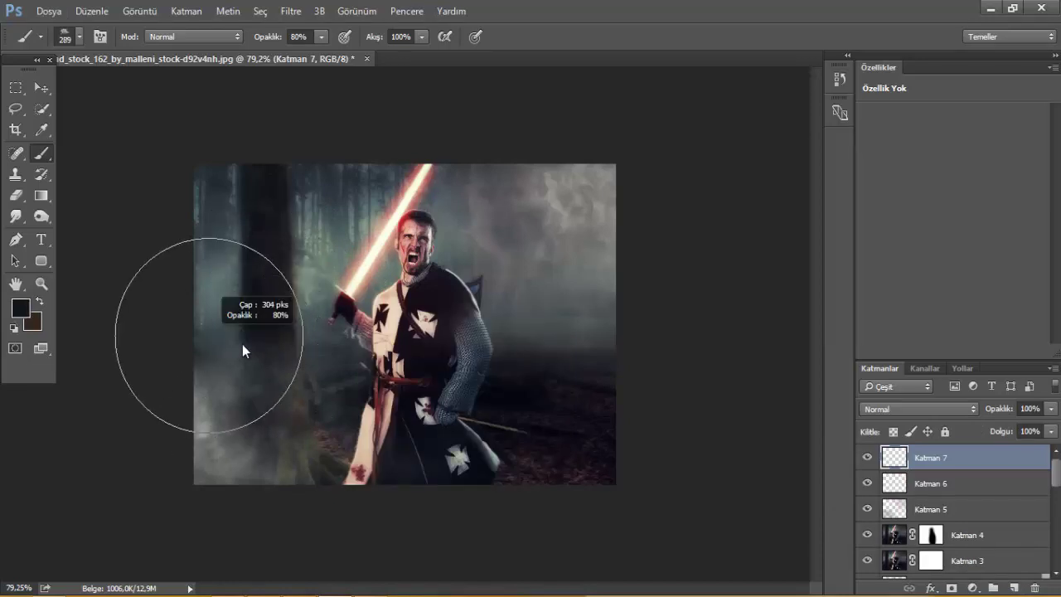
drag(354, 354, 254, 585)
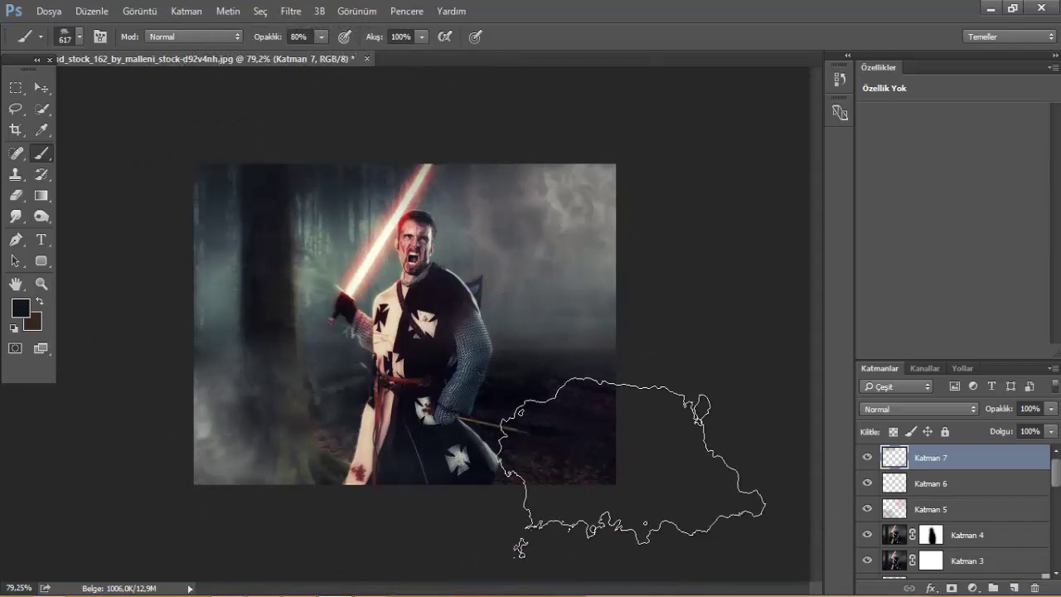
scroll(404, 324, up, 1)
click(1050, 408)
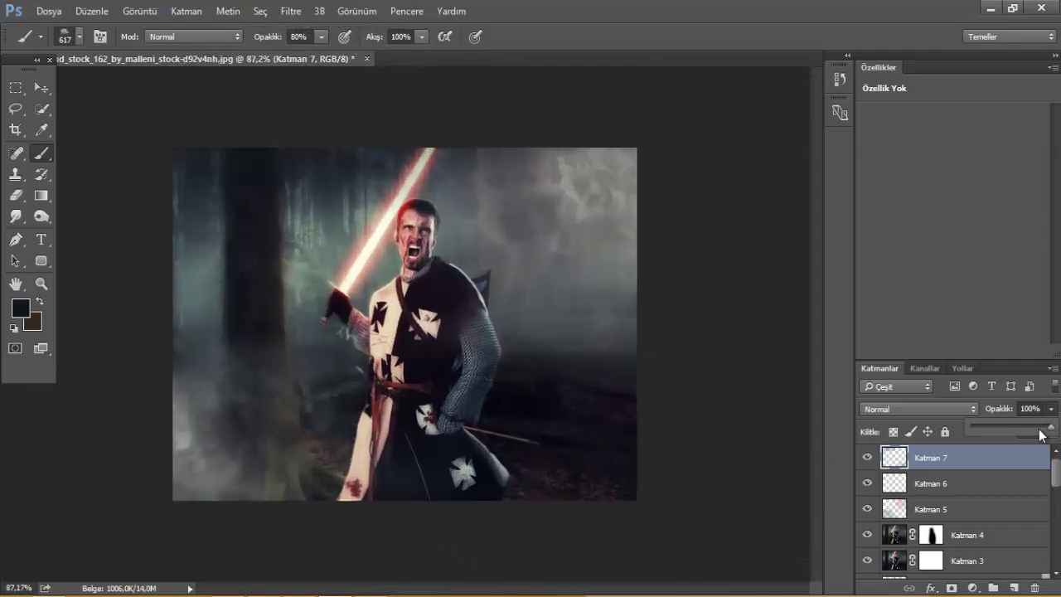
drag(1048, 426, 1019, 427)
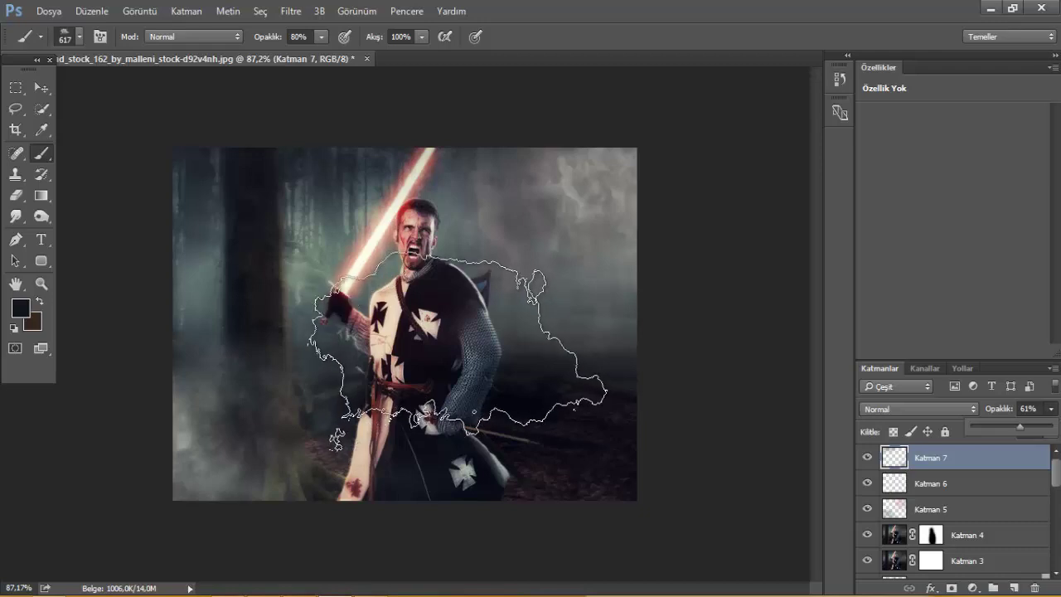
alt+right_click(259, 398)
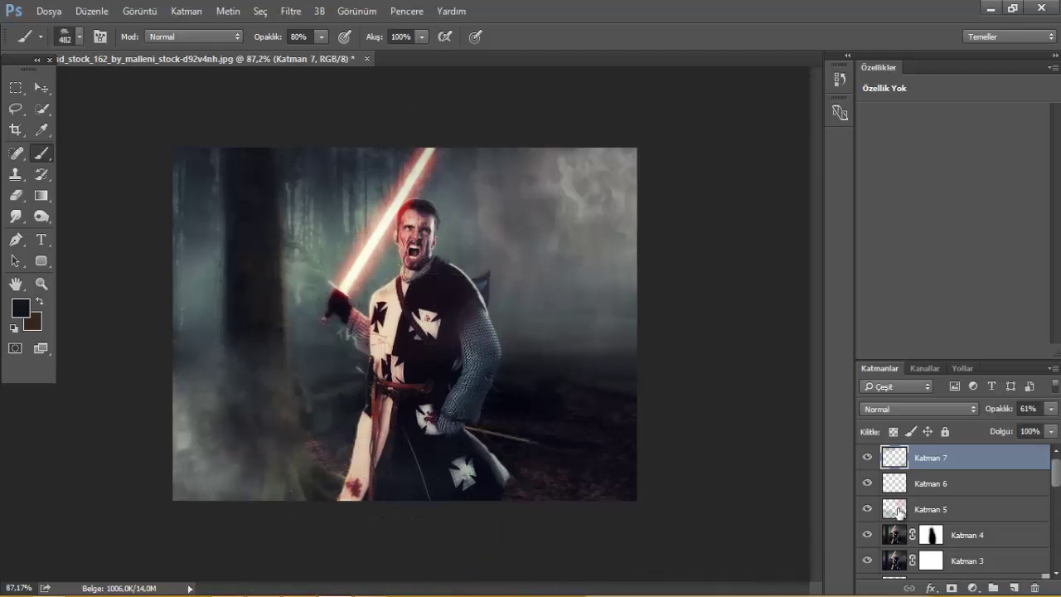
Step: Add a layer mask to Katman 5 and hide the fog over the lower-left tree trunk
click(908, 509)
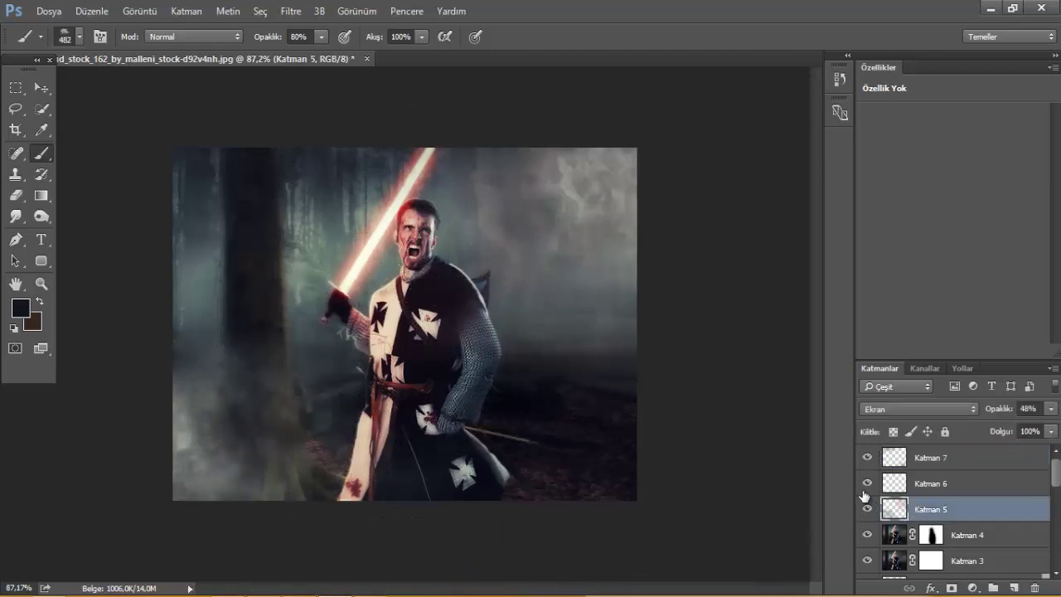
click(951, 586)
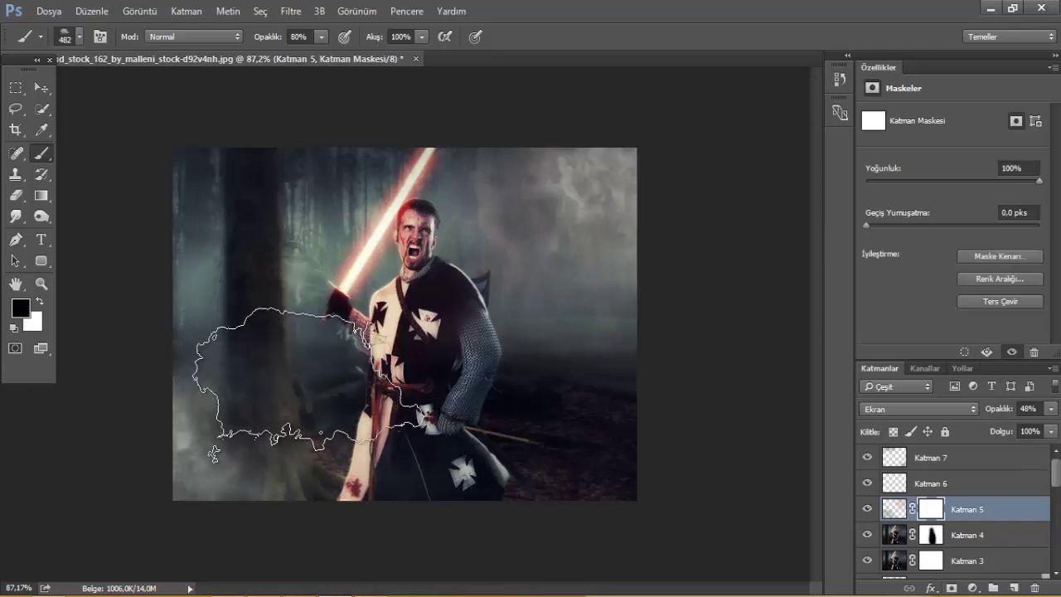
drag(315, 383, 294, 434)
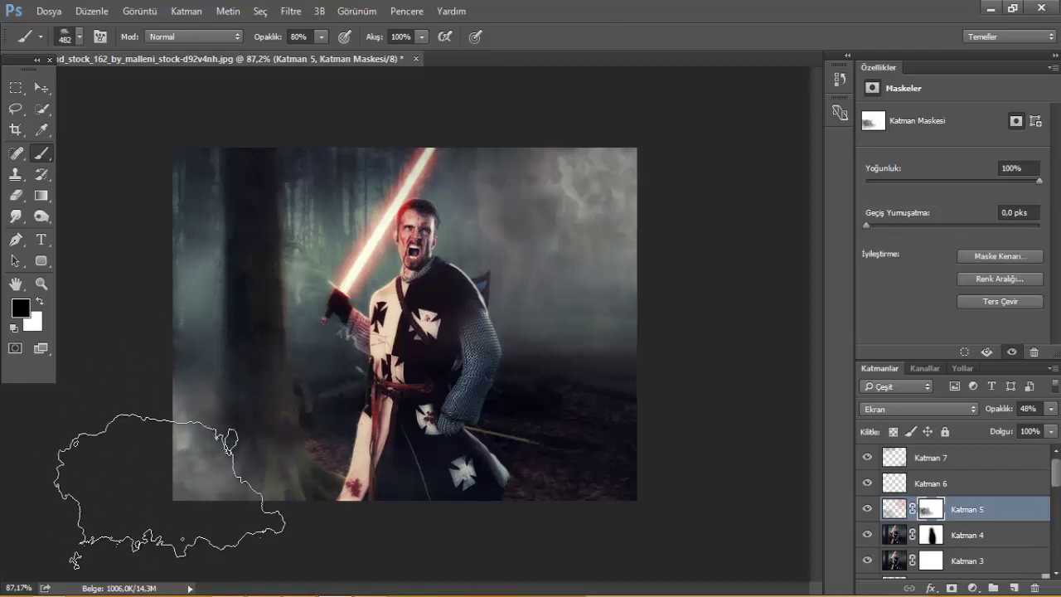
scroll(324, 389, down, 1)
scroll(403, 324, up, 2)
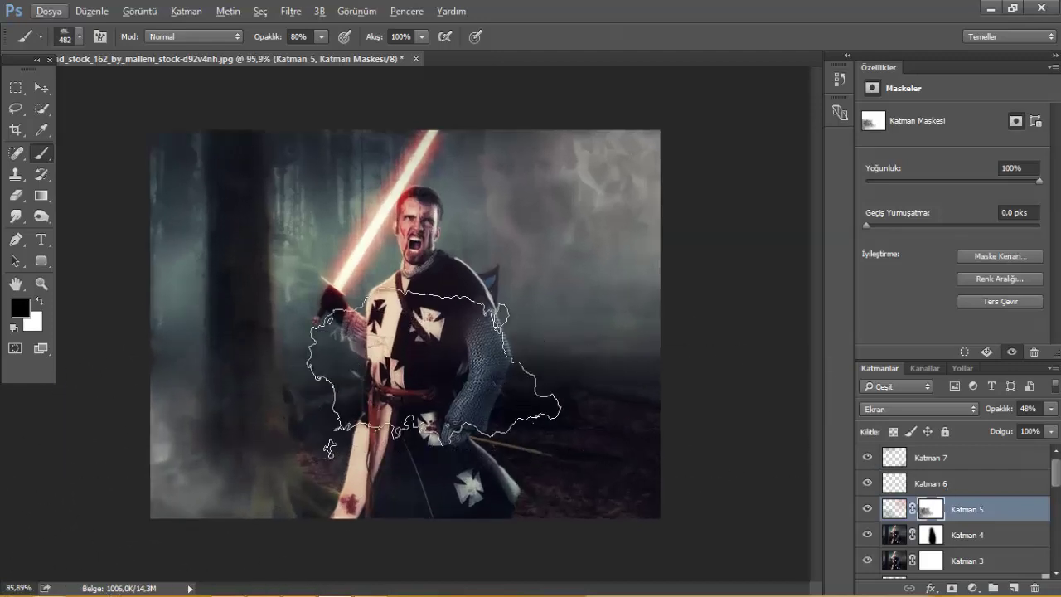
Step: Add a layer mask to Katman 6, reselect Katman 5's mask, and shrink the brush to about 353
click(917, 493)
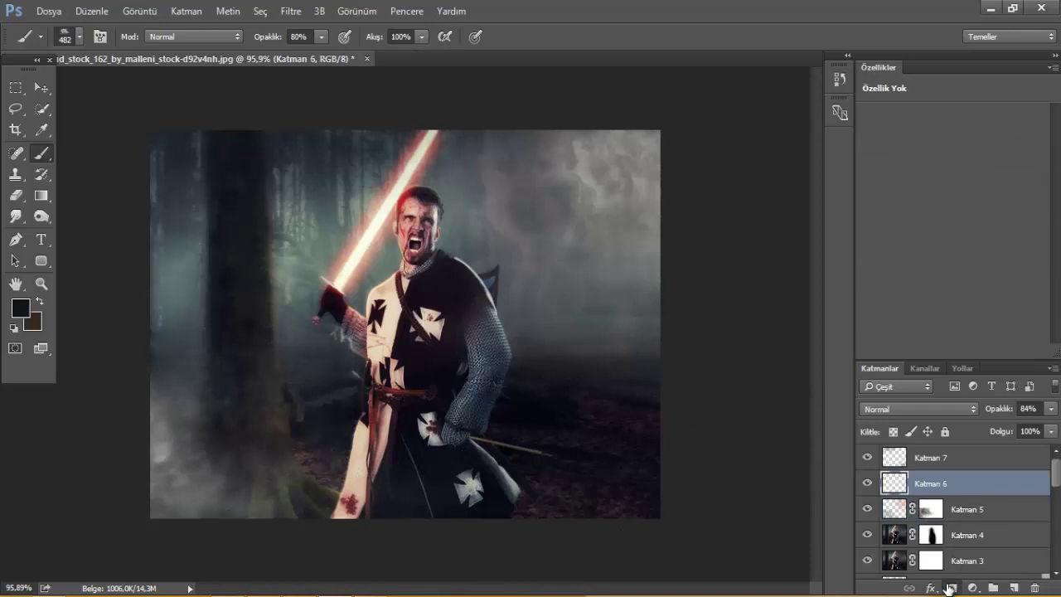
click(952, 587)
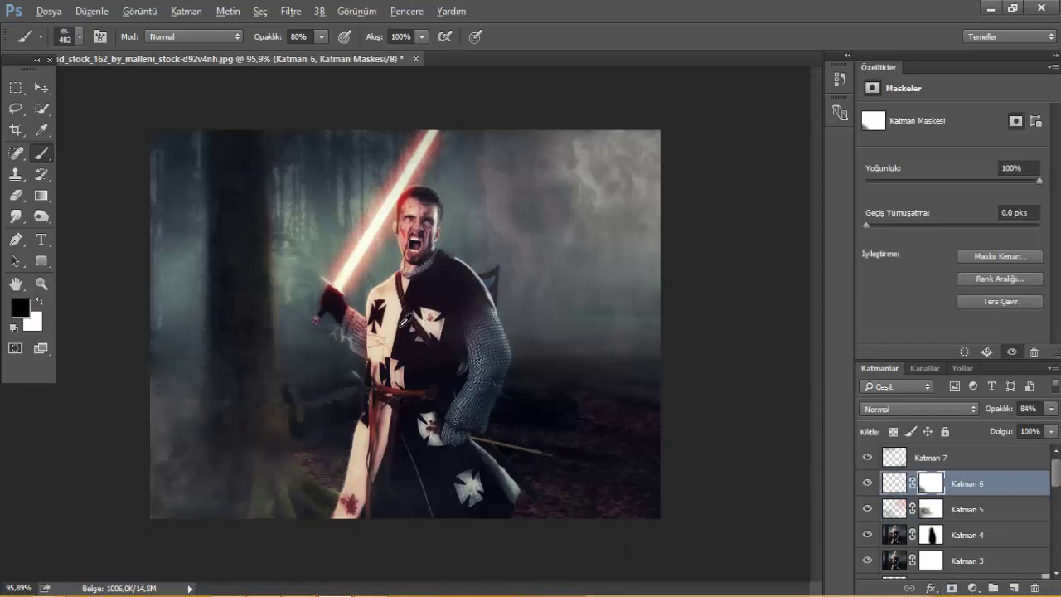
scroll(402, 325, down, 1)
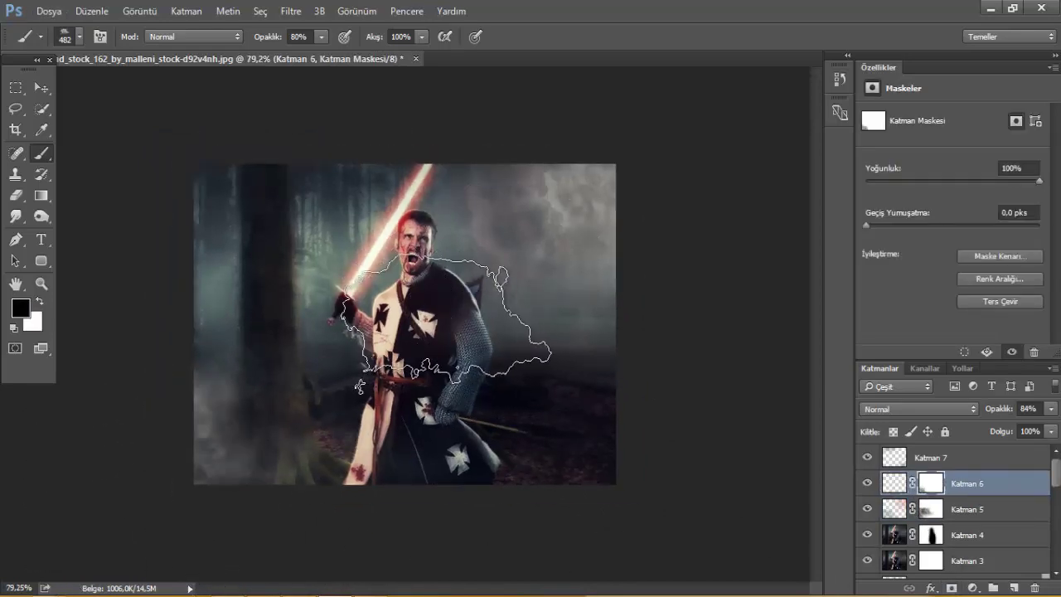
scroll(452, 323, up, 1)
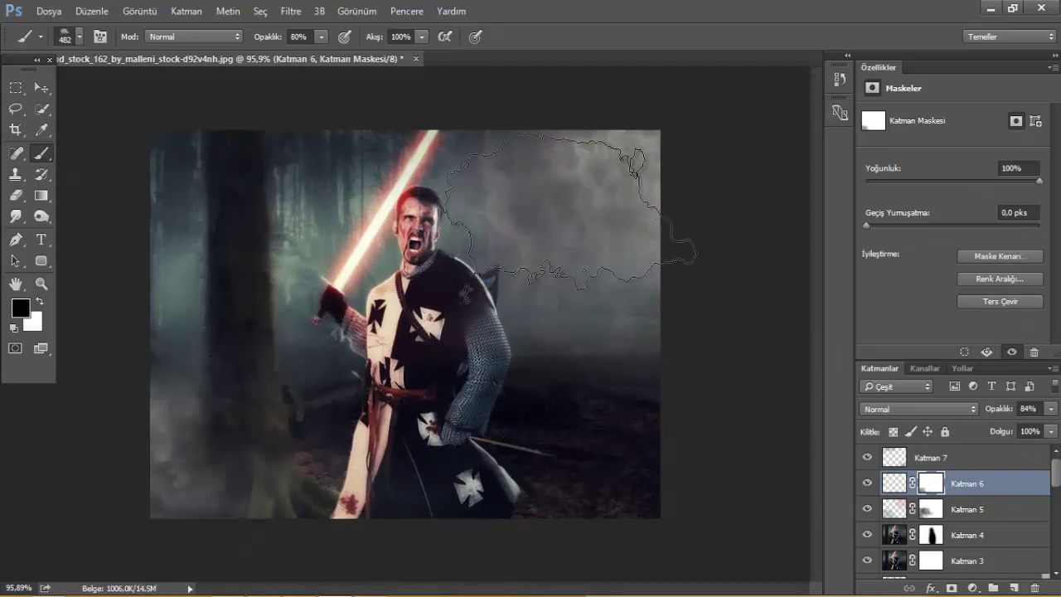
click(934, 514)
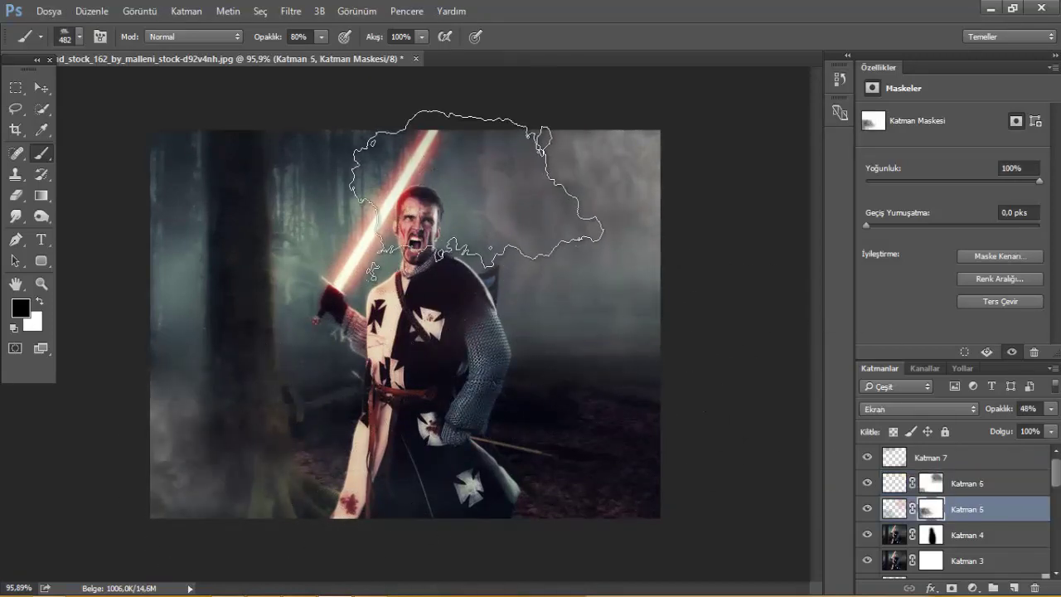
scroll(335, 369, down, 1)
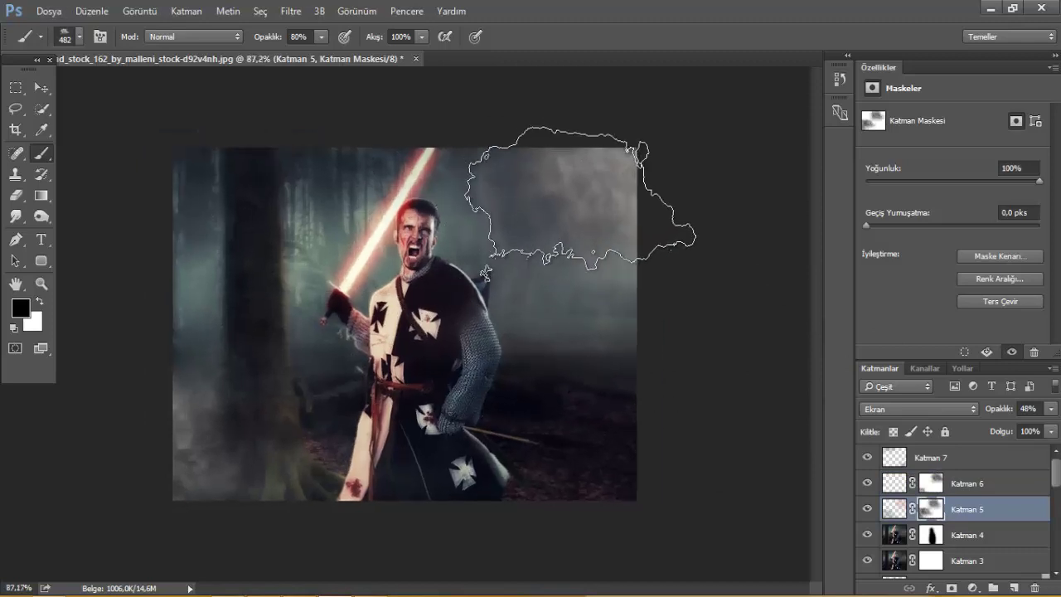
scroll(372, 319, up, 1)
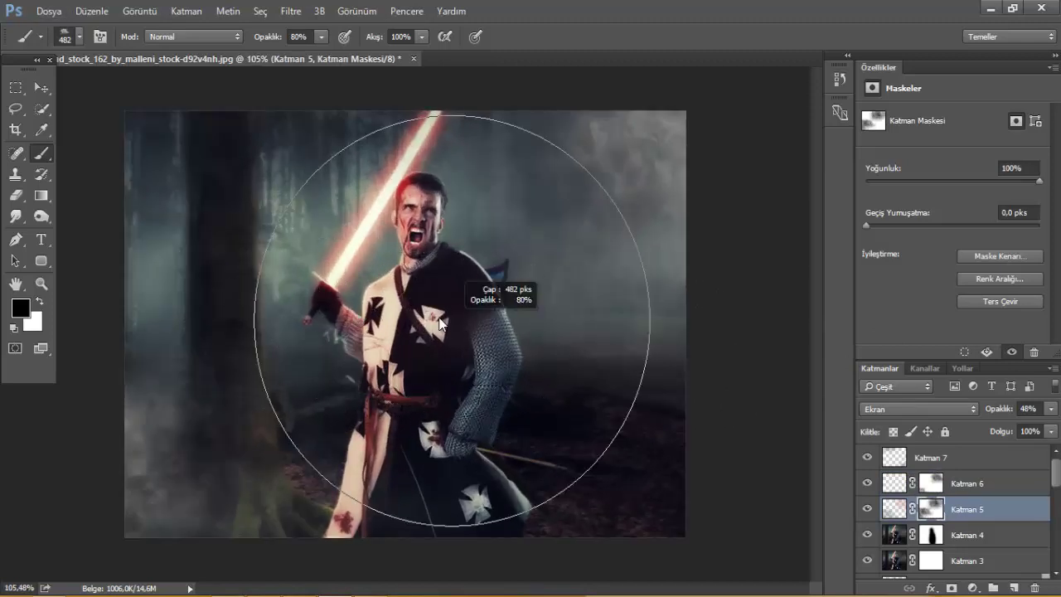
drag(486, 313, 431, 313)
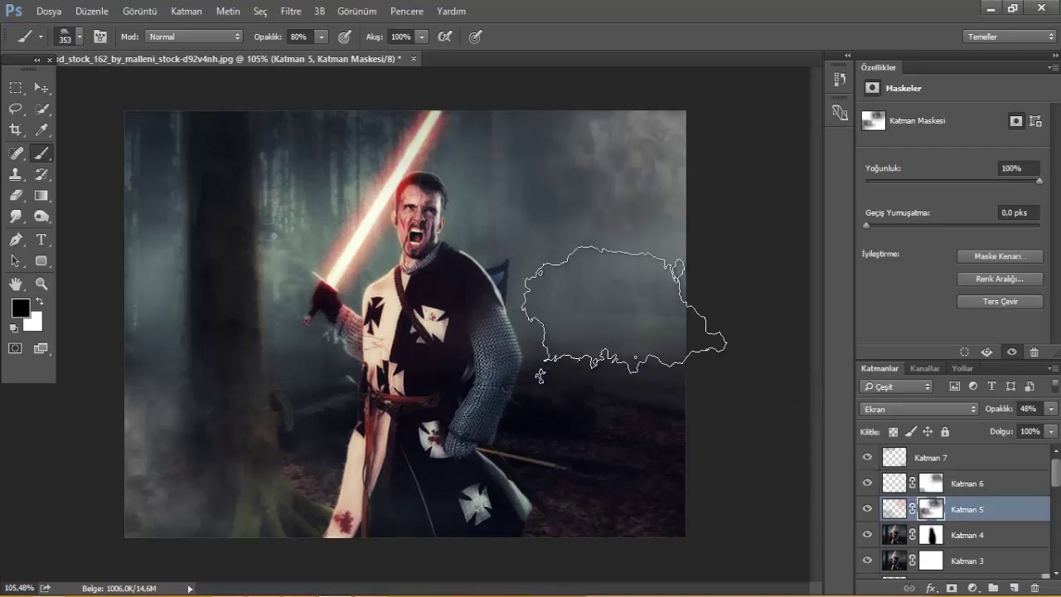
Step: Switch to the Blur tool with a brush of about 378 pixels
right_click(19, 196)
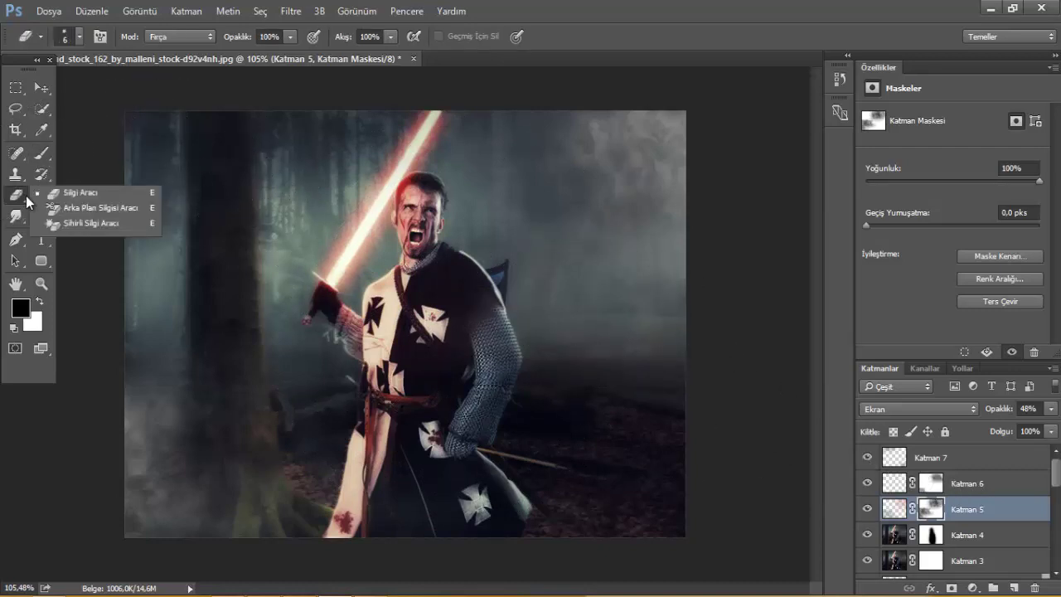
click(71, 190)
click(14, 216)
right_click(15, 217)
click(83, 210)
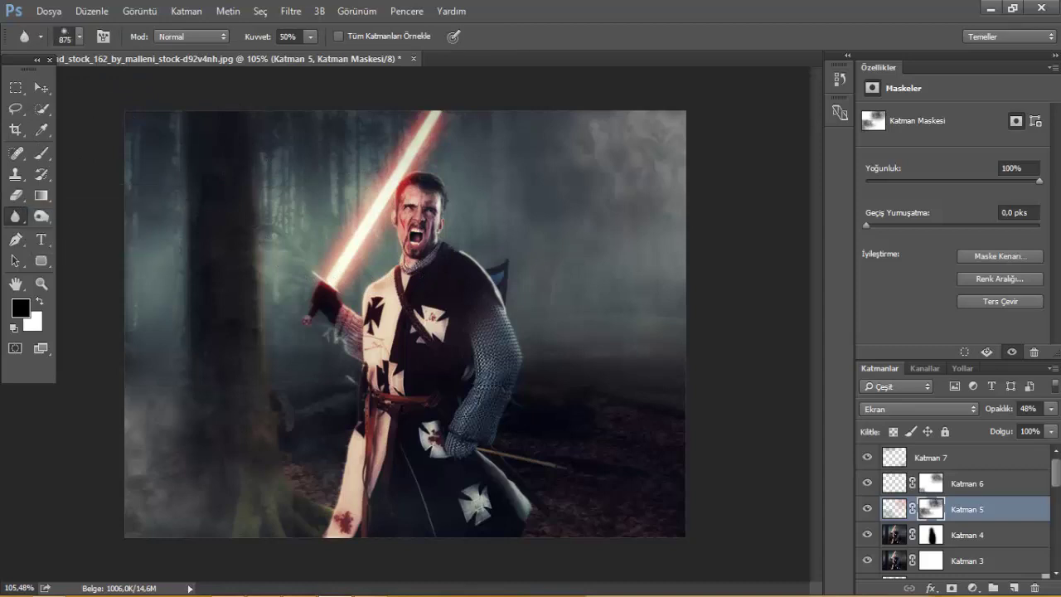
drag(335, 319, 133, 319)
Step: Blur the upper-right fog on Katman 6 at 100% strength with a 266-pixel brush
click(887, 510)
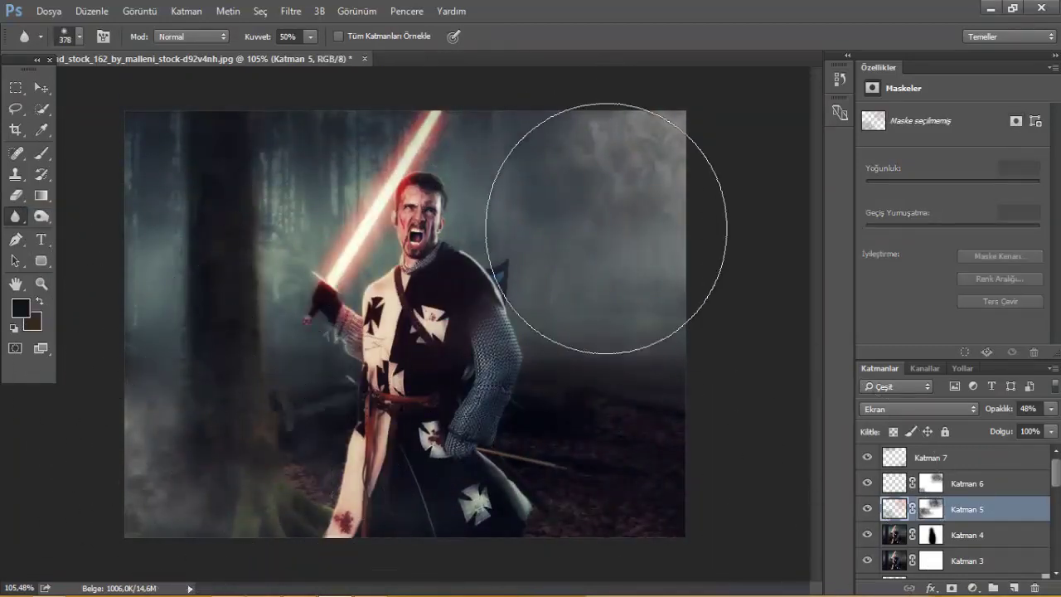
click(893, 495)
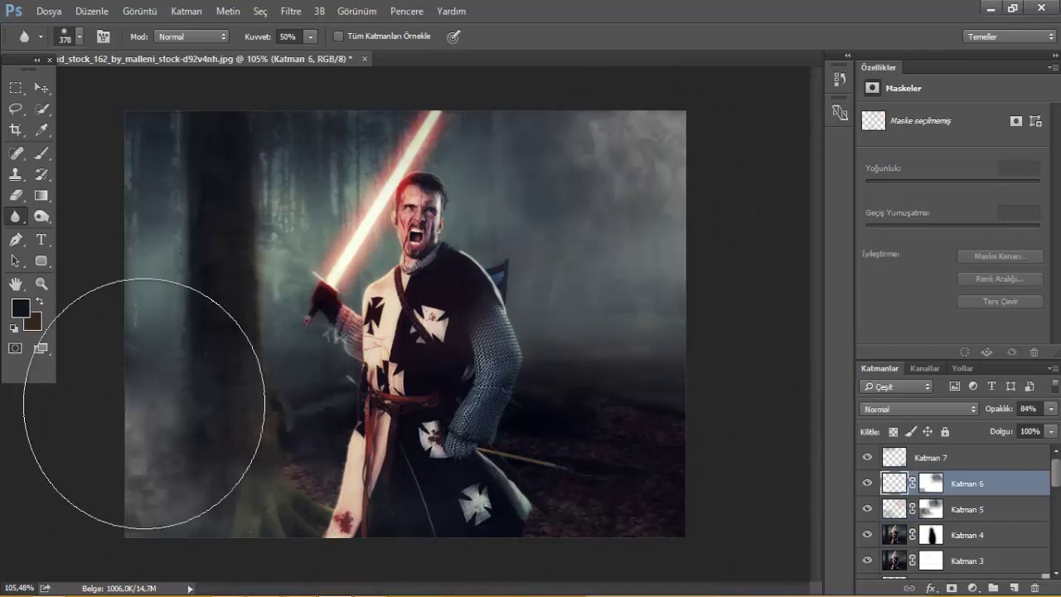
key(bracketright)
key(0)
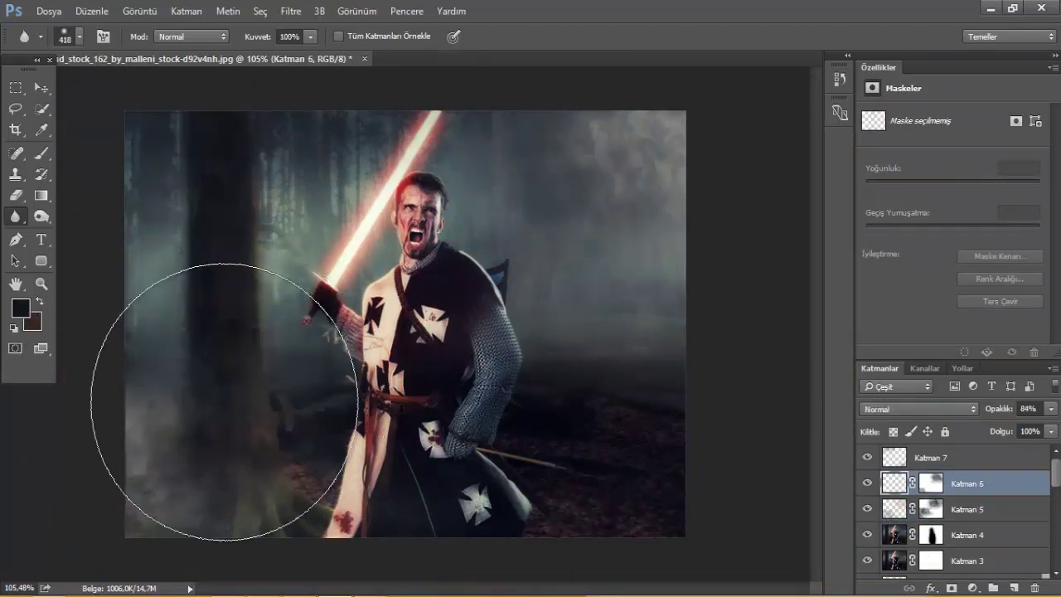
key(bracketleft)
key(bracketleft)
key(bracketleft)
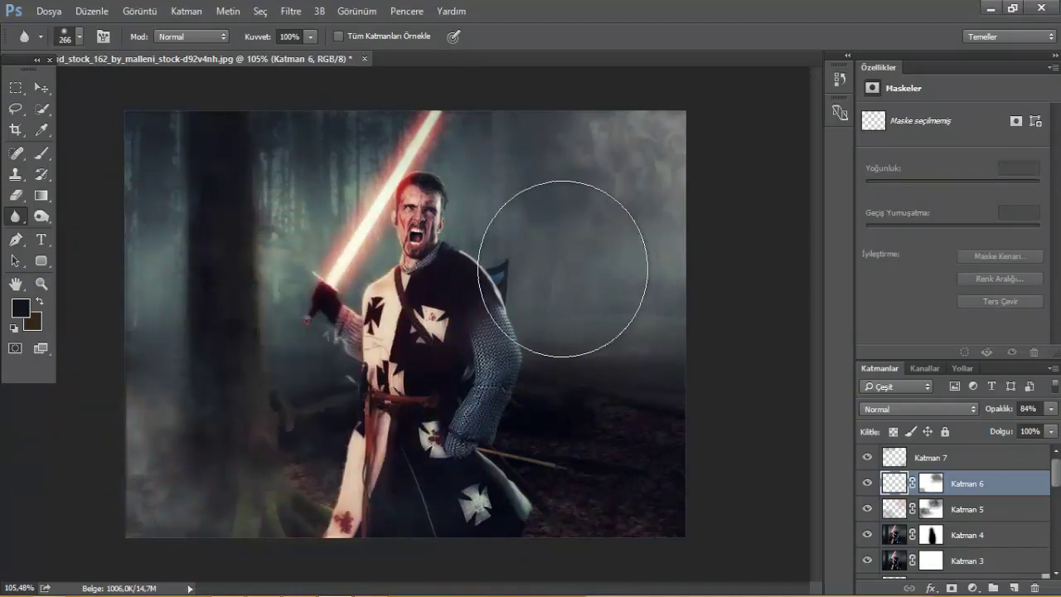
drag(620, 261, 623, 194)
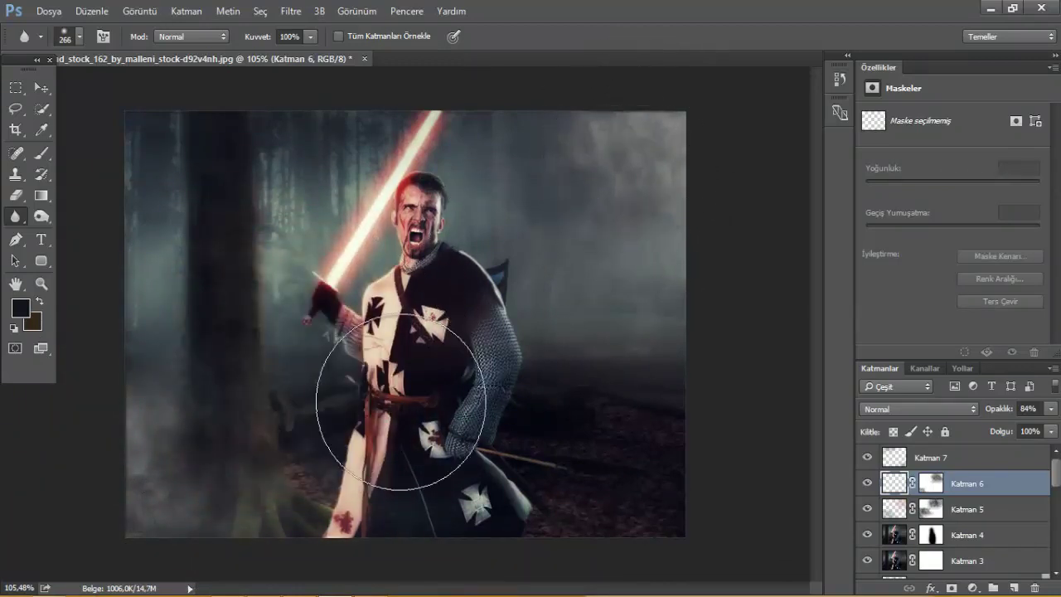
Step: Switch to the Brush tool and choose a scattered debris brush tip
click(41, 87)
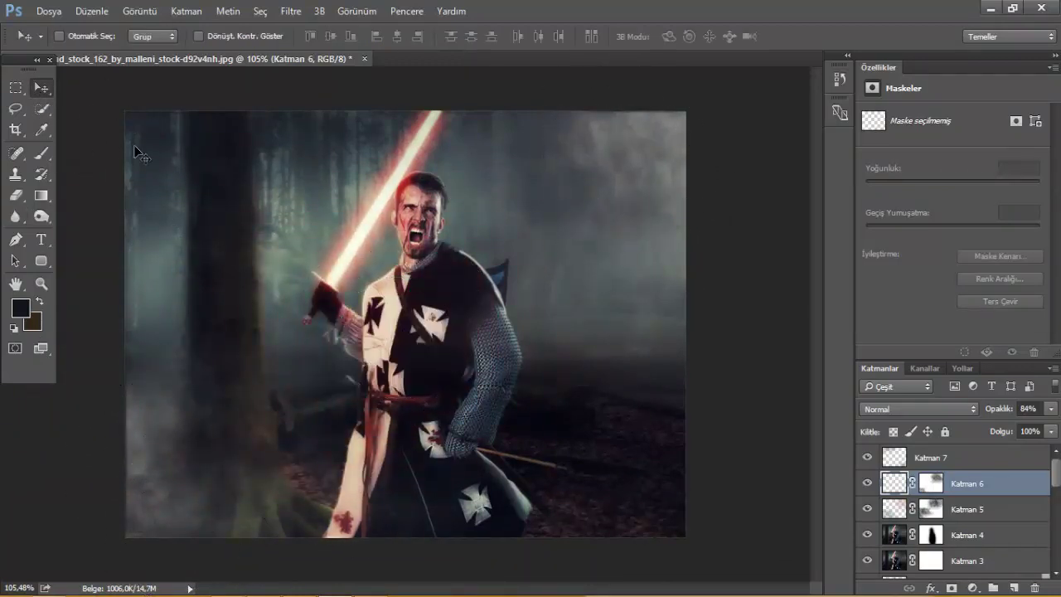
click(41, 153)
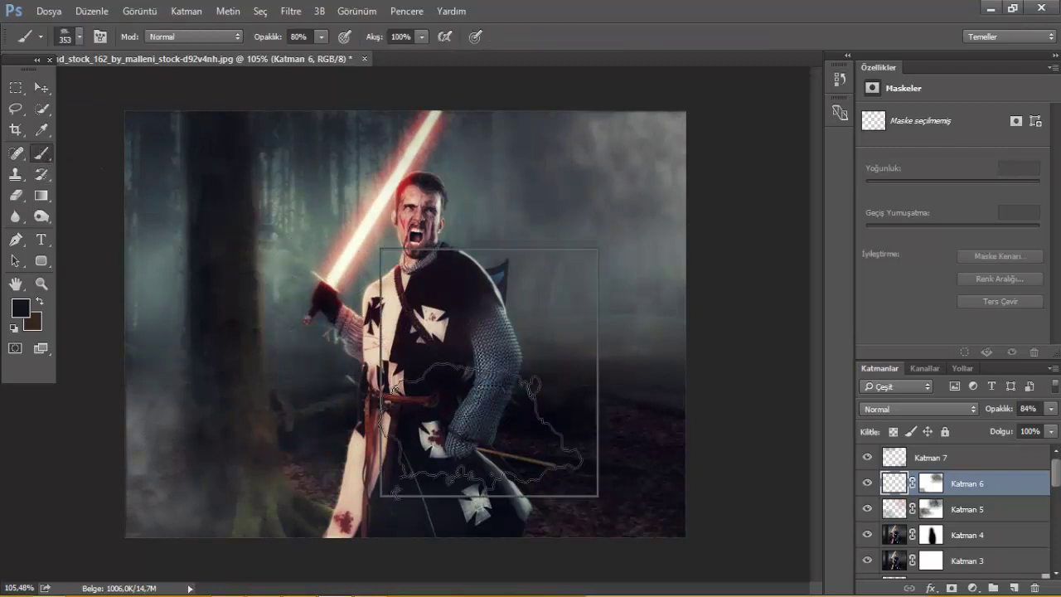
right_click(485, 433)
scroll(486, 445, down, 2)
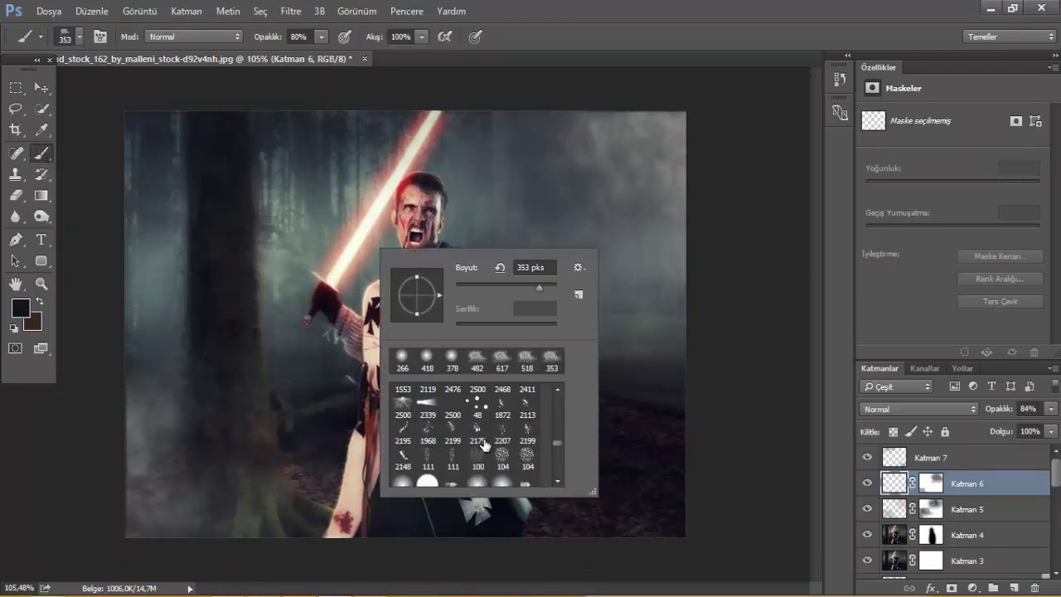
scroll(483, 444, down, 2)
scroll(493, 452, down, 2)
scroll(501, 457, down, 2)
scroll(505, 461, down, 1)
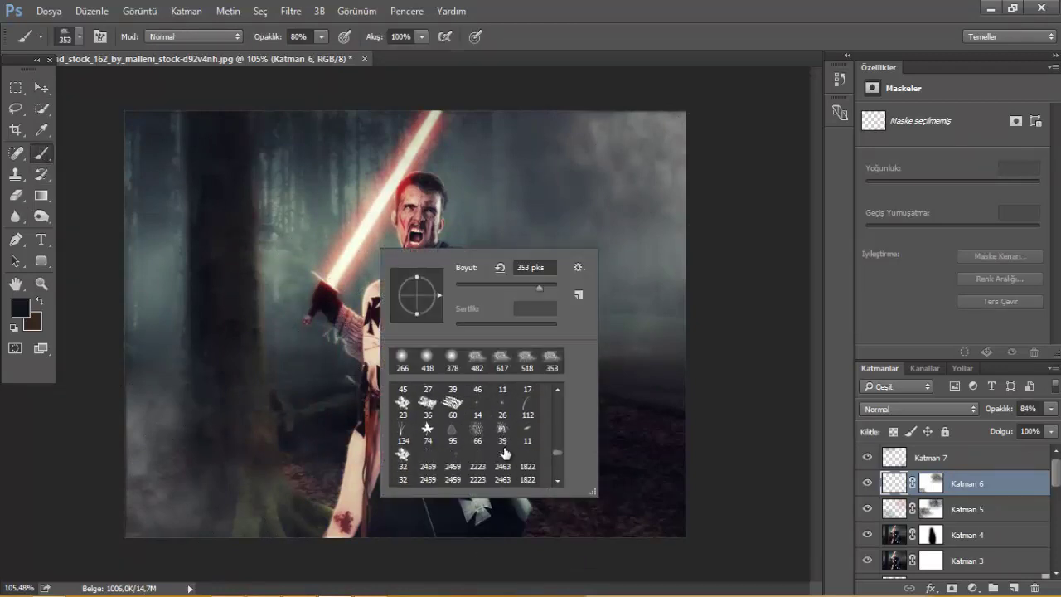
scroll(504, 456, down, 1)
scroll(514, 460, down, 1)
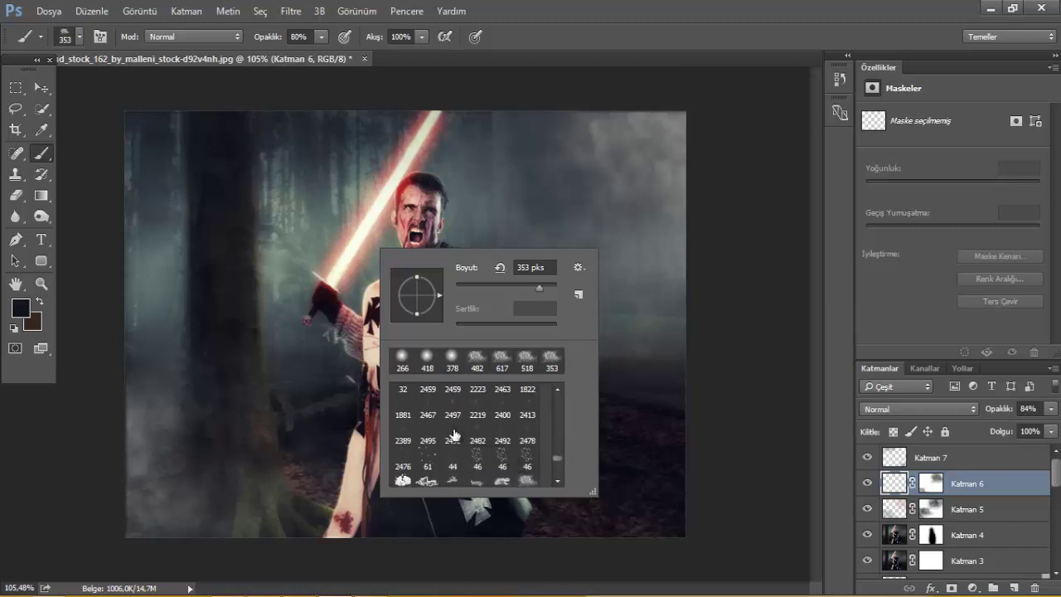
click(500, 193)
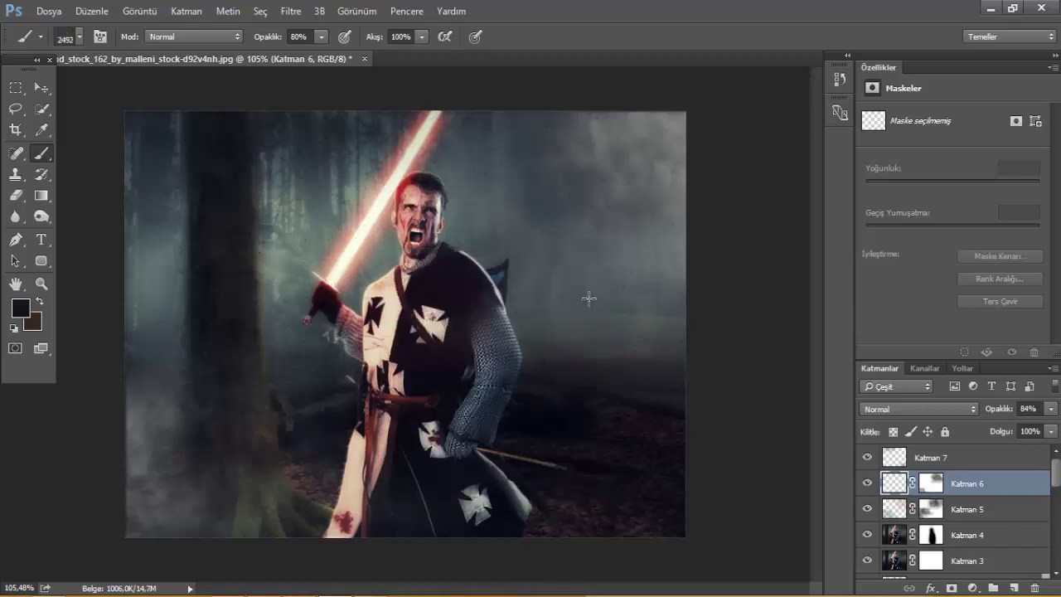
Step: Create Katman 8 above Katman 7, stamp white flakes on it, then undo them
click(937, 466)
click(1012, 587)
click(438, 285)
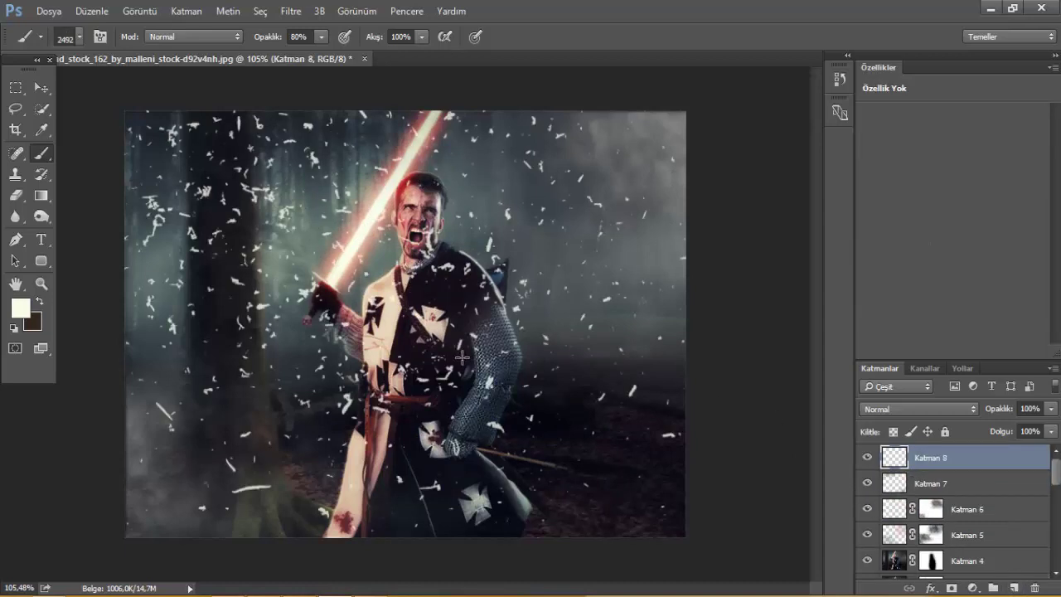
key(ctrl+z)
key(ctrl+z)
key(ctrl+z)
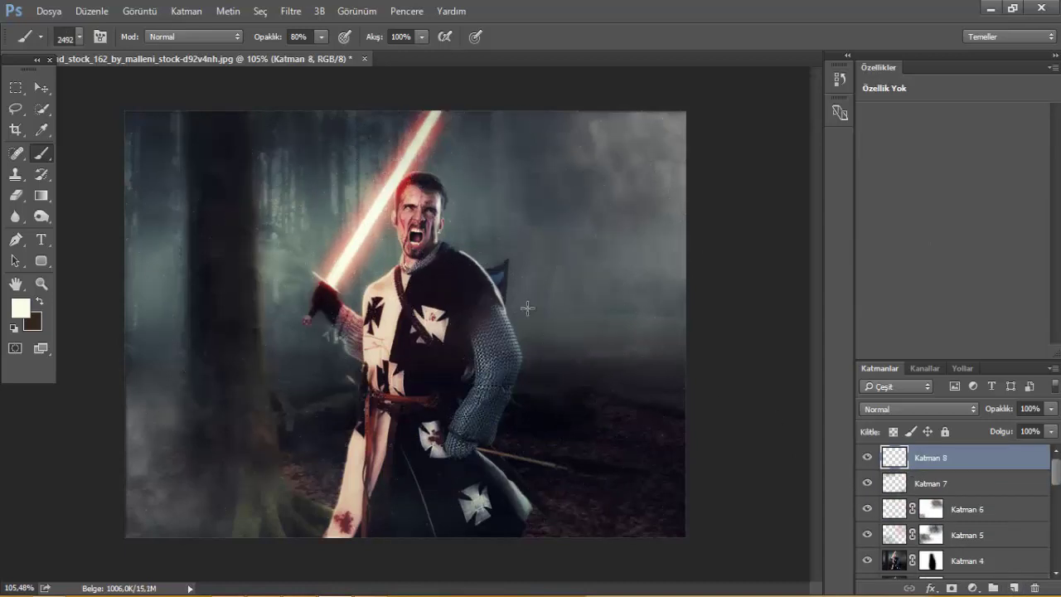
Step: Stamp white flakes again, compare them at lower opacity, and undo both changes
click(442, 348)
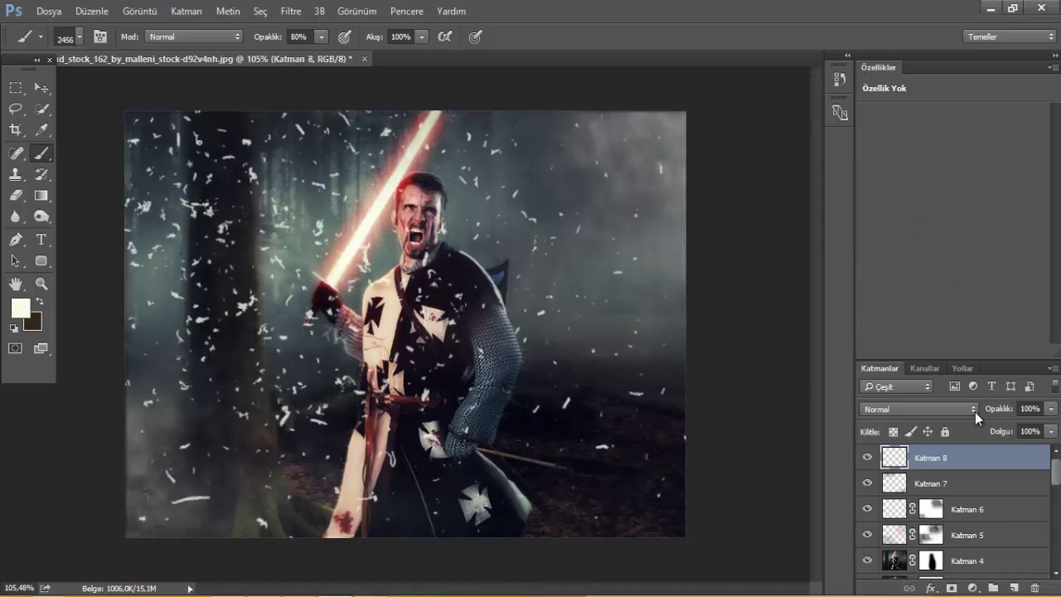
mouse_move(1041, 427)
mouse_down()
mouse_move(1003, 432)
mouse_move(1023, 431)
mouse_up()
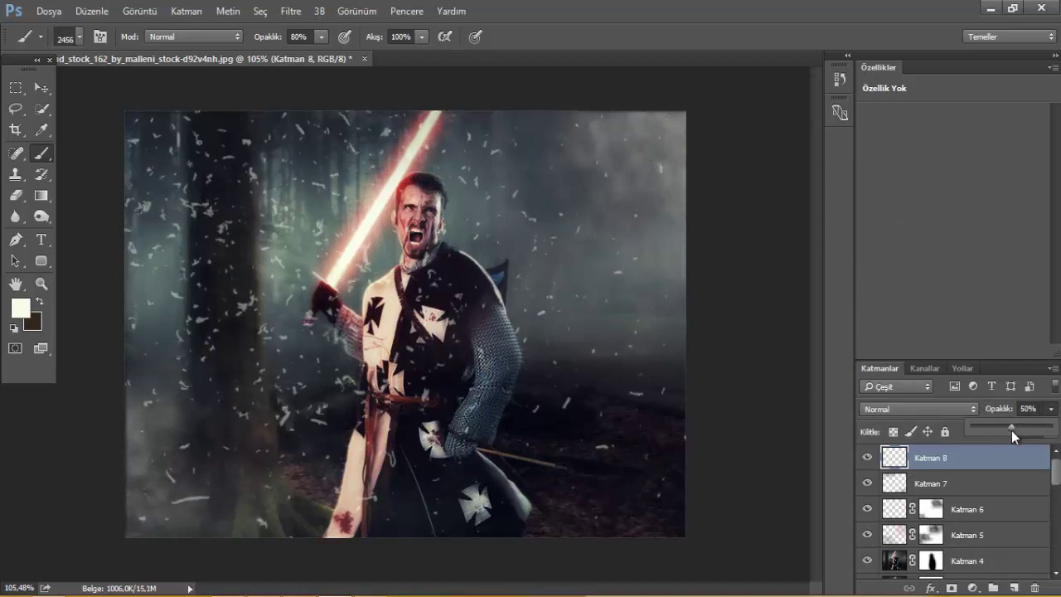
key(ctrl+z)
key(ctrl+z)
key(ctrl+z)
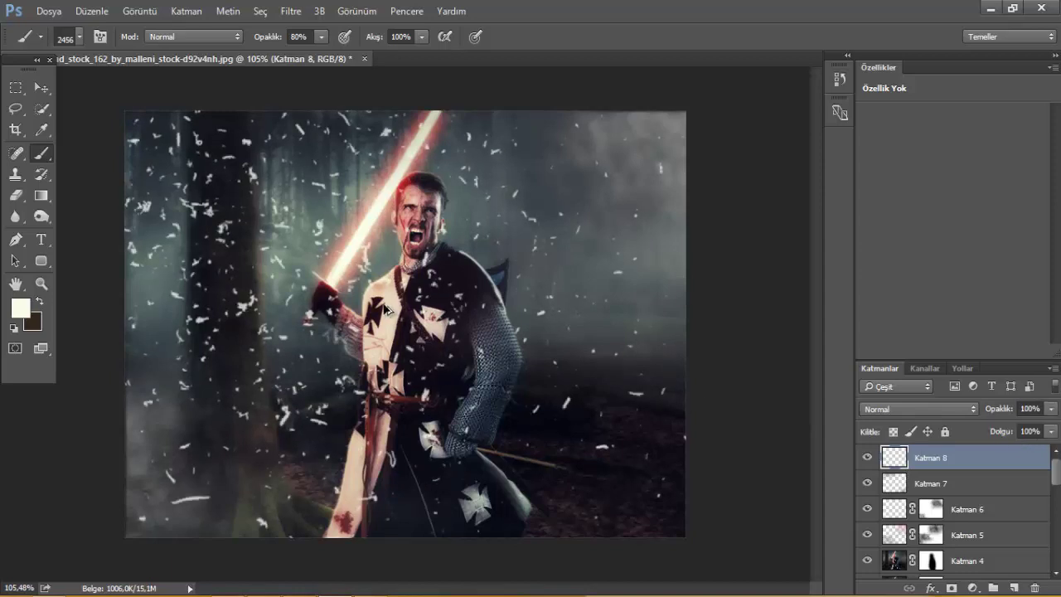
key(ctrl+z)
Step: Resize the brush (548, then 257 px), then pick a 44-pixel particle tip enlarged to about 613 px
right_click(395, 297)
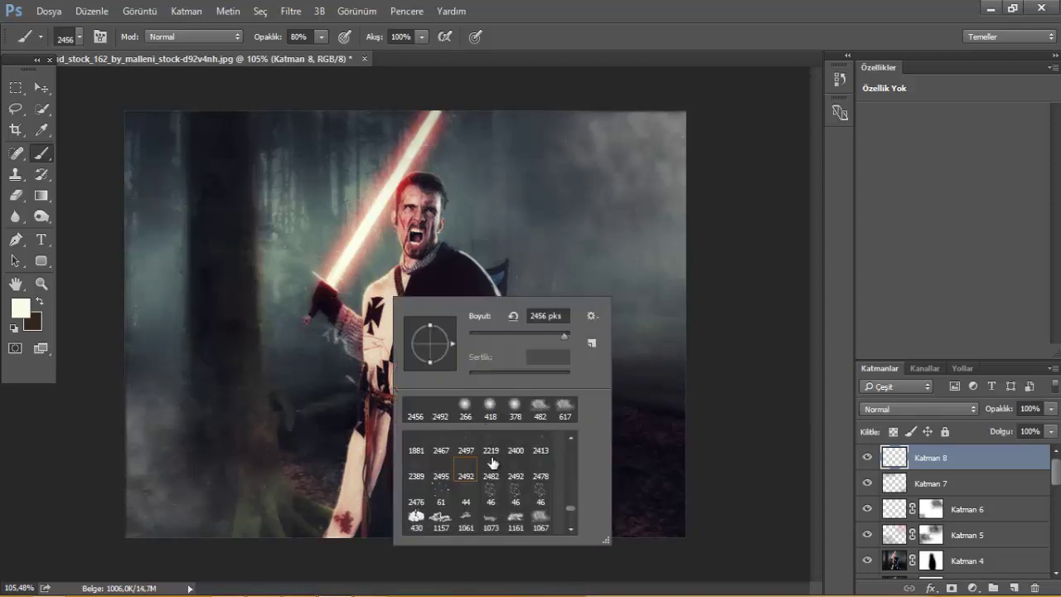
key(Escape)
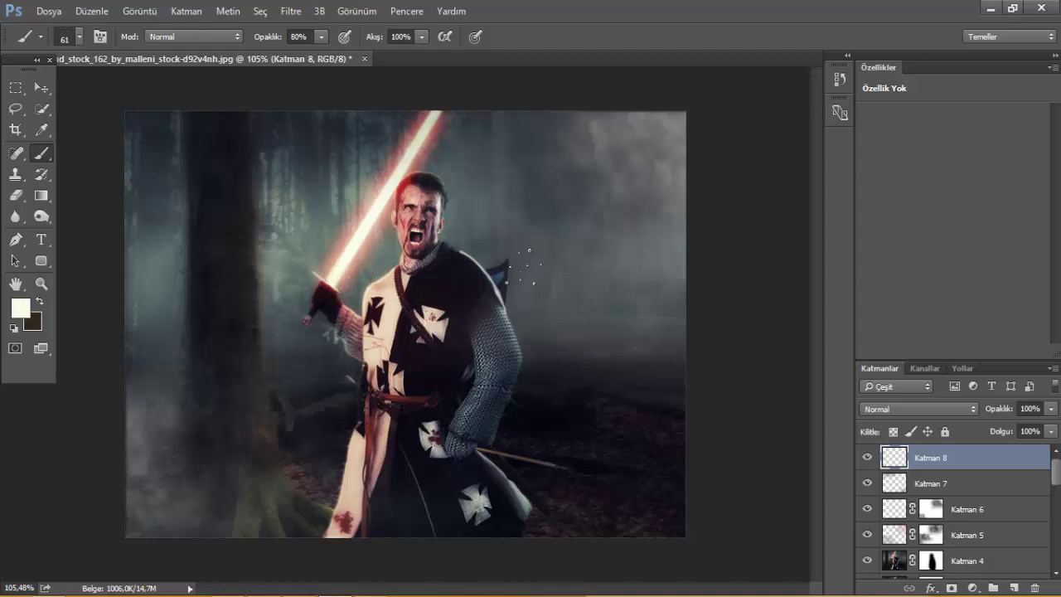
key(bracketright)
key(bracketright)
key(bracketright)
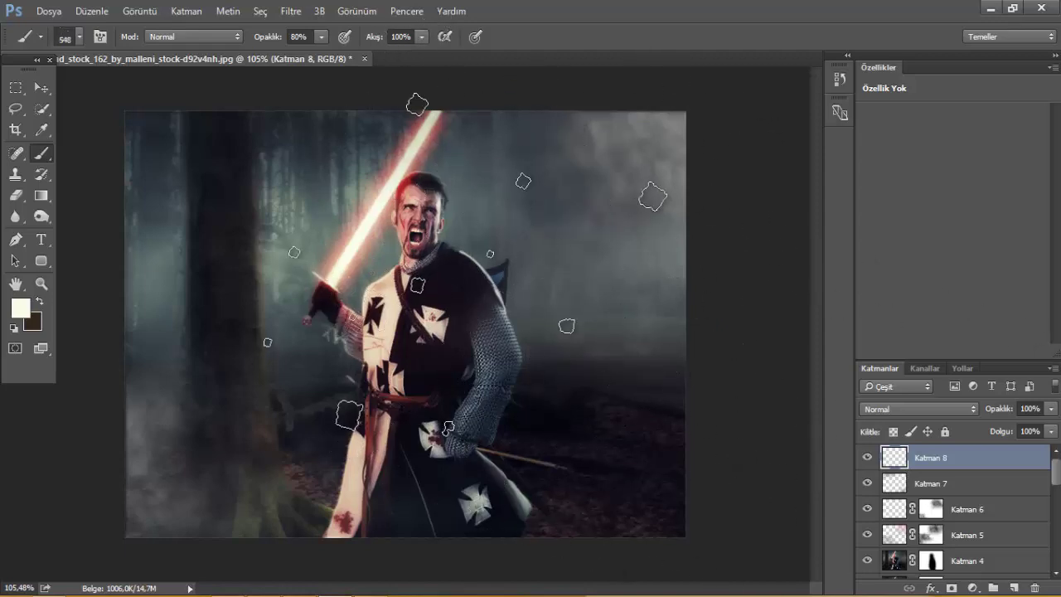
alt+scroll(454, 265, down, 3)
drag(454, 265, 368, 248)
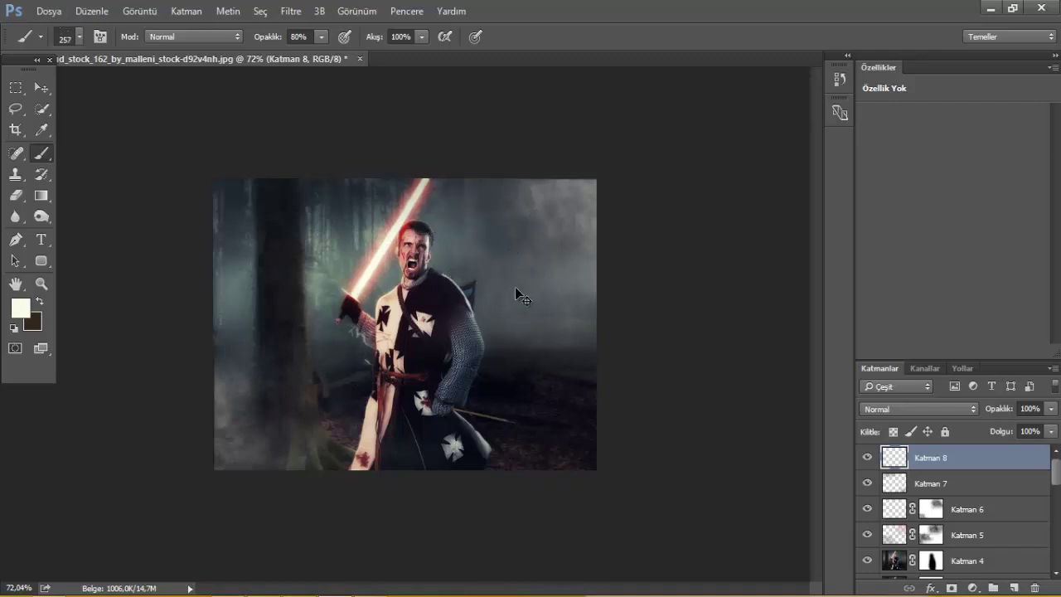
right_click(462, 278)
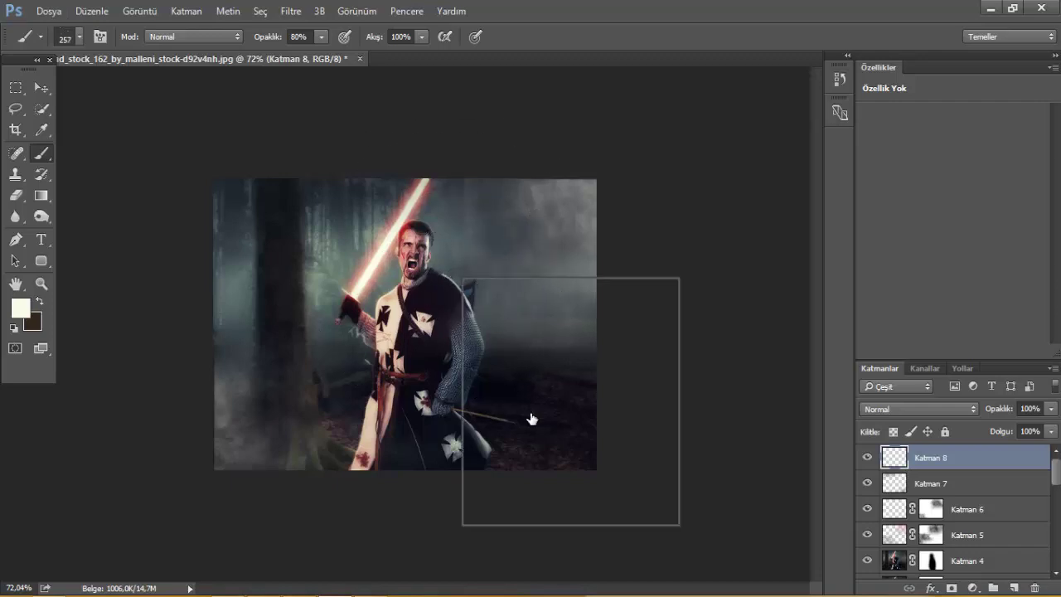
click(507, 245)
drag(512, 273, 676, 309)
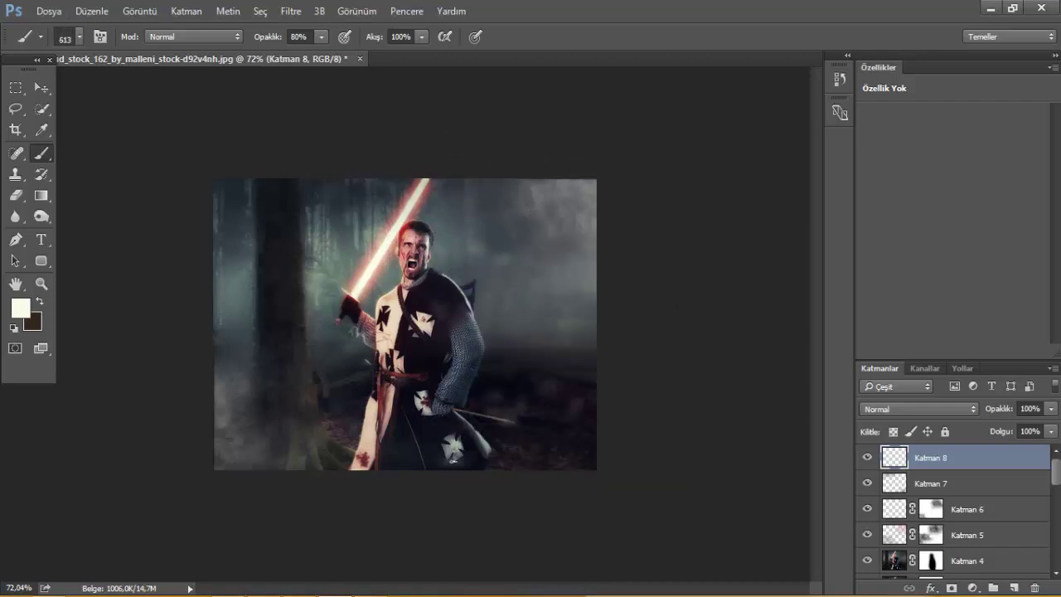